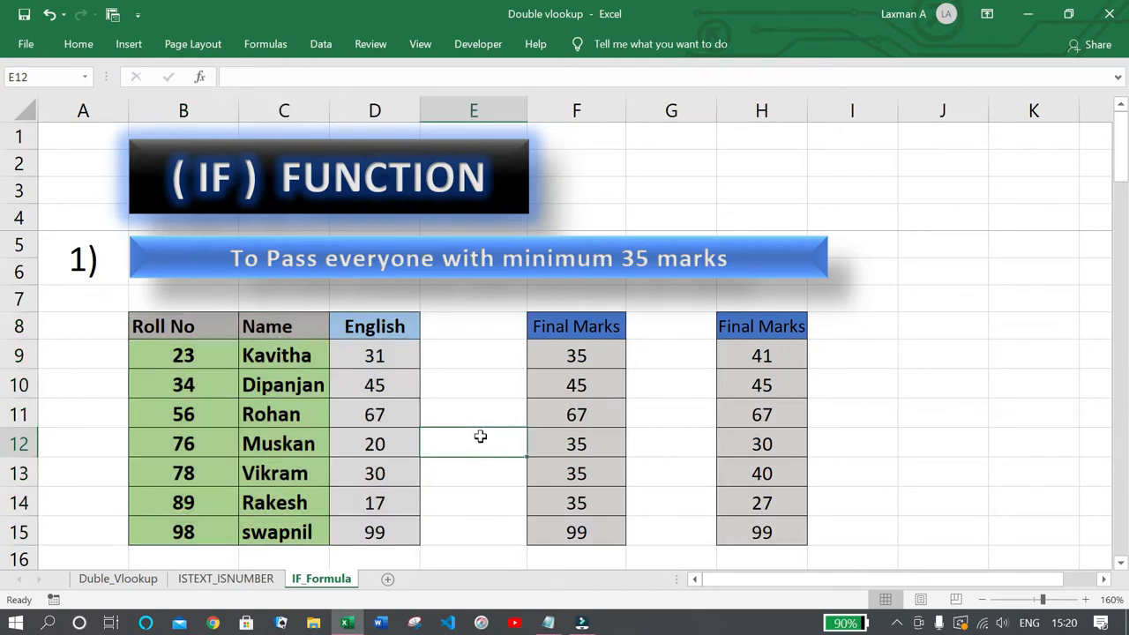
Examine the Roll No, Name and English columns of the student table, comparing the English marks with the 35-mark pass rule
{"action": "left_click_drag", "start_coordinate": [269, 328], "coordinate": [264, 534]}
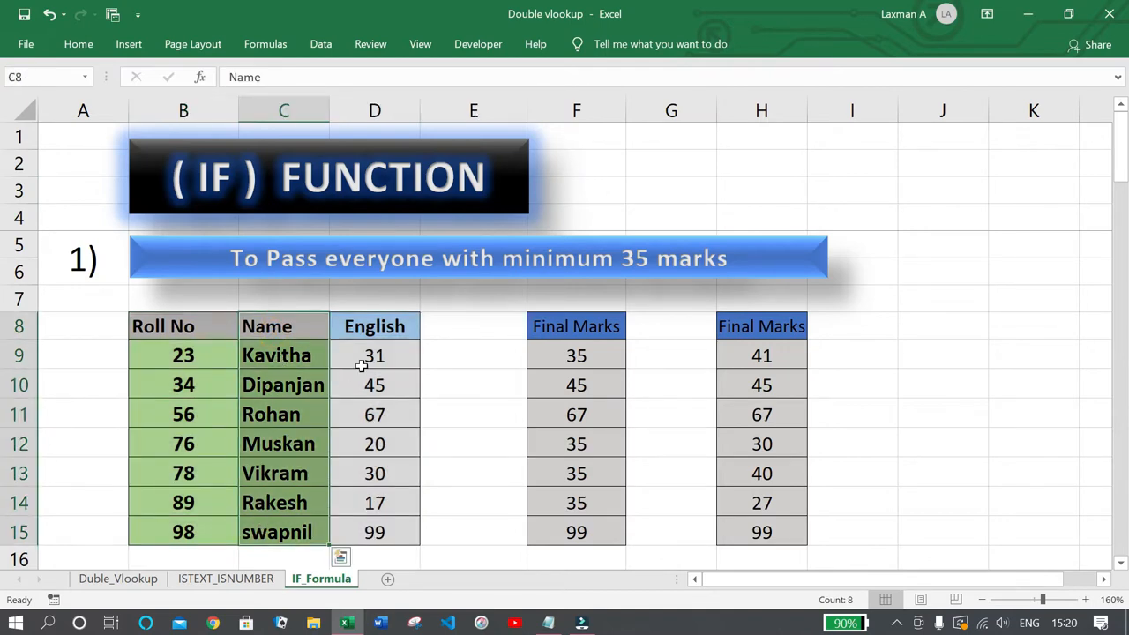
{"action": "left_click_drag", "start_coordinate": [375, 329], "coordinate": [371, 534]}
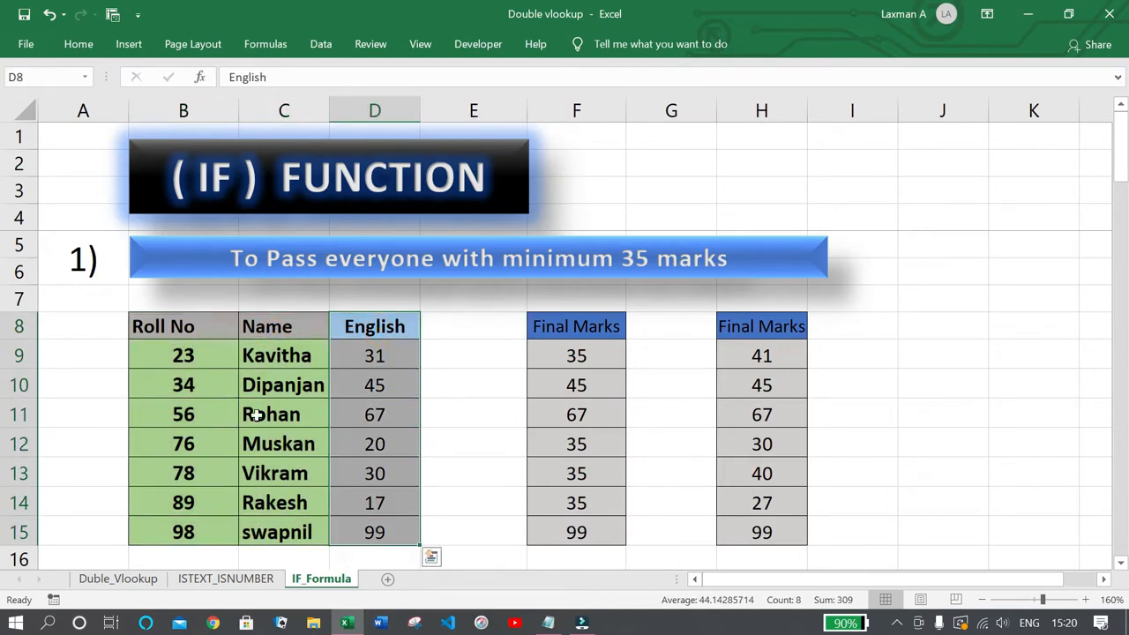
{"action": "left_click_drag", "start_coordinate": [202, 327], "coordinate": [202, 529]}
{"action": "left_click", "coordinate": [497, 356]}
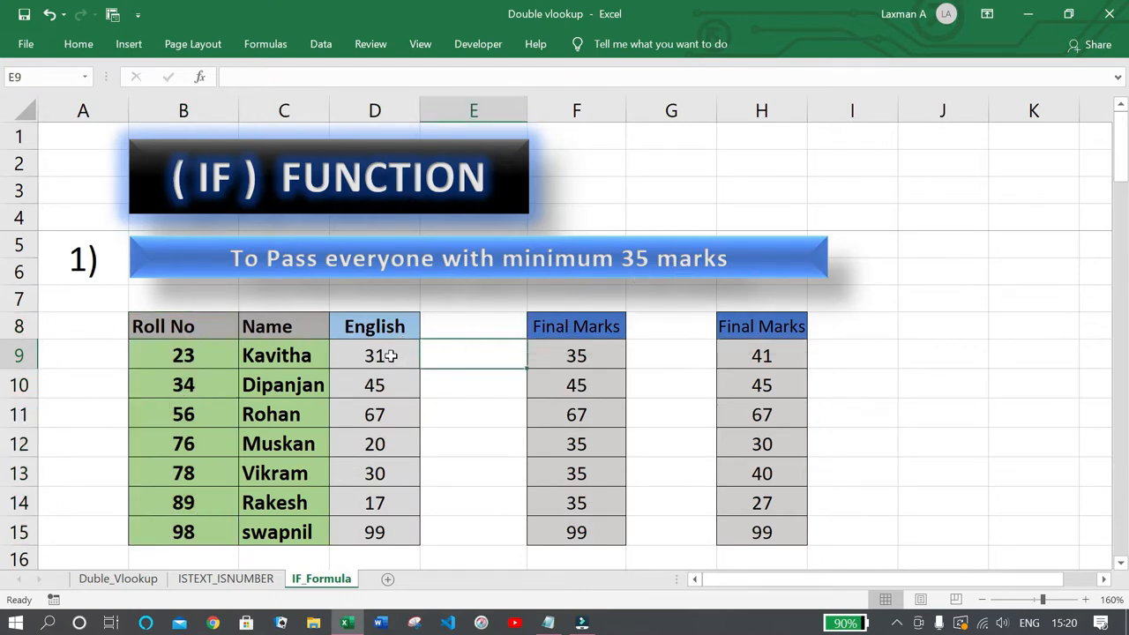
{"action": "left_click_drag", "start_coordinate": [390, 357], "coordinate": [376, 531]}
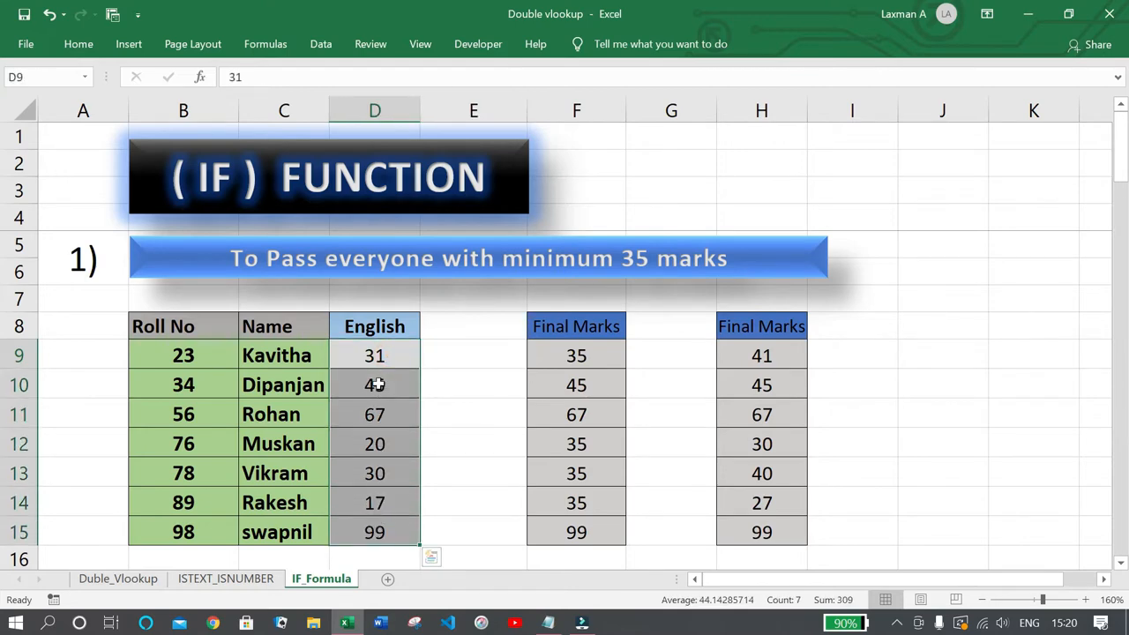
{"action": "left_click", "coordinate": [380, 356]}
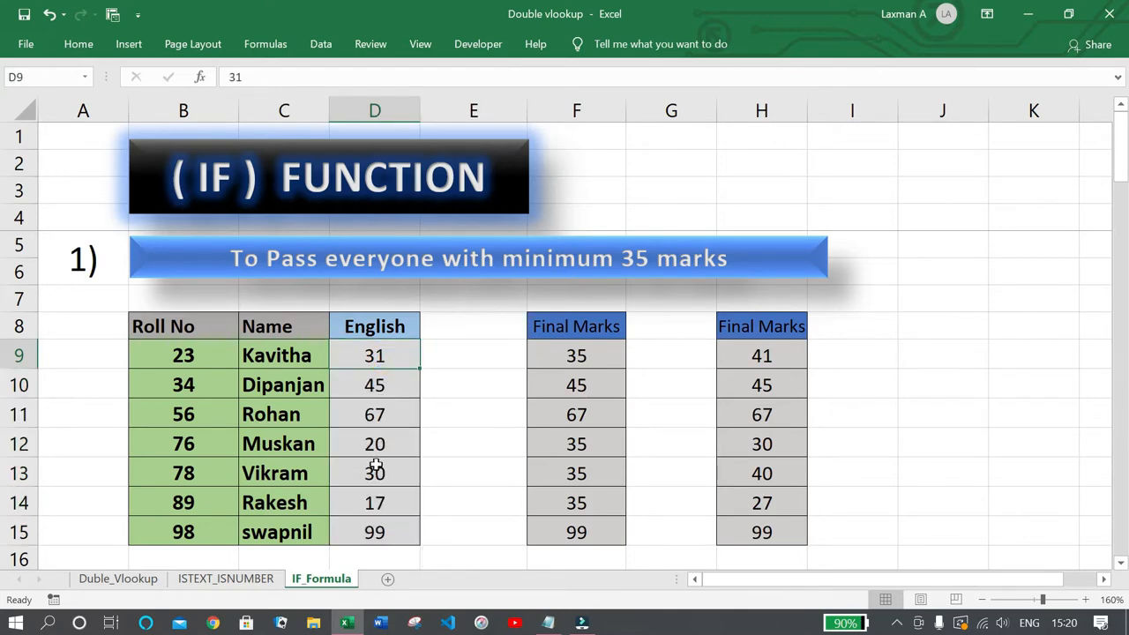
{"action": "left_click", "coordinate": [377, 446]}
{"action": "left_click", "coordinate": [458, 345]}
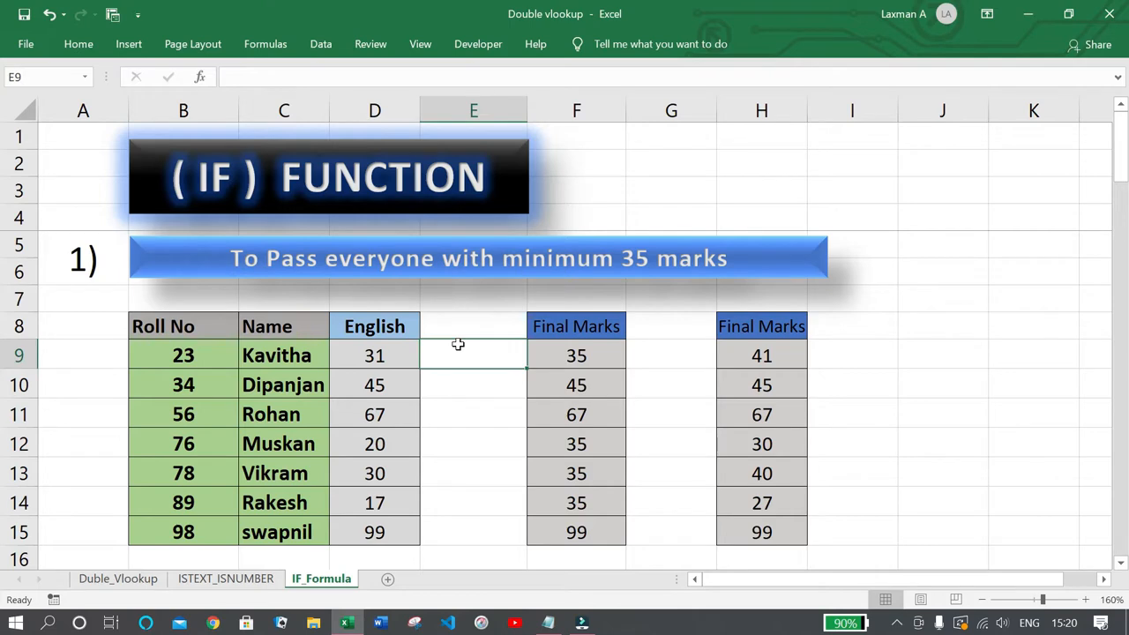
{"action": "left_click", "coordinate": [460, 329]}
{"action": "left_click", "coordinate": [464, 408]}
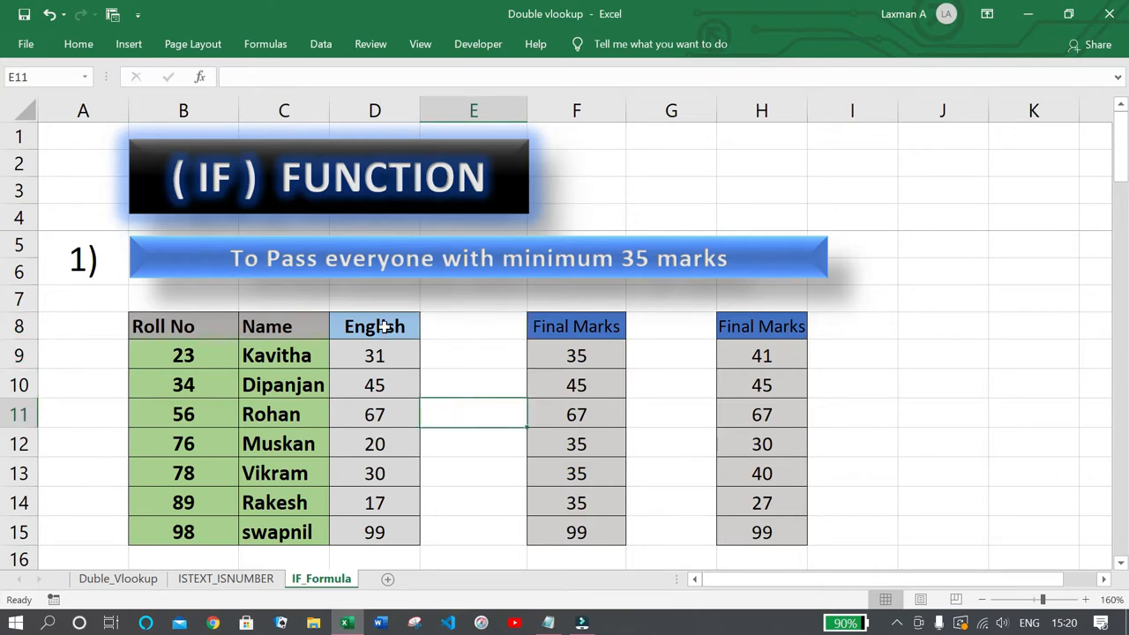
{"action": "left_click_drag", "start_coordinate": [384, 326], "coordinate": [378, 531]}
{"action": "left_click", "coordinate": [466, 468]}
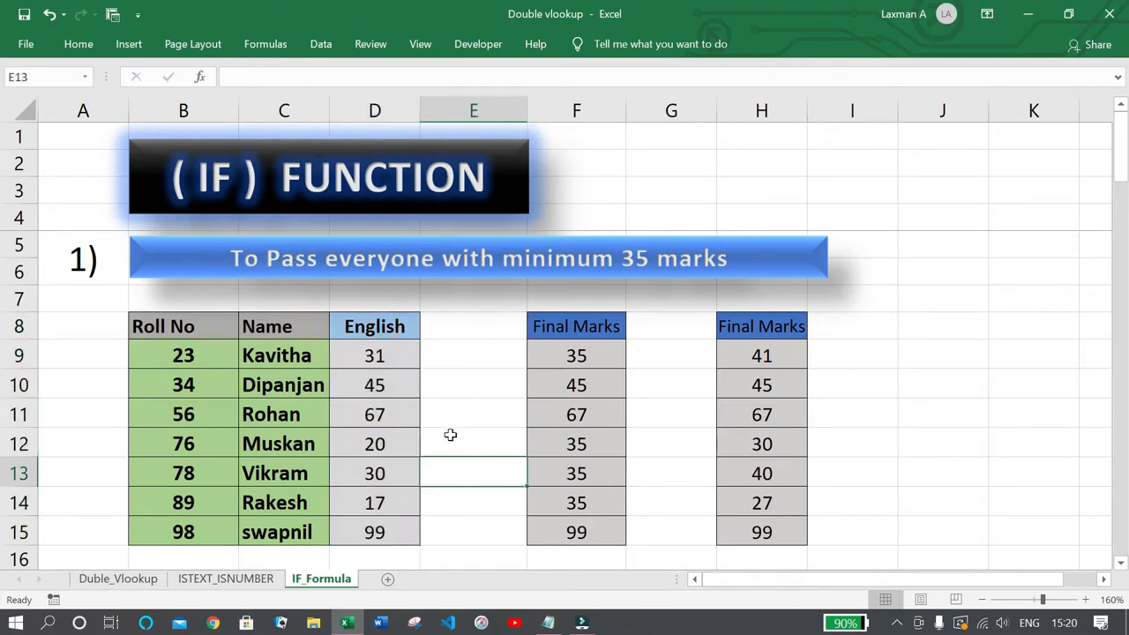
{"action": "left_click", "coordinate": [399, 358]}
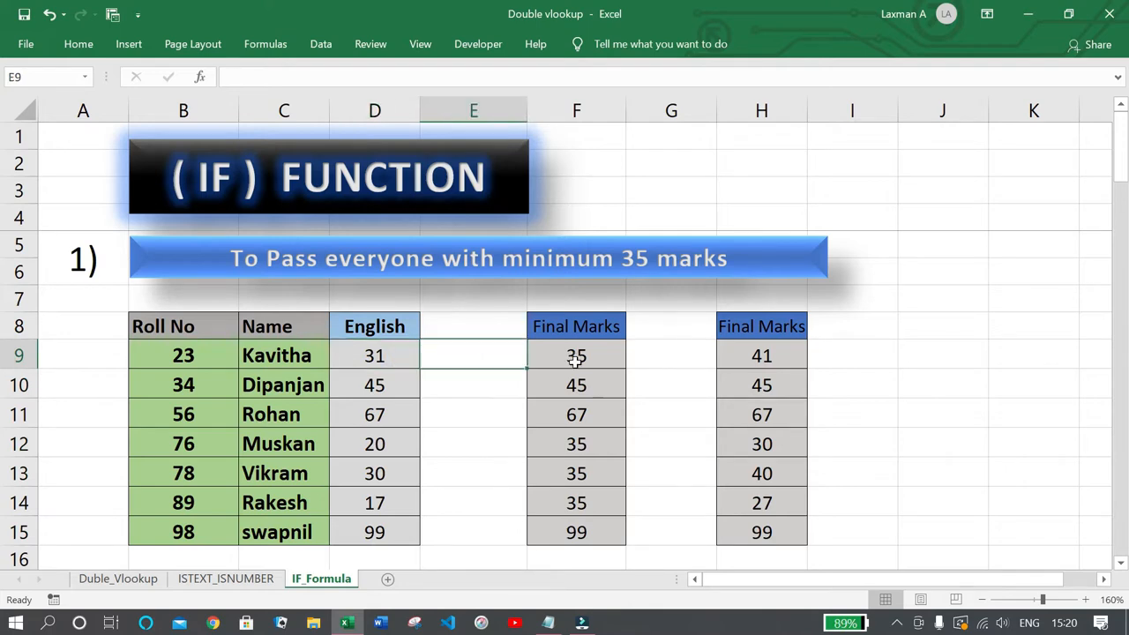
Clear the existing formulas from the first Final Marks column, cells F9:F15
{"action": "left_click_drag", "start_coordinate": [574, 359], "coordinate": [575, 531]}
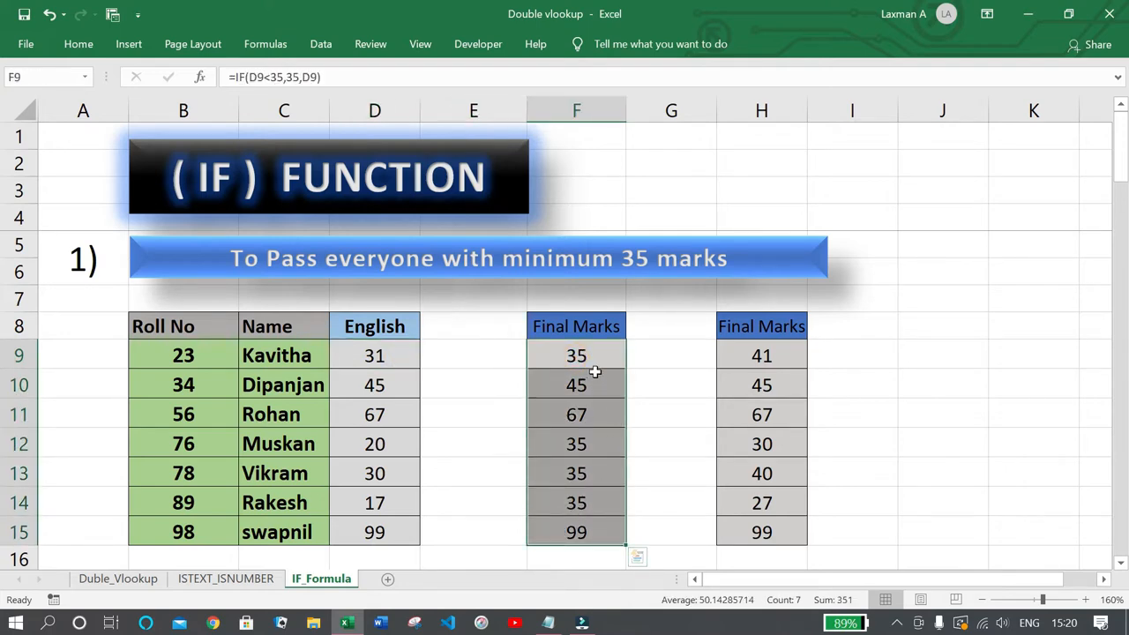
{"action": "left_click_drag", "start_coordinate": [622, 362], "coordinate": [567, 538]}
{"action": "key", "text": "Delete"}
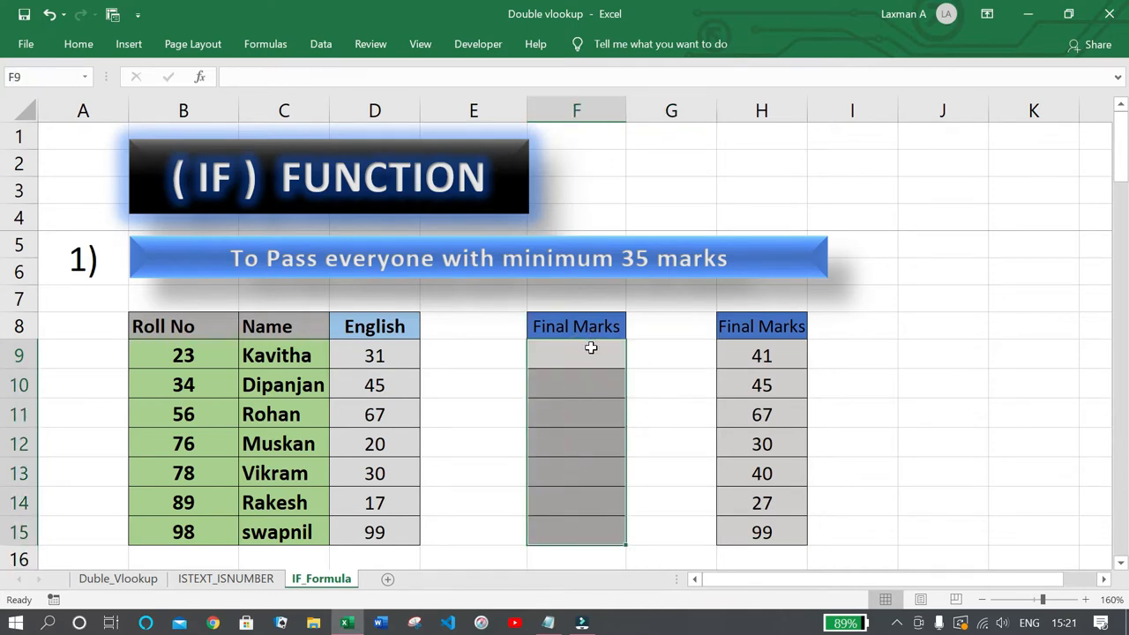
Enter the formula =IF(D9<35,35,D9) in F9 and check its result against the English mark in D9
{"action": "left_click", "coordinate": [591, 348]}
{"action": "type", "text": "=I"}
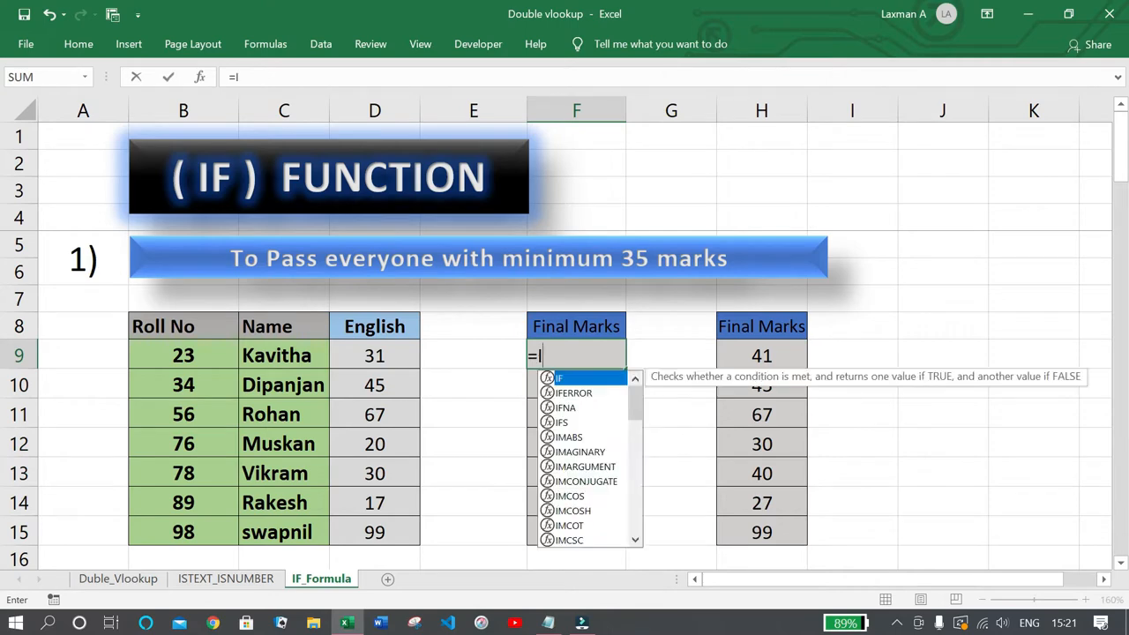
{"action": "type", "text": "F("}
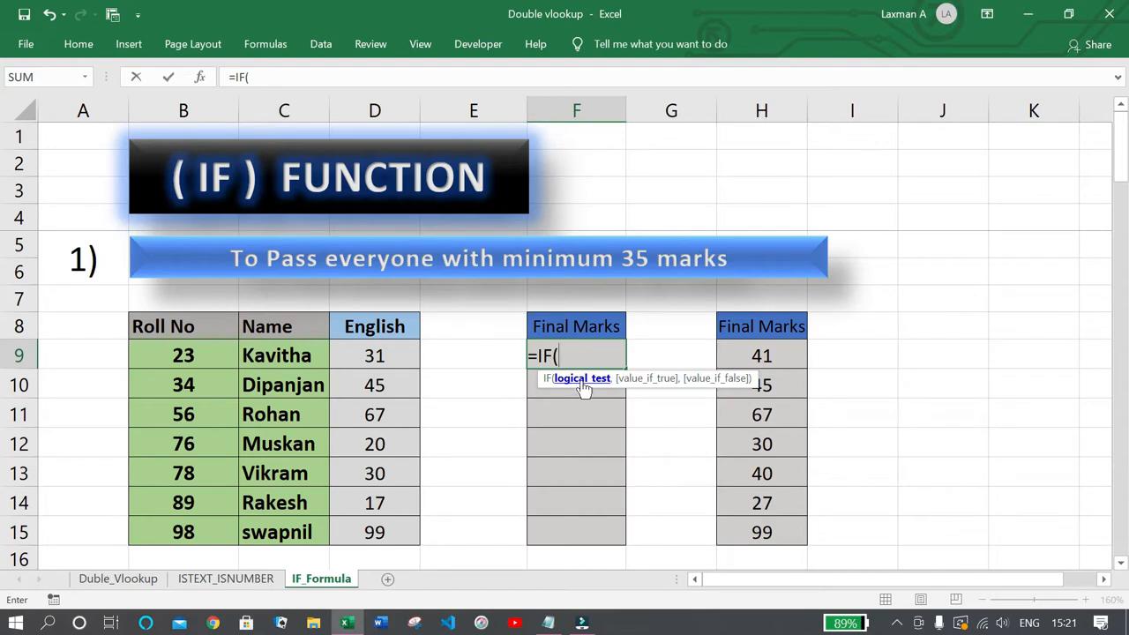
{"action": "left_click", "coordinate": [381, 355]}
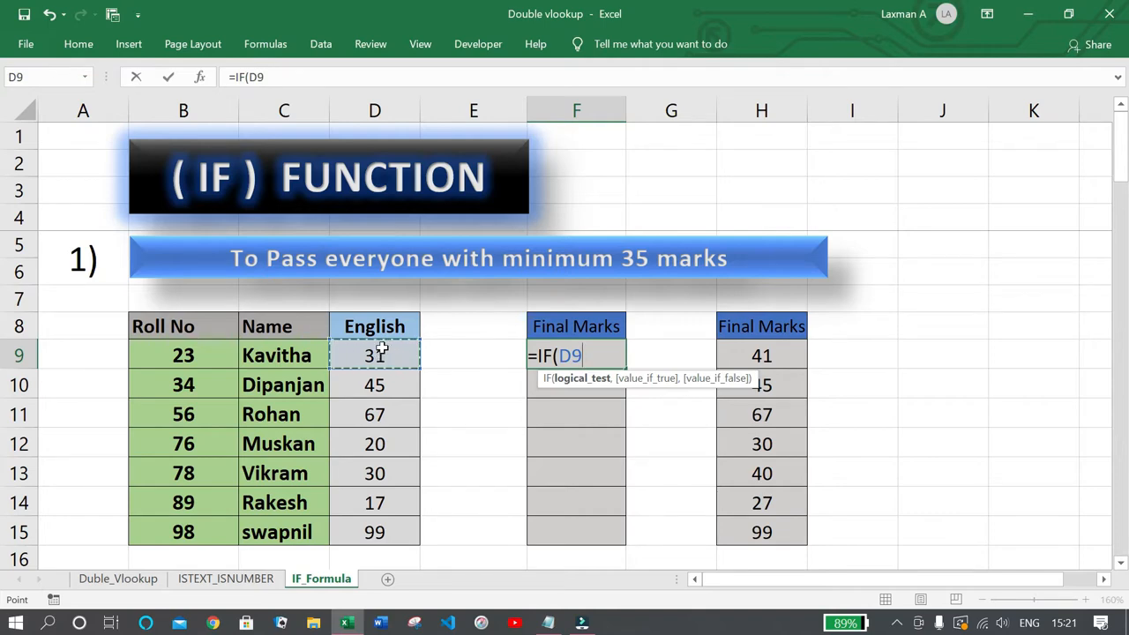
{"action": "type", "text": "<35,"}
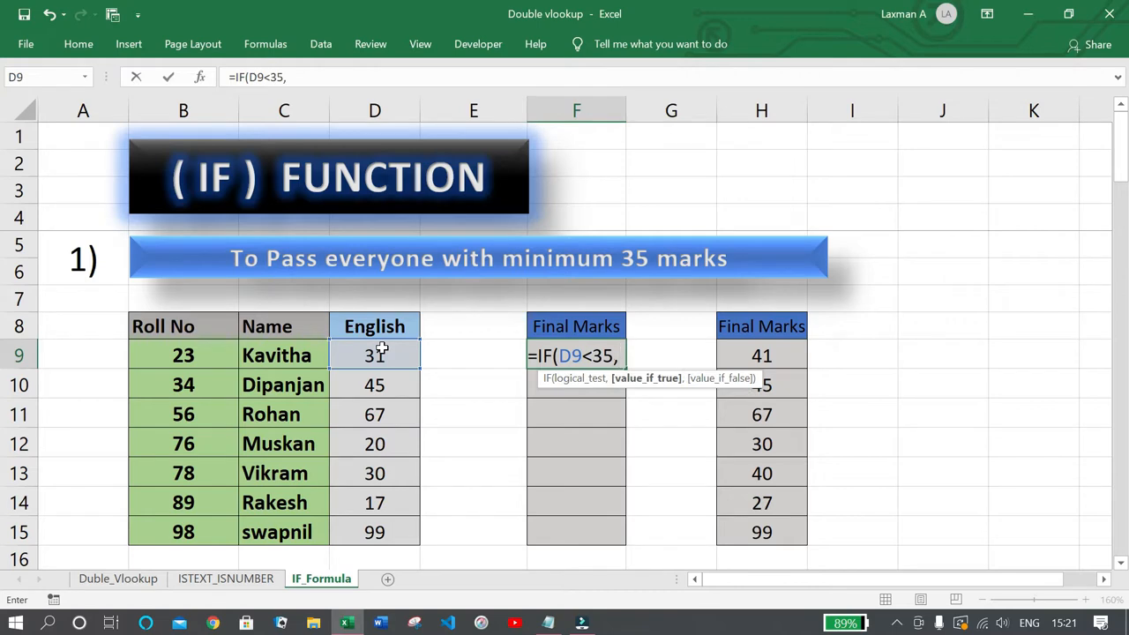
{"action": "type", "text": "35"}
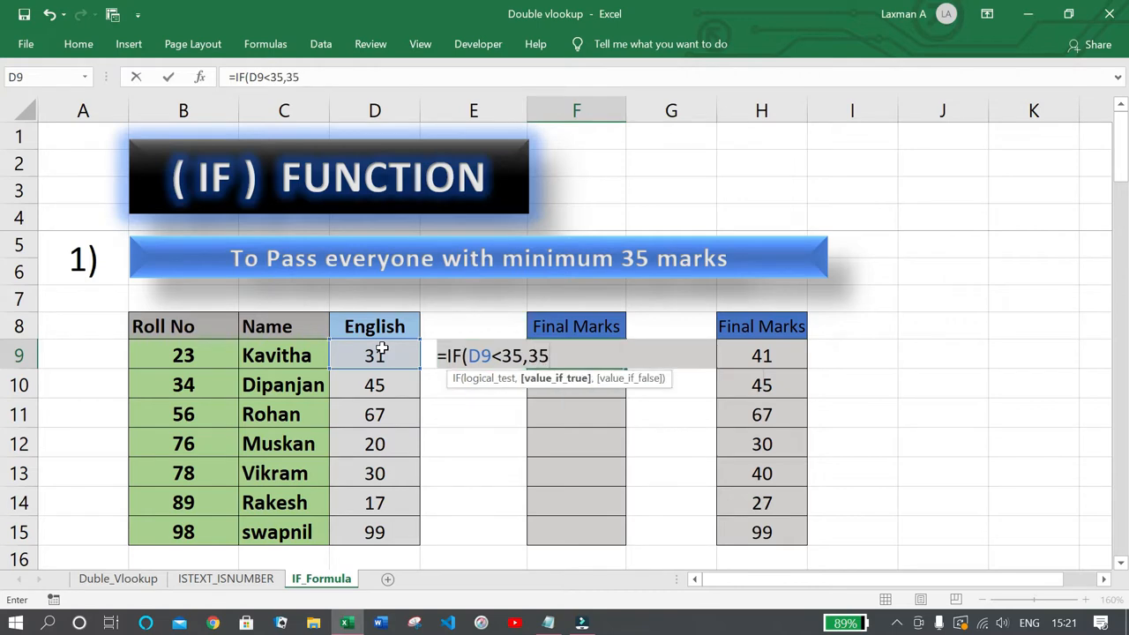
{"action": "type", "text": ","}
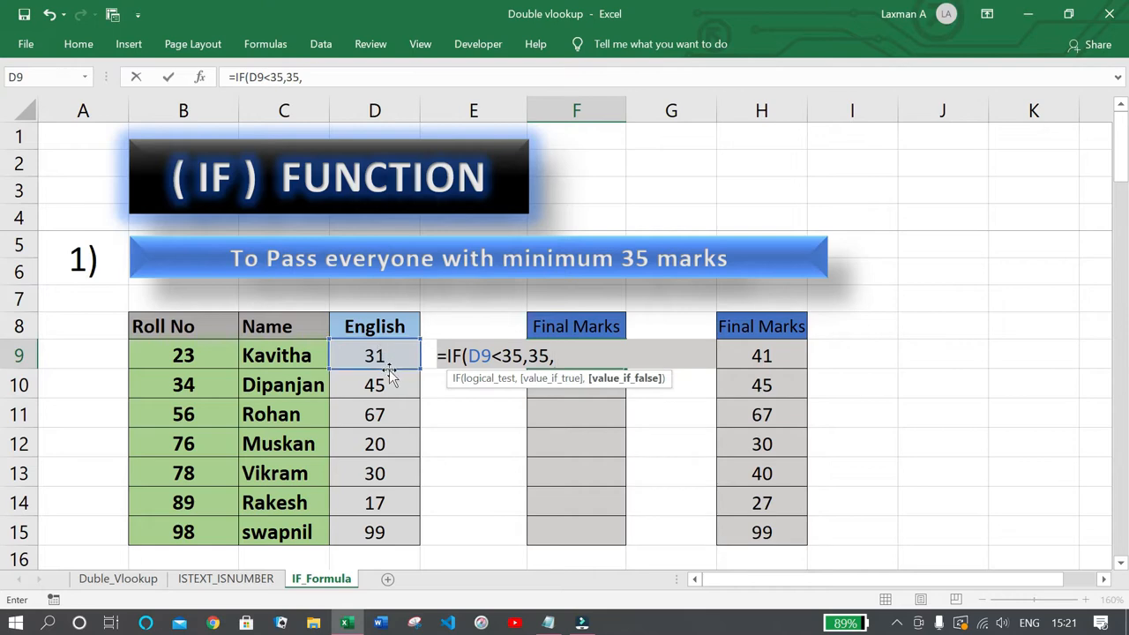
{"action": "left_click", "coordinate": [379, 355]}
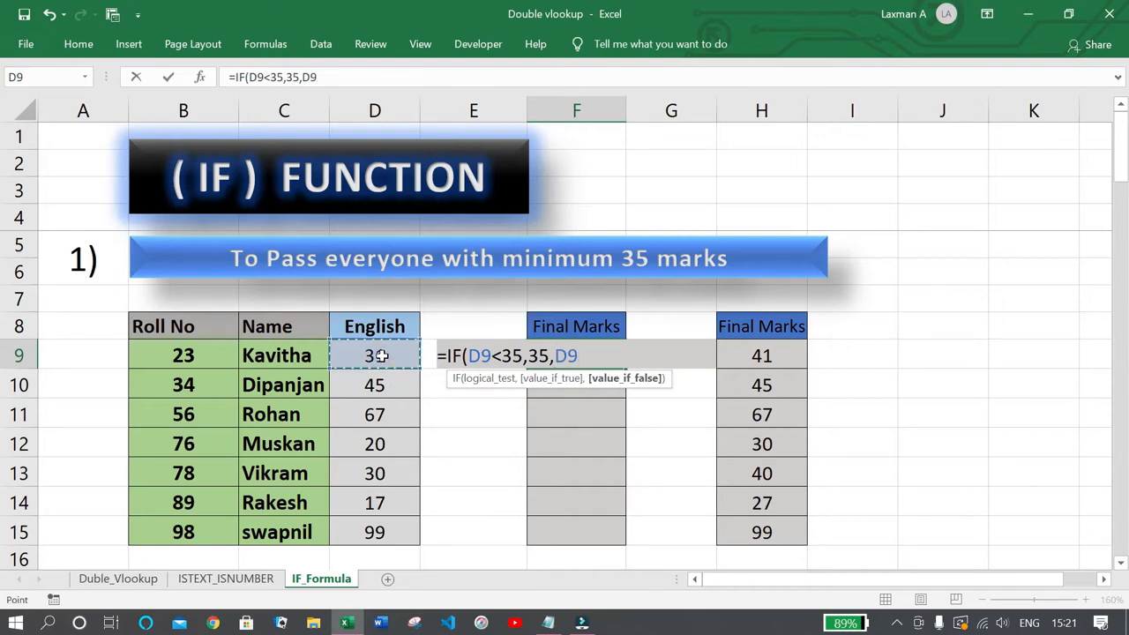
{"action": "type", "text": ")"}
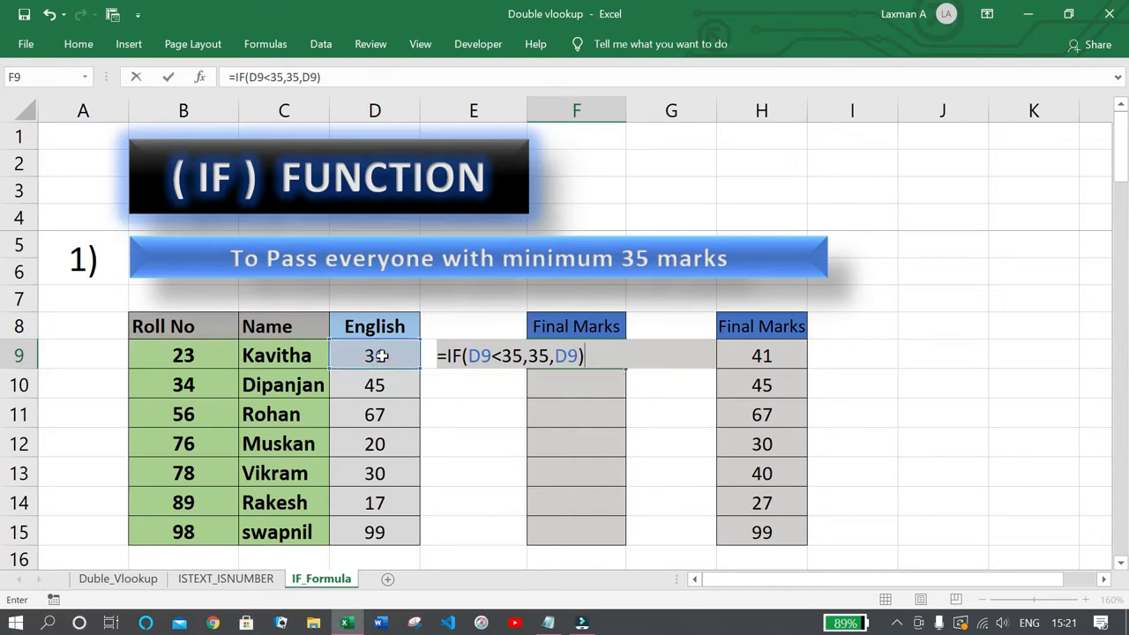
{"action": "key", "text": "Return"}
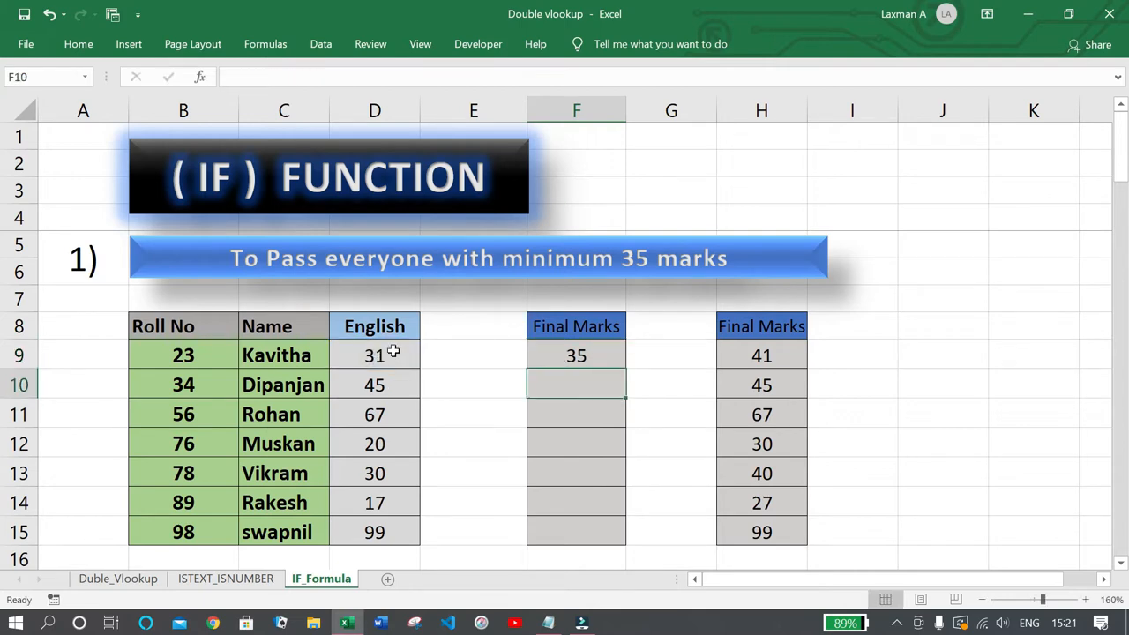
{"action": "left_click", "coordinate": [388, 356]}
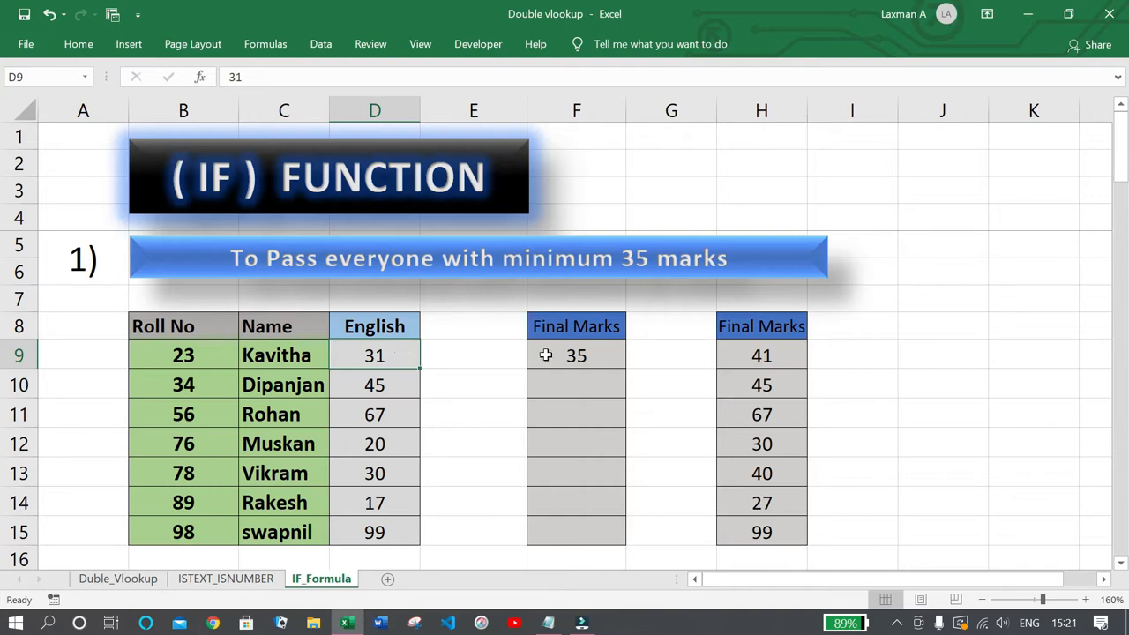
{"action": "left_click", "coordinate": [578, 355]}
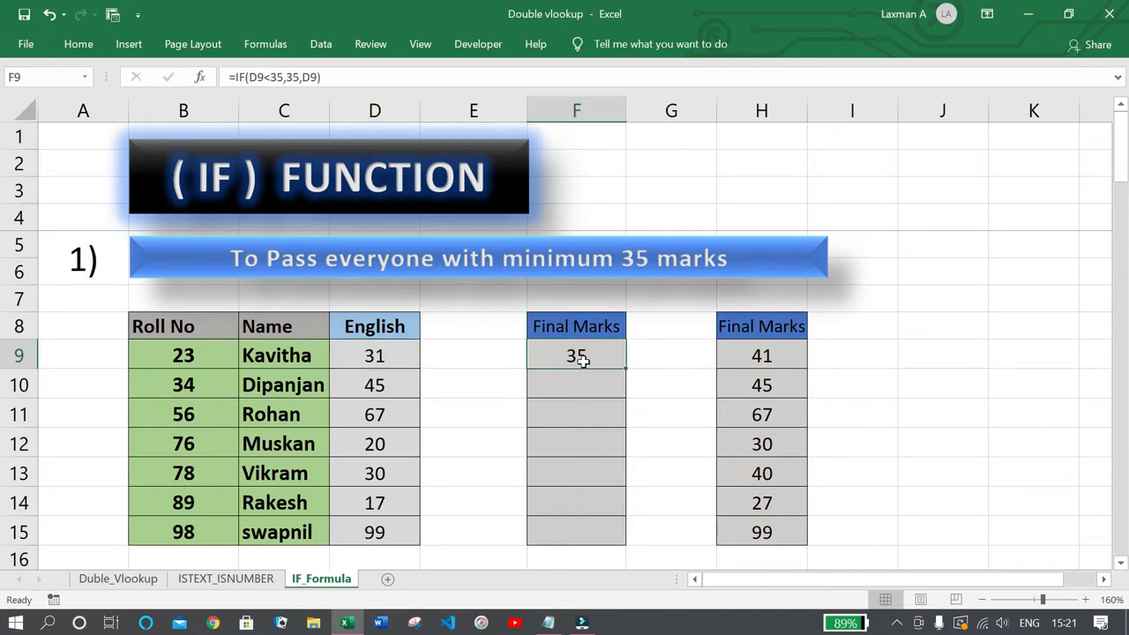
Enter the formula =IF(D10<35,35,D10) in F10, based on the English mark in D10
{"action": "left_click", "coordinate": [394, 381]}
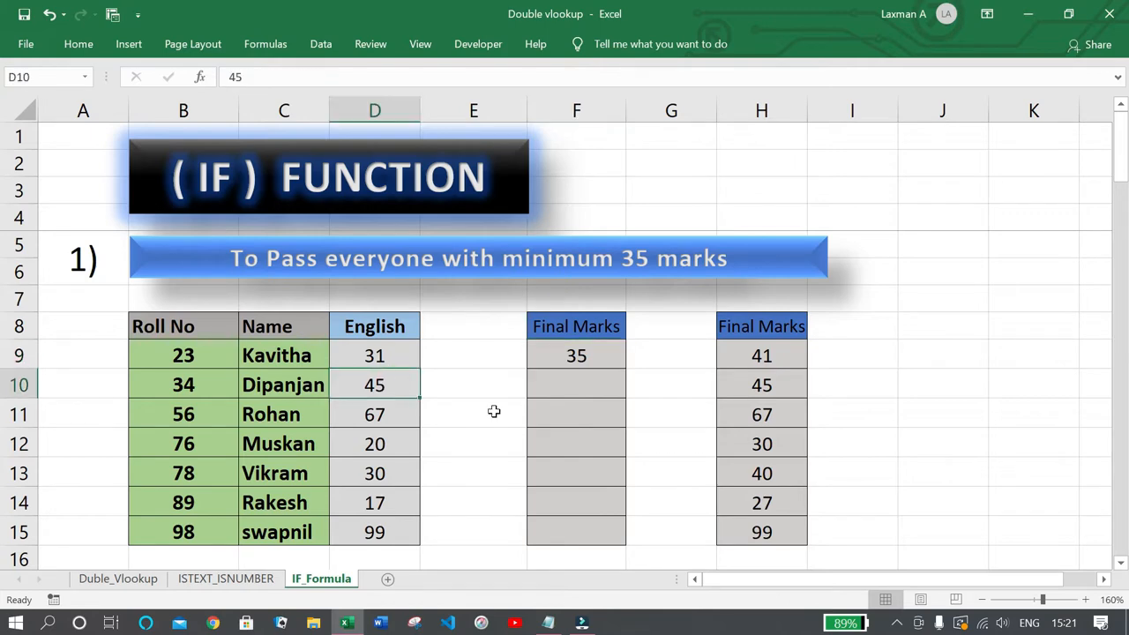
{"action": "left_click", "coordinate": [569, 389]}
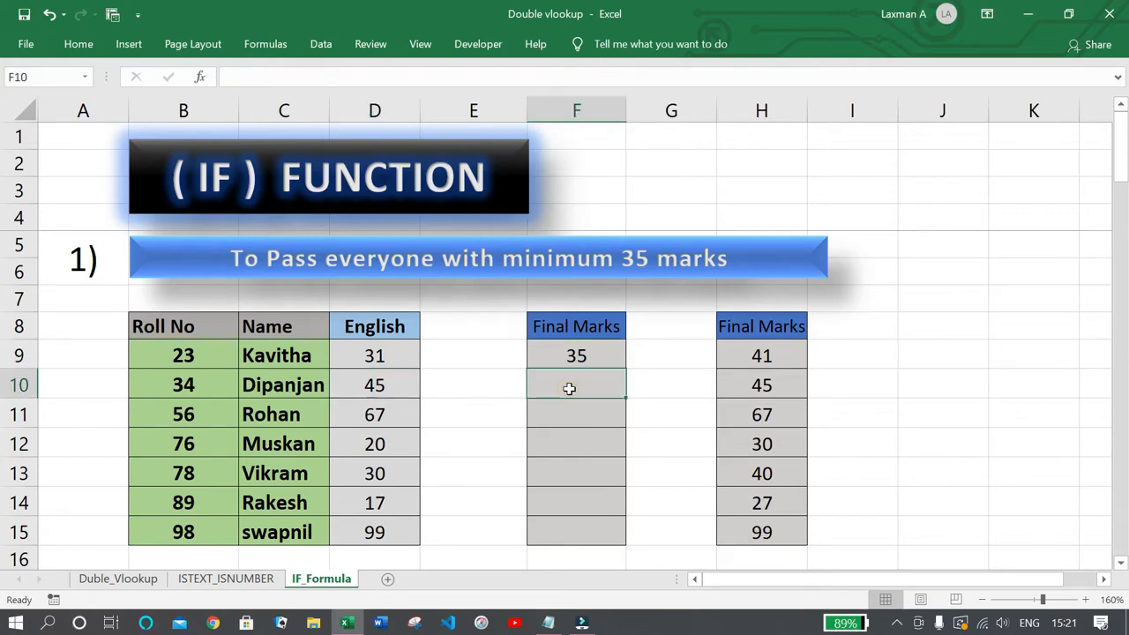
{"action": "type", "text": "=IF("}
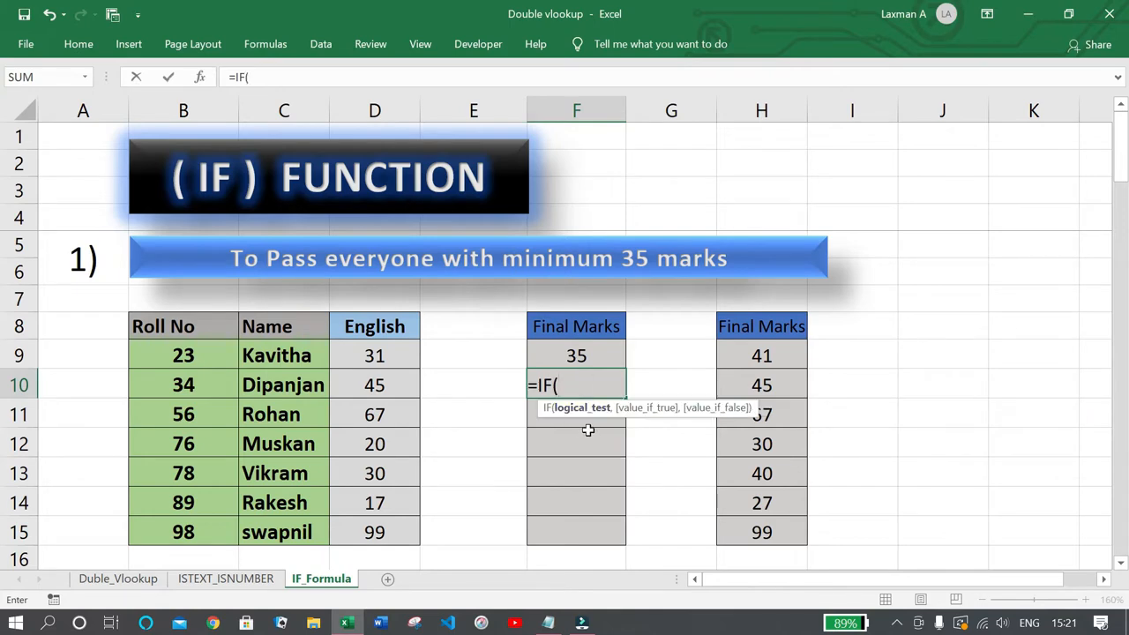
{"action": "left_click", "coordinate": [395, 387]}
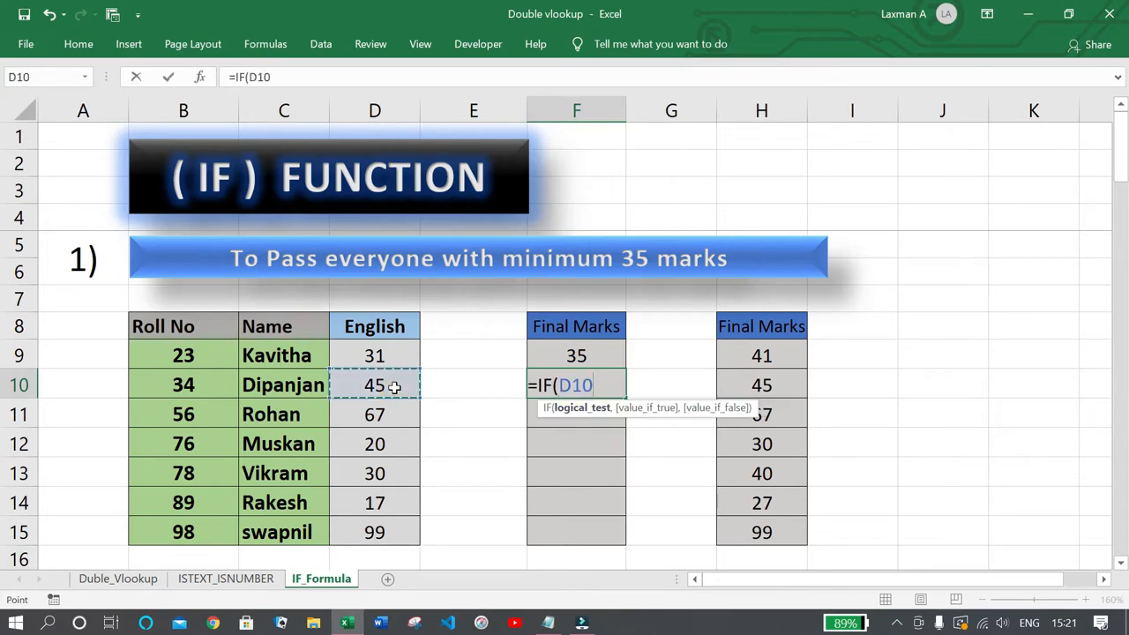
{"action": "type", "text": "<3"}
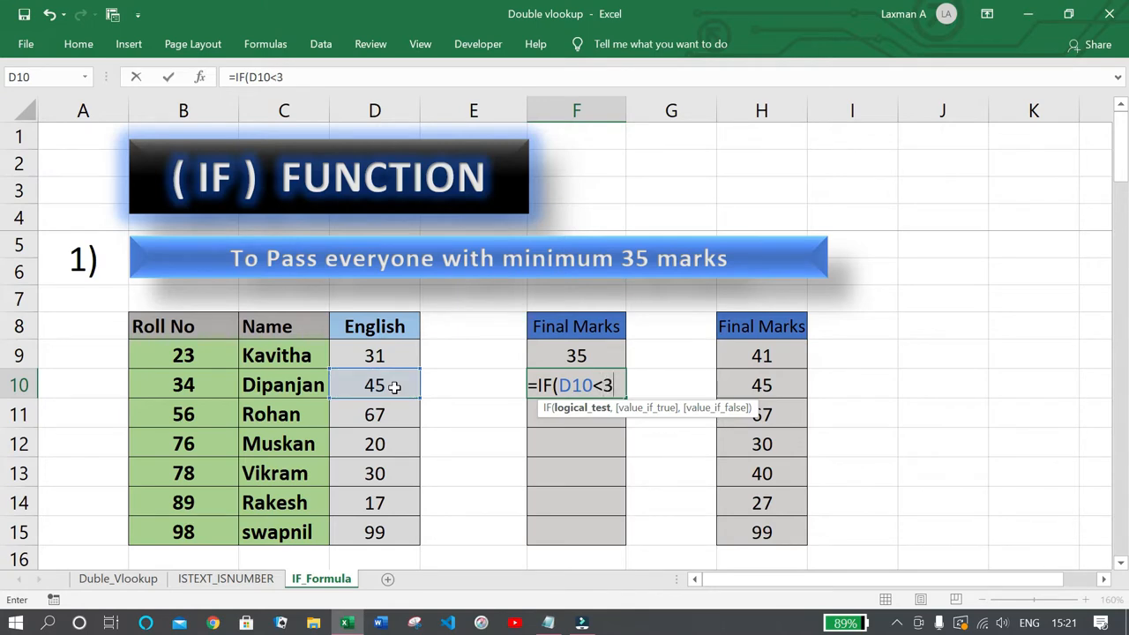
{"action": "type", "text": "5,"}
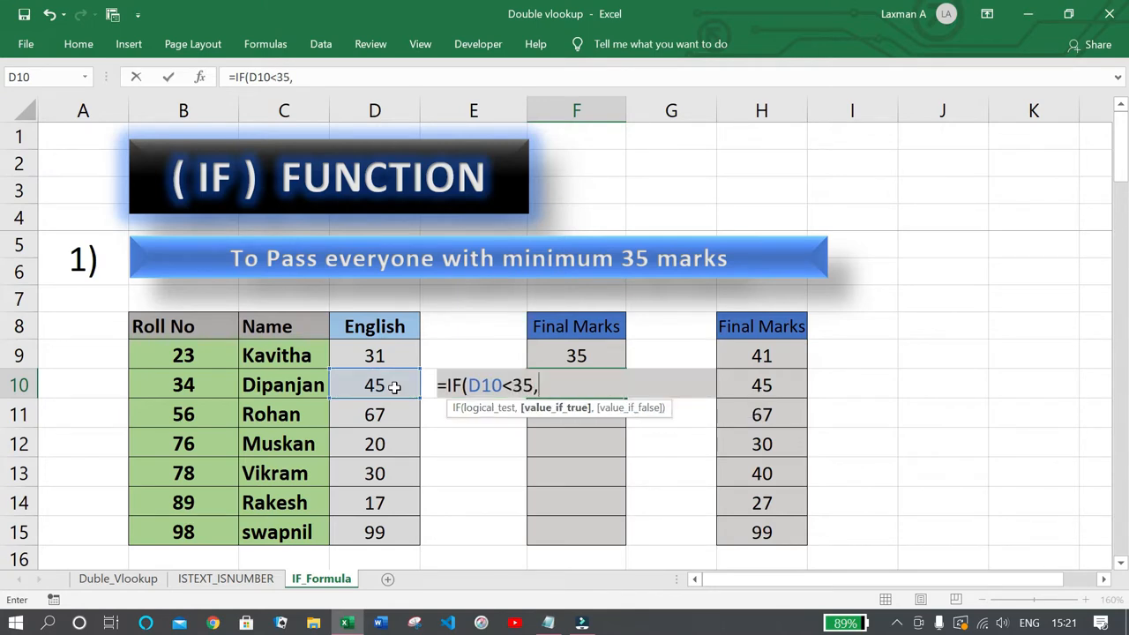
{"action": "type", "text": "35,"}
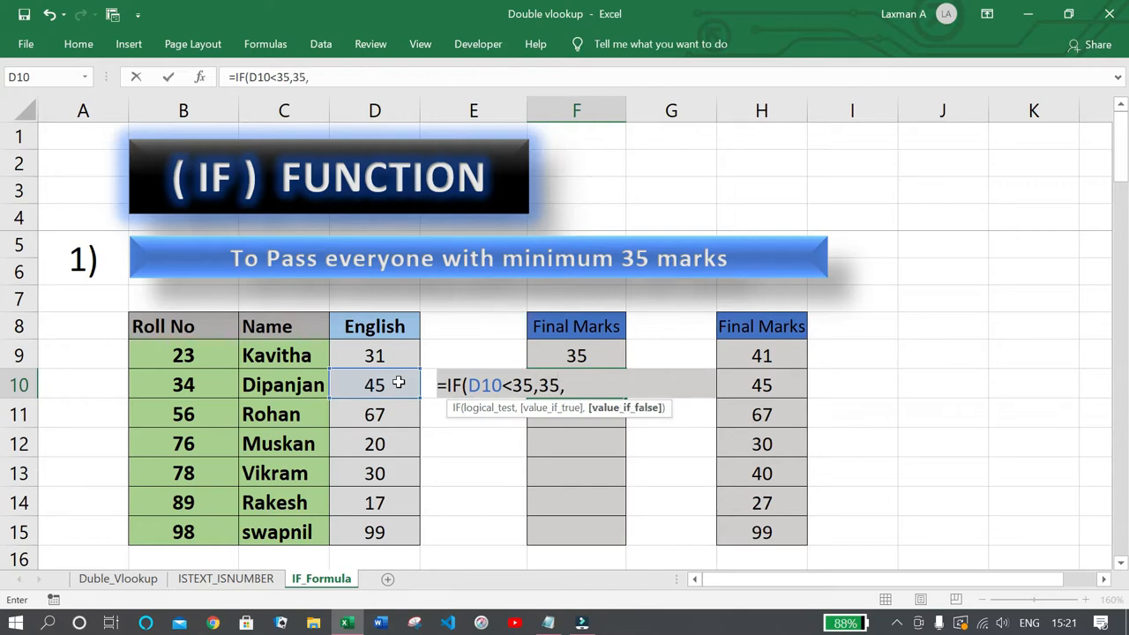
{"action": "left_click", "coordinate": [395, 388]}
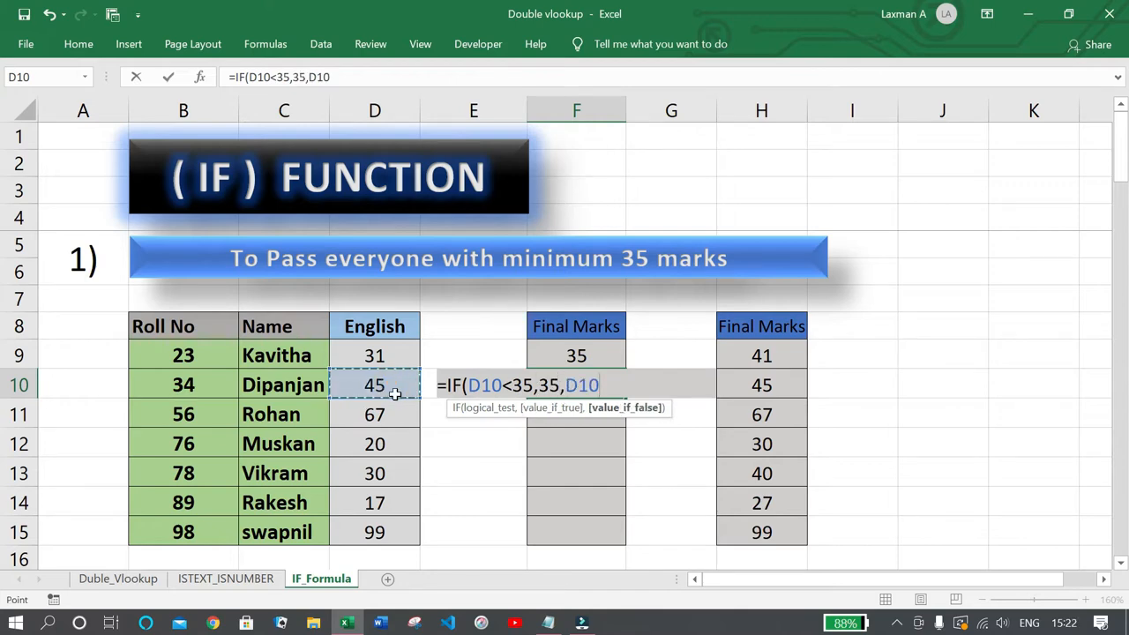
{"action": "type", "text": ")"}
{"action": "key", "text": "Return"}
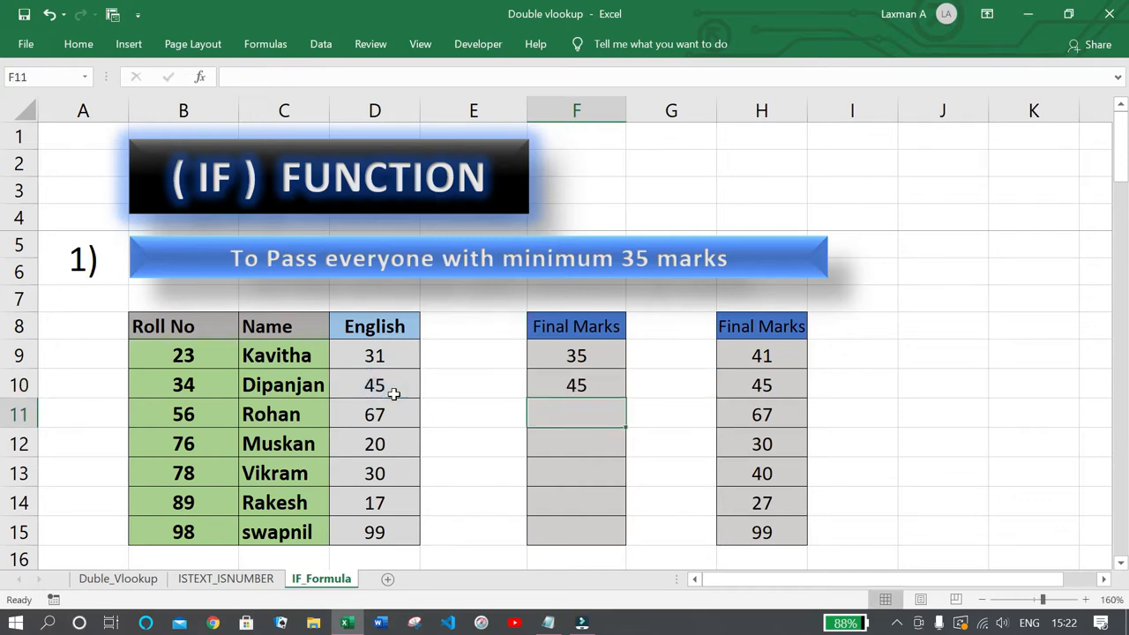
Check F10 against the English mark in D10 and fill its formula down through F15
{"action": "left_click", "coordinate": [568, 394]}
{"action": "left_click", "coordinate": [397, 384]}
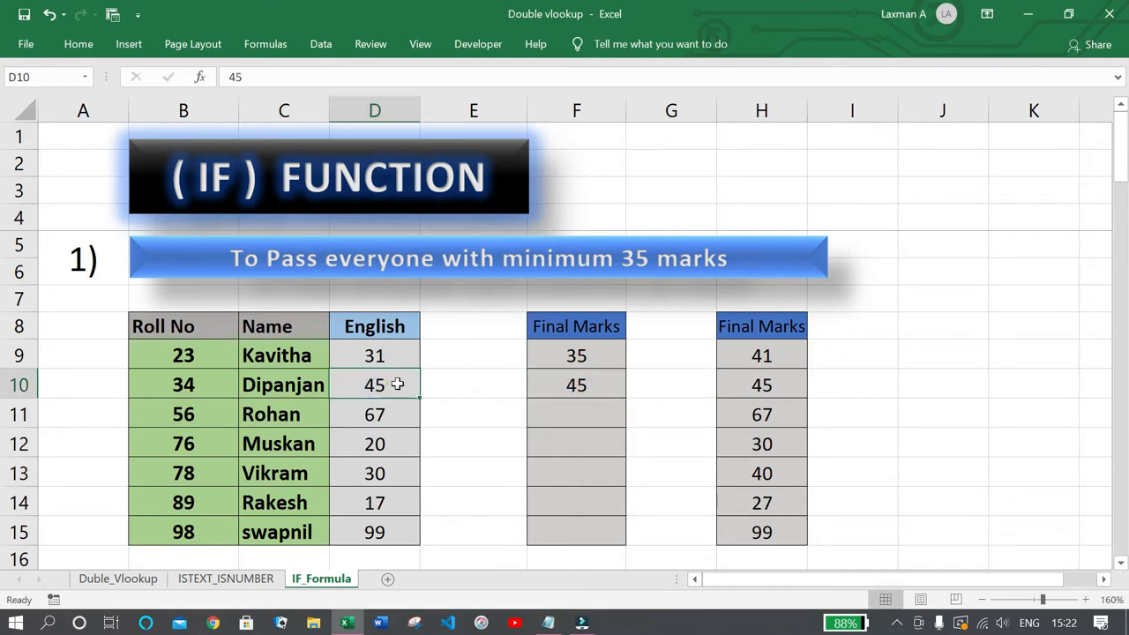
{"action": "left_click", "coordinate": [547, 390]}
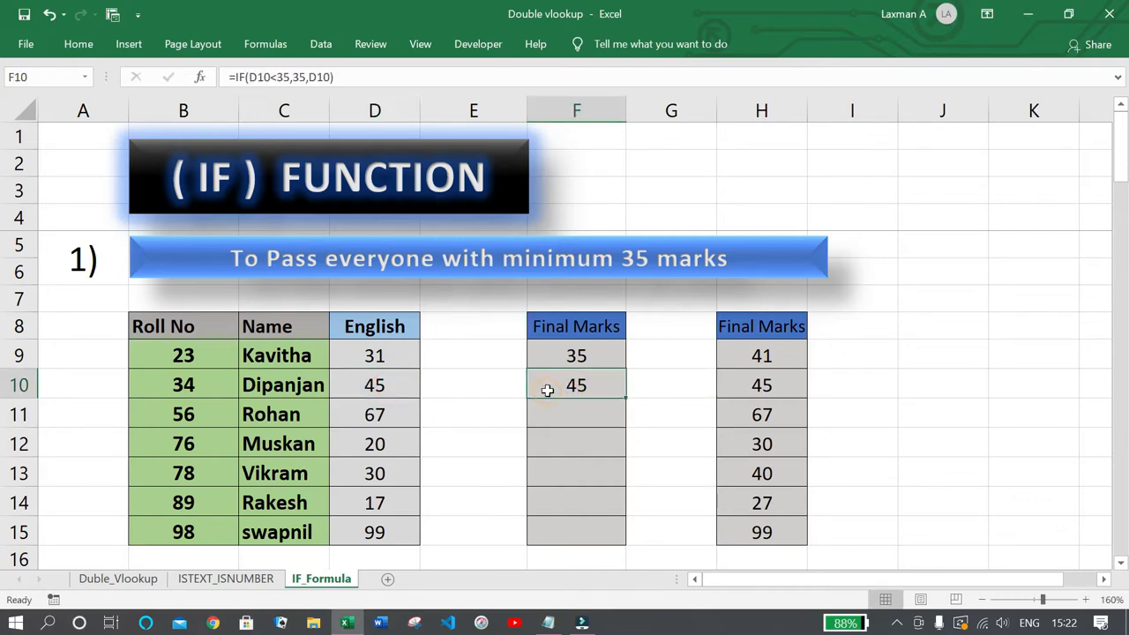
{"action": "left_click", "coordinate": [379, 386]}
{"action": "left_click", "coordinate": [602, 388]}
{"action": "left_click_drag", "start_coordinate": [624, 397], "coordinate": [630, 519]}
Compare the filled Final Marks from F12 down with the English marks in D12:D14
{"action": "left_click", "coordinate": [653, 464]}
{"action": "left_click", "coordinate": [587, 448]}
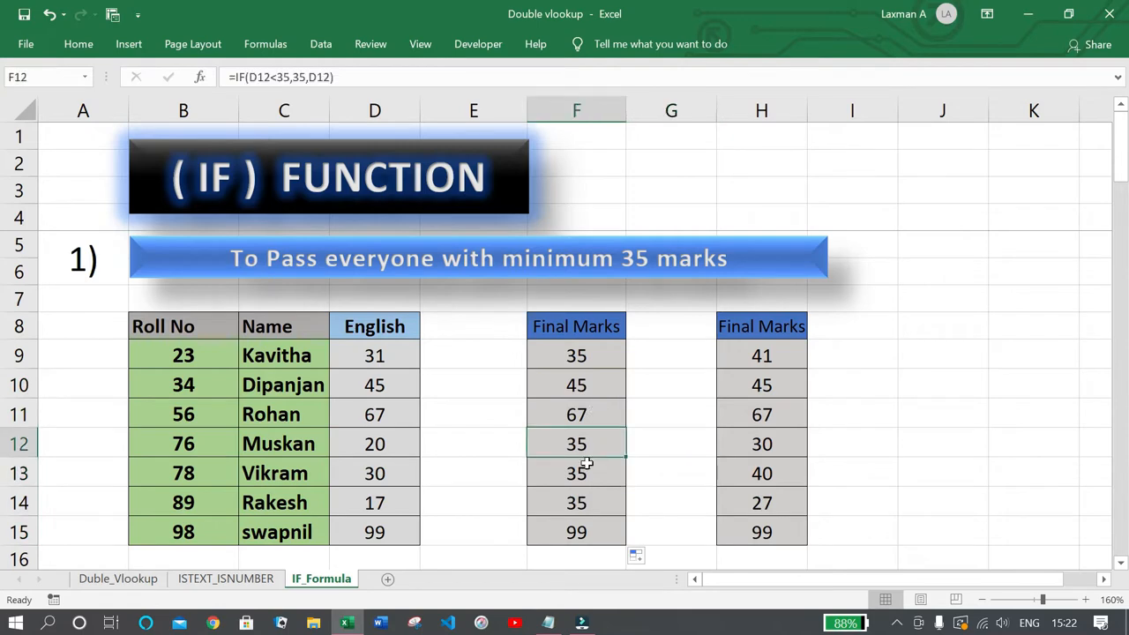
{"action": "left_click", "coordinate": [395, 442]}
{"action": "left_click_drag", "start_coordinate": [395, 442], "coordinate": [390, 501]}
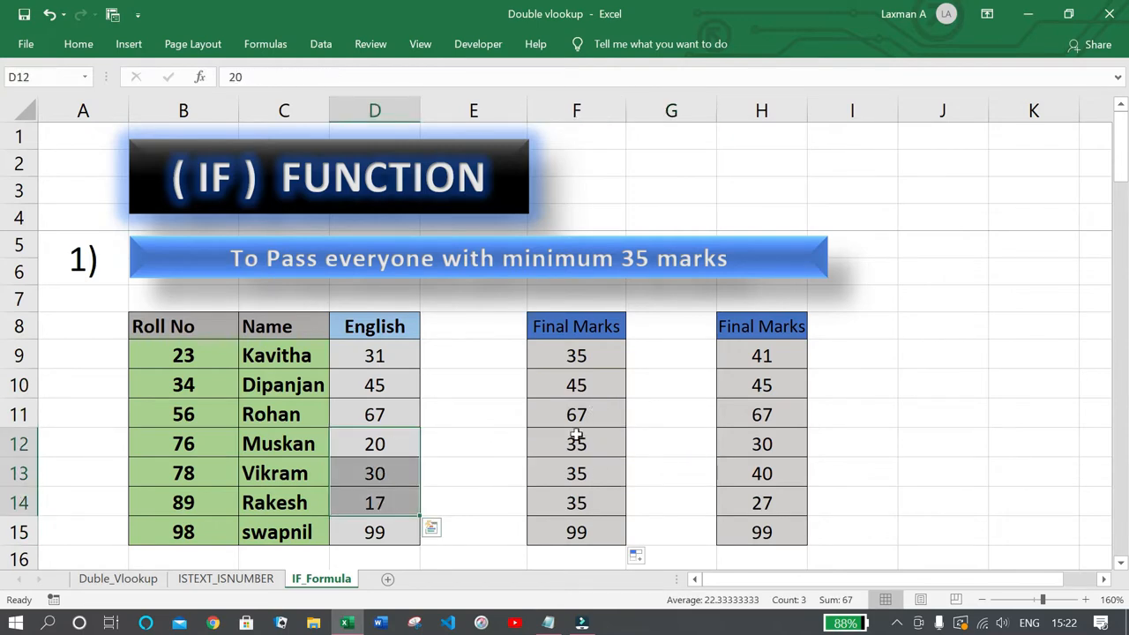
Review the Final Marks in F9:F15 and their formulas against the English marks in D12:D14
{"action": "left_click", "coordinate": [583, 515]}
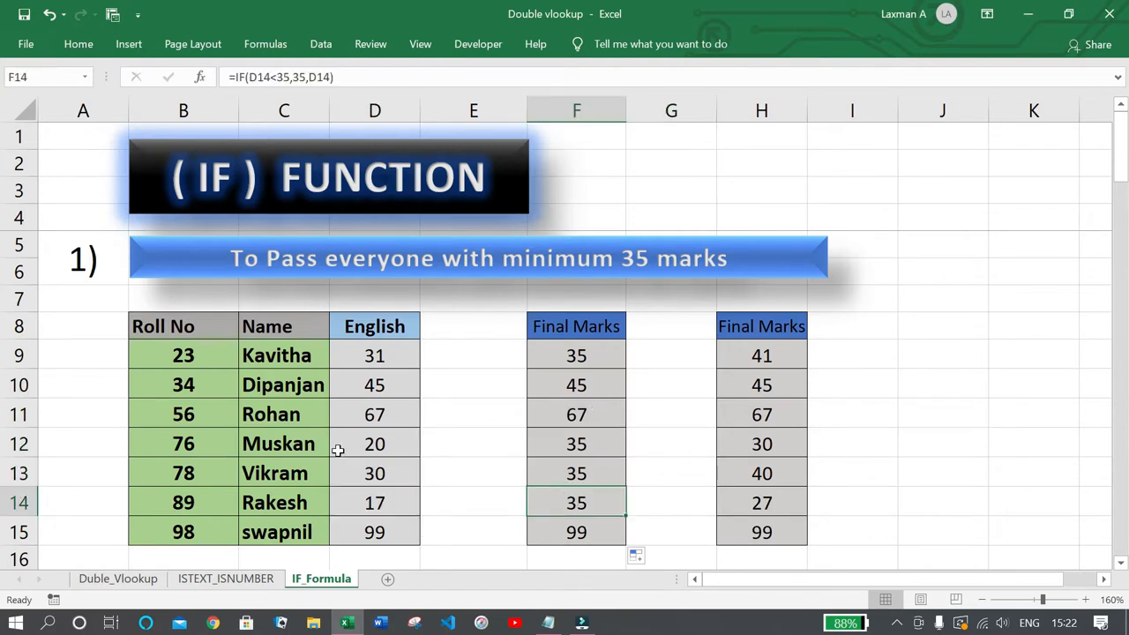
{"action": "left_click", "coordinate": [391, 442]}
{"action": "left_click", "coordinate": [393, 469]}
{"action": "left_click", "coordinate": [401, 503]}
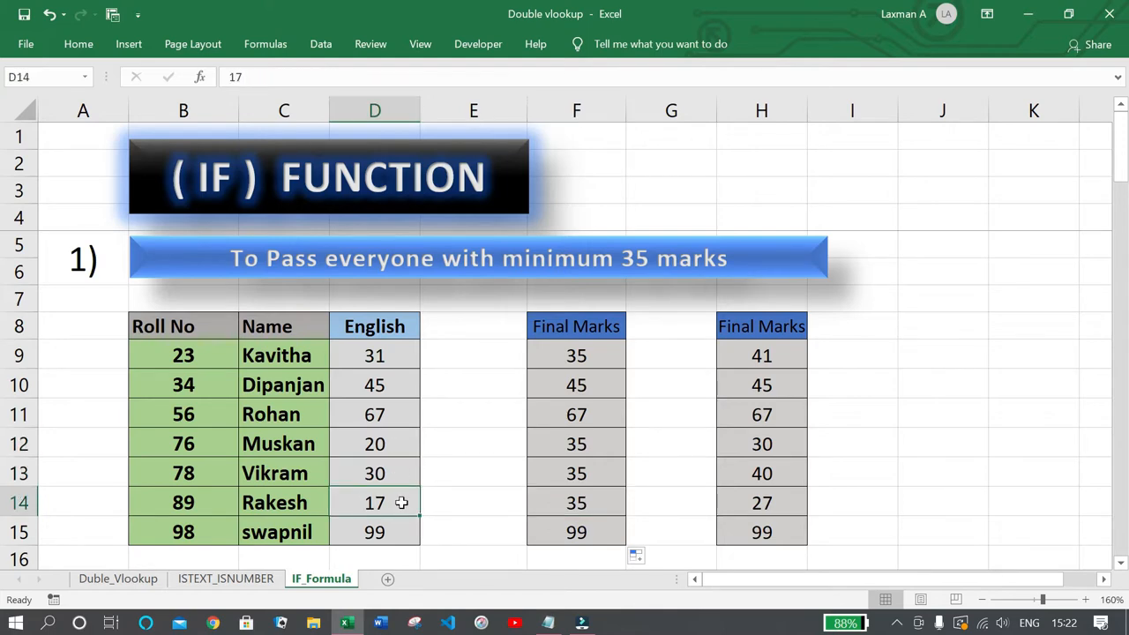
{"action": "left_click", "coordinate": [643, 383]}
{"action": "left_click_drag", "start_coordinate": [577, 355], "coordinate": [575, 535]}
{"action": "left_click", "coordinate": [583, 355]}
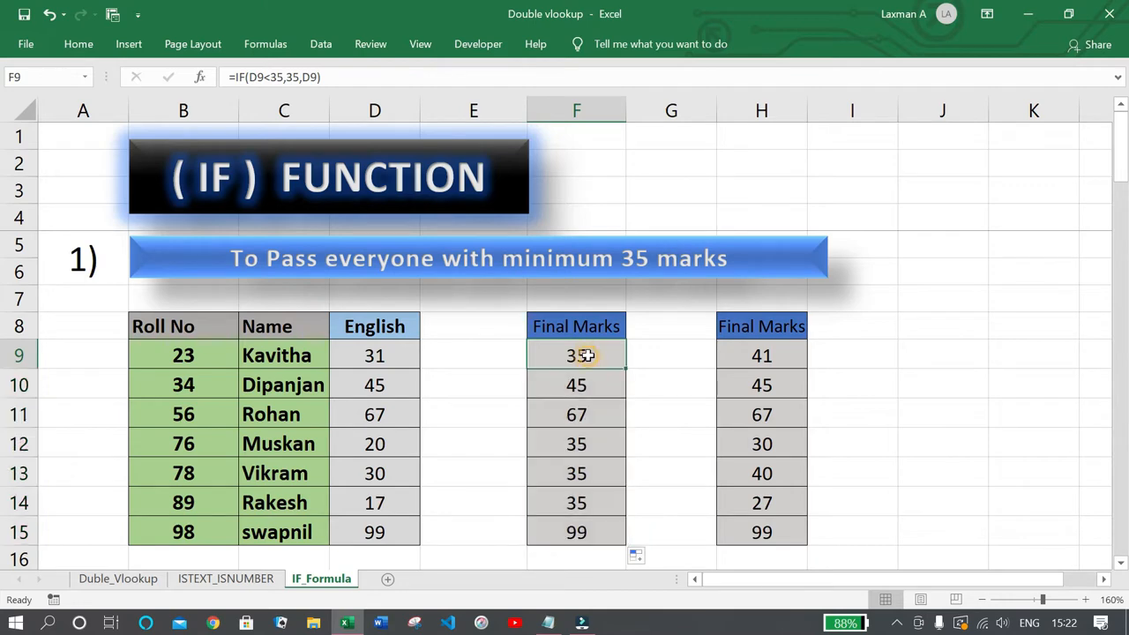
{"action": "left_click", "coordinate": [577, 445]}
{"action": "left_click", "coordinate": [583, 472]}
{"action": "left_click", "coordinate": [588, 494]}
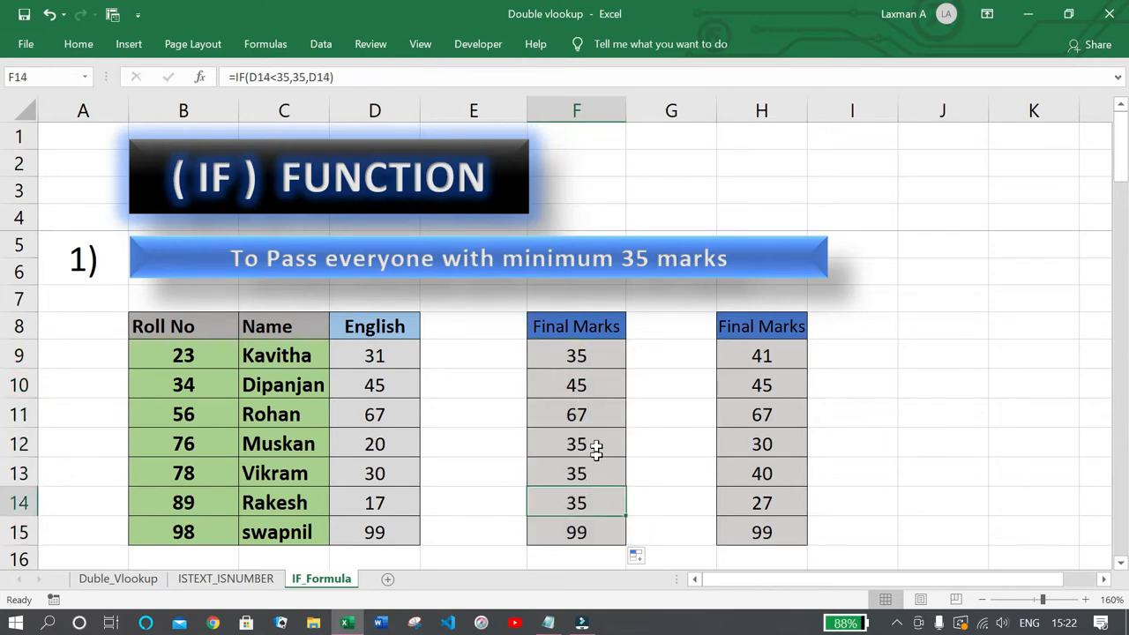
{"action": "left_click", "coordinate": [599, 405]}
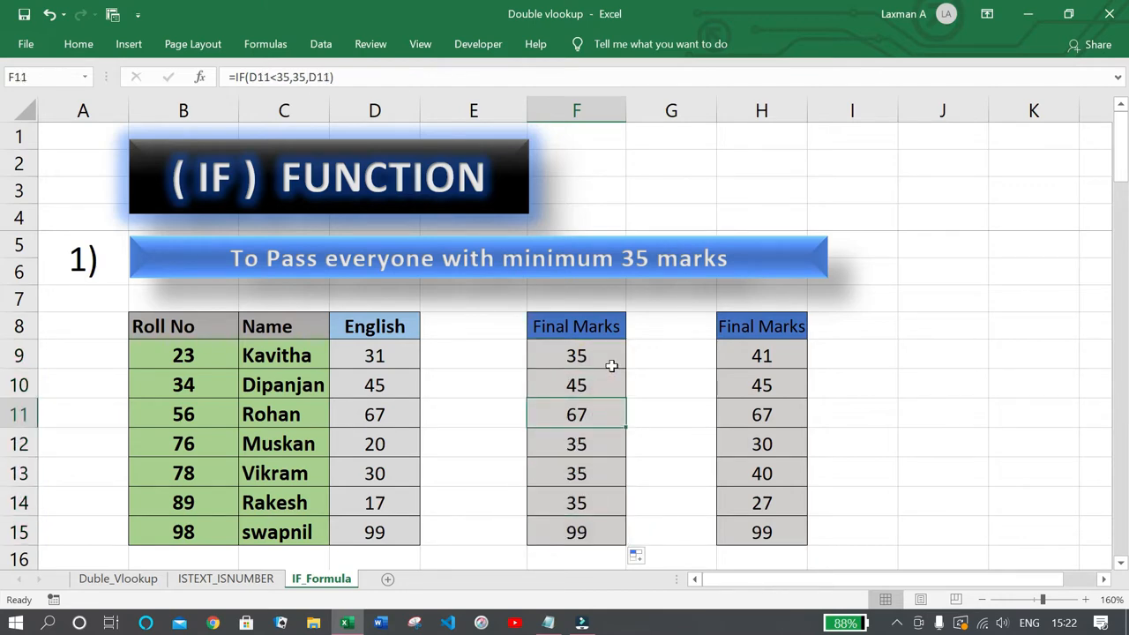
Clear the existing formulas from the second Final Marks column, H9:H15
{"action": "left_click", "coordinate": [726, 347]}
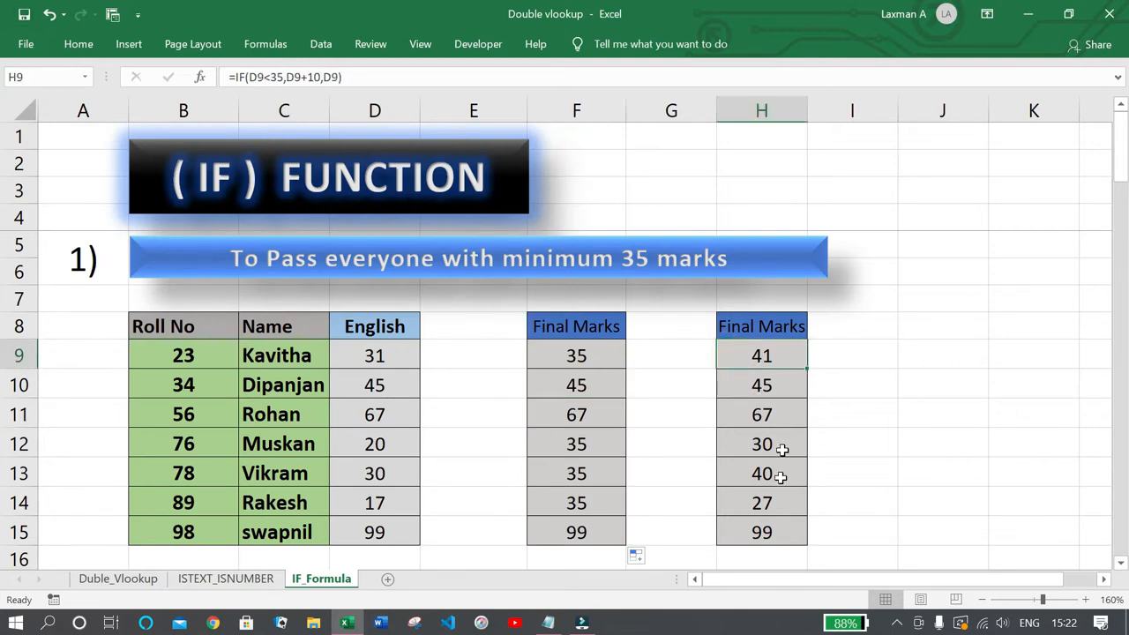
{"action": "left_click", "coordinate": [780, 536], "text": "shift"}
{"action": "key", "text": "Delete"}
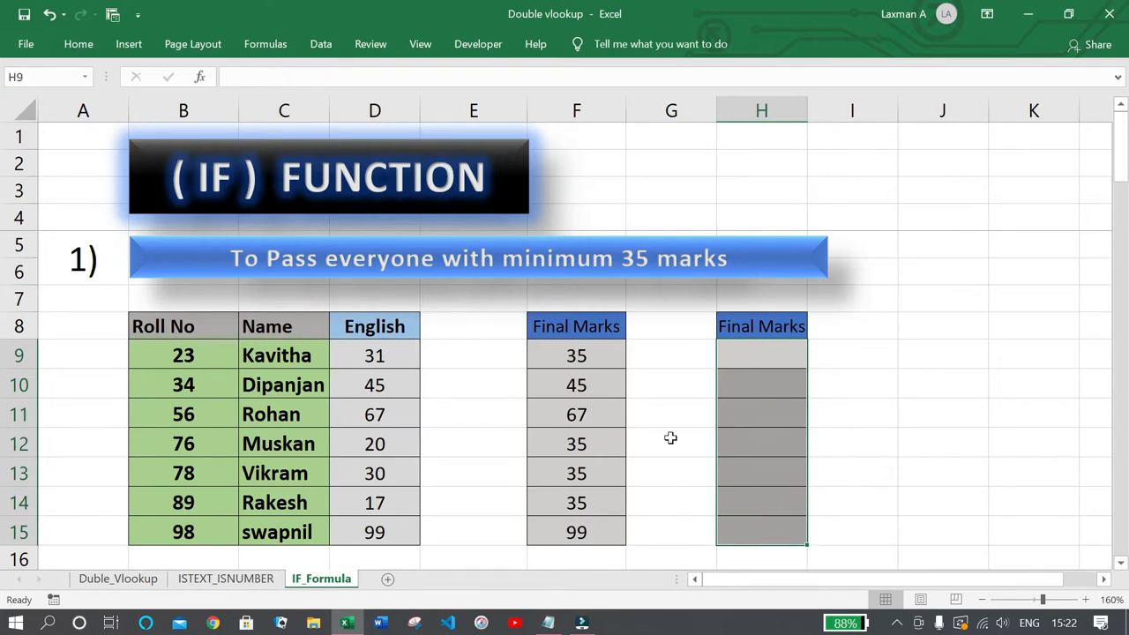
Enter the formula =IF(D9<35,D9+10,D9) in H9 to add 10 marks to English scores below 35
{"action": "left_click", "coordinate": [397, 374]}
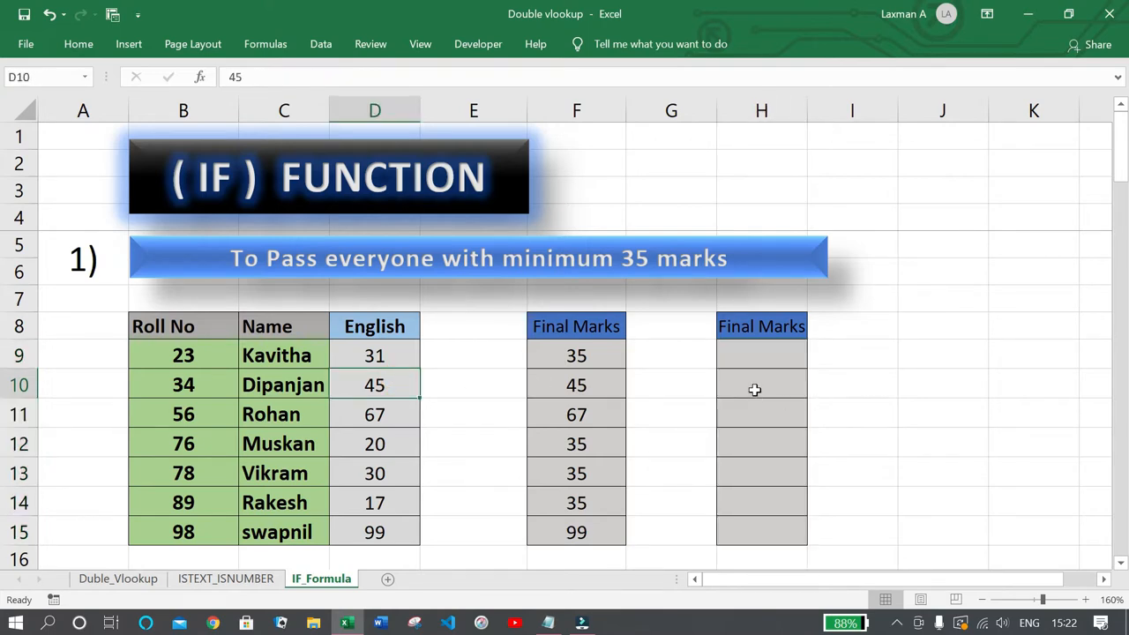
{"action": "left_click", "coordinate": [764, 360]}
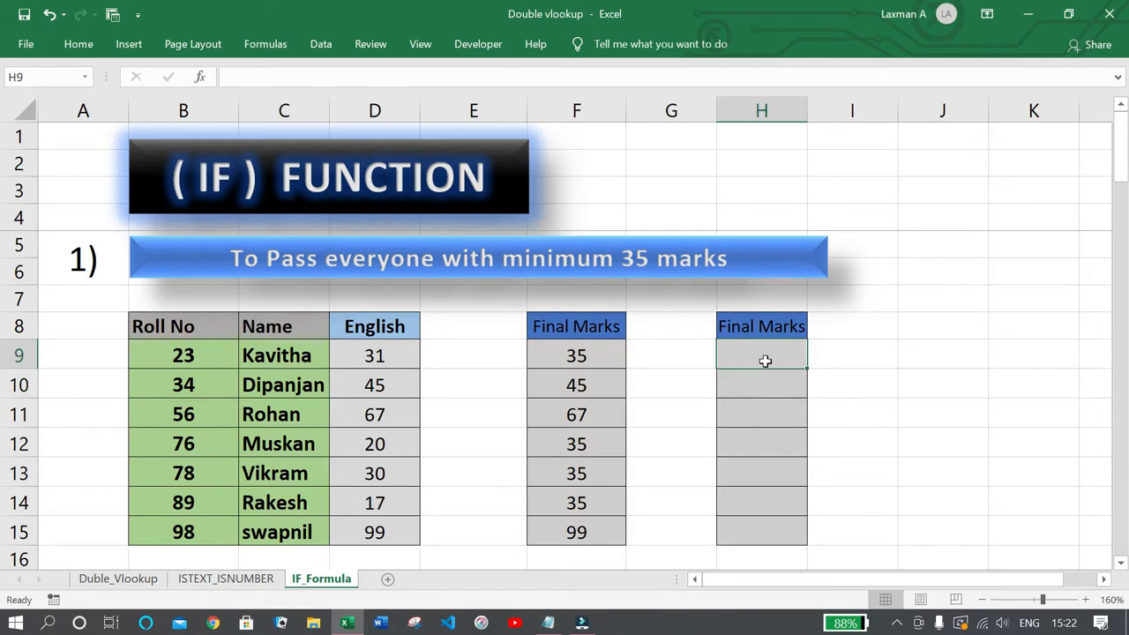
{"action": "type", "text": "="}
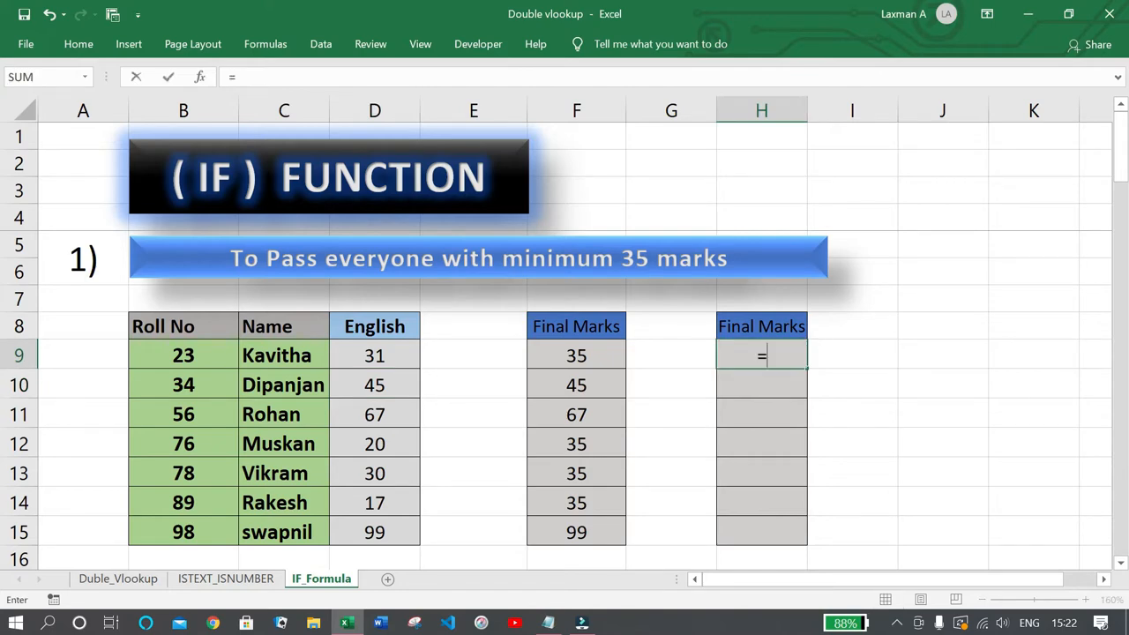
{"action": "type", "text": "IF"}
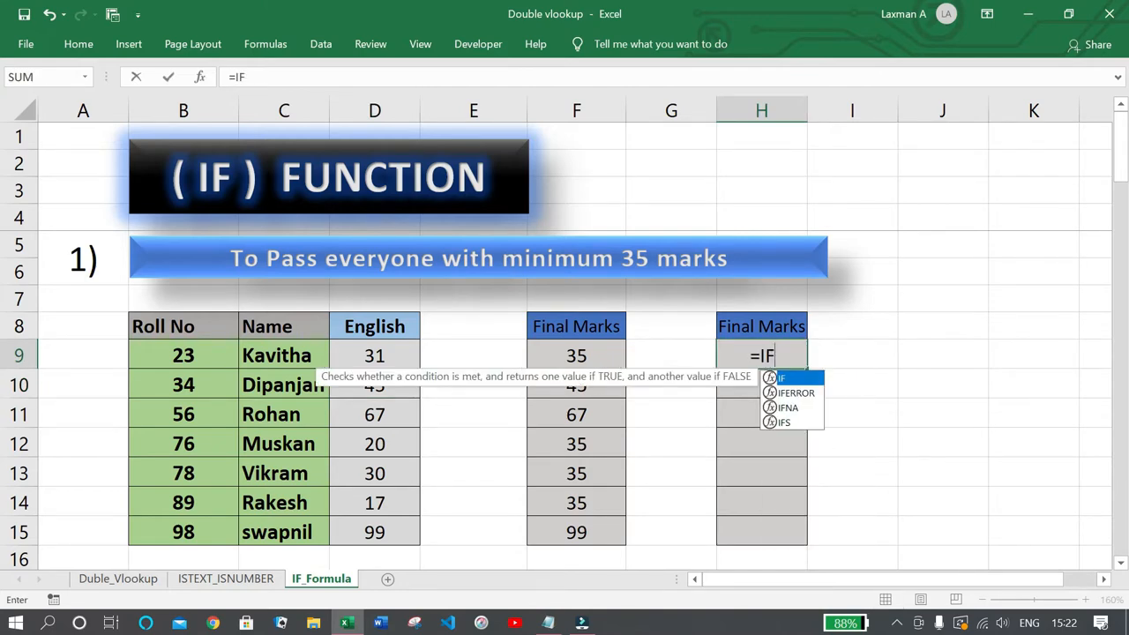
{"action": "type", "text": "("}
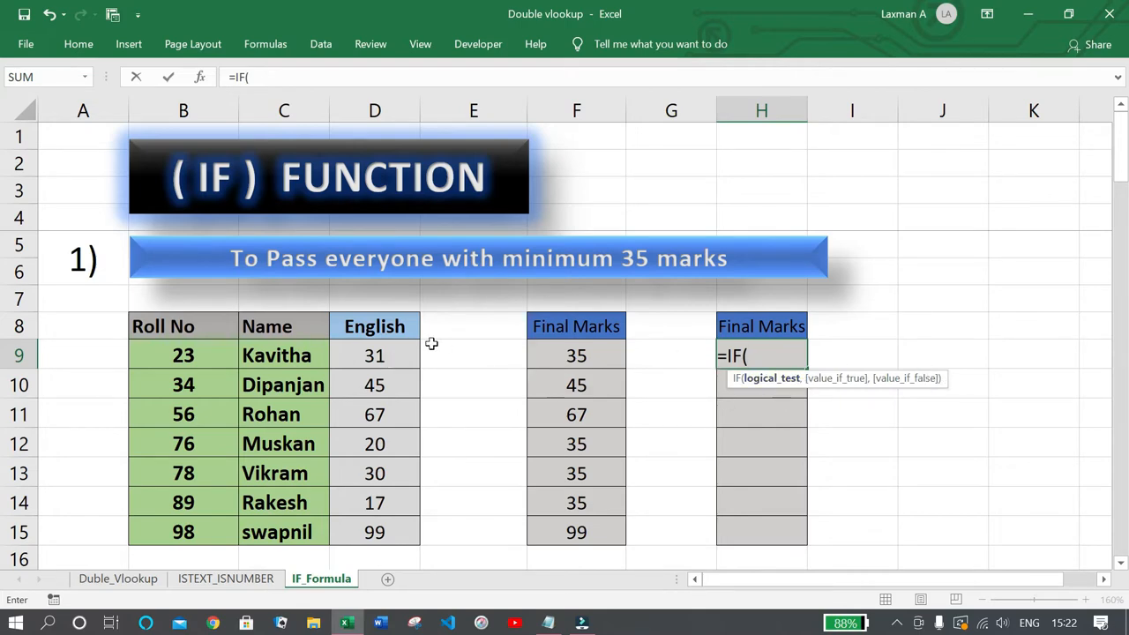
{"action": "left_click", "coordinate": [394, 355]}
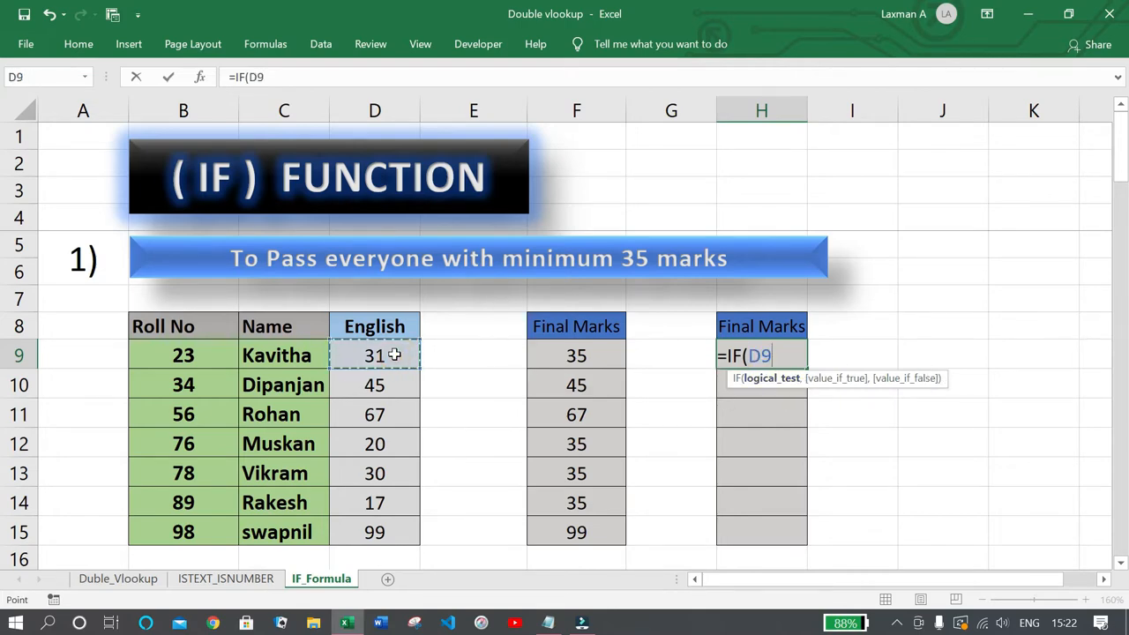
{"action": "type", "text": "<35"}
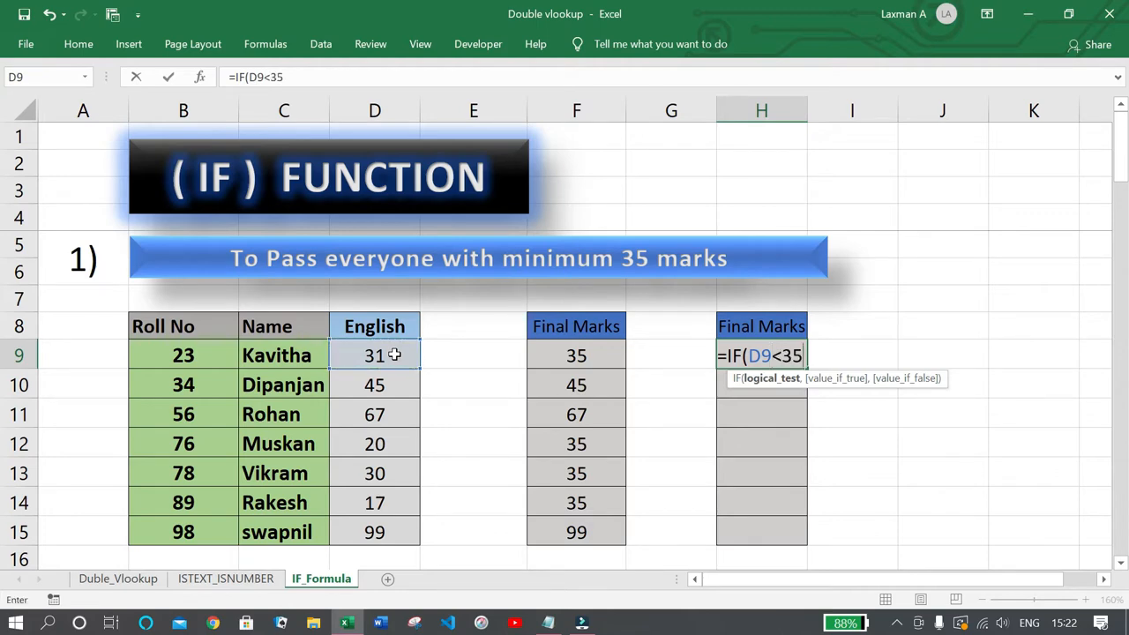
{"action": "type", "text": ","}
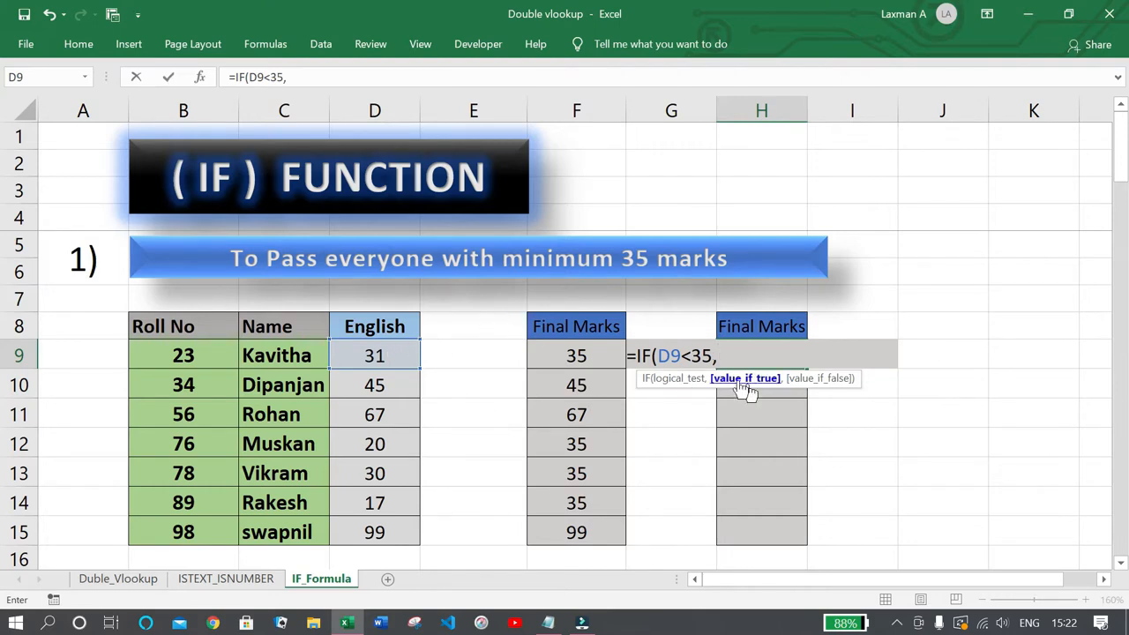
{"action": "left_click", "coordinate": [387, 355]}
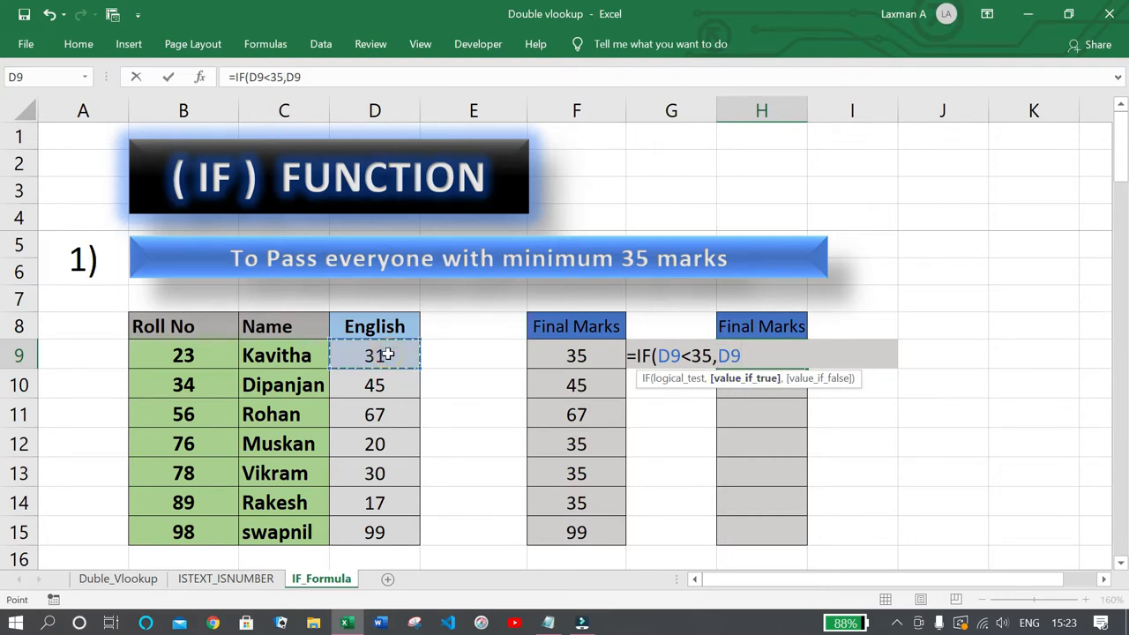
{"action": "type", "text": "+10"}
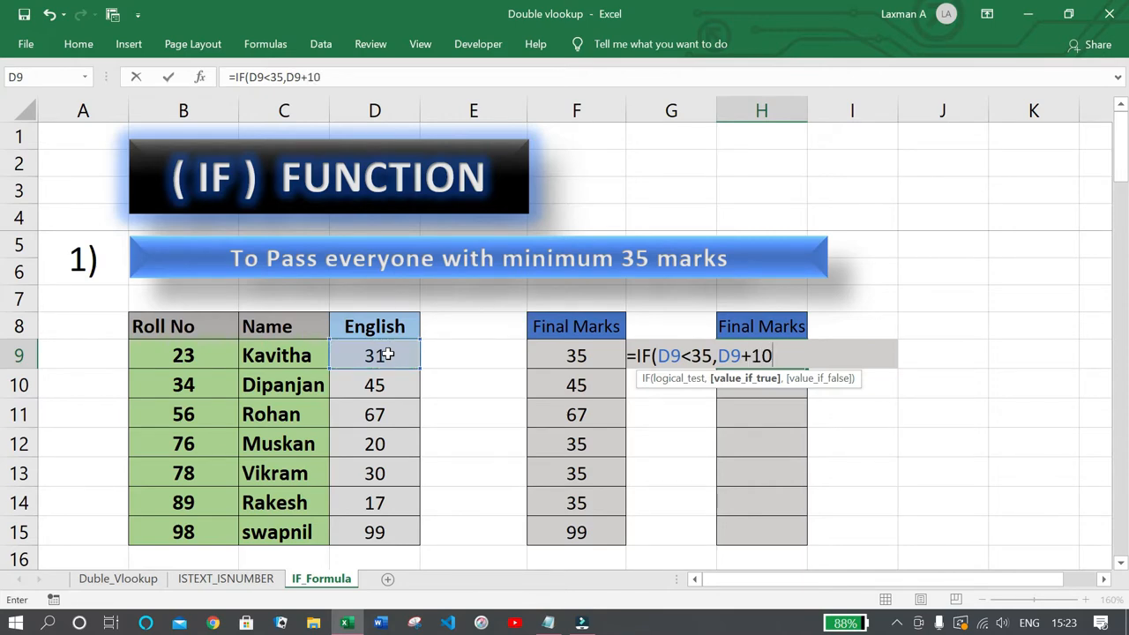
{"action": "type", "text": ","}
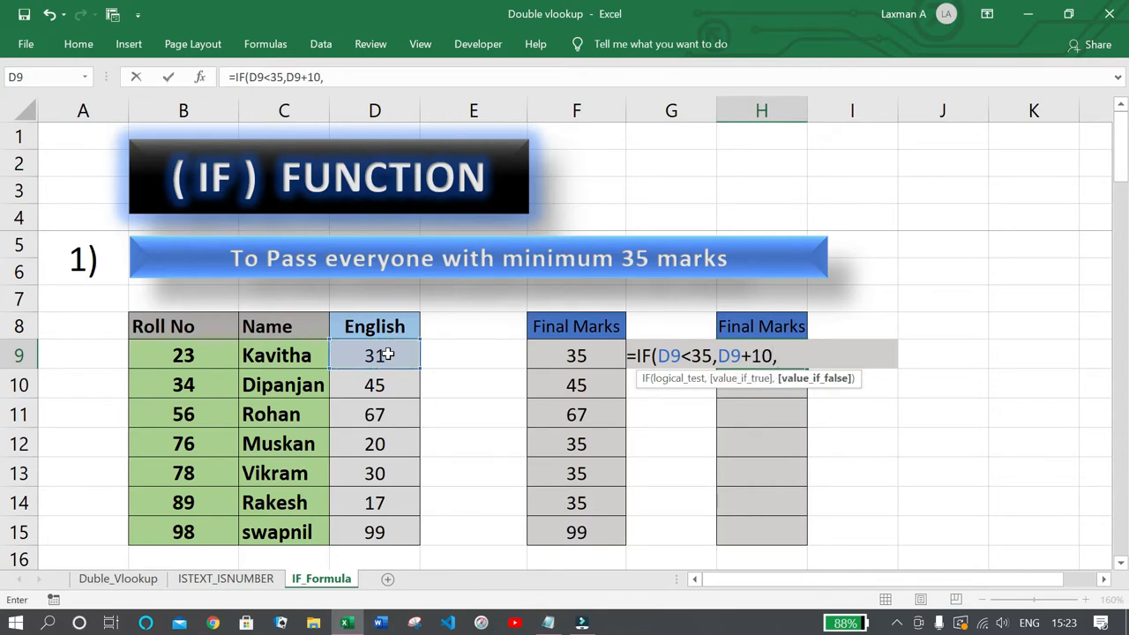
{"action": "left_click", "coordinate": [395, 355]}
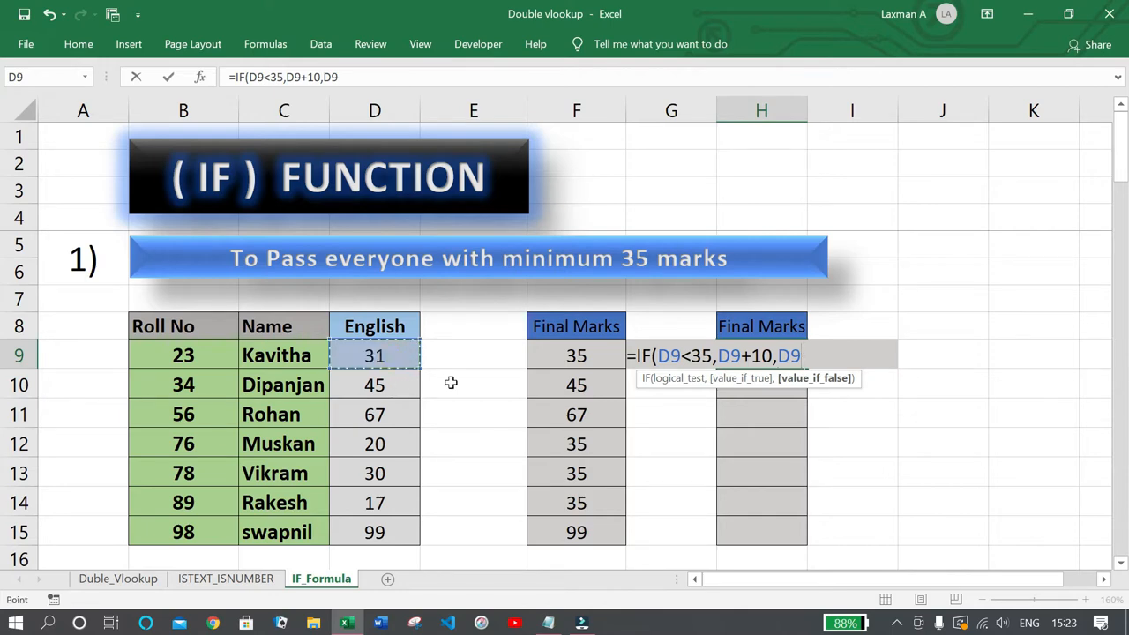
{"action": "type", "text": ")"}
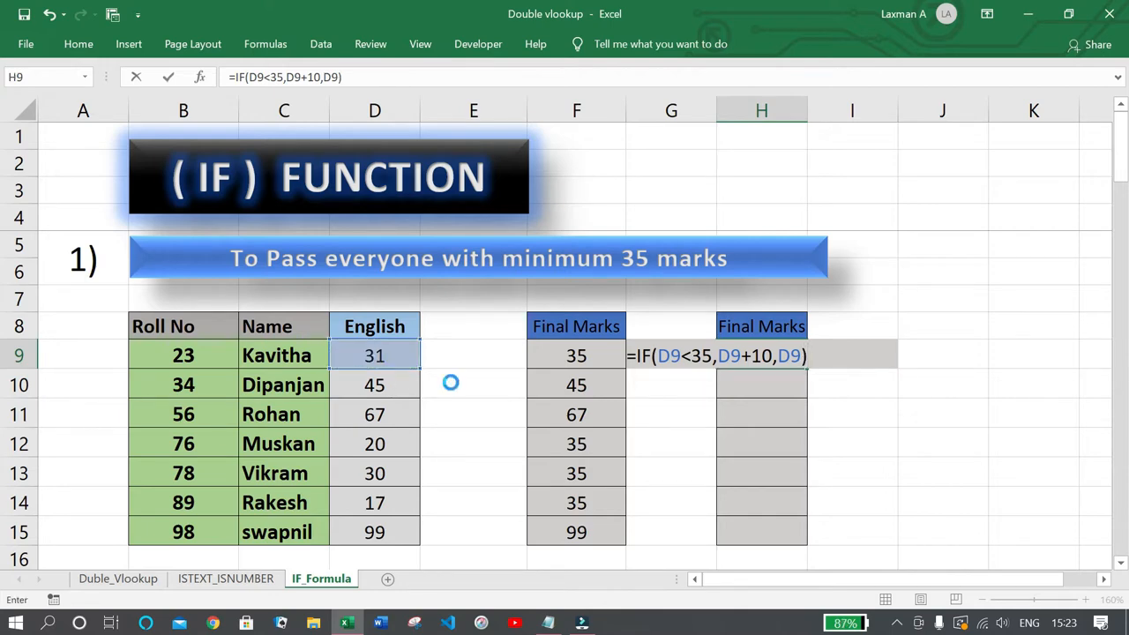
{"action": "key", "text": "Return"}
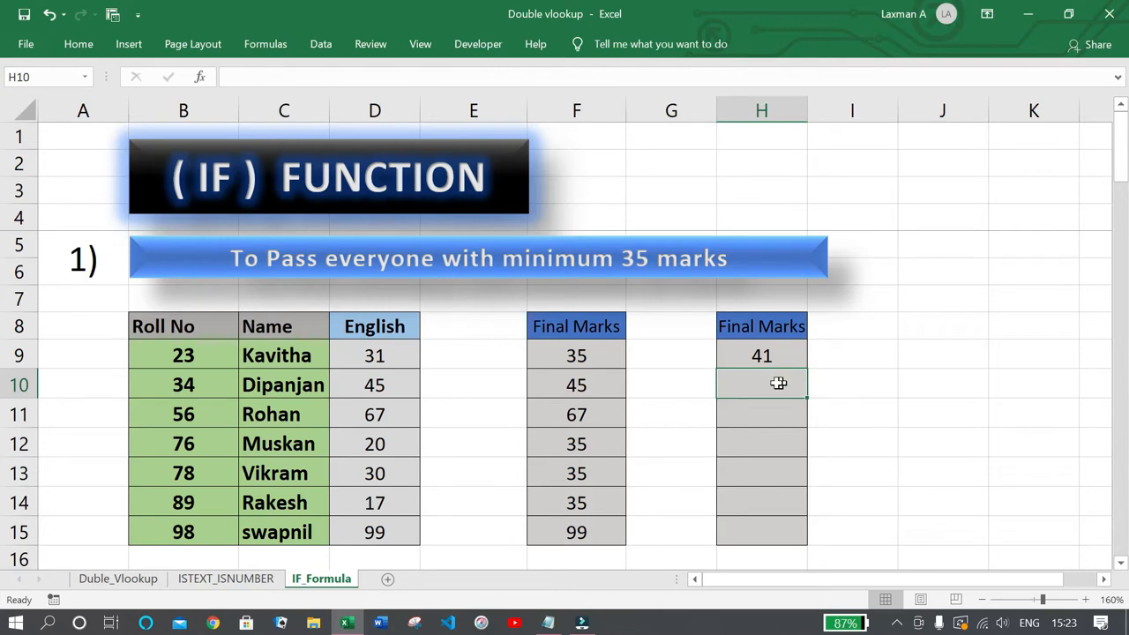
Check H9 against the English mark in D9 and fill its formula down through H15
{"action": "left_click", "coordinate": [399, 354]}
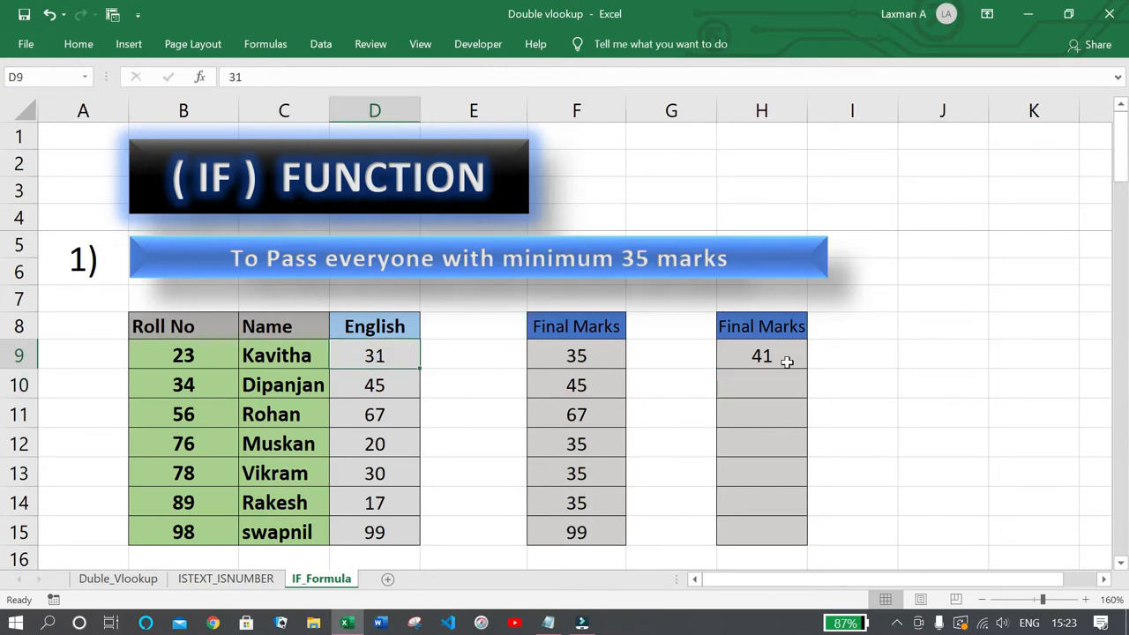
{"action": "left_click", "coordinate": [784, 361]}
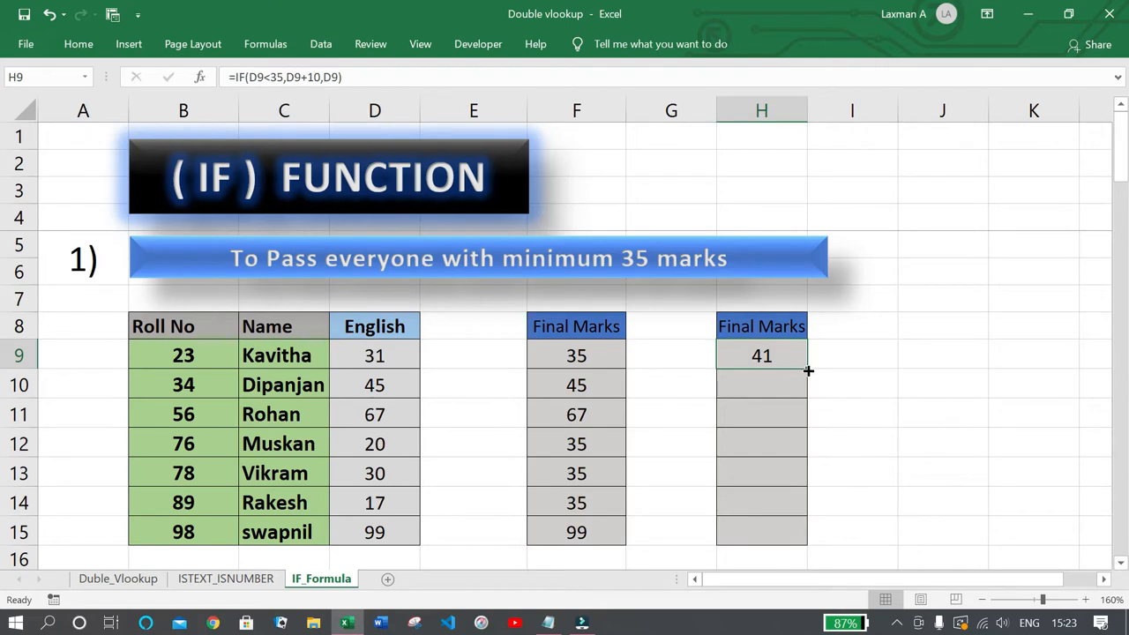
{"action": "left_click_drag", "start_coordinate": [808, 371], "coordinate": [804, 538]}
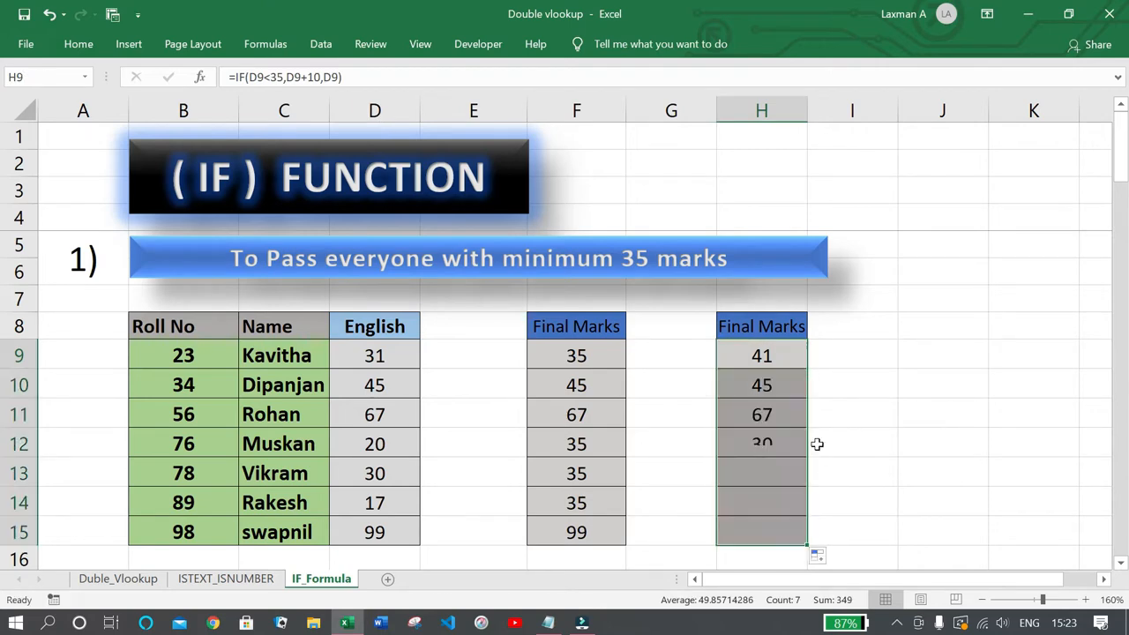
Compare the Final Marks in H10:H13 with the corresponding English marks in column D
{"action": "left_click", "coordinate": [783, 391]}
{"action": "left_click", "coordinate": [381, 385]}
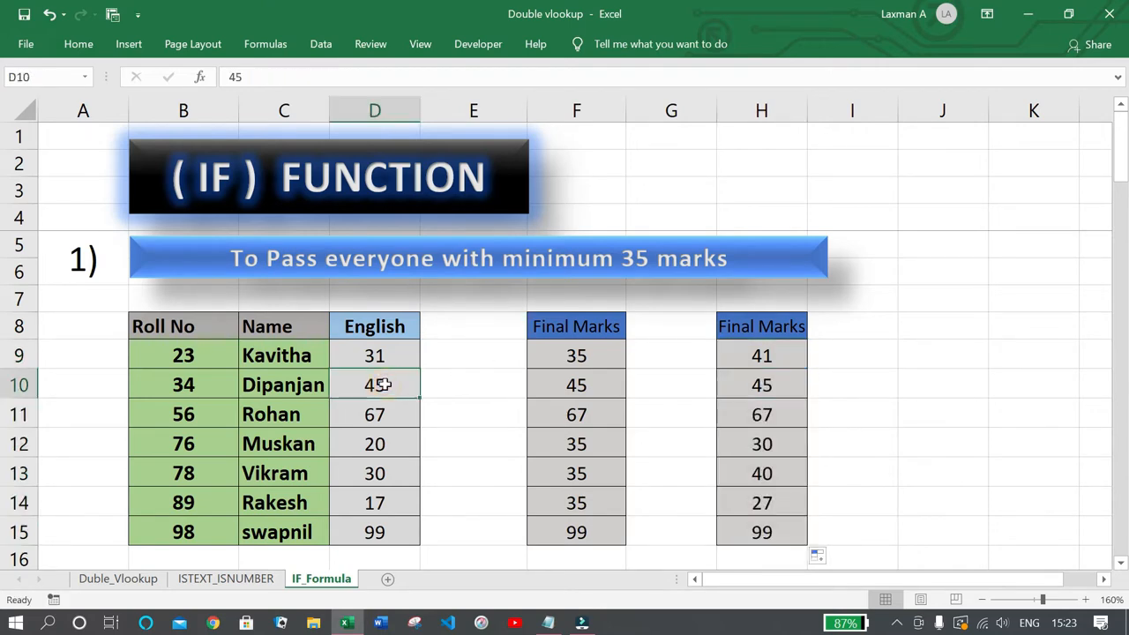
{"action": "left_click", "coordinate": [754, 383]}
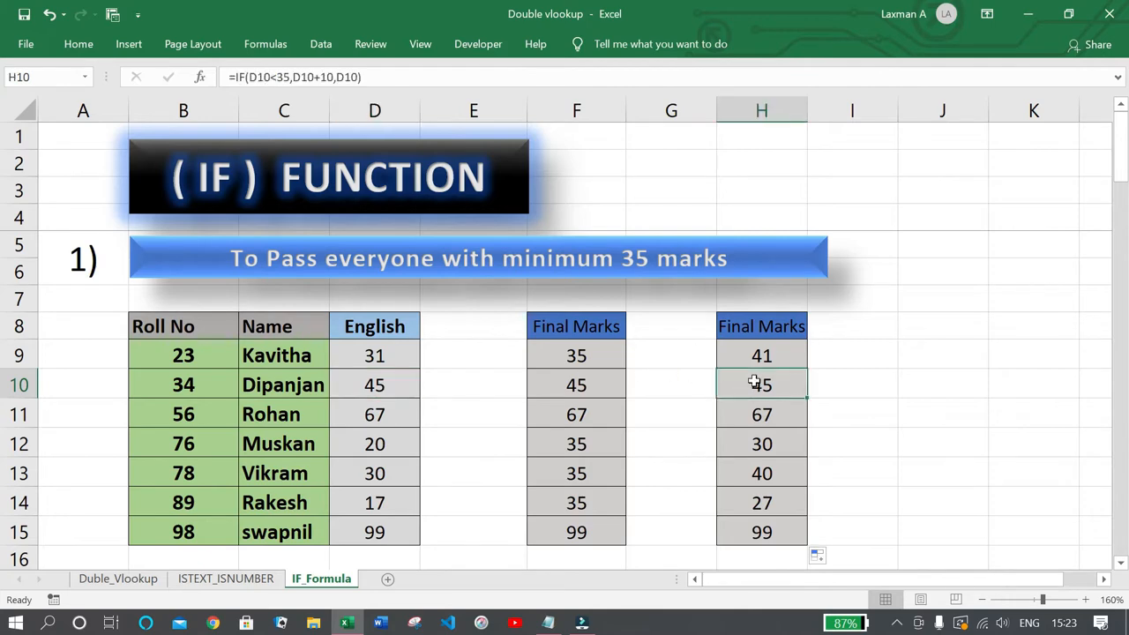
{"action": "left_click", "coordinate": [378, 414]}
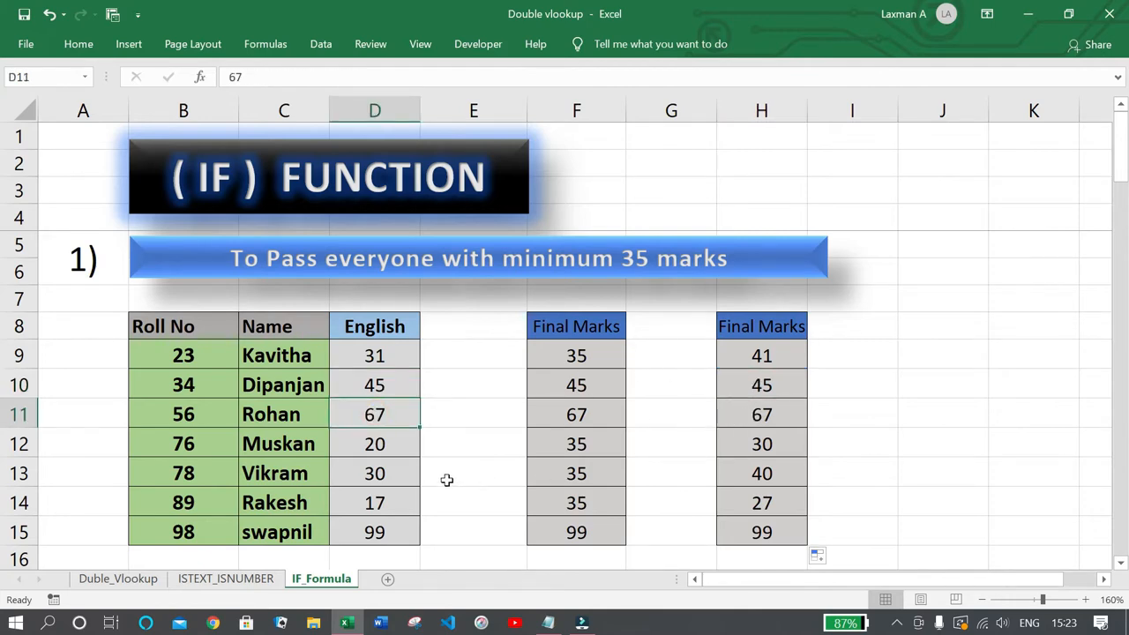
{"action": "left_click_drag", "start_coordinate": [388, 445], "coordinate": [385, 503]}
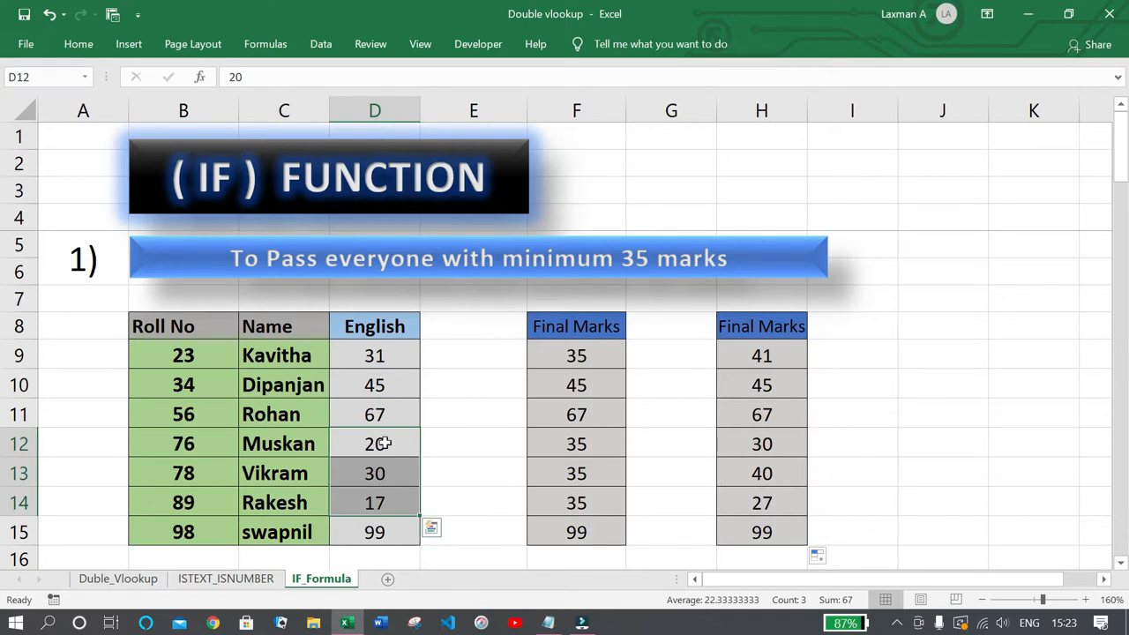
{"action": "left_click", "coordinate": [761, 444]}
{"action": "left_click", "coordinate": [396, 470]}
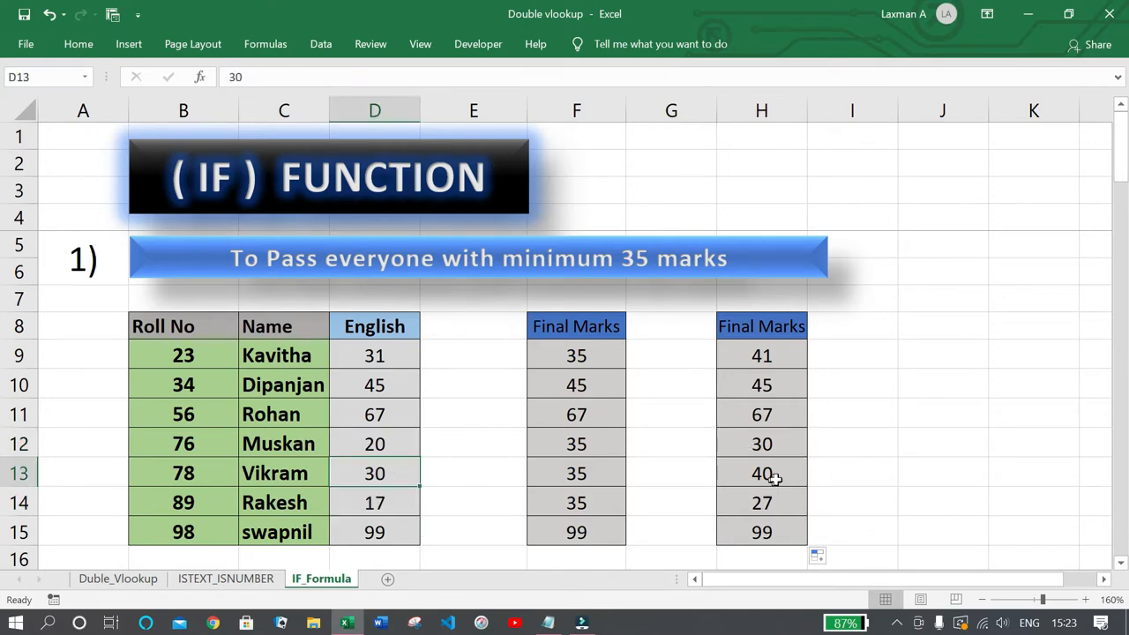
{"action": "left_click", "coordinate": [761, 472]}
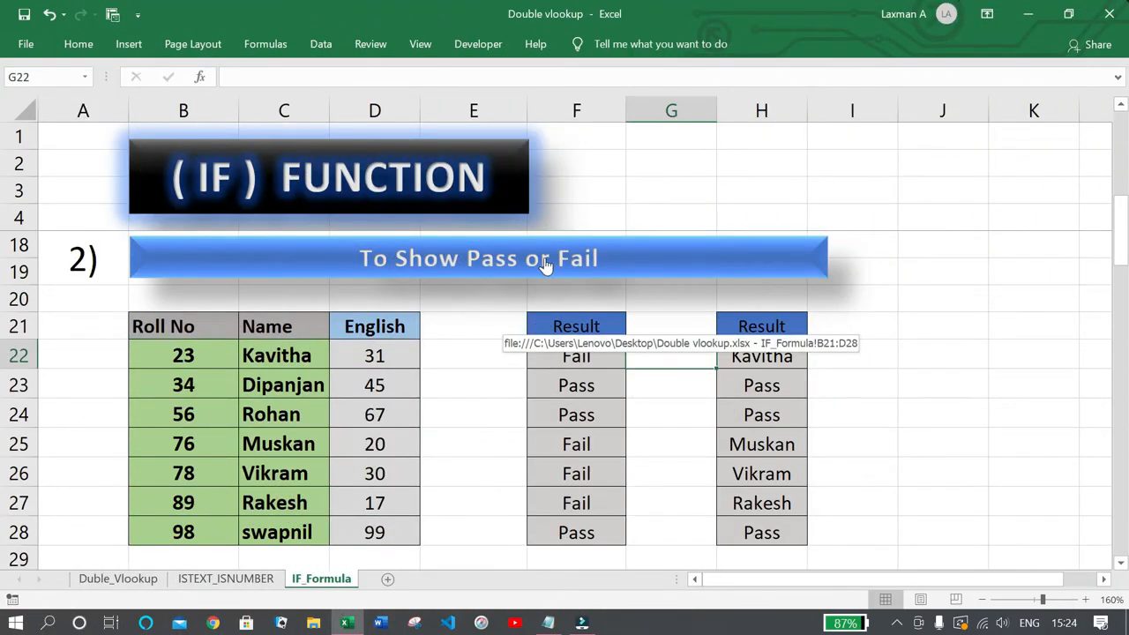
Compare the English marks in column D with the results in F22:F28 and highlight the marks below 35
{"action": "left_click", "coordinate": [395, 362]}
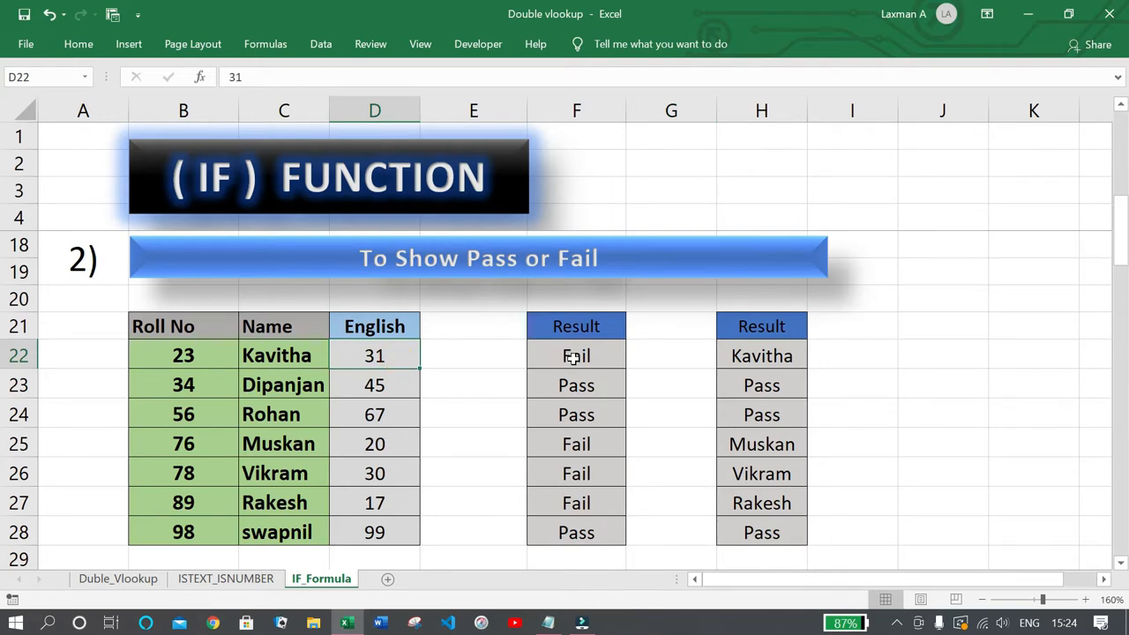
{"action": "left_click", "coordinate": [573, 357]}
{"action": "left_click", "coordinate": [391, 386]}
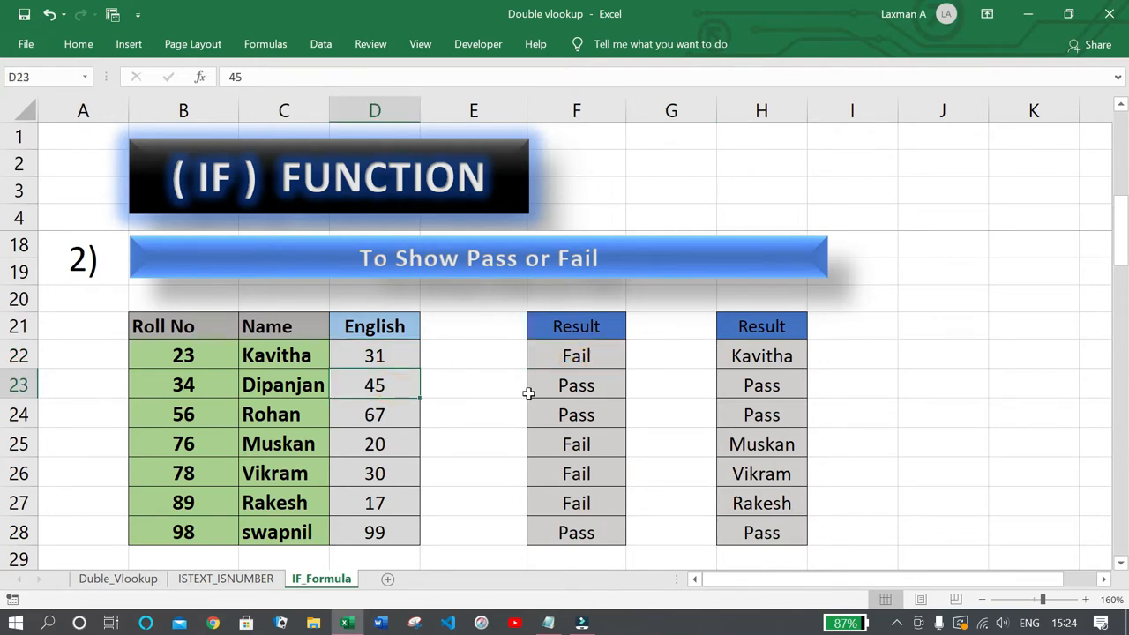
{"action": "left_click_drag", "start_coordinate": [589, 357], "coordinate": [589, 529]}
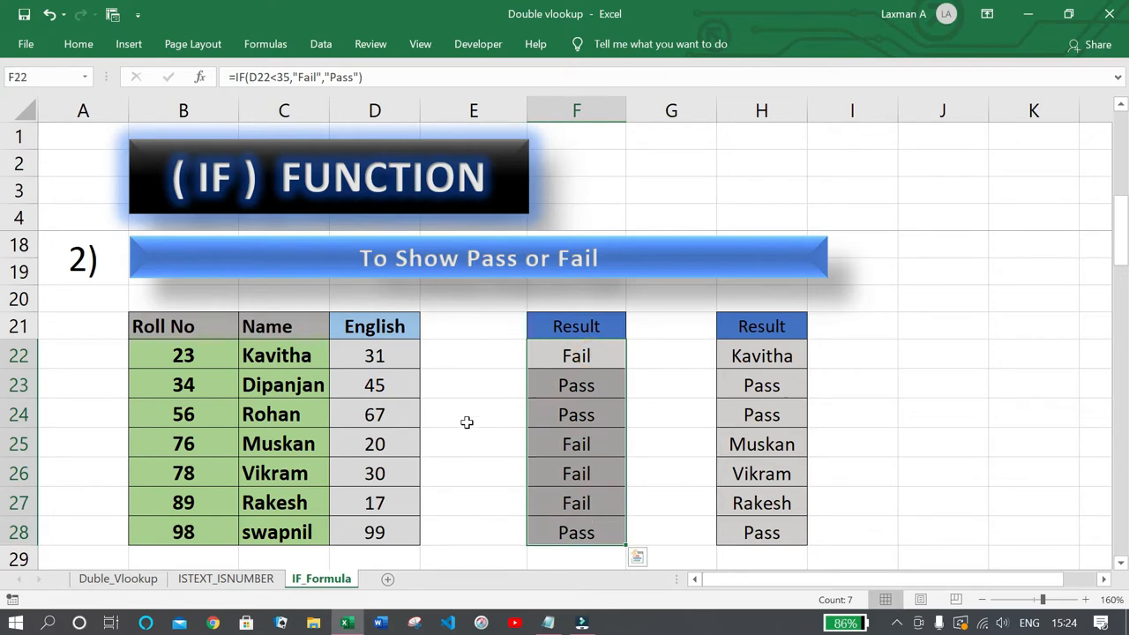
{"action": "left_click", "coordinate": [402, 363]}
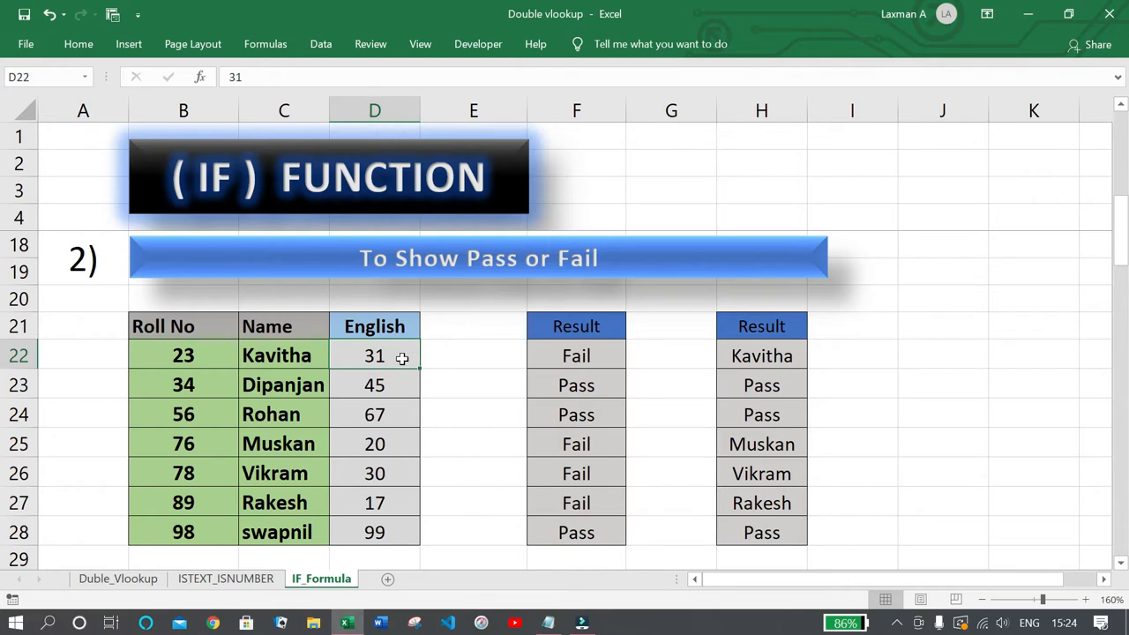
{"action": "left_click", "coordinate": [381, 474], "text": "ctrl"}
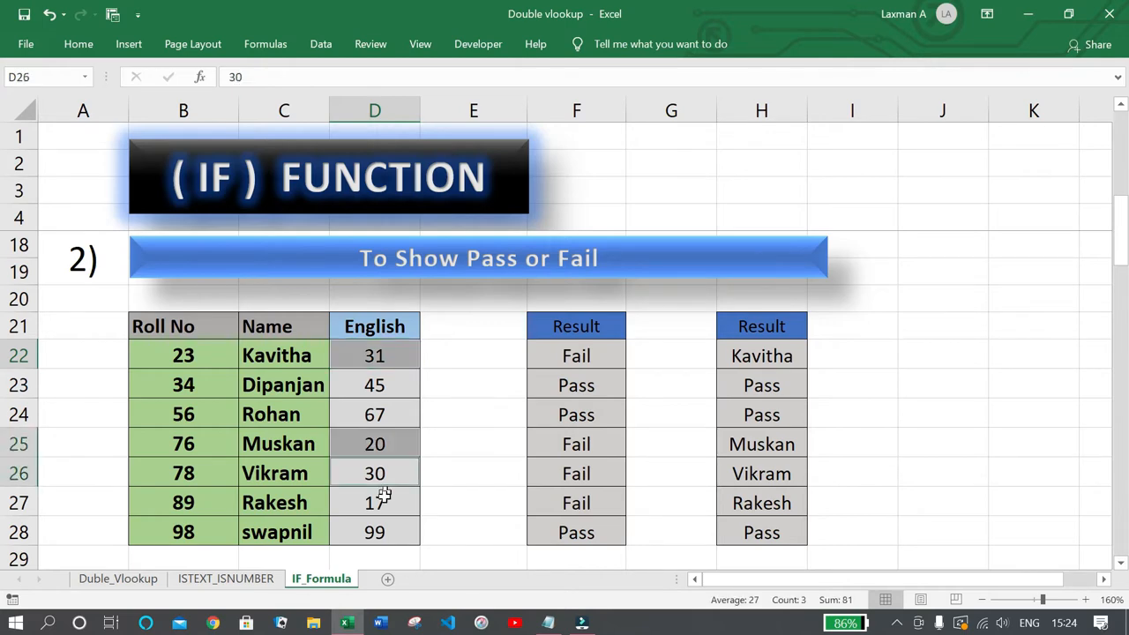
{"action": "left_click", "coordinate": [379, 503], "text": "ctrl"}
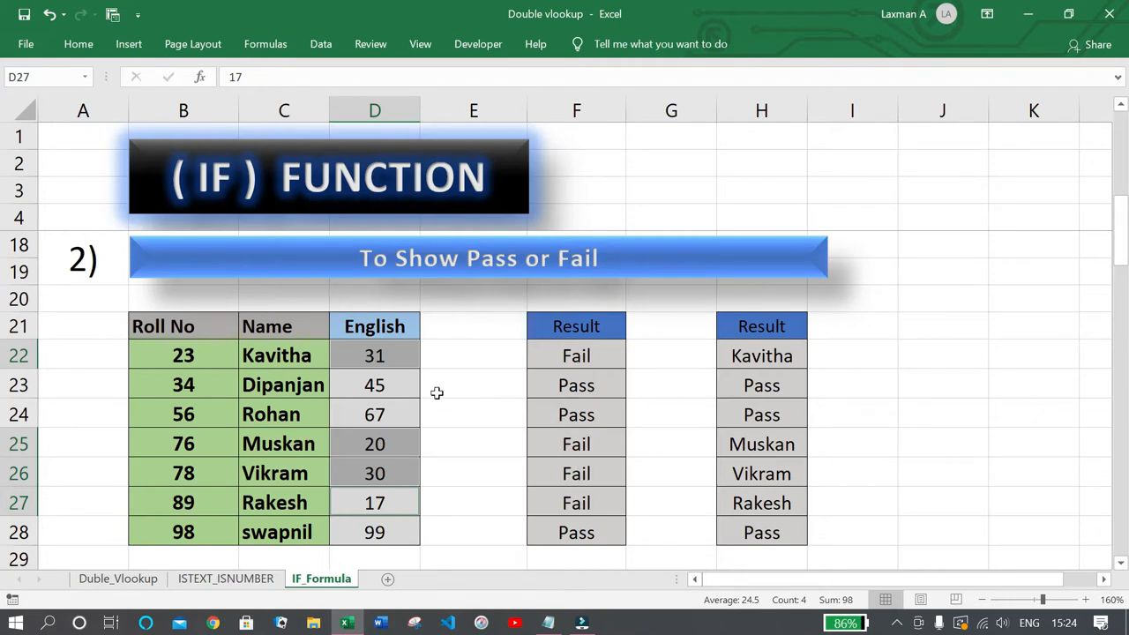
Clear the existing formulas from the first Result column, F22:F28
{"action": "left_click", "coordinate": [647, 410]}
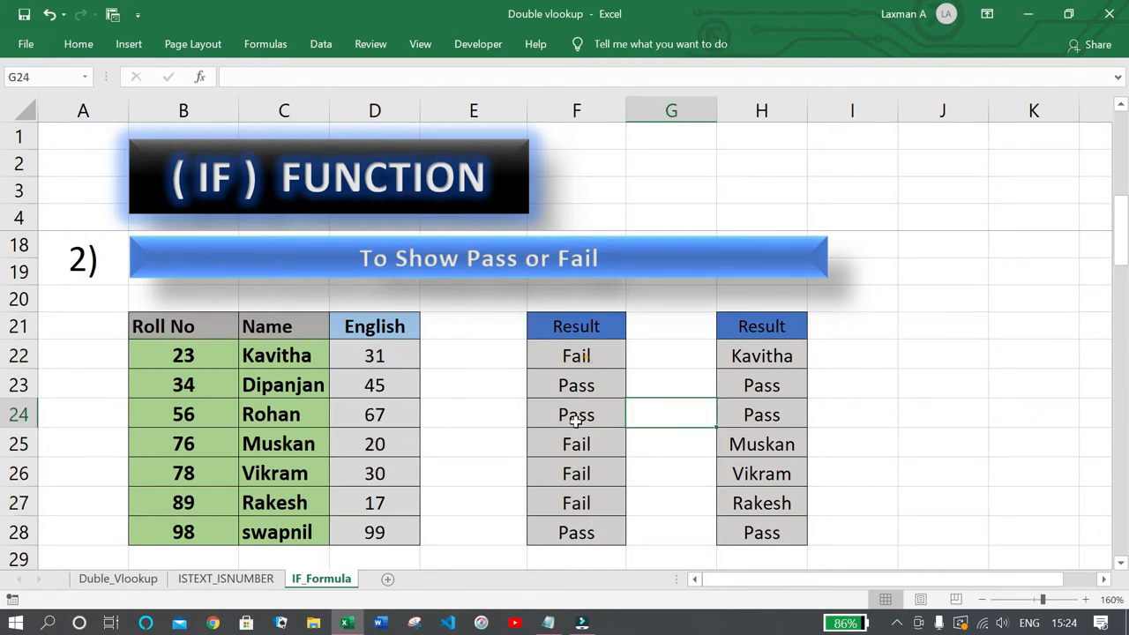
{"action": "left_click_drag", "start_coordinate": [584, 360], "coordinate": [567, 530]}
{"action": "key", "text": "Delete"}
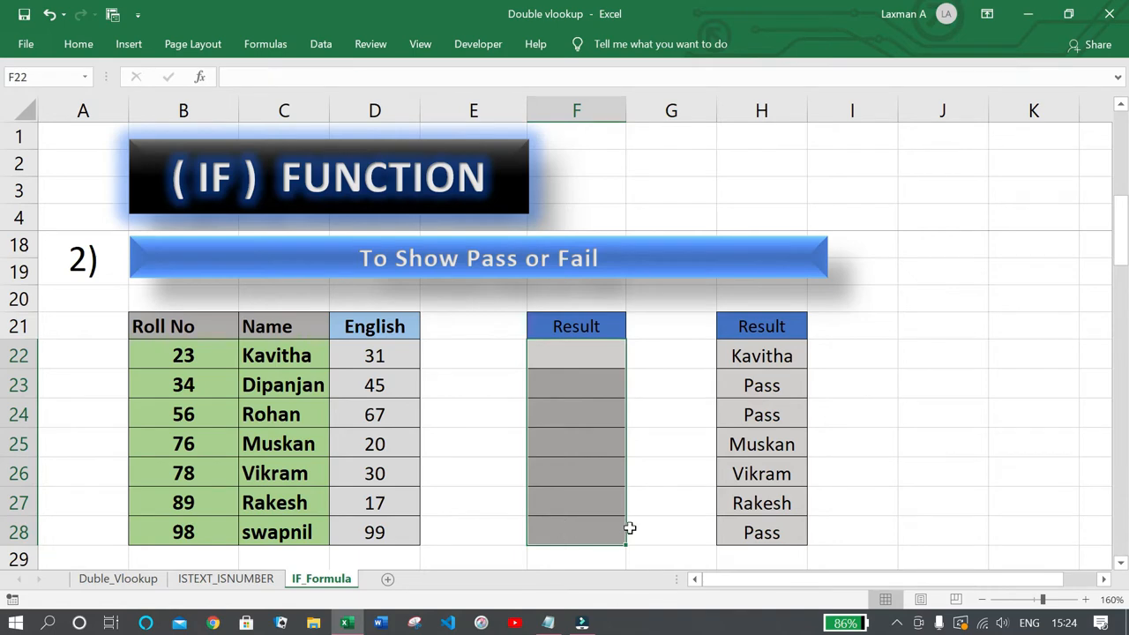
Enter the formula =IF(D22<35,Fail,Pass) in F22, leaving Fail and Pass without quotation marks
{"action": "left_click", "coordinate": [590, 358]}
{"action": "type", "text": "=IF("}
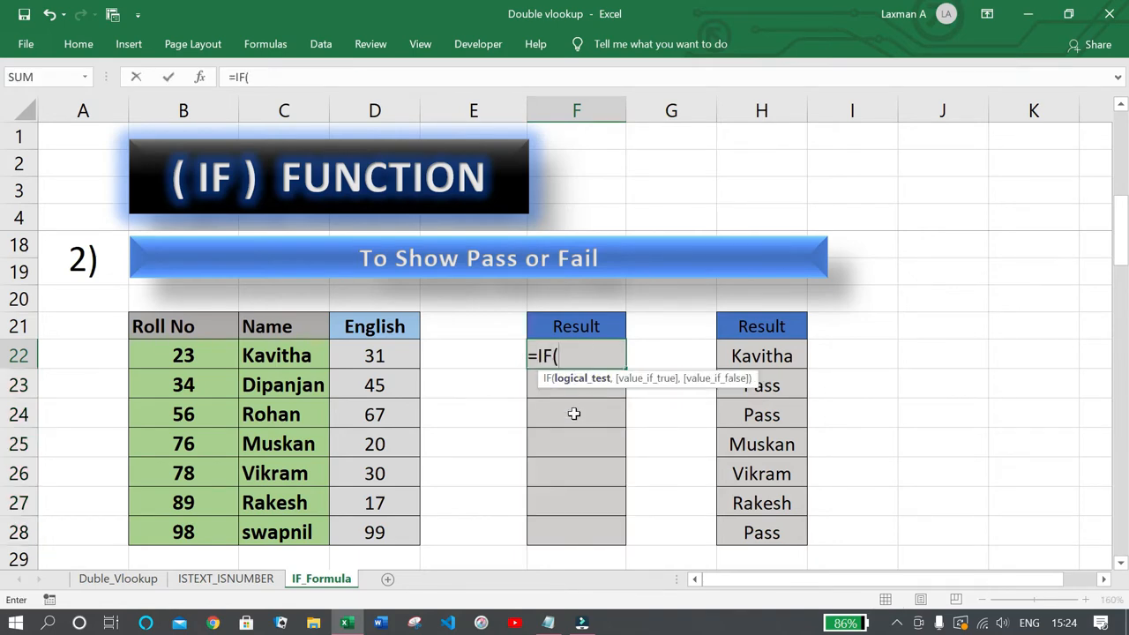
{"action": "left_click", "coordinate": [399, 355]}
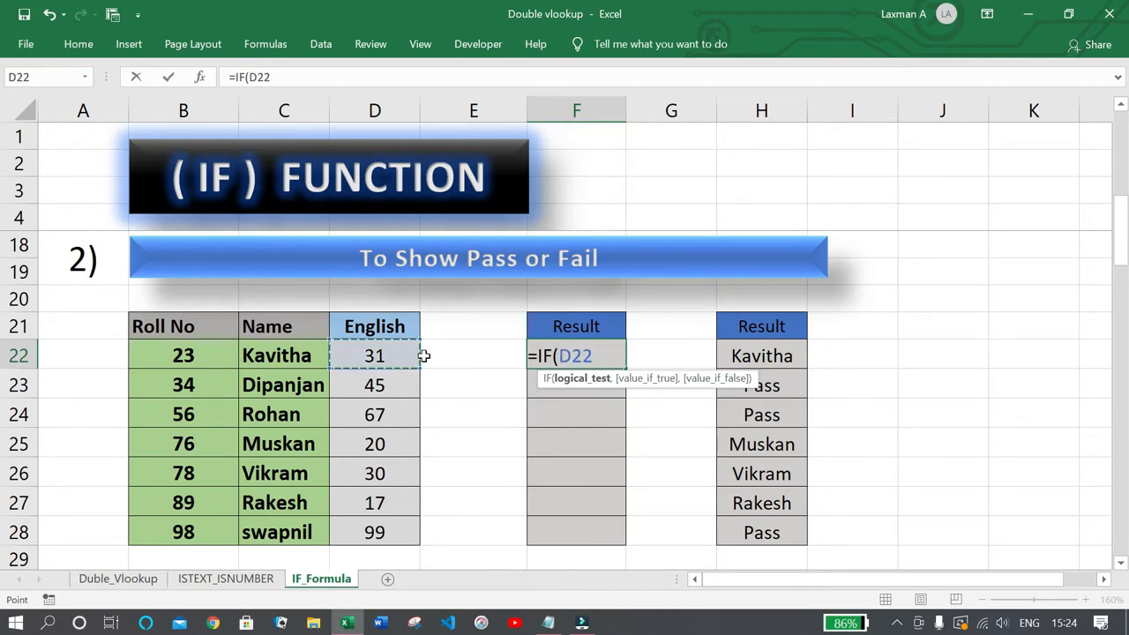
{"action": "type", "text": "<35"}
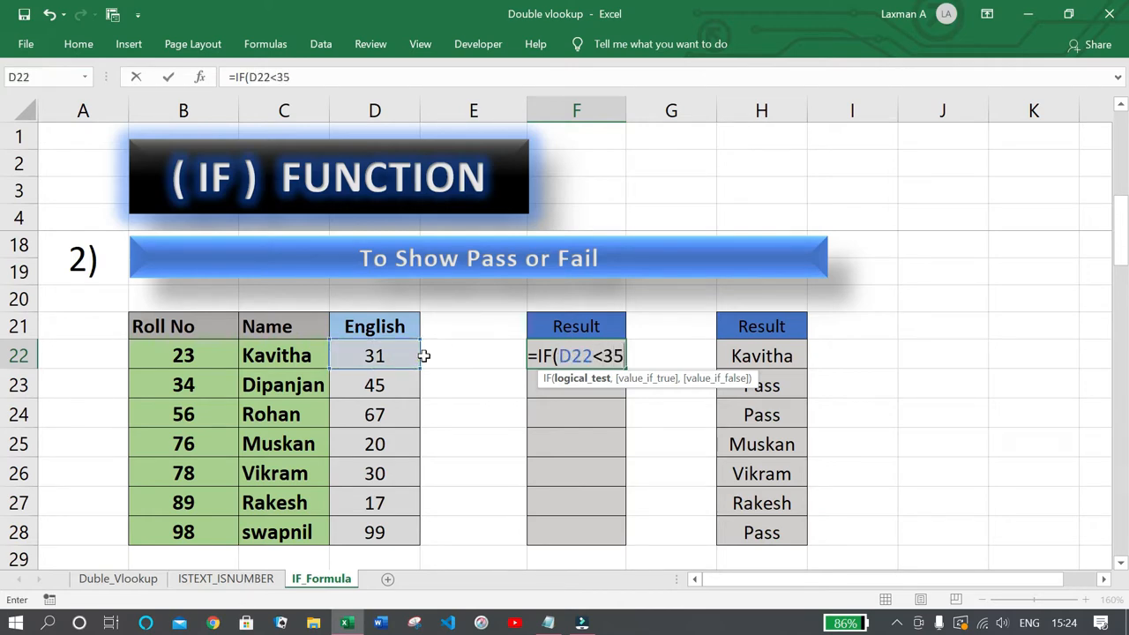
{"action": "type", "text": ","}
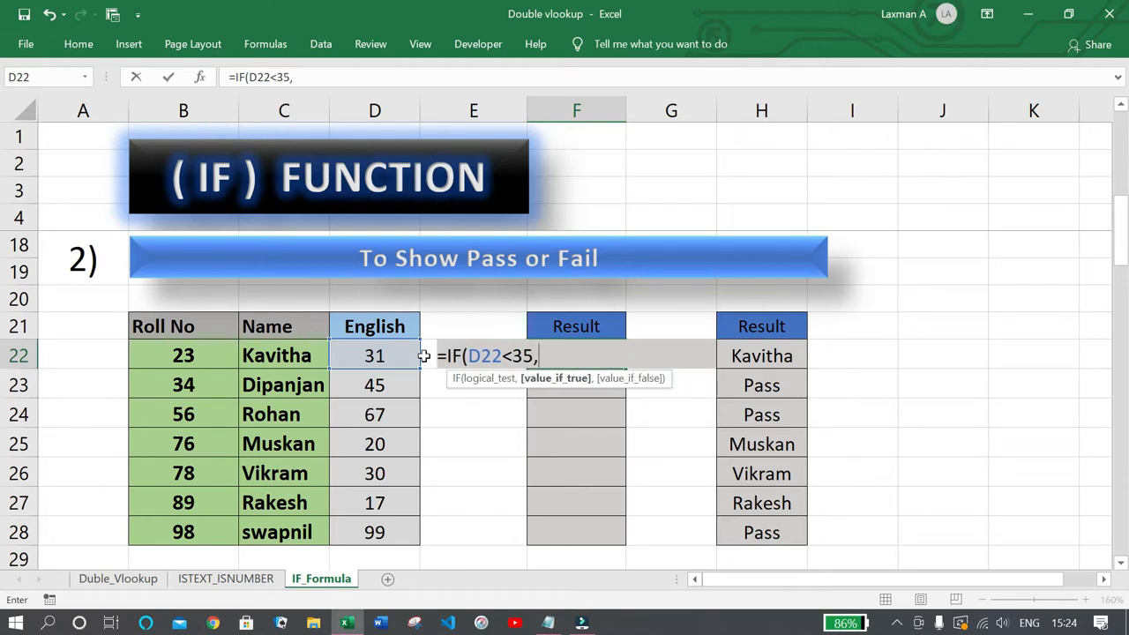
{"action": "type", "text": "fAIL"}
{"action": "key", "text": "BackSpace"}
{"action": "key", "text": "BackSpace"}
{"action": "key", "text": "BackSpace"}
{"action": "type", "text": "Fail,Pa"}
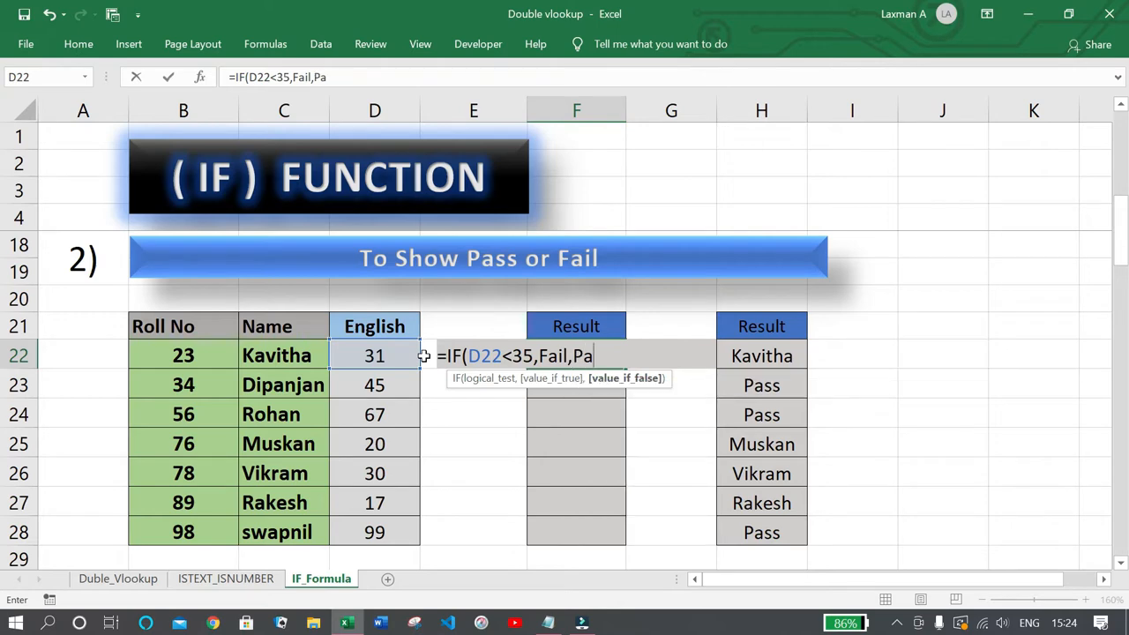
{"action": "type", "text": "ss)"}
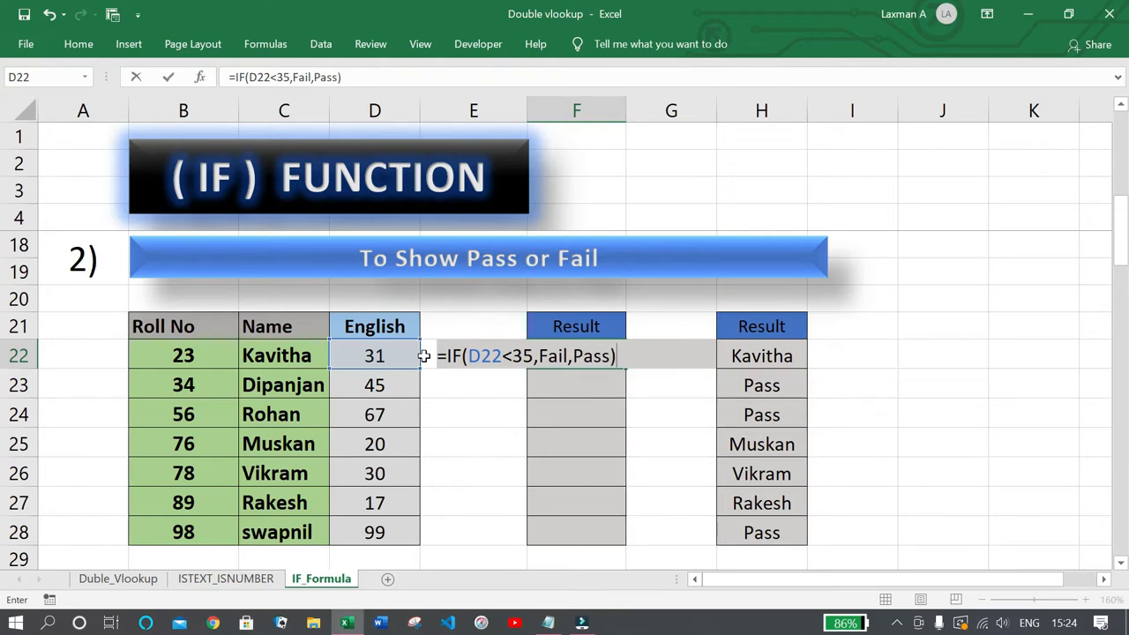
{"action": "key", "text": "Return"}
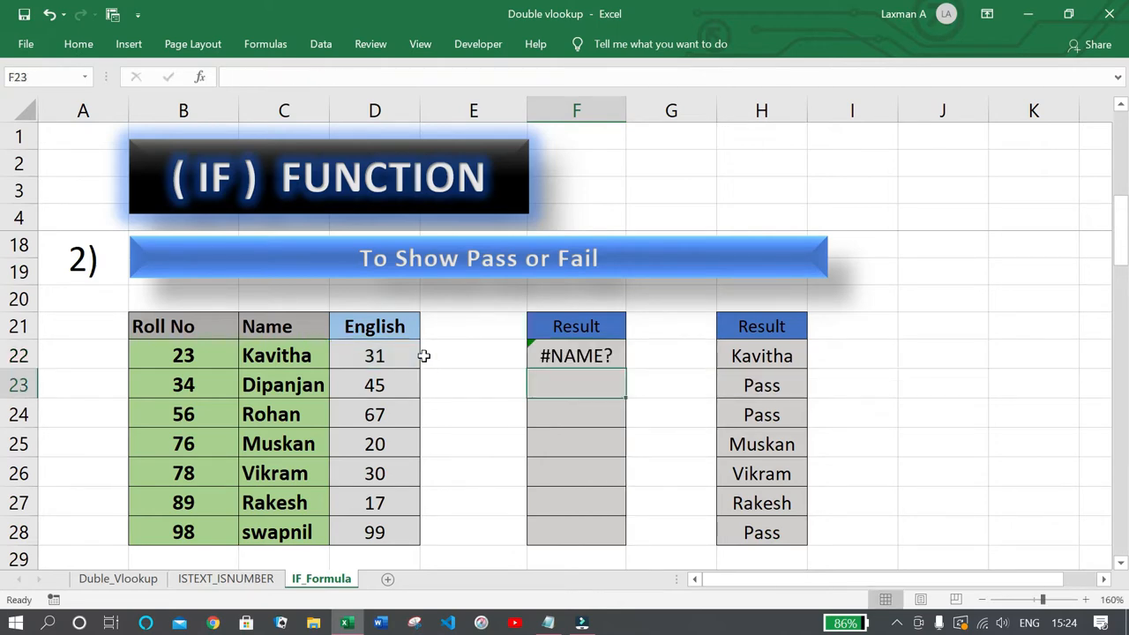
Put quotation marks around Fail and Pass in F22 so the formula reads =IF(D22<35,"Fail","Pass")
{"action": "left_click", "coordinate": [574, 358]}
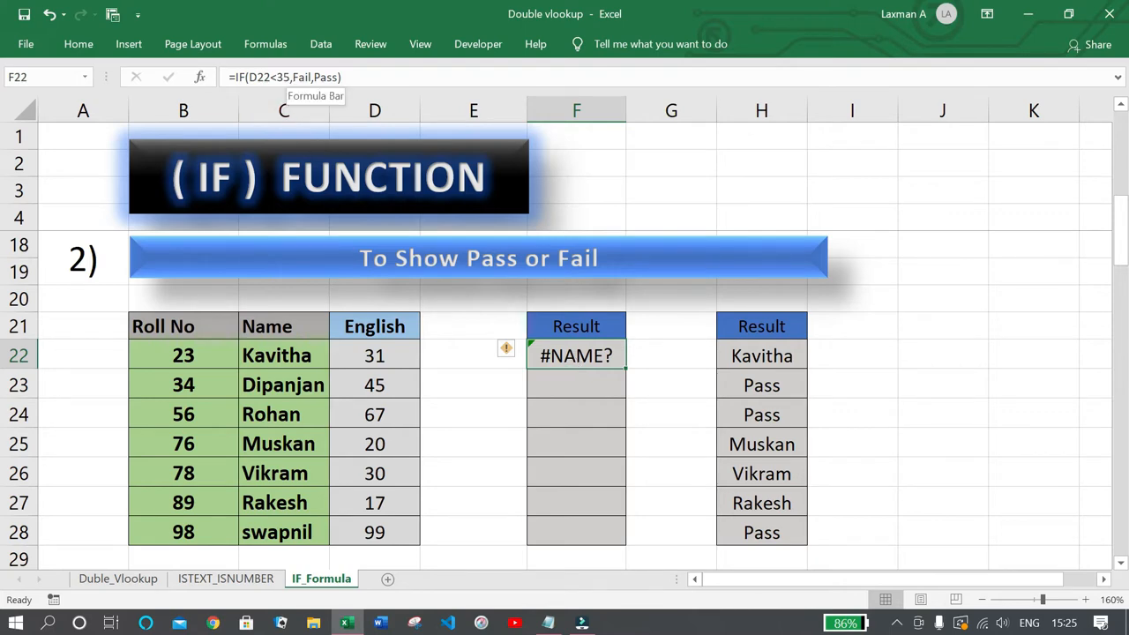
{"action": "left_click", "coordinate": [292, 78]}
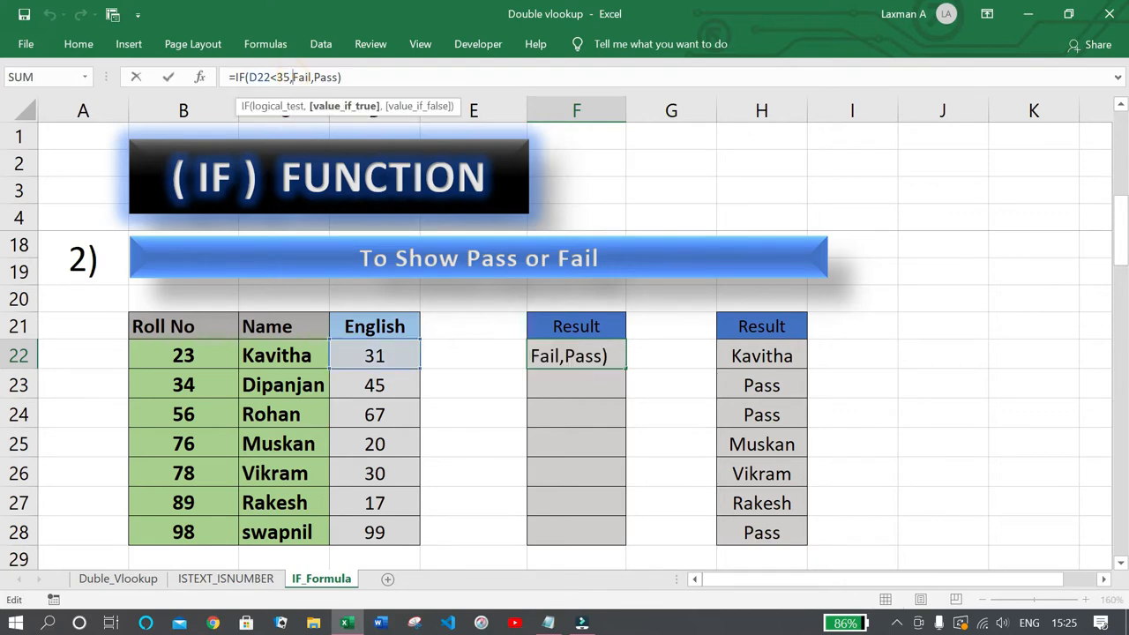
{"action": "left_click", "coordinate": [315, 77]}
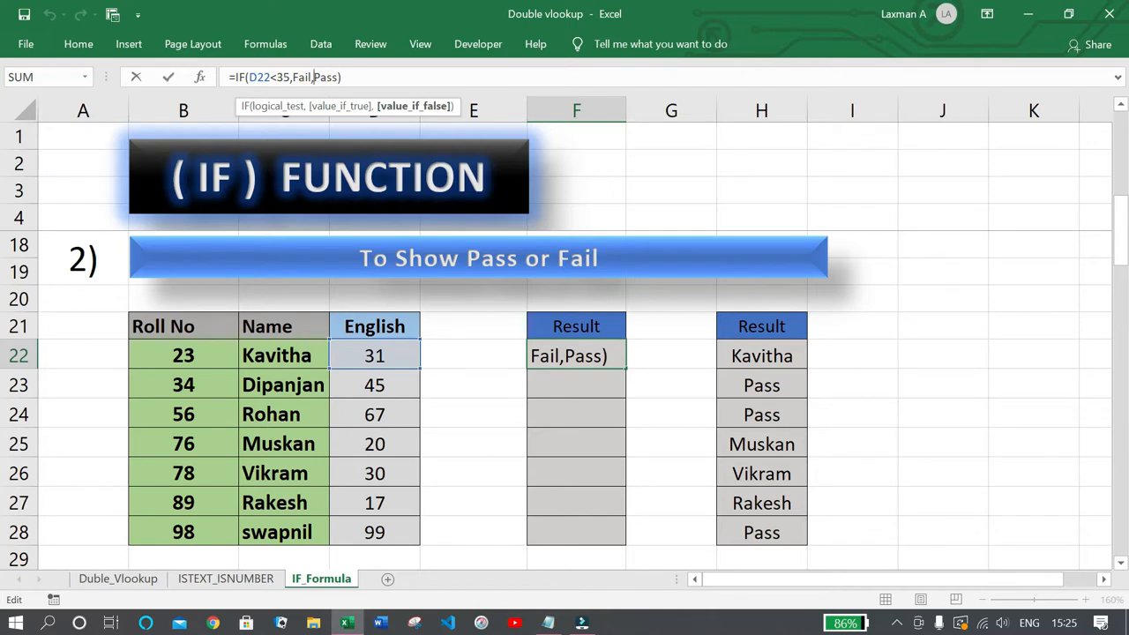
{"action": "left_click", "coordinate": [292, 77]}
{"action": "type", "text": "\""}
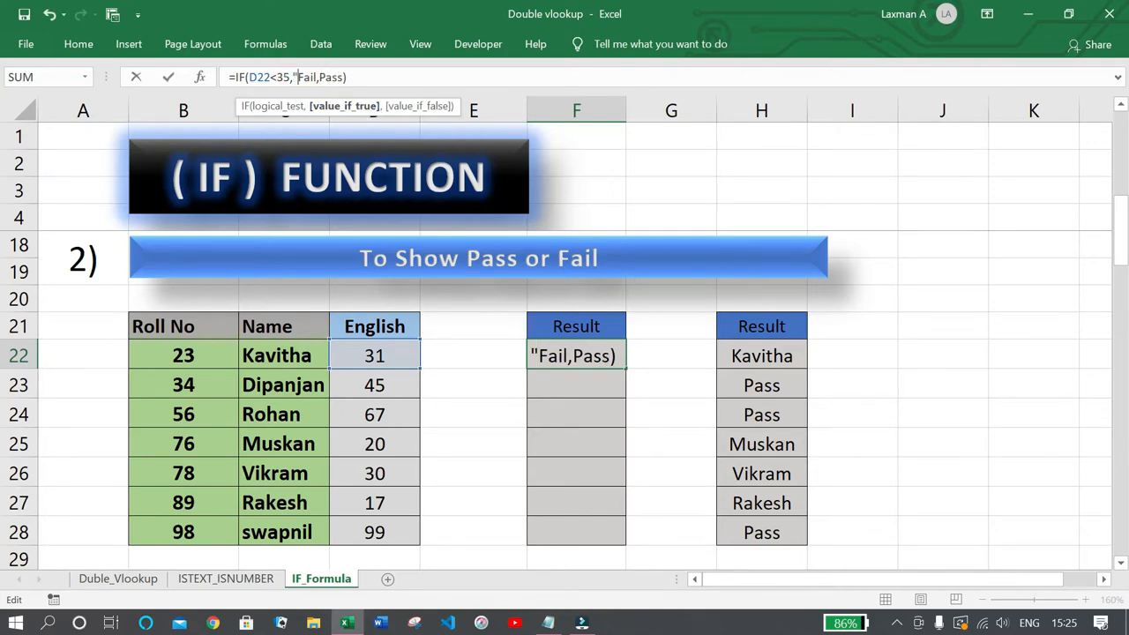
{"action": "left_click", "coordinate": [316, 77]}
{"action": "type", "text": "\""}
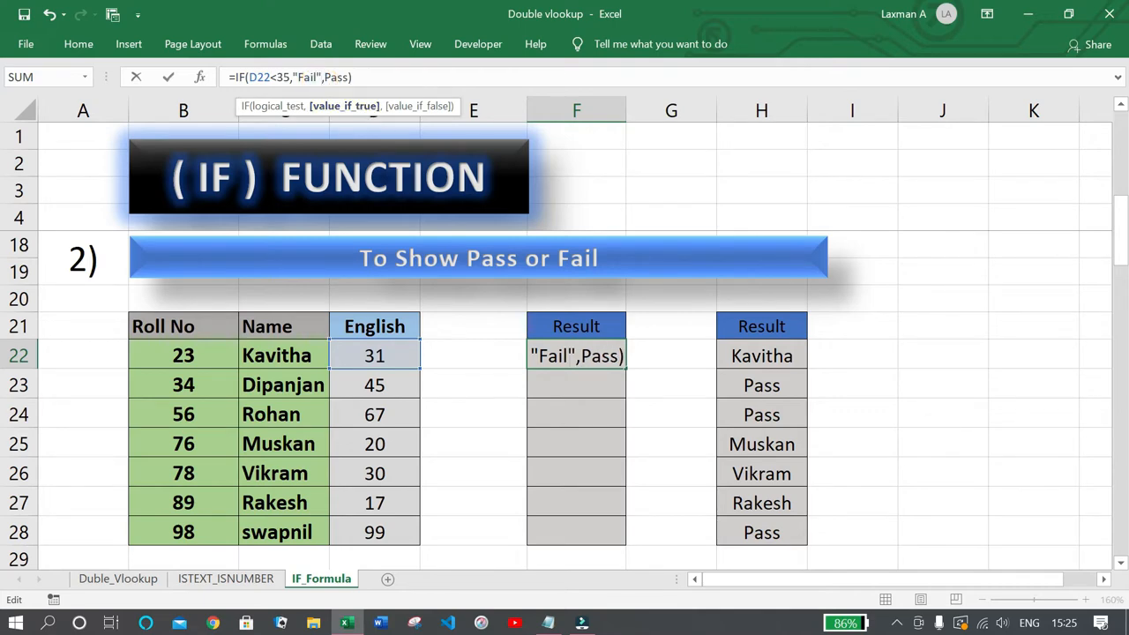
{"action": "left_click", "coordinate": [326, 77]}
{"action": "type", "text": "\","}
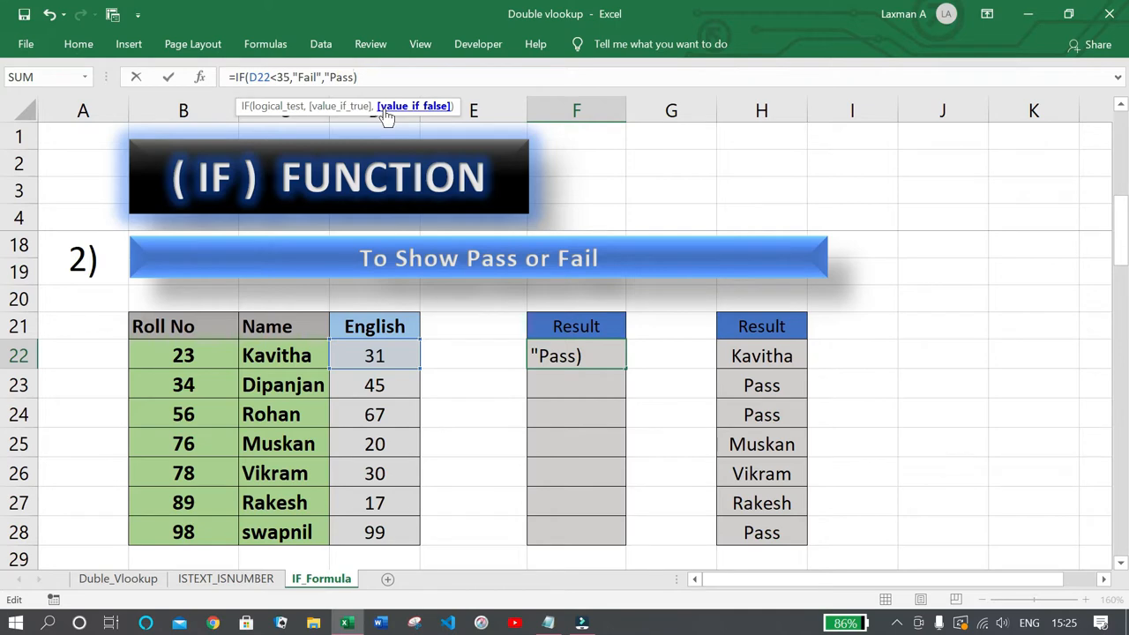
{"action": "type", "text": "\""}
{"action": "key", "text": "Return"}
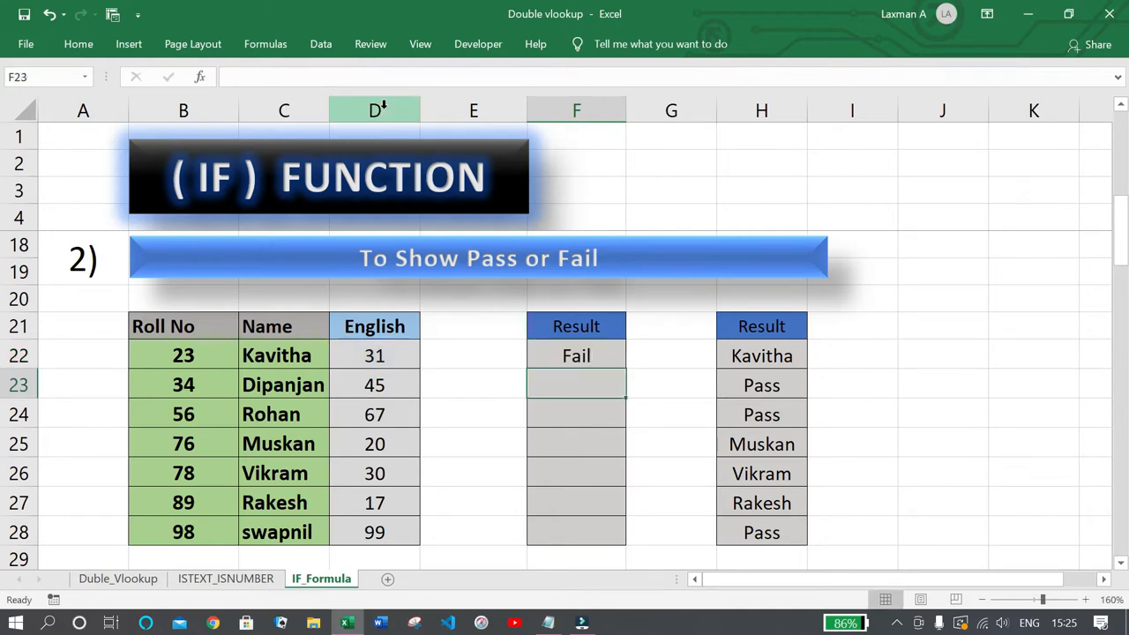
Enter the formula =IF(D23<35,"Fail","Pass") in F23 to grade the English mark in D23
{"action": "left_click", "coordinate": [603, 349]}
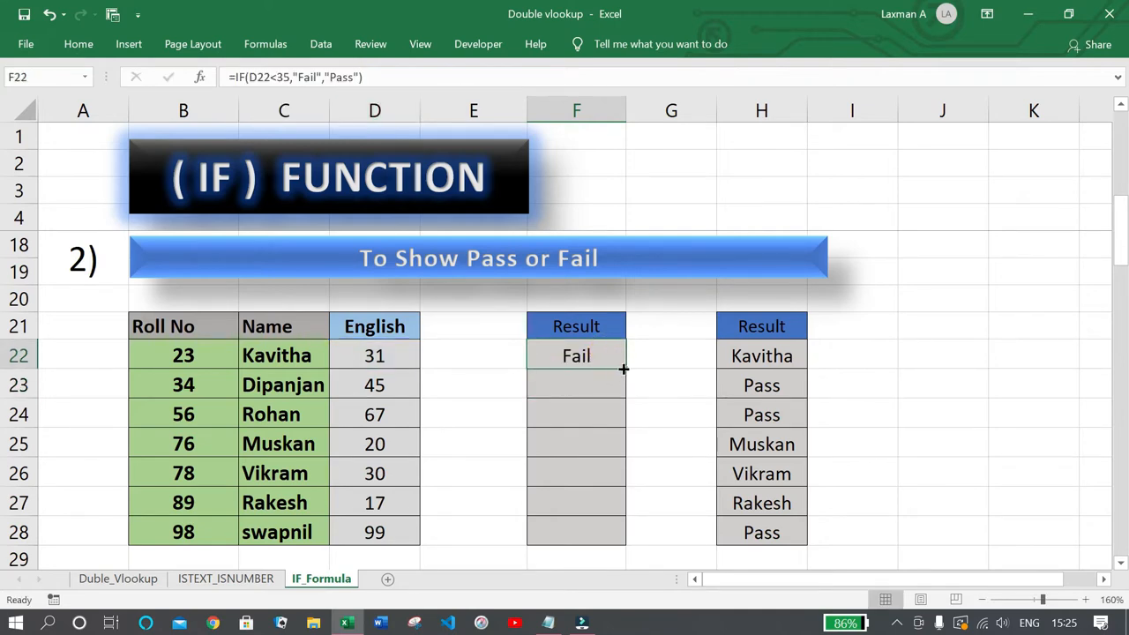
{"action": "left_click", "coordinate": [591, 380]}
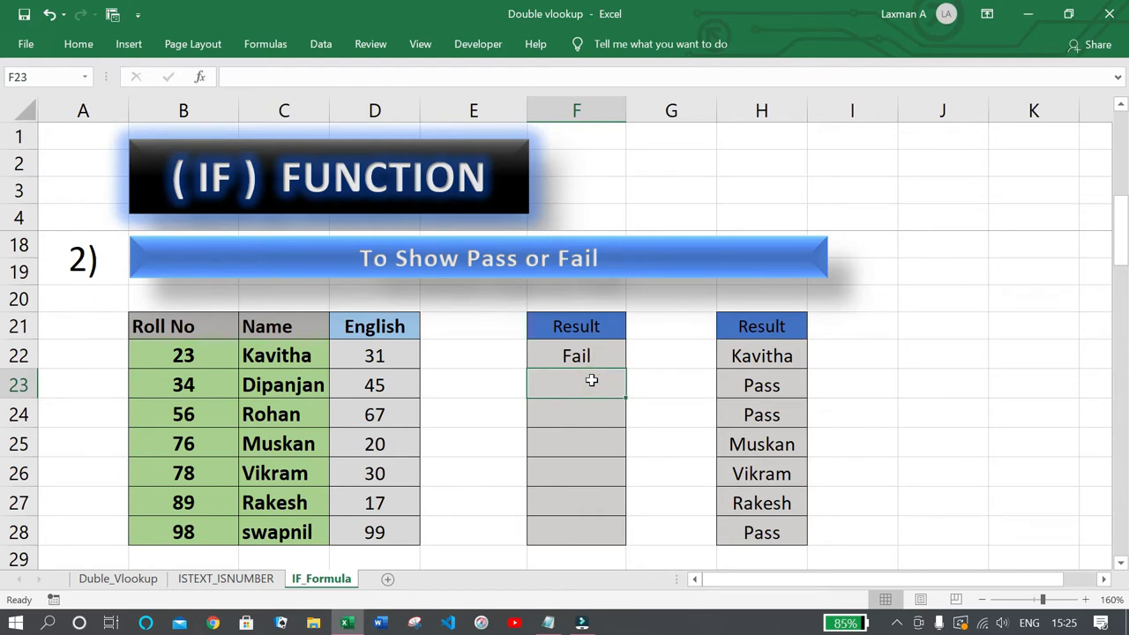
{"action": "type", "text": "=if"}
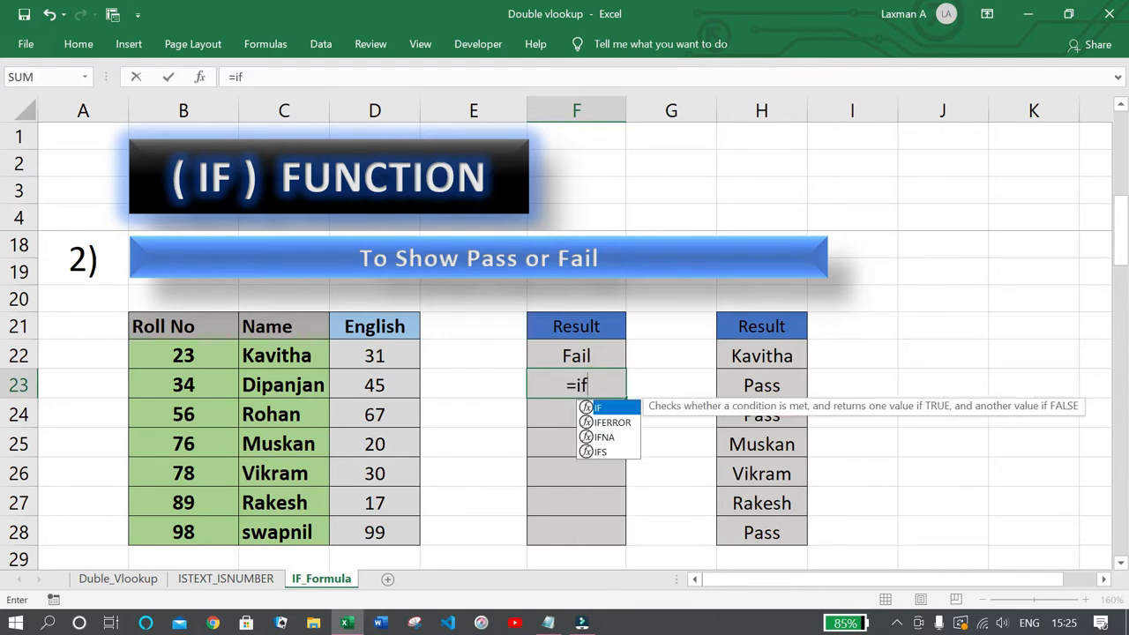
{"action": "key", "text": "Tab"}
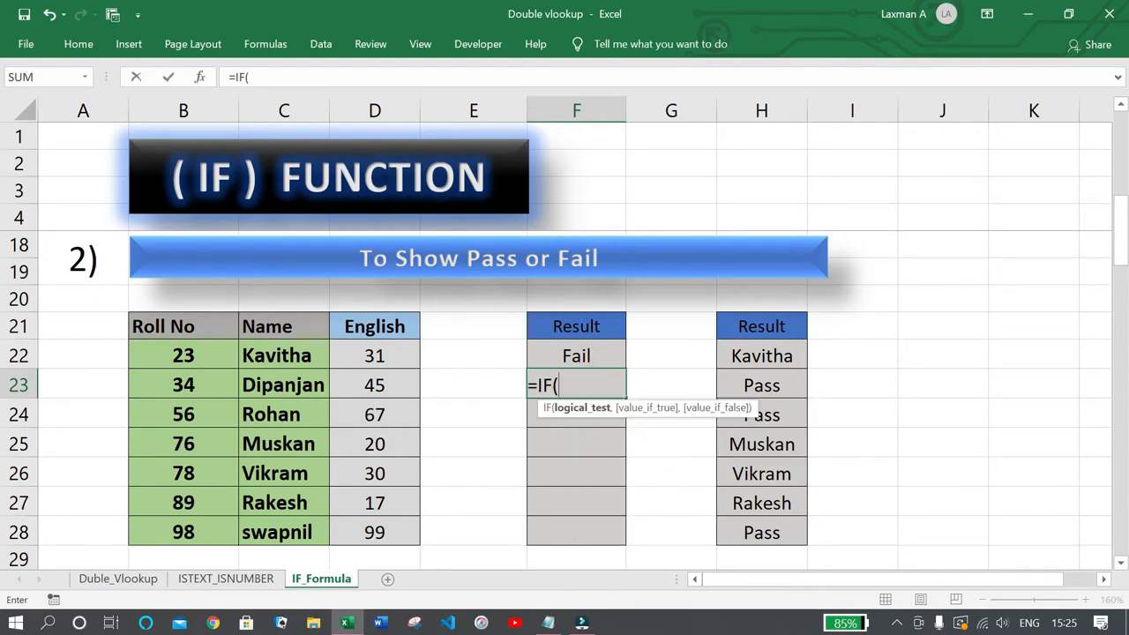
{"action": "left_click", "coordinate": [398, 382]}
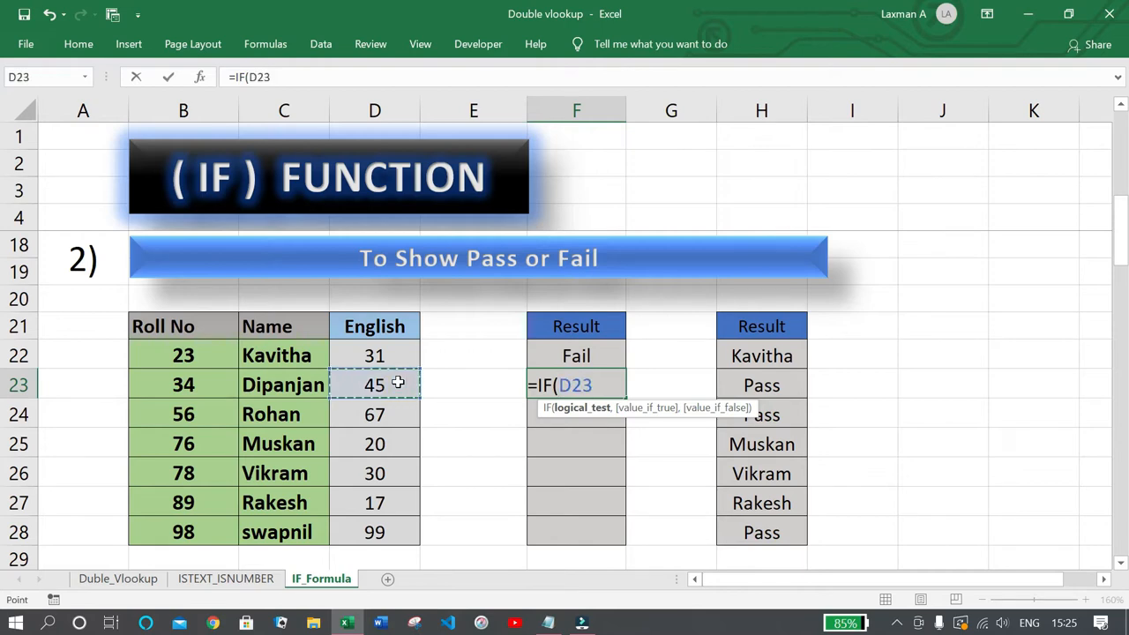
{"action": "type", "text": "<35,"}
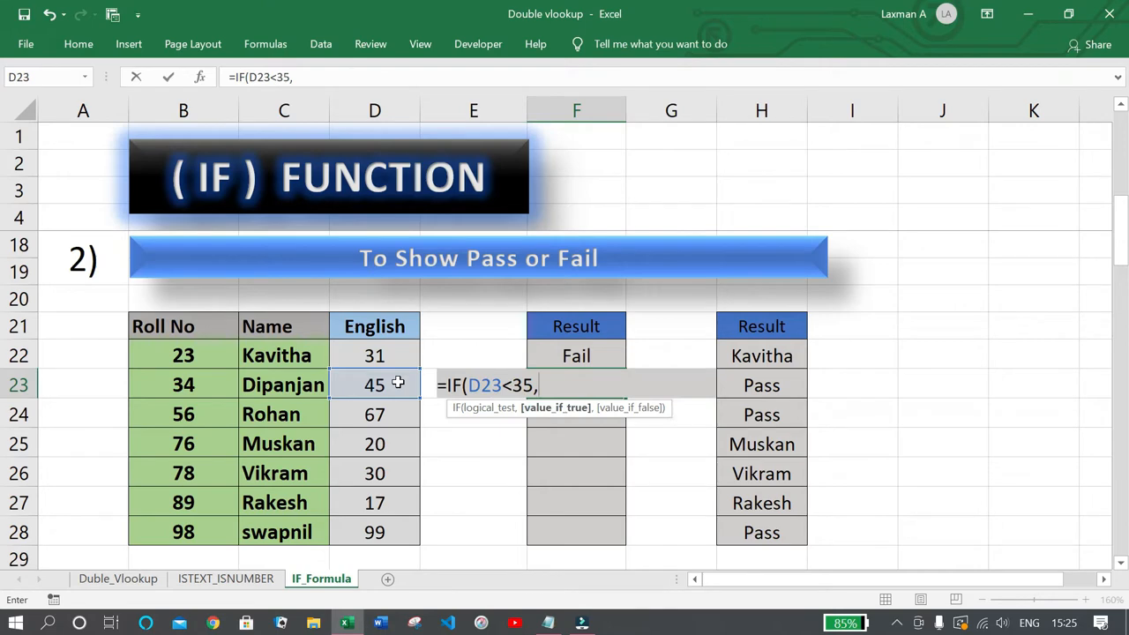
{"action": "type", "text": "Fail"}
{"action": "key", "text": "BackSpace"}
{"action": "key", "text": "BackSpace"}
{"action": "key", "text": "BackSpace"}
{"action": "key", "text": "BackSpace"}
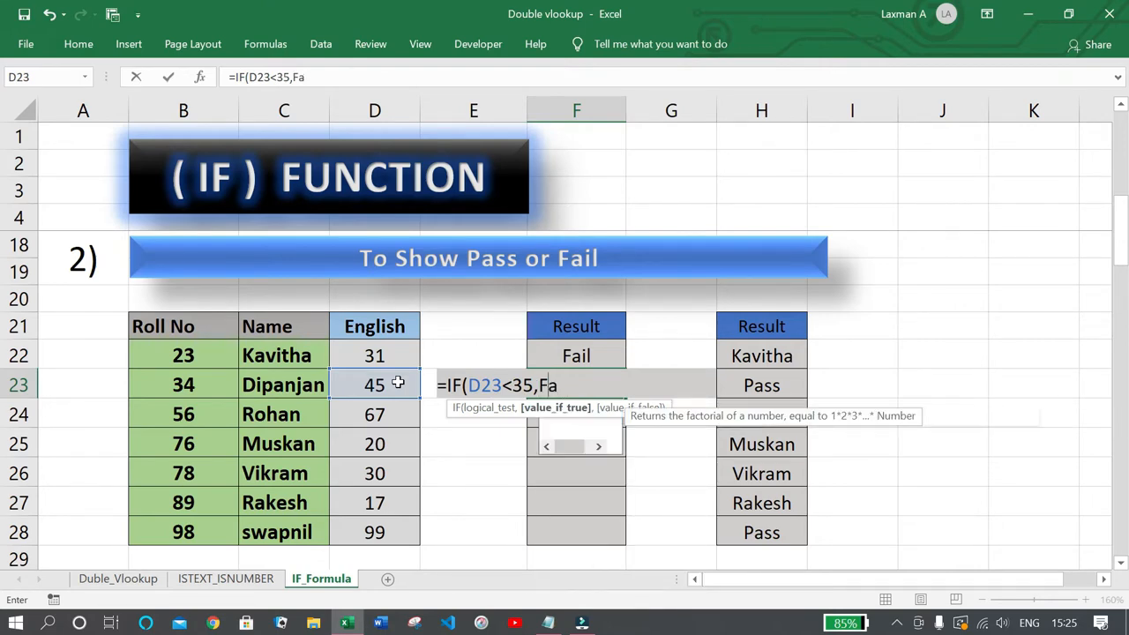
{"action": "type", "text": "\"Fa"}
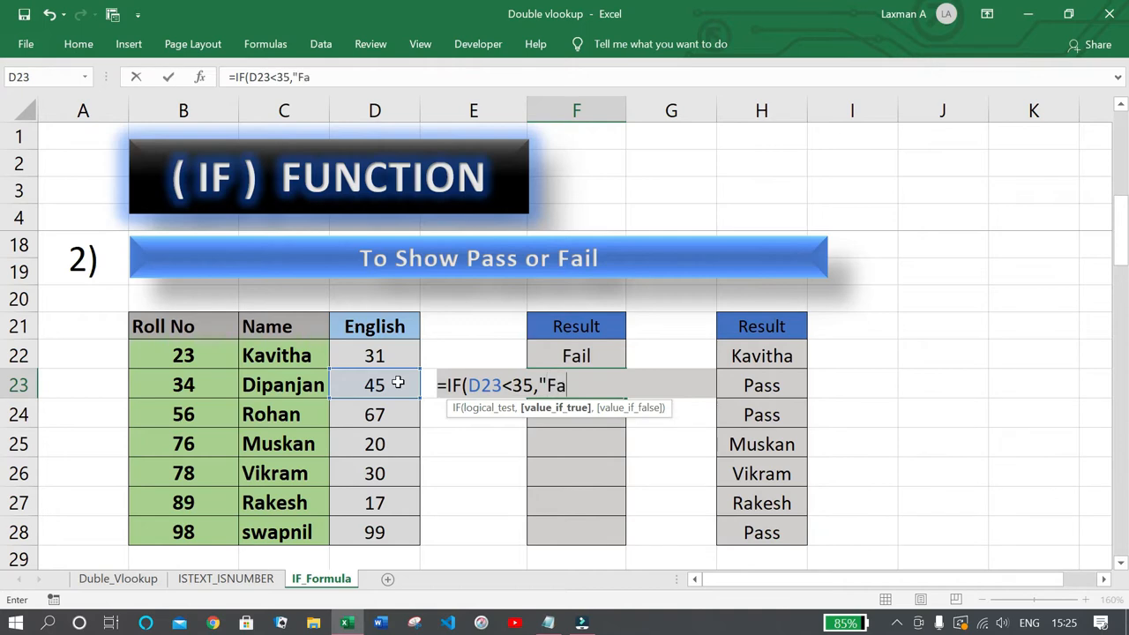
{"action": "type", "text": "il\","}
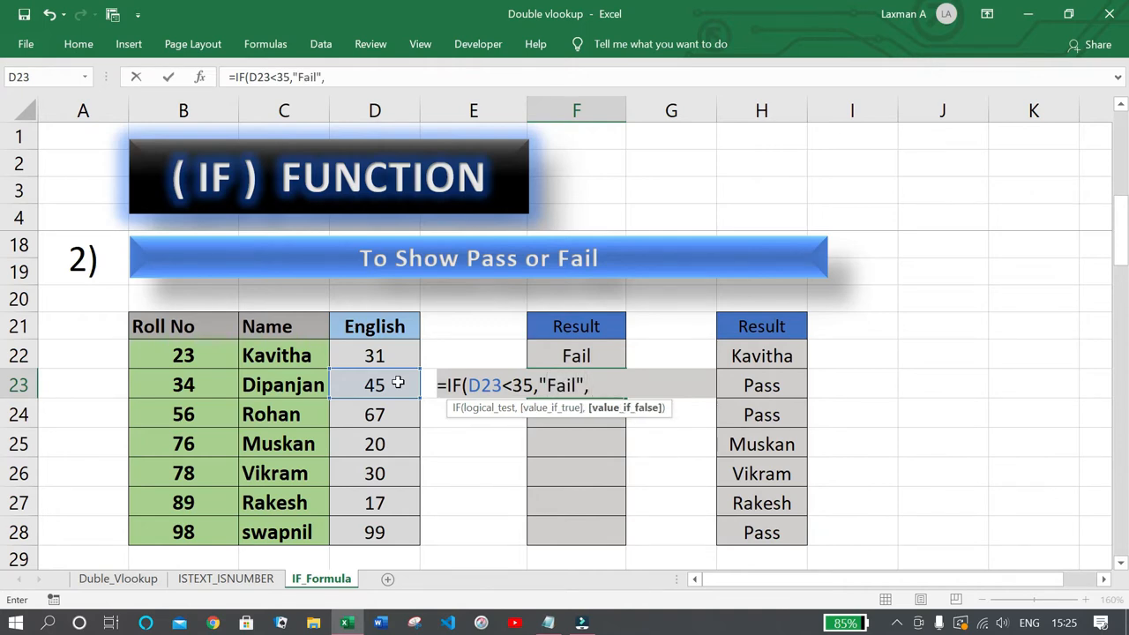
{"action": "type", "text": "\"Pass\")"}
{"action": "key", "text": "Return"}
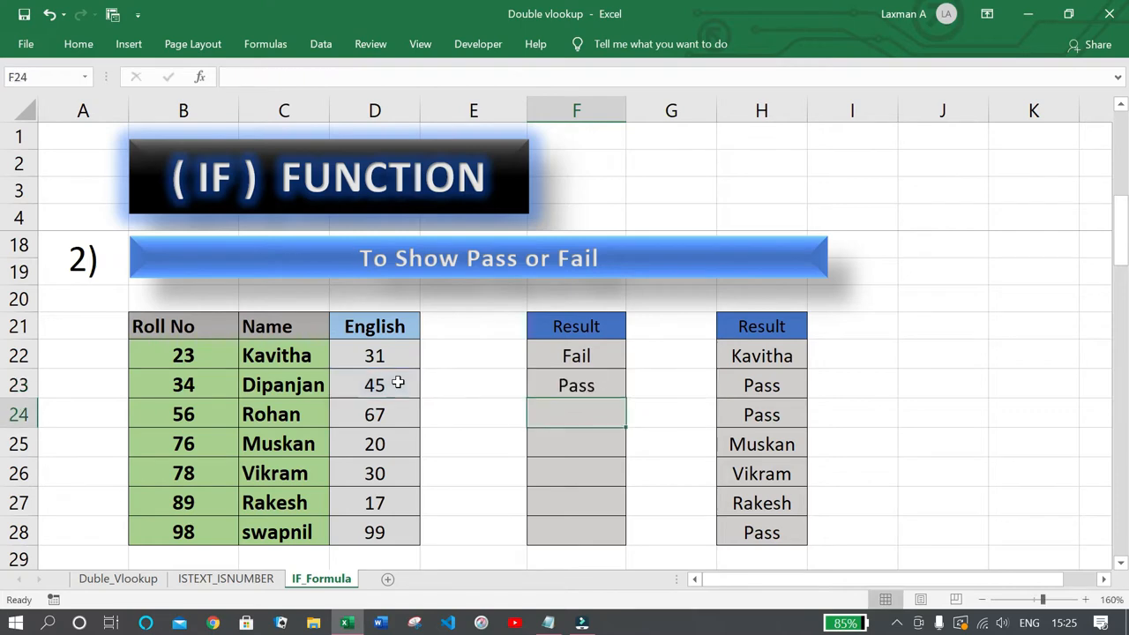
Check F23 against the English mark in D23 and fill its formula down through F28
{"action": "left_click", "coordinate": [393, 386]}
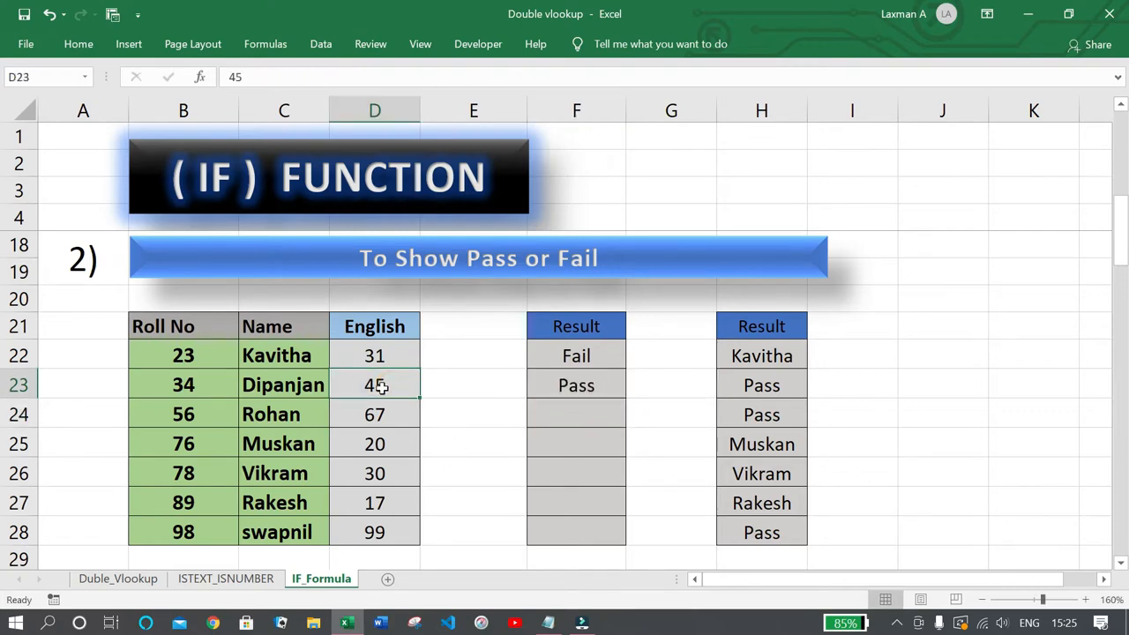
{"action": "left_click", "coordinate": [575, 388]}
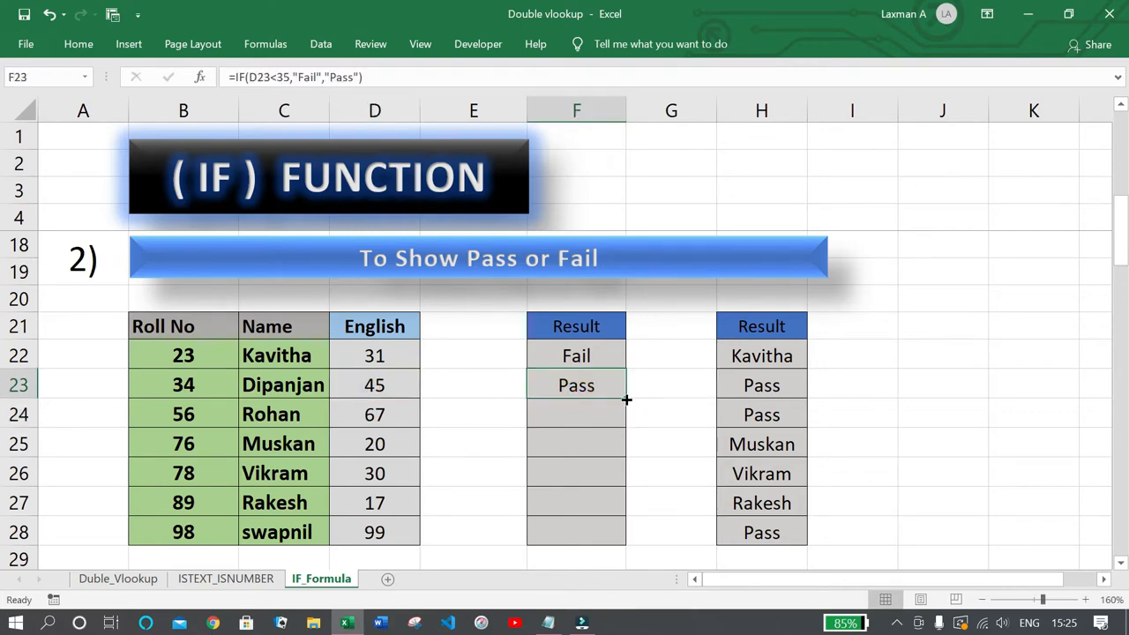
{"action": "left_click_drag", "start_coordinate": [624, 398], "coordinate": [620, 546]}
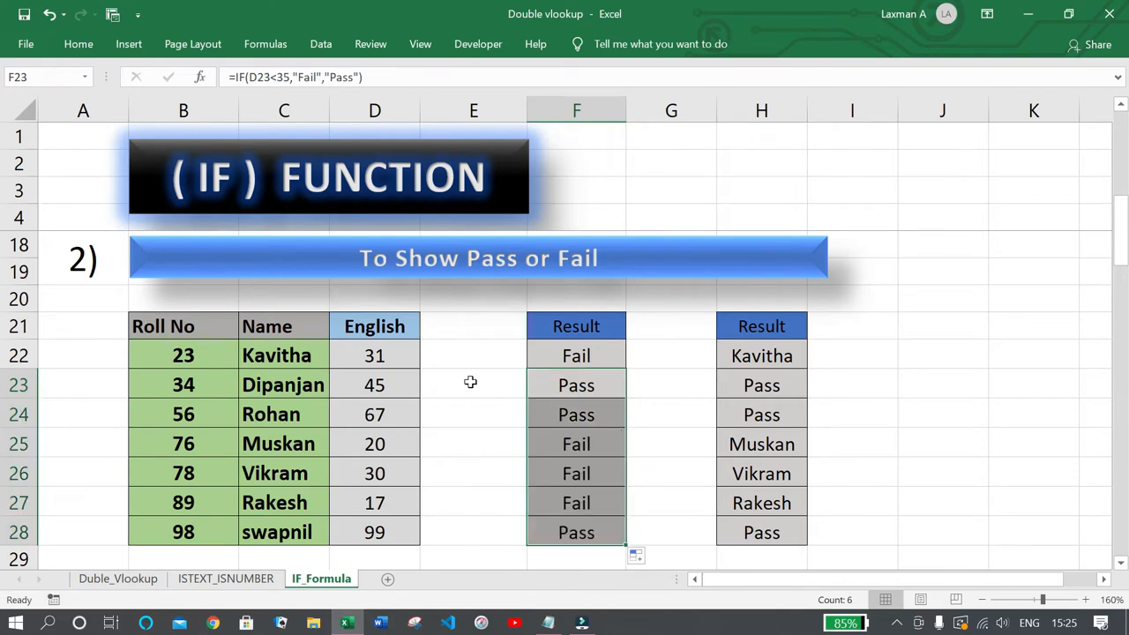
Check the English marks in D24, D25 and D28 against the Pass or Fail results in column F
{"action": "left_click", "coordinate": [375, 413]}
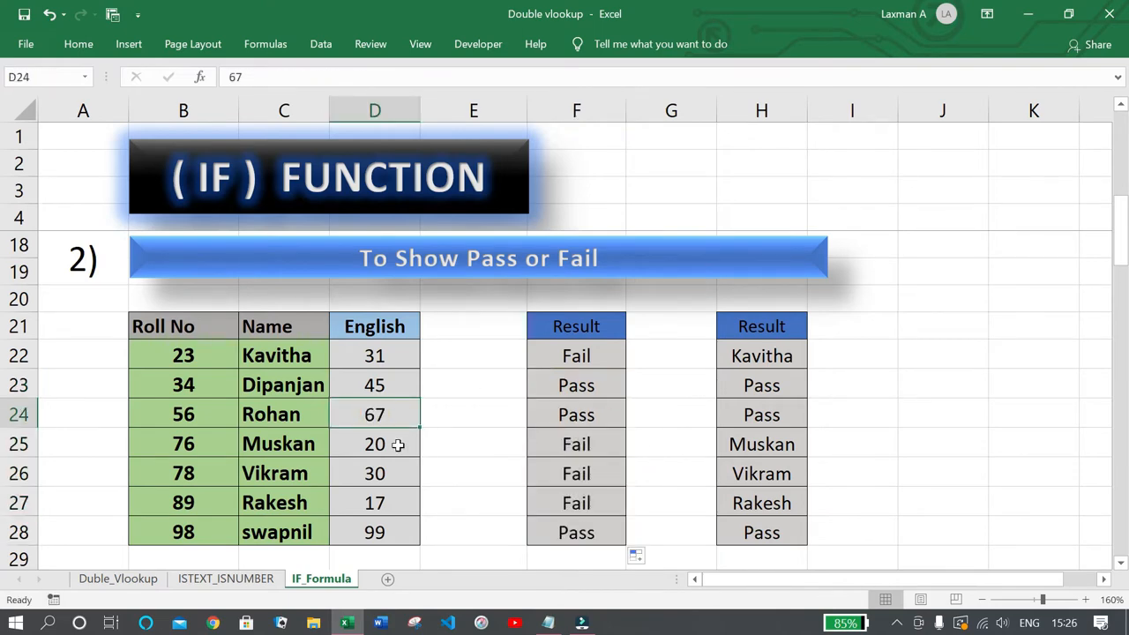
{"action": "left_click", "coordinate": [397, 446]}
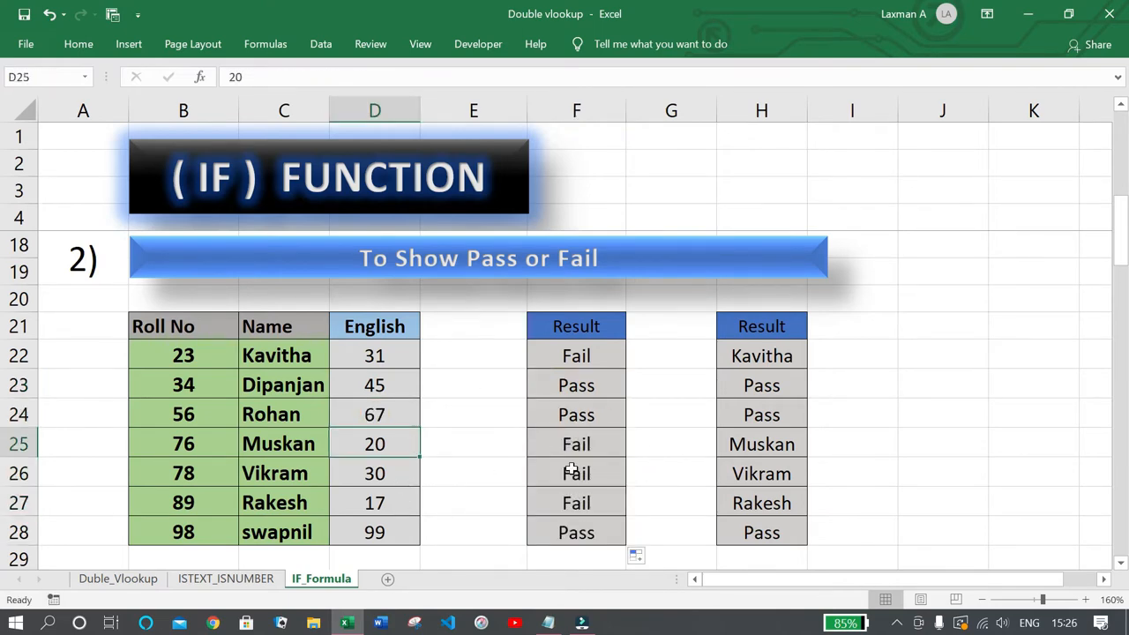
{"action": "left_click_drag", "start_coordinate": [571, 470], "coordinate": [578, 501]}
{"action": "left_click", "coordinate": [398, 530]}
{"action": "left_click", "coordinate": [574, 532]}
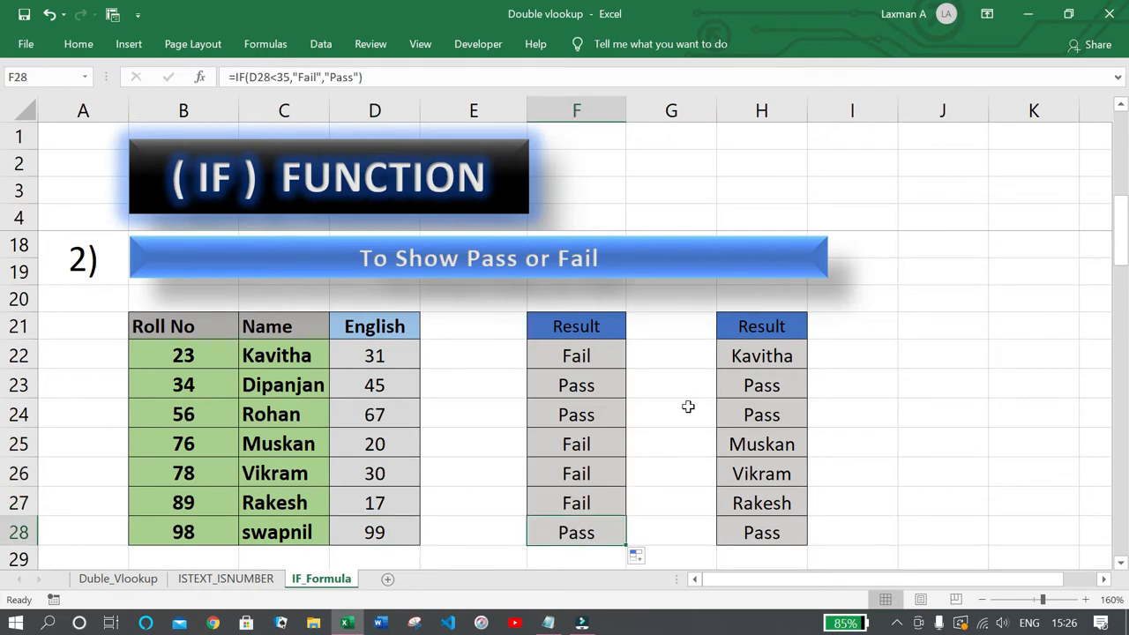
{"action": "left_click", "coordinate": [686, 404]}
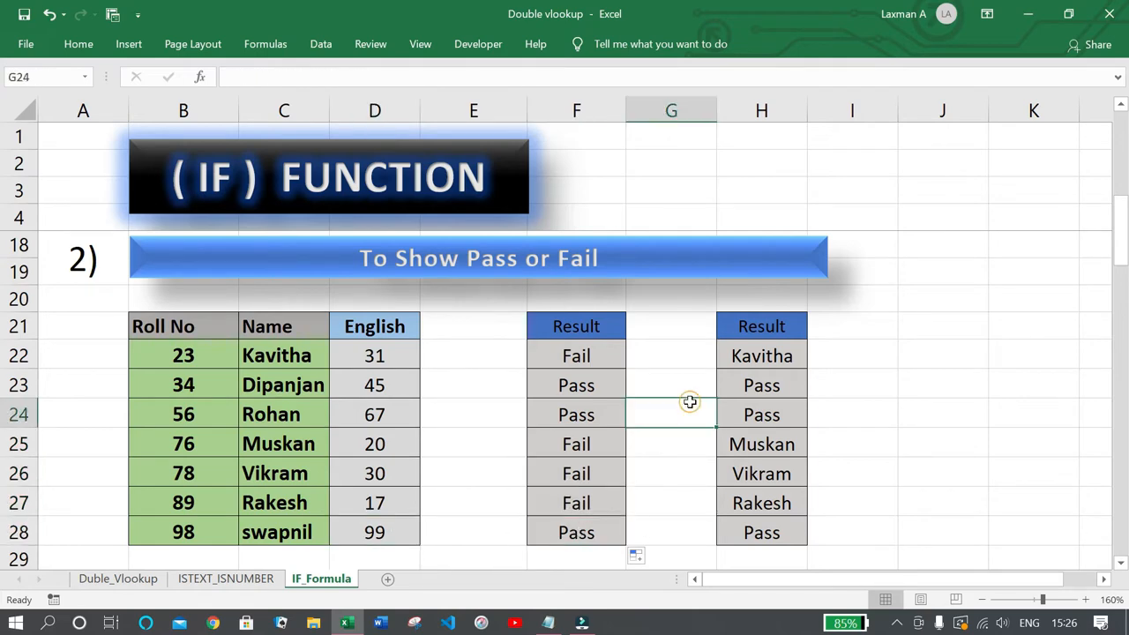
Examine the existing results and IF formulas in the second Result column, H22:H28
{"action": "left_click", "coordinate": [759, 355]}
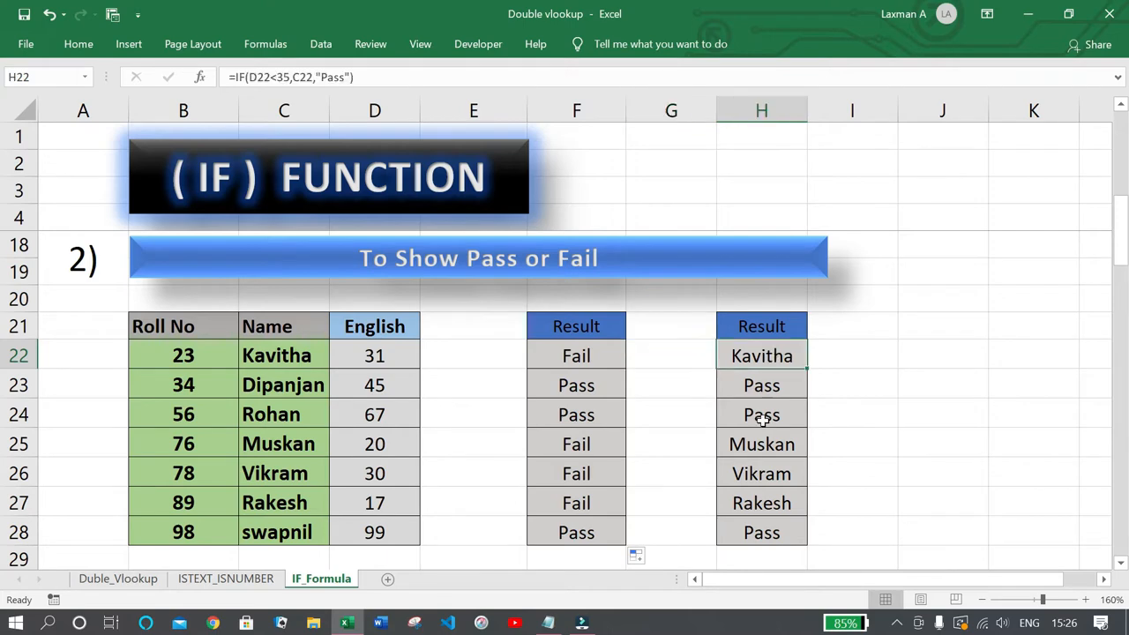
{"action": "left_click_drag", "start_coordinate": [762, 419], "coordinate": [761, 524]}
{"action": "left_click", "coordinate": [642, 348]}
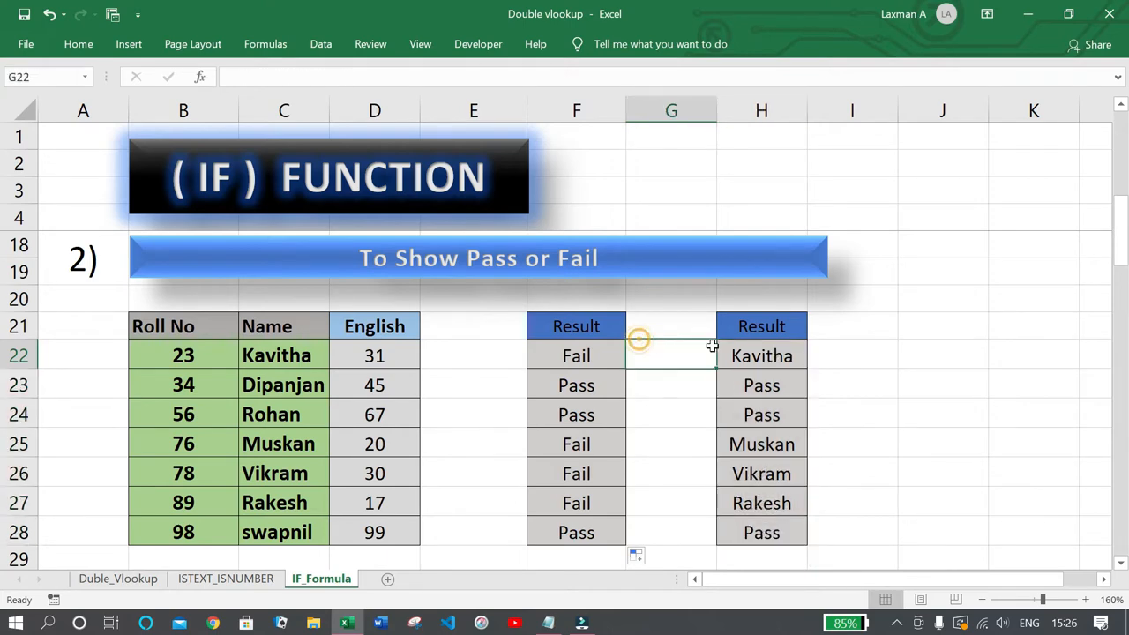
{"action": "left_click", "coordinate": [757, 356]}
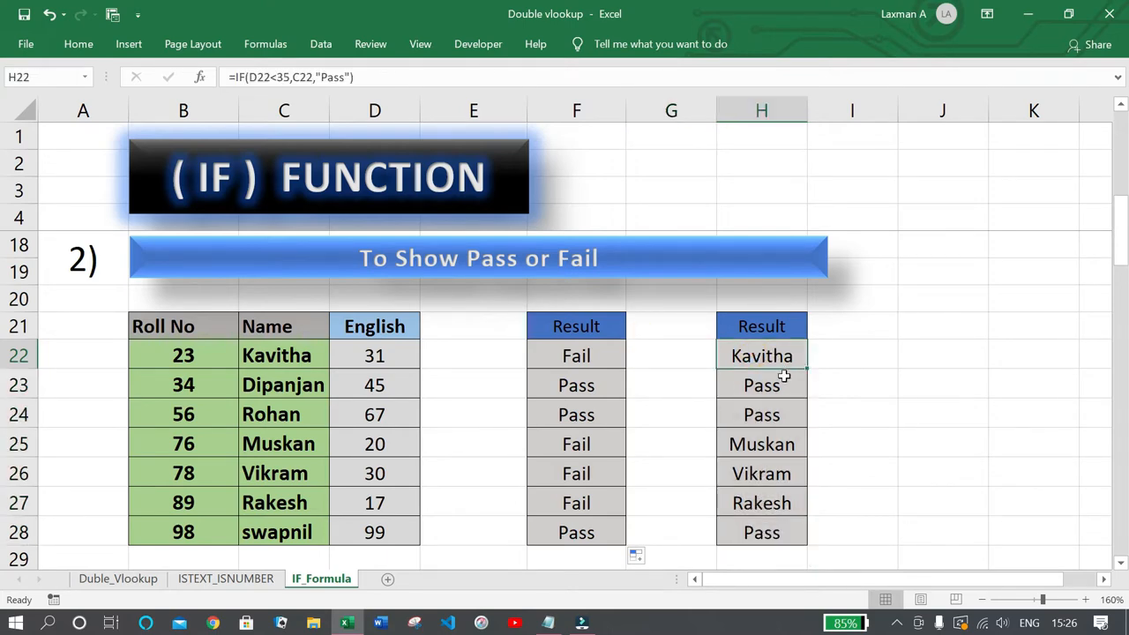
{"action": "left_click", "coordinate": [768, 388]}
{"action": "left_click", "coordinate": [769, 415]}
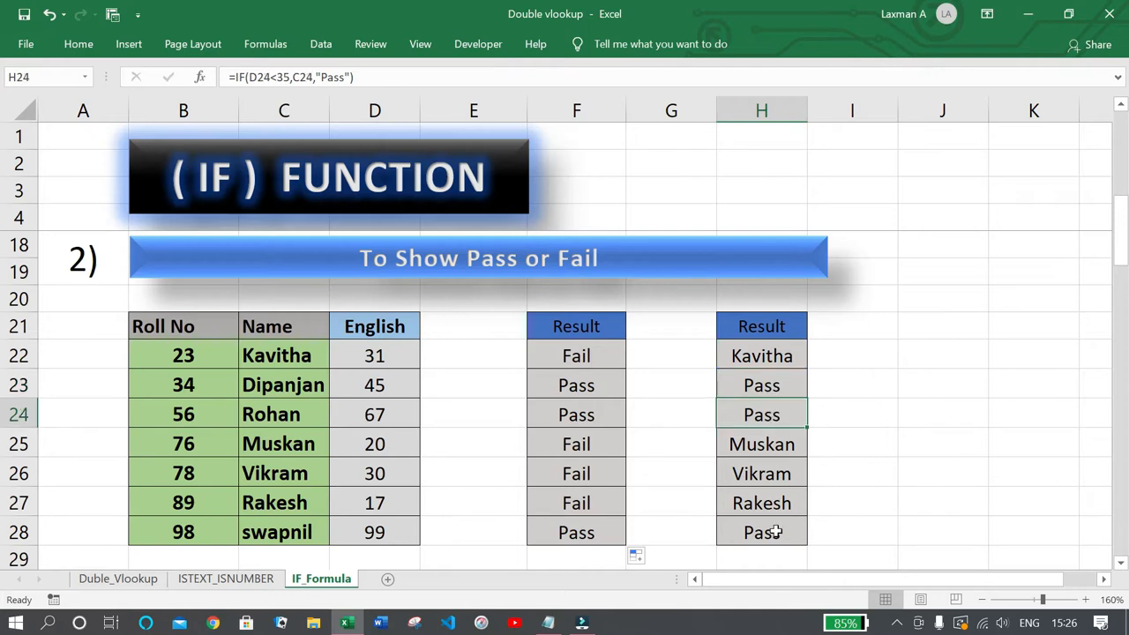
{"action": "left_click", "coordinate": [774, 532]}
{"action": "left_click", "coordinate": [764, 355]}
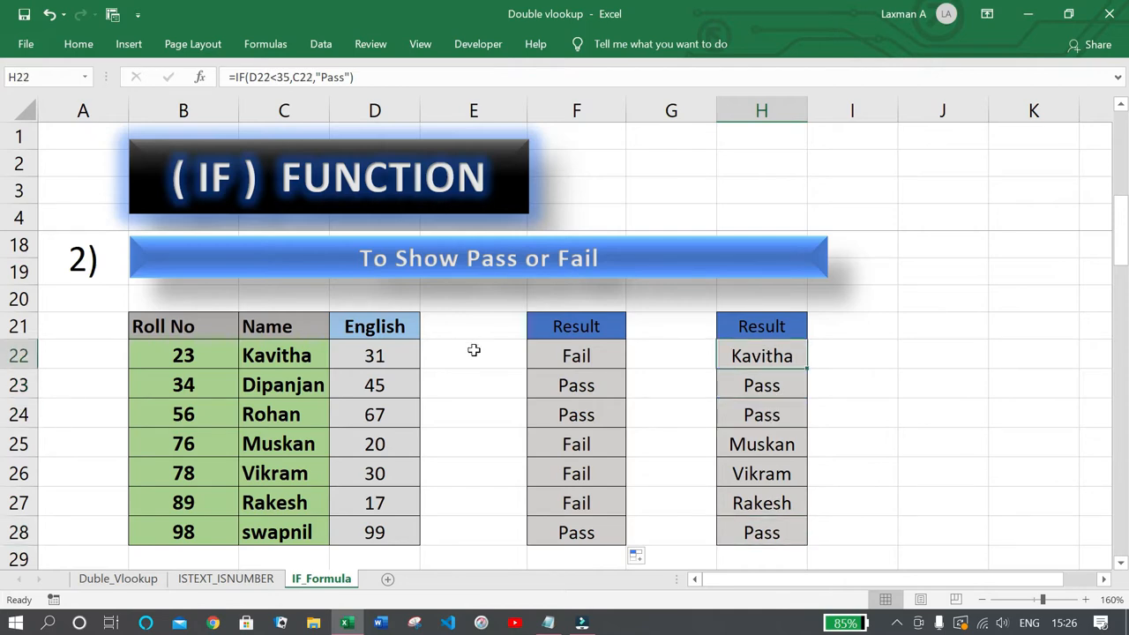
Compare the English marks in D22:D28 and the name in C22 with the matching results in H22:H28
{"action": "left_click", "coordinate": [386, 356]}
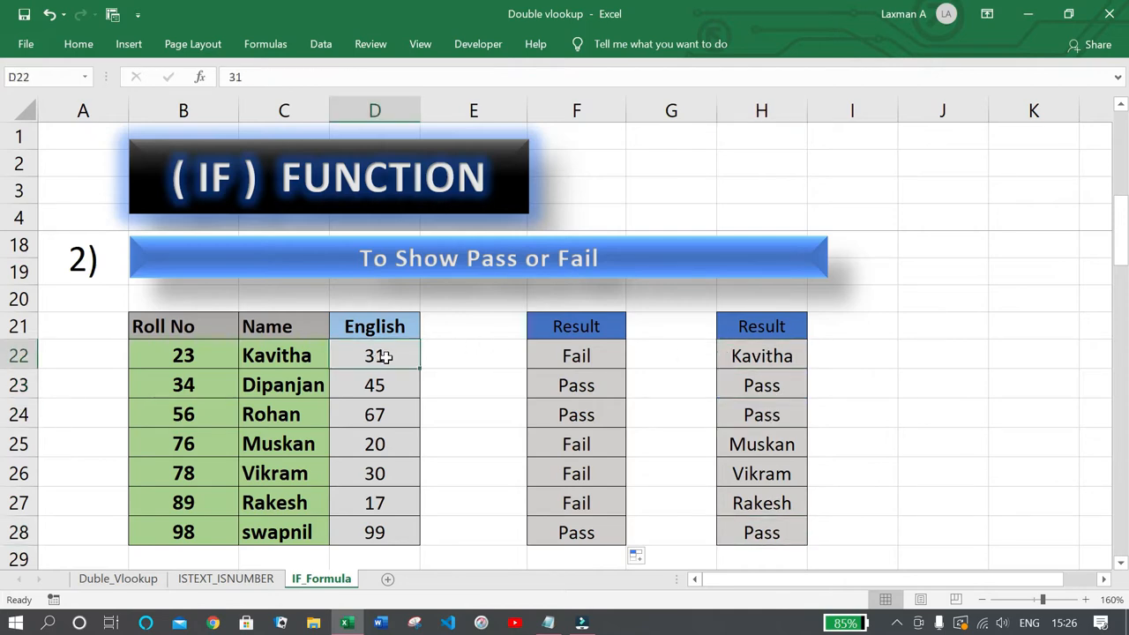
{"action": "left_click", "coordinate": [291, 355]}
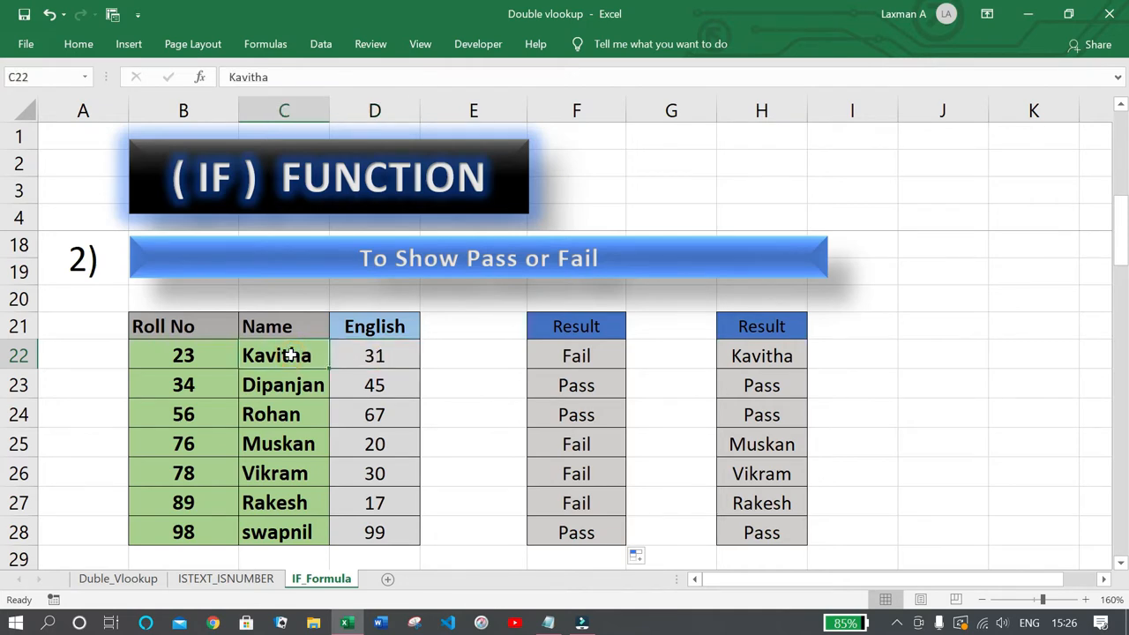
{"action": "left_click", "coordinate": [756, 360]}
{"action": "left_click", "coordinate": [381, 385]}
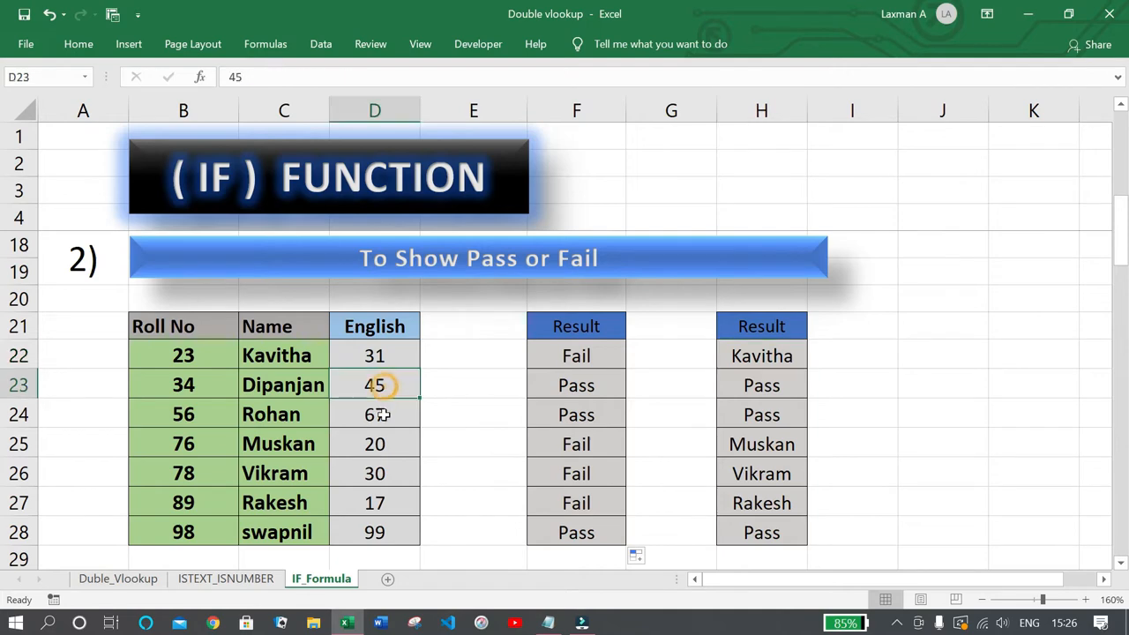
{"action": "left_click", "coordinate": [382, 415]}
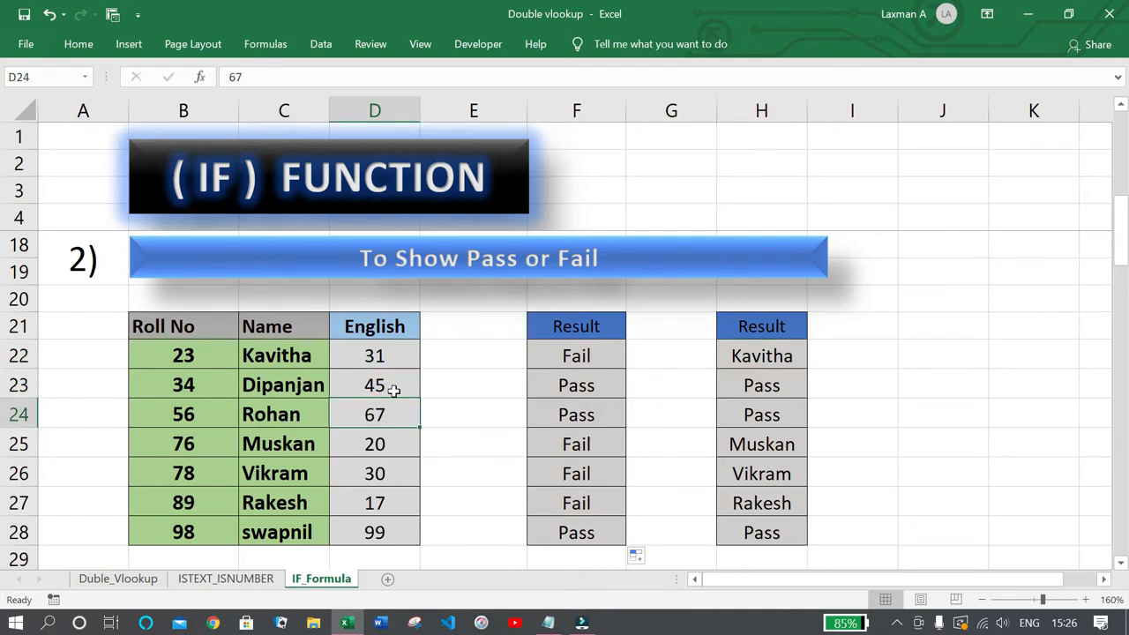
{"action": "left_click_drag", "start_coordinate": [768, 394], "coordinate": [766, 413]}
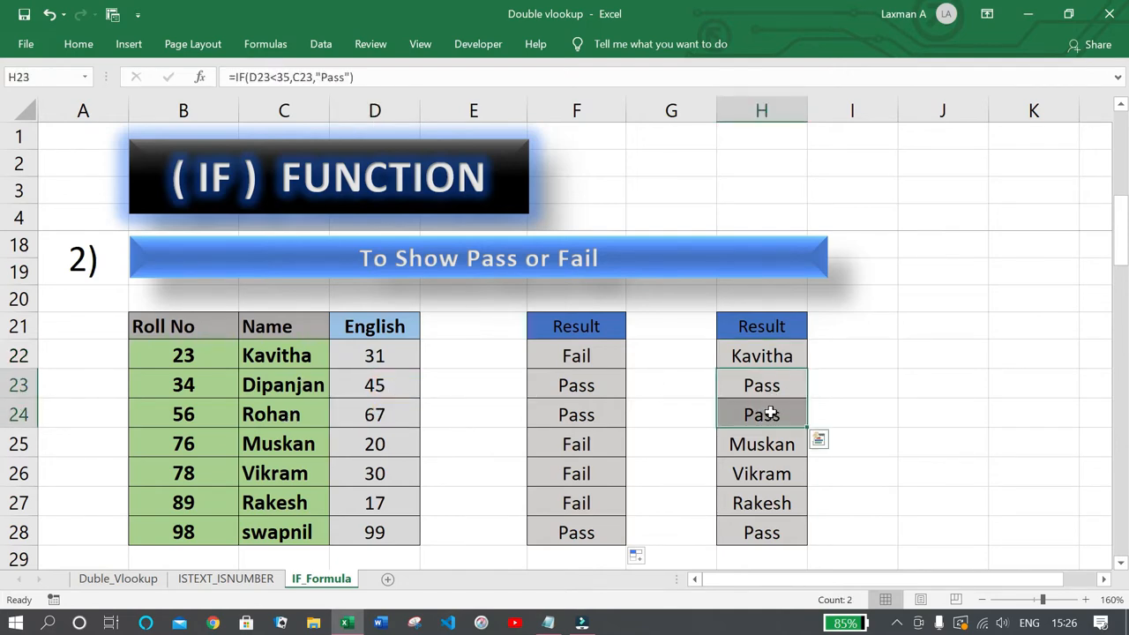
{"action": "left_click_drag", "start_coordinate": [381, 443], "coordinate": [379, 510]}
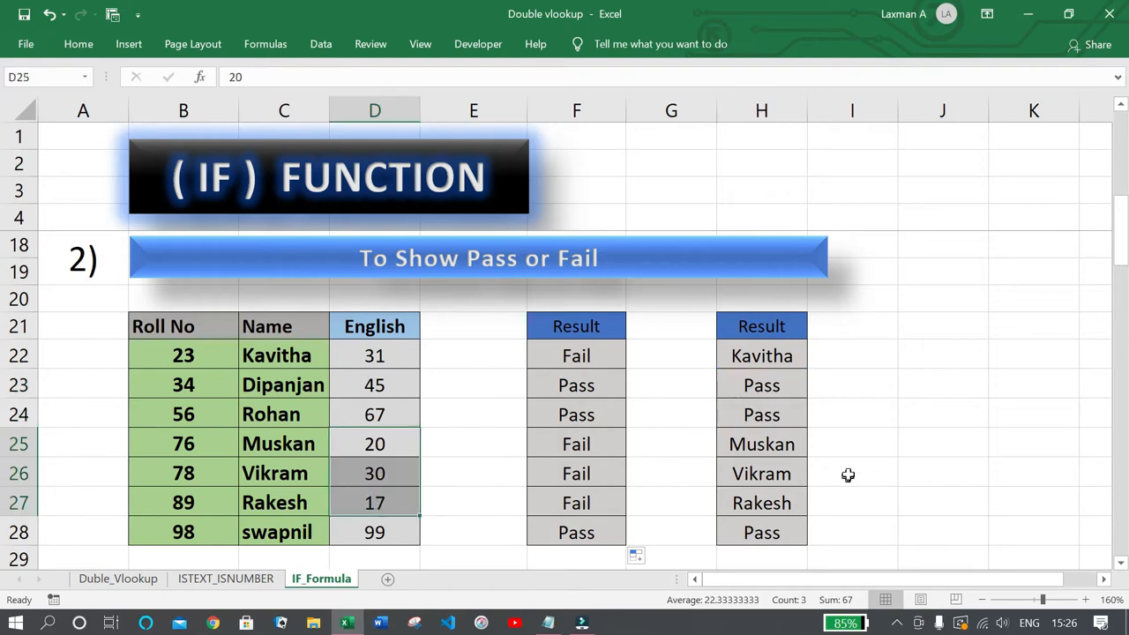
{"action": "left_click_drag", "start_coordinate": [761, 446], "coordinate": [756, 502]}
{"action": "left_click", "coordinate": [415, 535]}
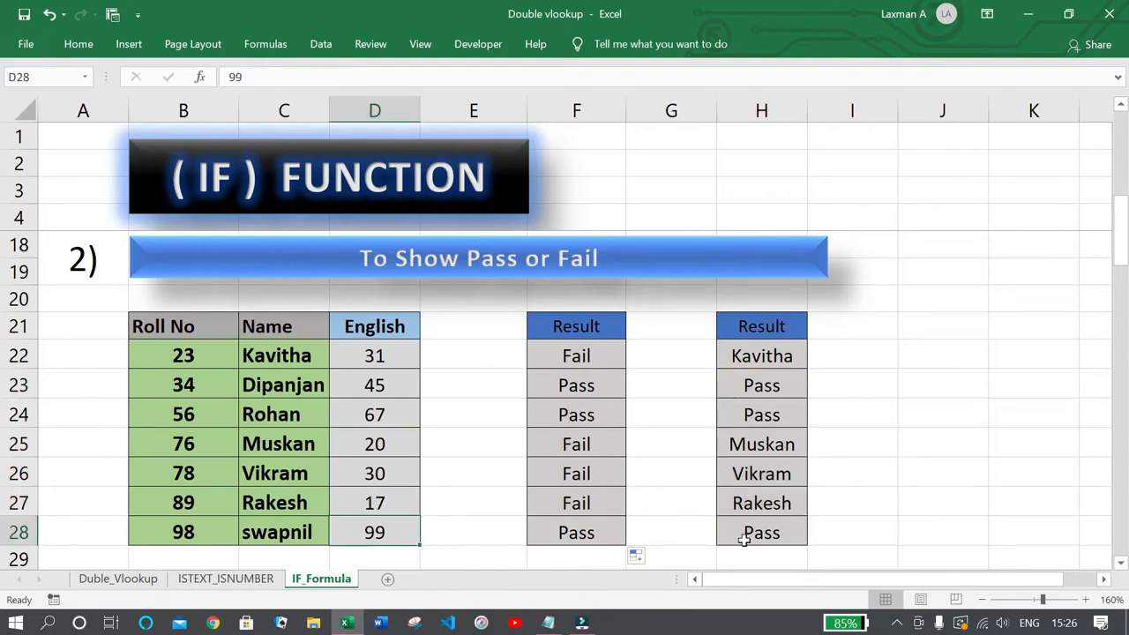
{"action": "left_click", "coordinate": [778, 535]}
Clear the results from H22:H28 in the second Result column
{"action": "left_click_drag", "start_coordinate": [776, 357], "coordinate": [776, 531]}
{"action": "key", "text": "Delete"}
{"action": "left_click", "coordinate": [855, 451]}
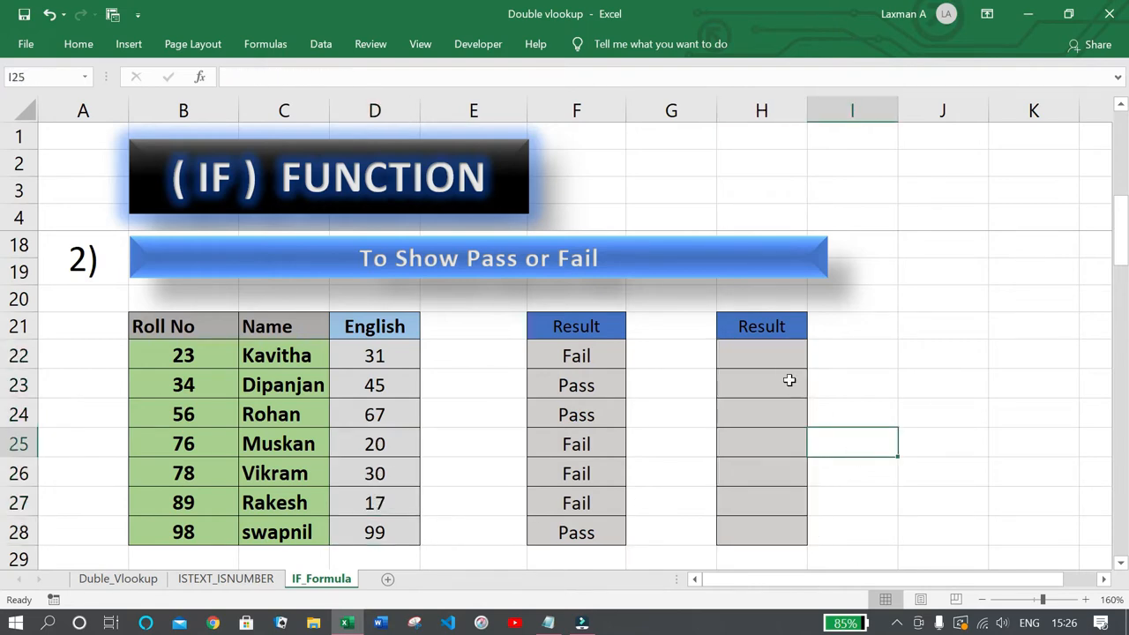
Enter the formula =IF(D22<35,C22,"Pass") in H22 to return the student's name for a mark below 35
{"action": "left_click", "coordinate": [772, 356]}
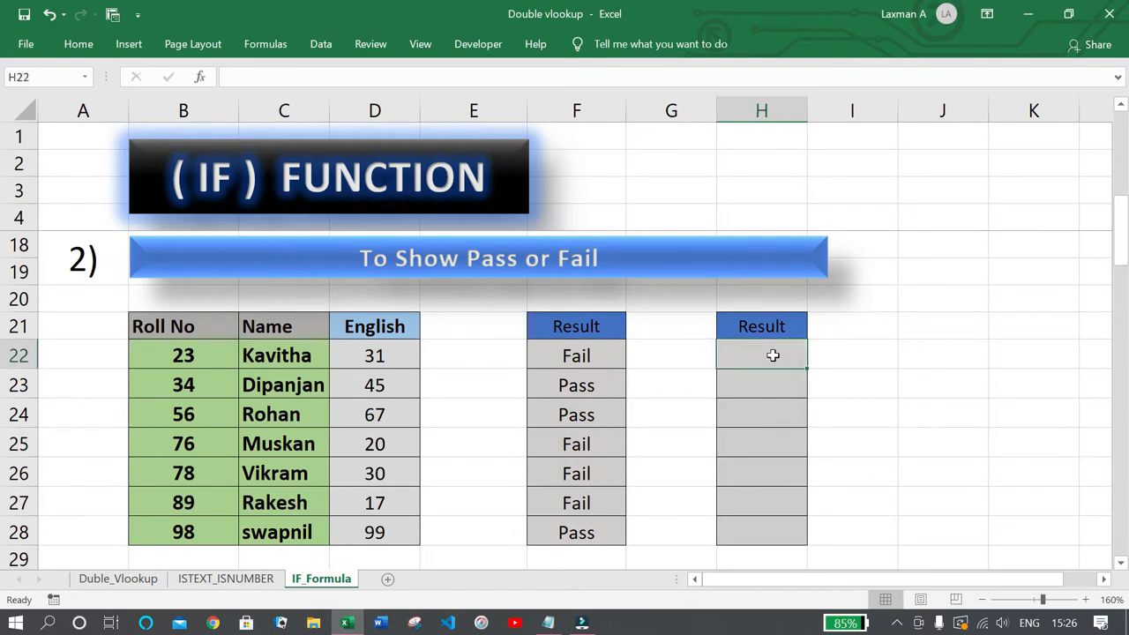
{"action": "type", "text": "=if"}
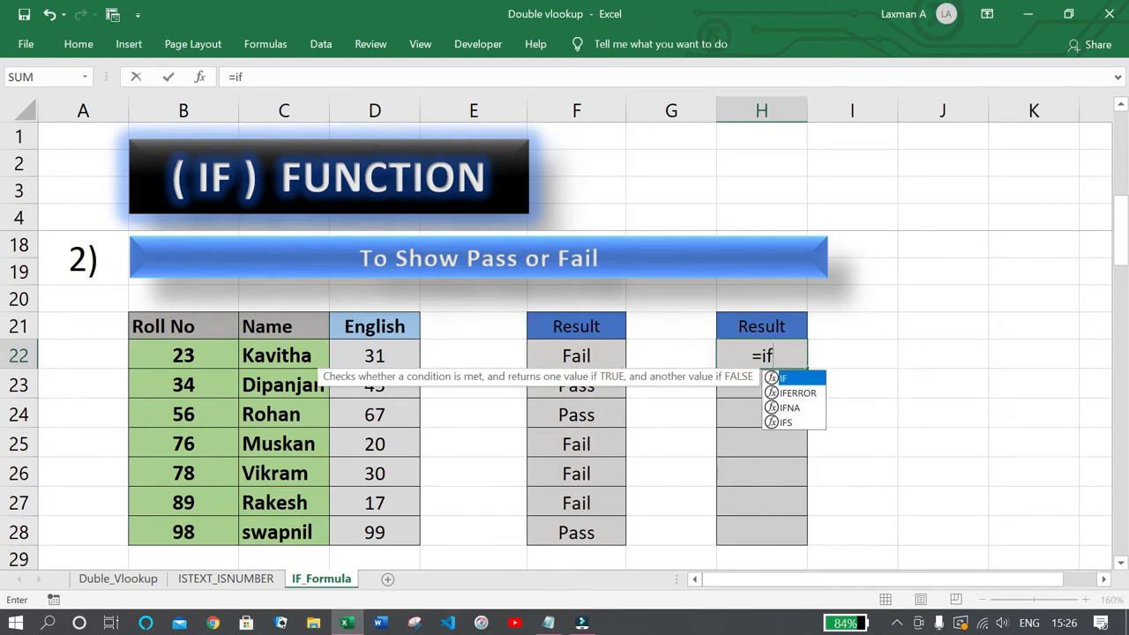
{"action": "key", "text": "Tab"}
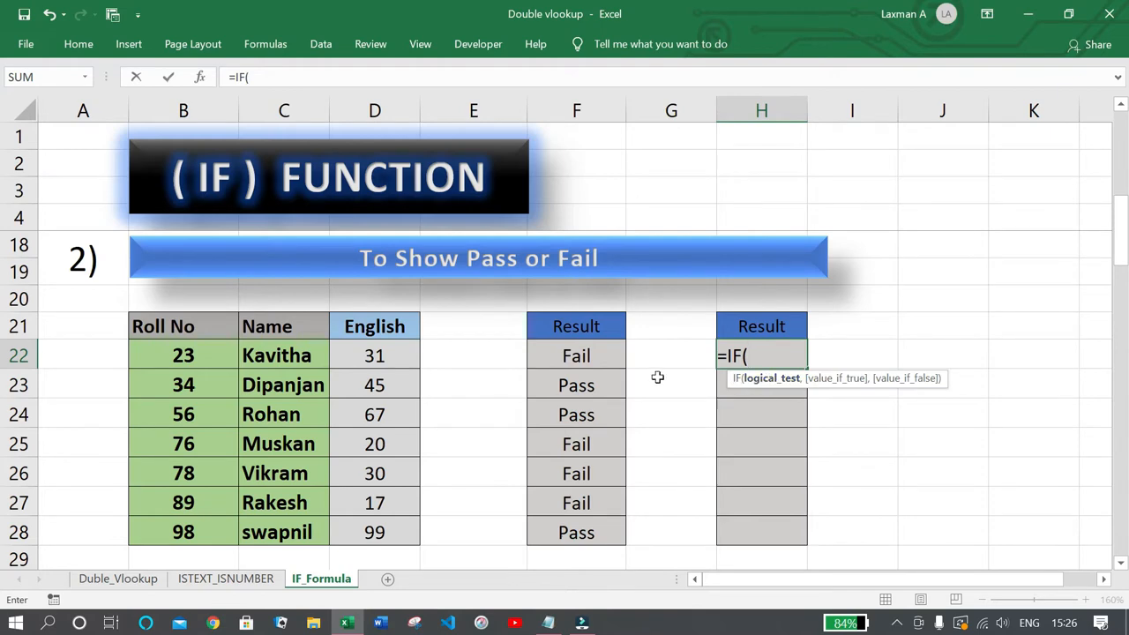
{"action": "left_click", "coordinate": [393, 355]}
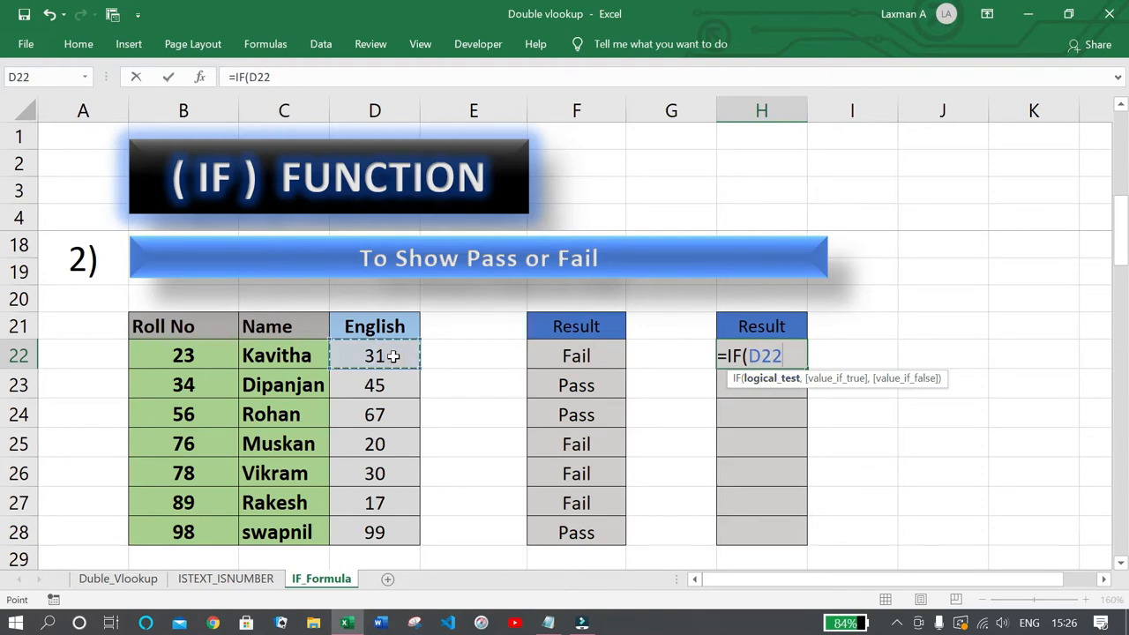
{"action": "type", "text": "<35,"}
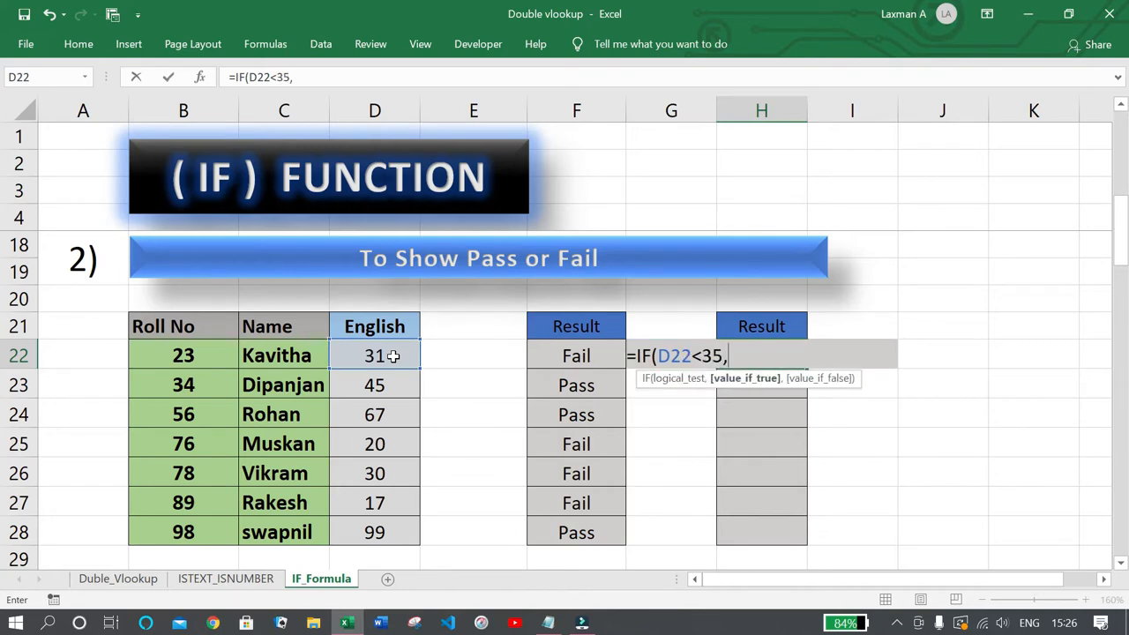
{"action": "left_click", "coordinate": [279, 355]}
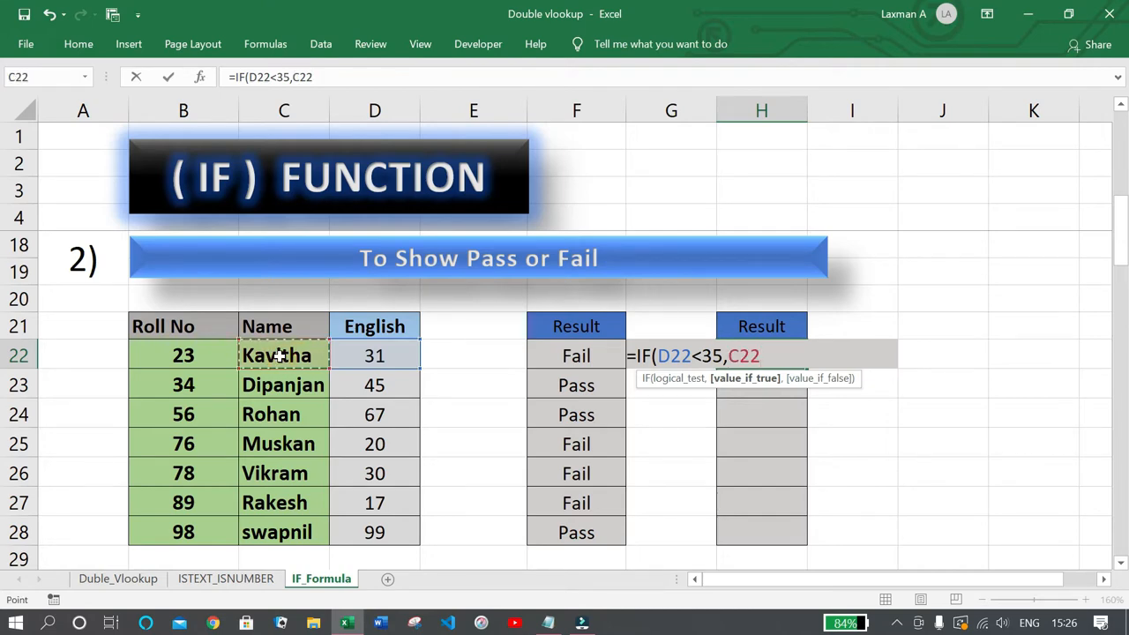
{"action": "type", "text": ","}
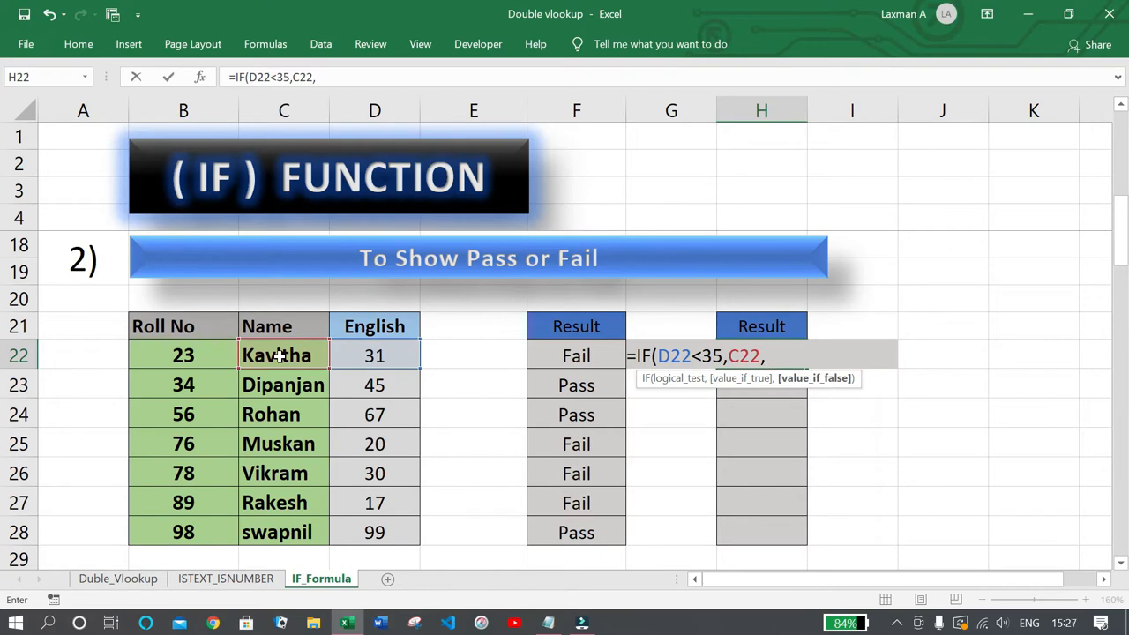
{"action": "type", "text": "Pass"}
{"action": "left_click", "coordinate": [766, 357]}
{"action": "type", "text": "\""}
{"action": "key", "text": "End"}
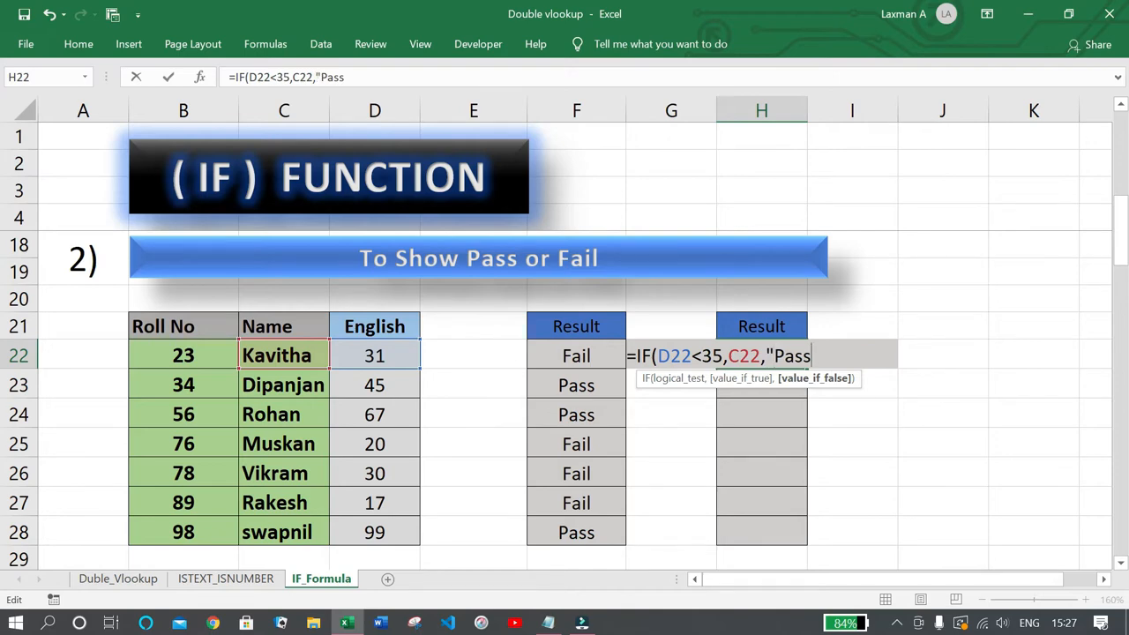
{"action": "type", "text": "\")"}
{"action": "key", "text": "Return"}
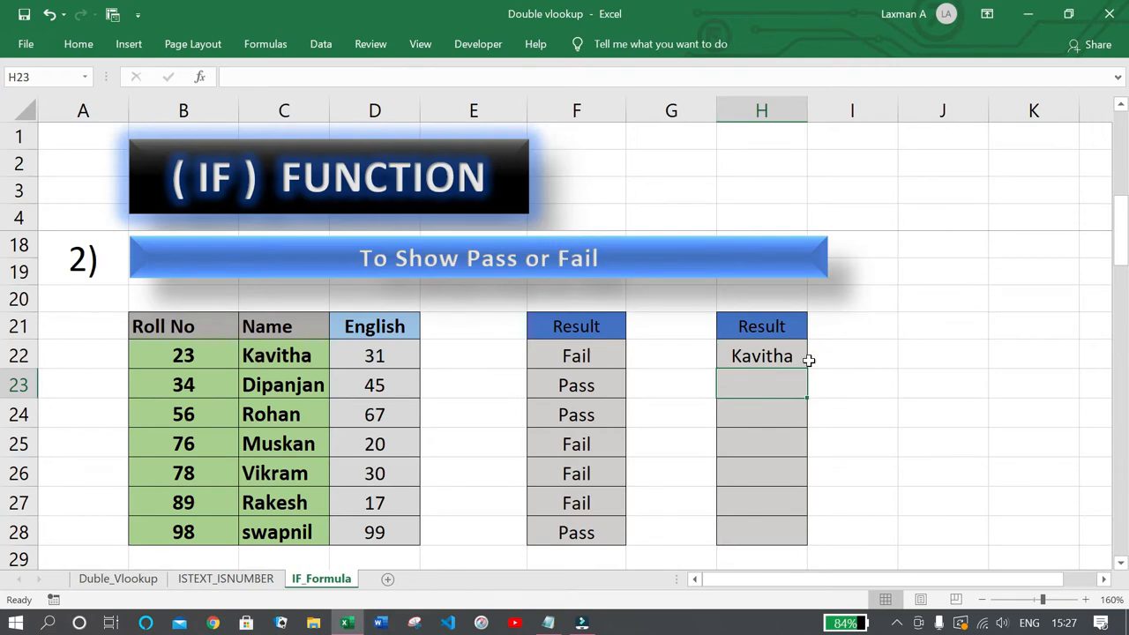
Enter the formula =IF(D23<35,C23,"Pass") in H23 of the second Result column
{"action": "left_click", "coordinate": [776, 435]}
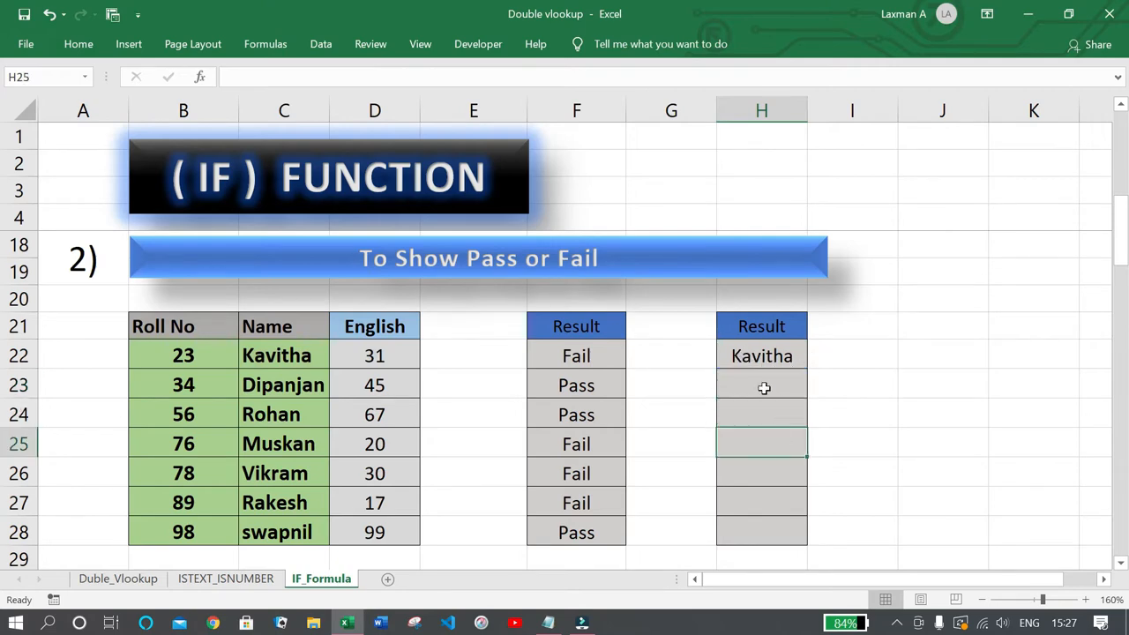
{"action": "left_click", "coordinate": [764, 387]}
{"action": "type", "text": "=if"}
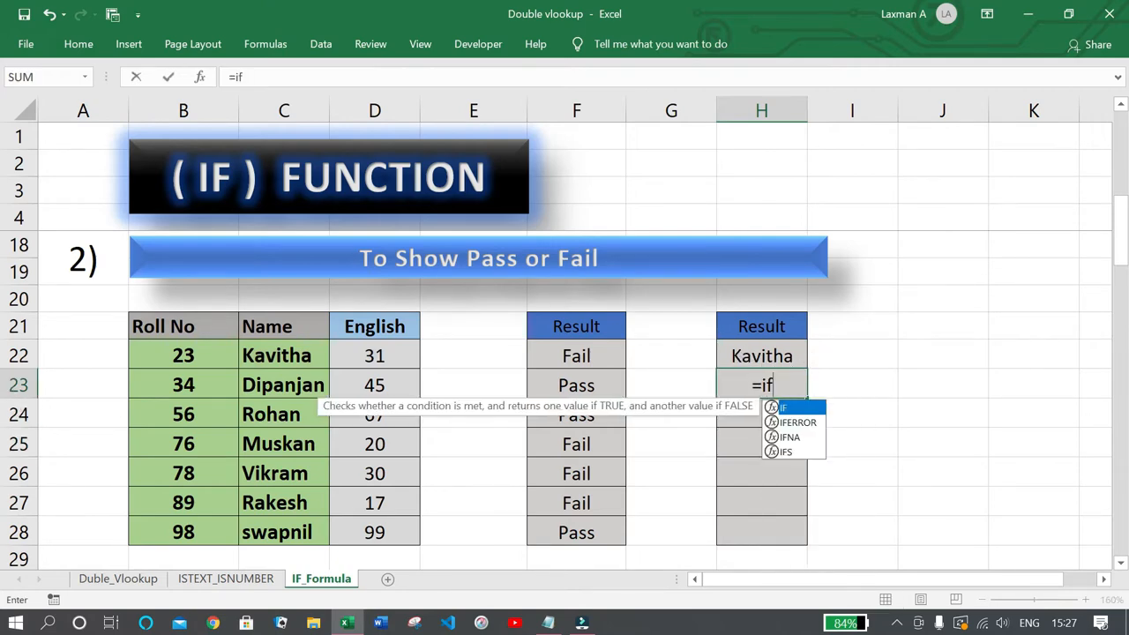
{"action": "key", "text": "Tab"}
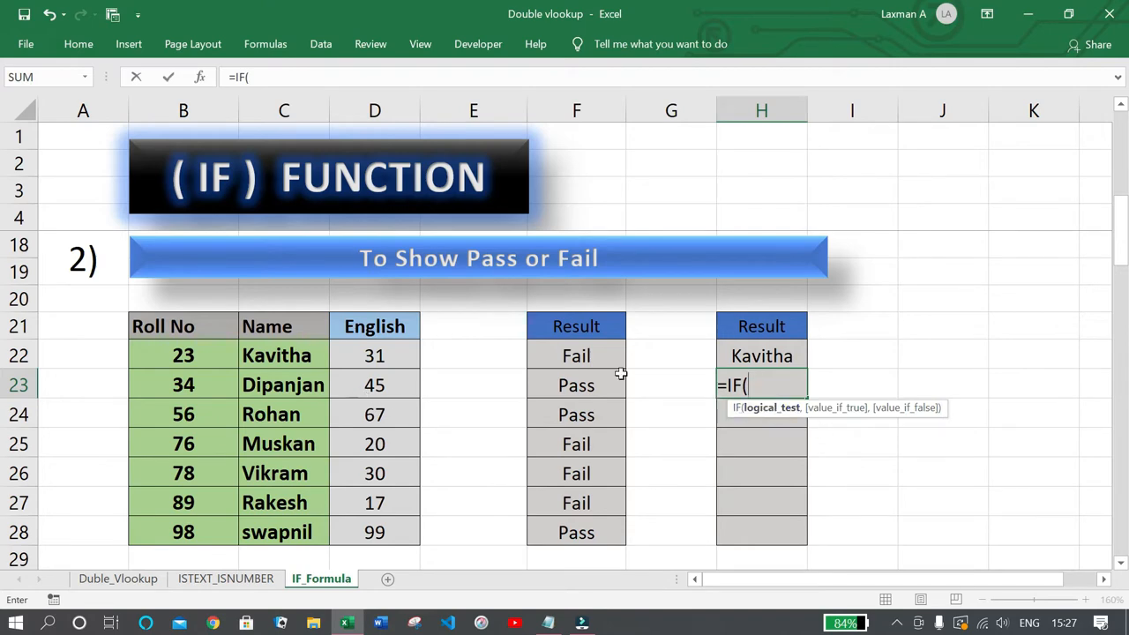
{"action": "left_click", "coordinate": [389, 386]}
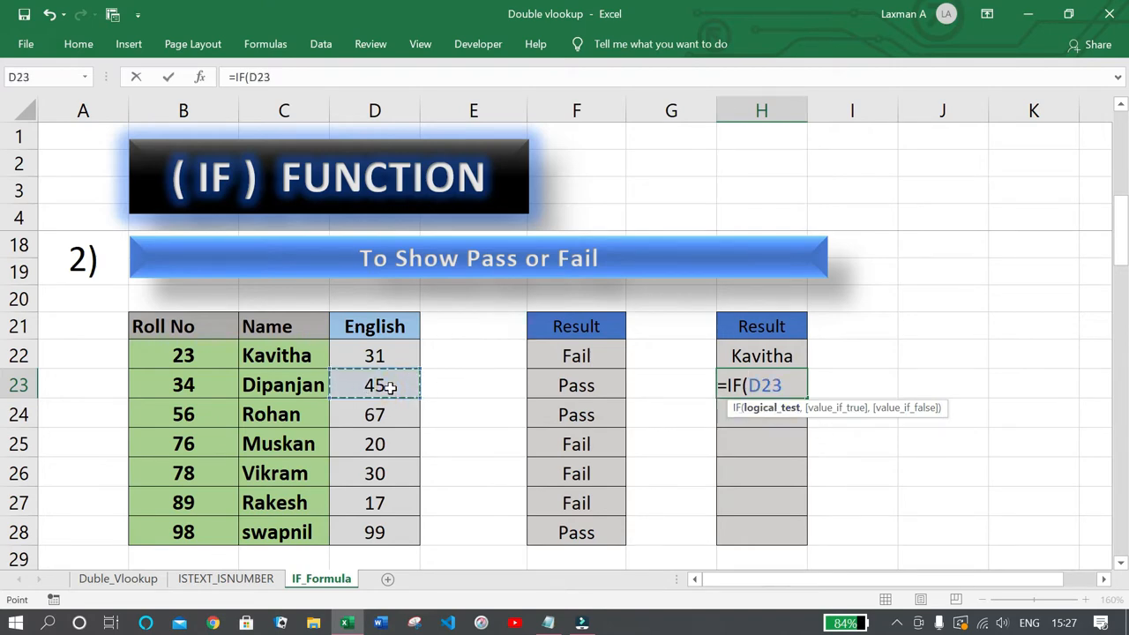
{"action": "type", "text": "<35,"}
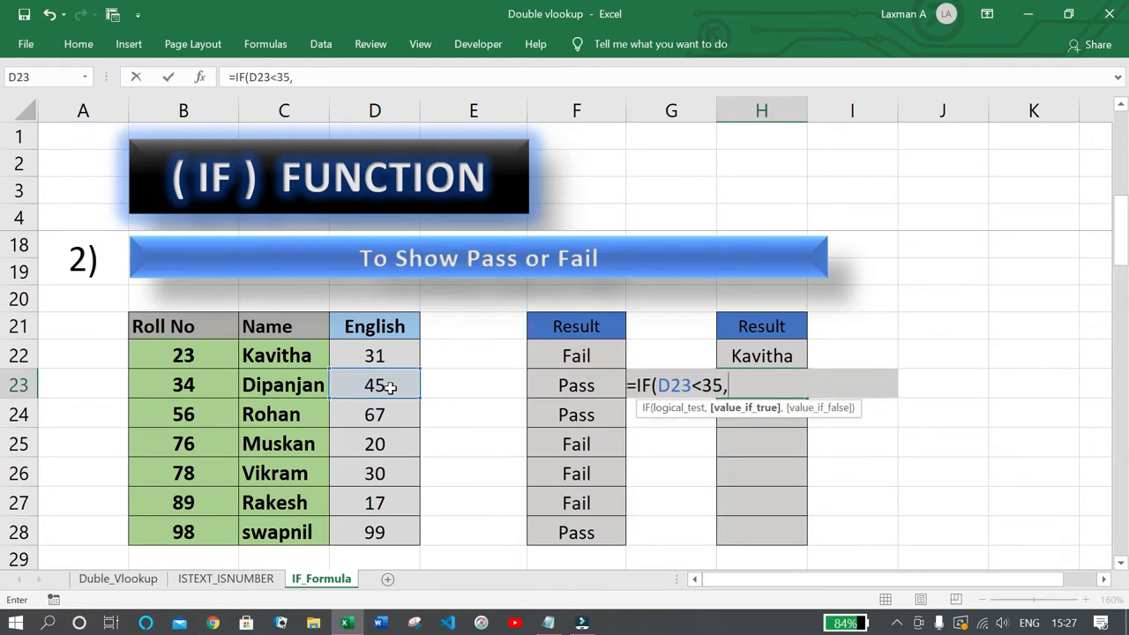
{"action": "scroll", "coordinate": [389, 386], "scroll_direction": "up", "scroll_amount": 1}
{"action": "scroll", "coordinate": [335, 374], "scroll_direction": "down", "scroll_amount": 2}
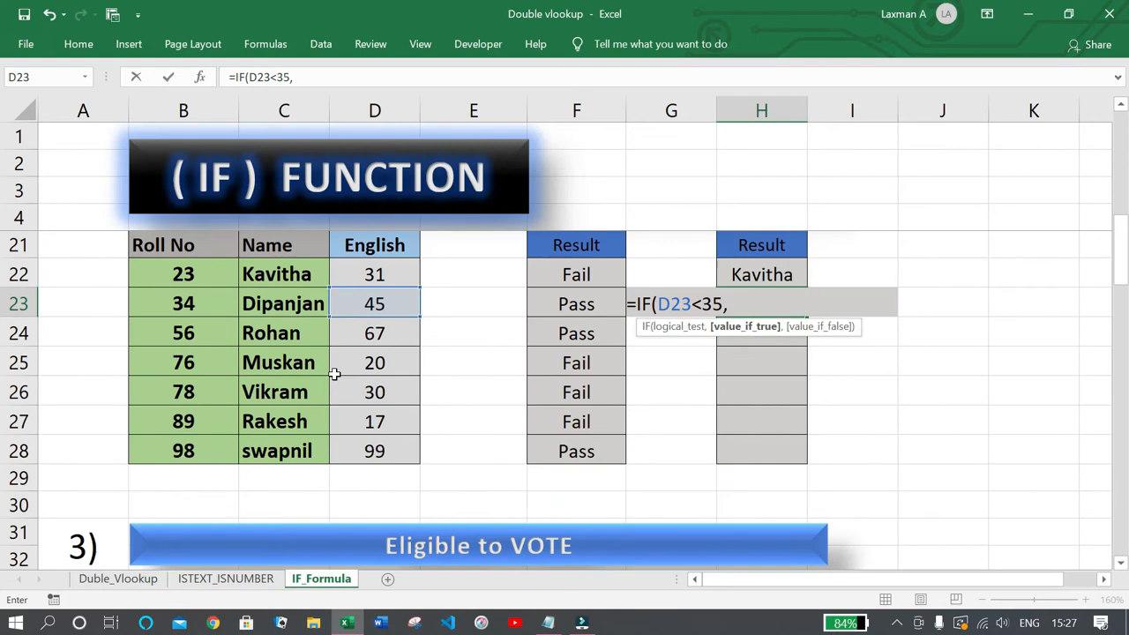
{"action": "left_click", "coordinate": [295, 304]}
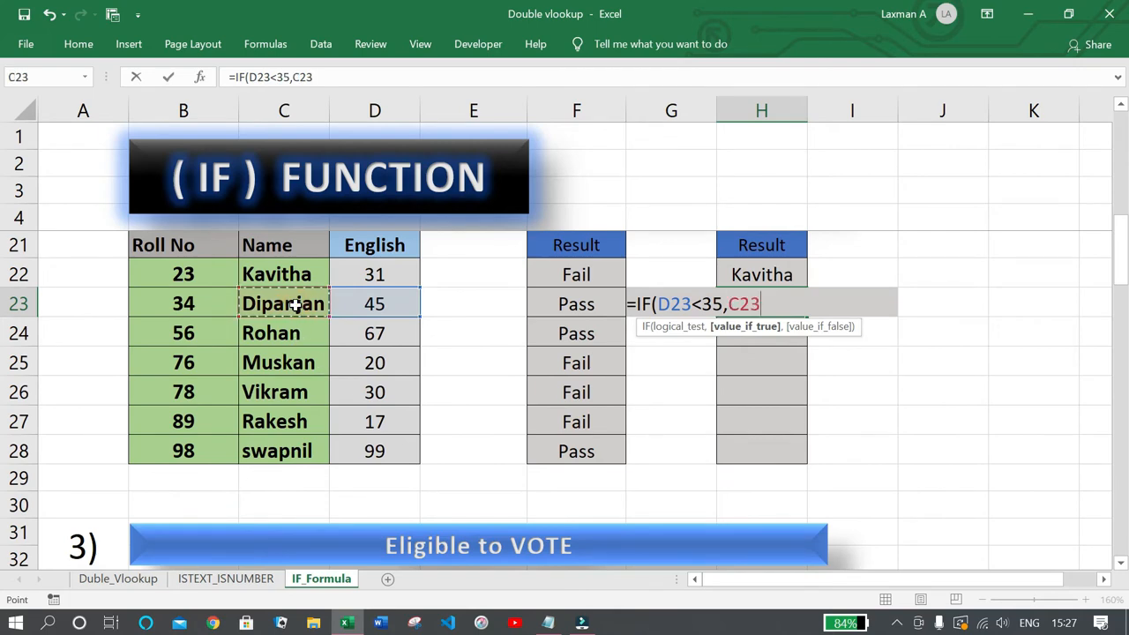
{"action": "type", "text": ","}
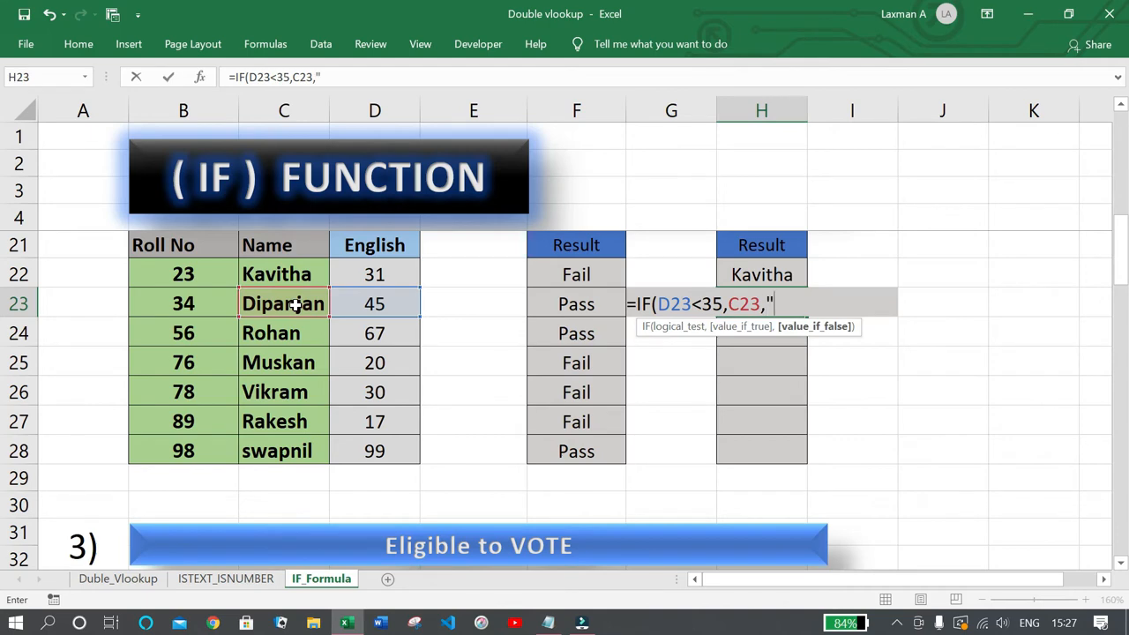
{"action": "type", "text": "\"Pass\")"}
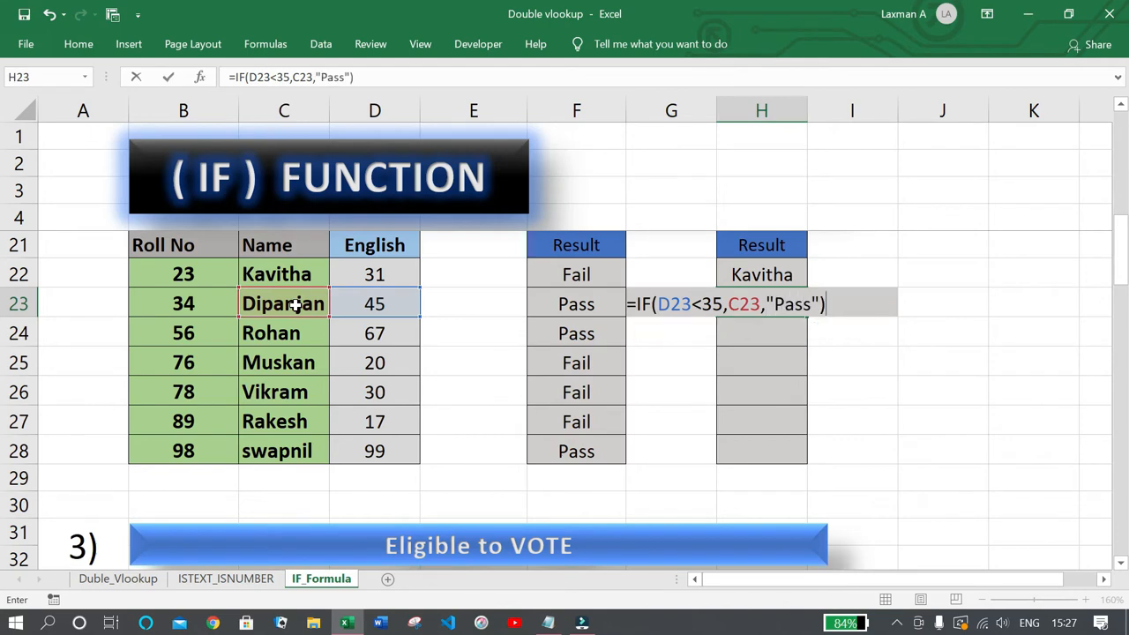
{"action": "key", "text": "Return"}
Copy the IF formula from H23 down through H28 in the second Result column
{"action": "left_click", "coordinate": [746, 301]}
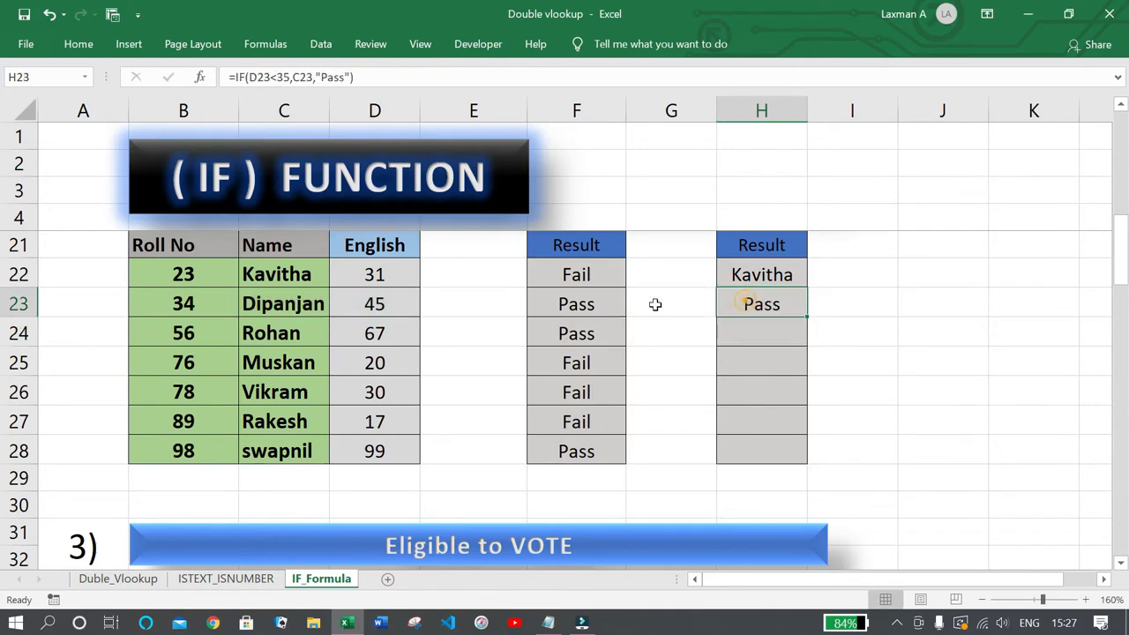
{"action": "left_click", "coordinate": [366, 297]}
{"action": "left_click", "coordinate": [810, 305]}
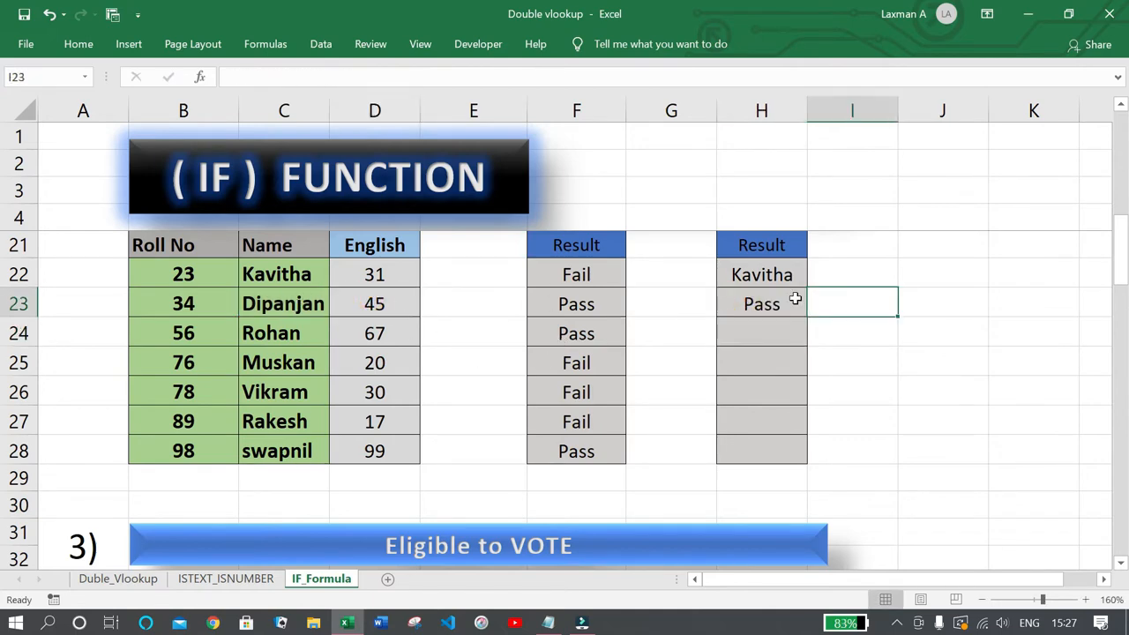
{"action": "left_click", "coordinate": [794, 298]}
{"action": "left_click_drag", "start_coordinate": [807, 316], "coordinate": [805, 347]}
{"action": "left_click_drag", "start_coordinate": [801, 466], "coordinate": [801, 465]}
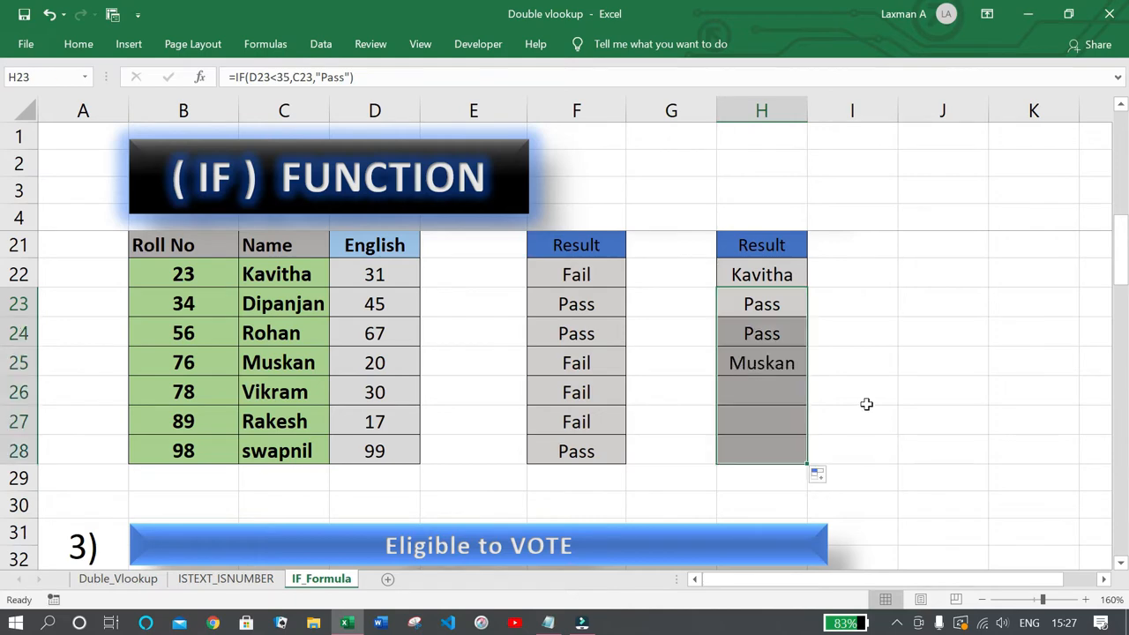
{"action": "left_click", "coordinate": [864, 403]}
Compare the English mark in D24 with its result in H24 and review the results in H23:H27
{"action": "left_click", "coordinate": [389, 335]}
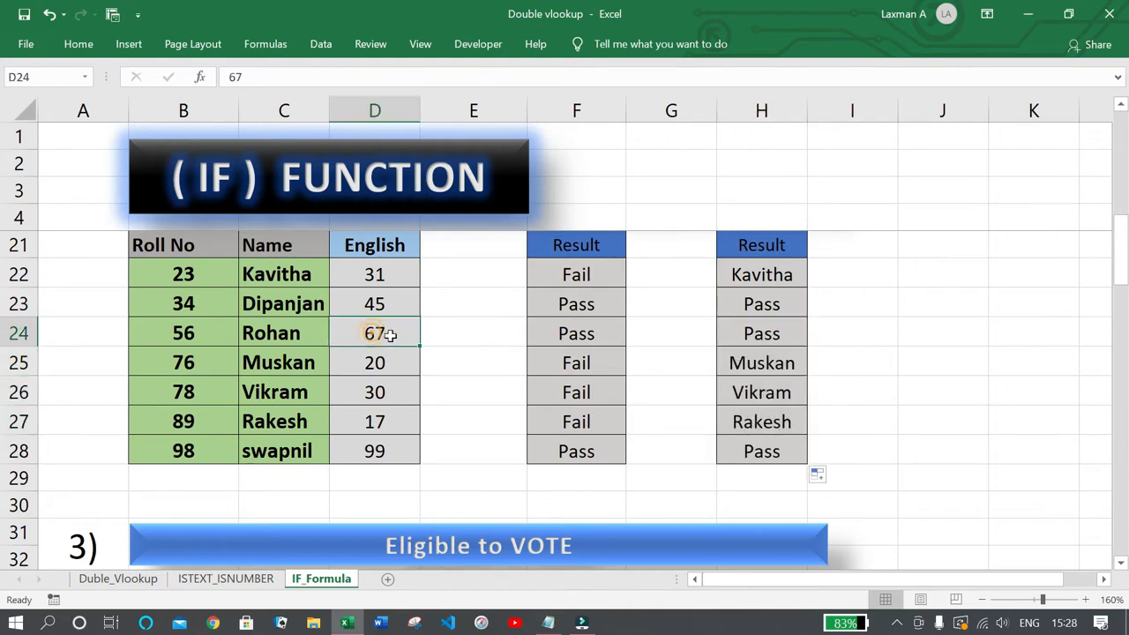
{"action": "left_click", "coordinate": [749, 330]}
{"action": "left_click_drag", "start_coordinate": [758, 302], "coordinate": [763, 420]}
{"action": "left_click", "coordinate": [836, 360]}
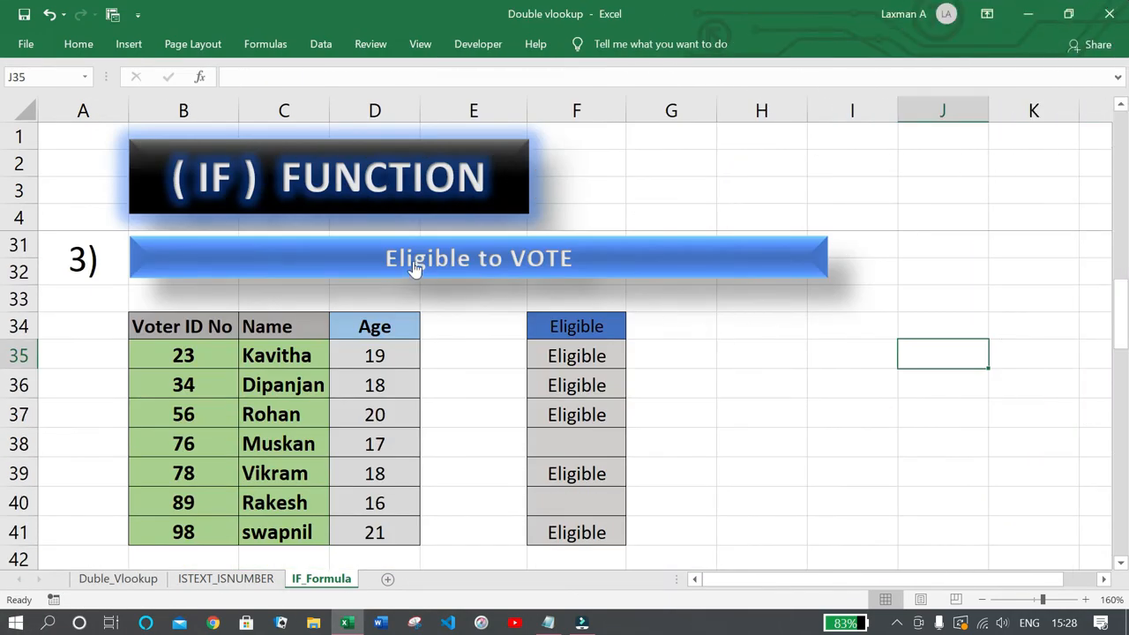
Examine the Voter ID No, Name and Age columns in the Eligible to VOTE table, B34:D41
{"action": "left_click", "coordinate": [737, 353]}
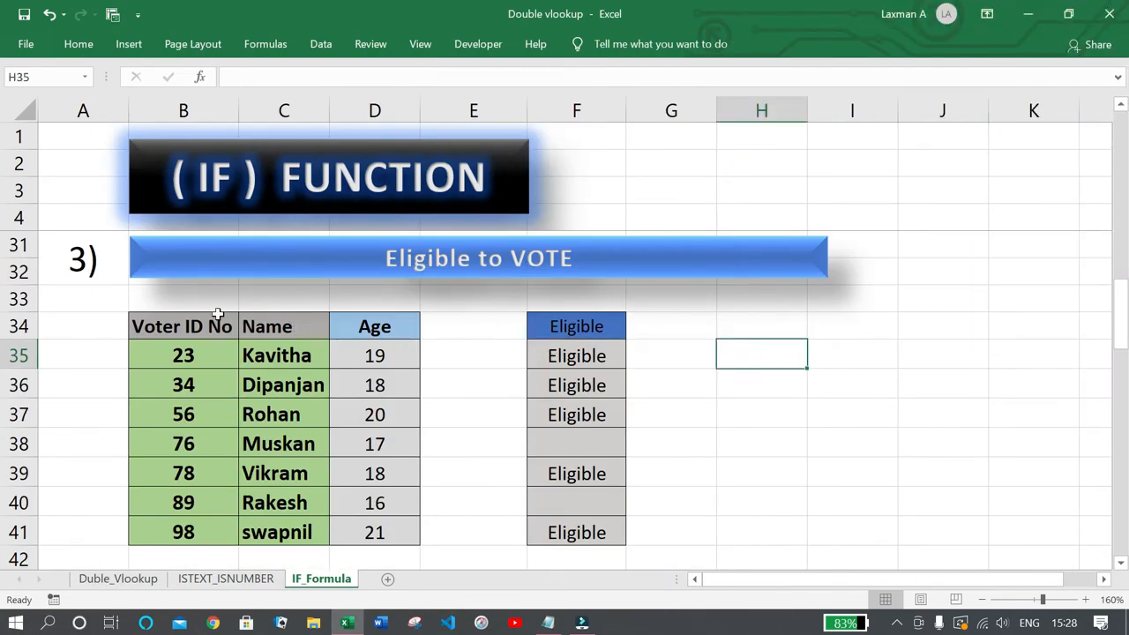
{"action": "left_click_drag", "start_coordinate": [194, 320], "coordinate": [186, 530]}
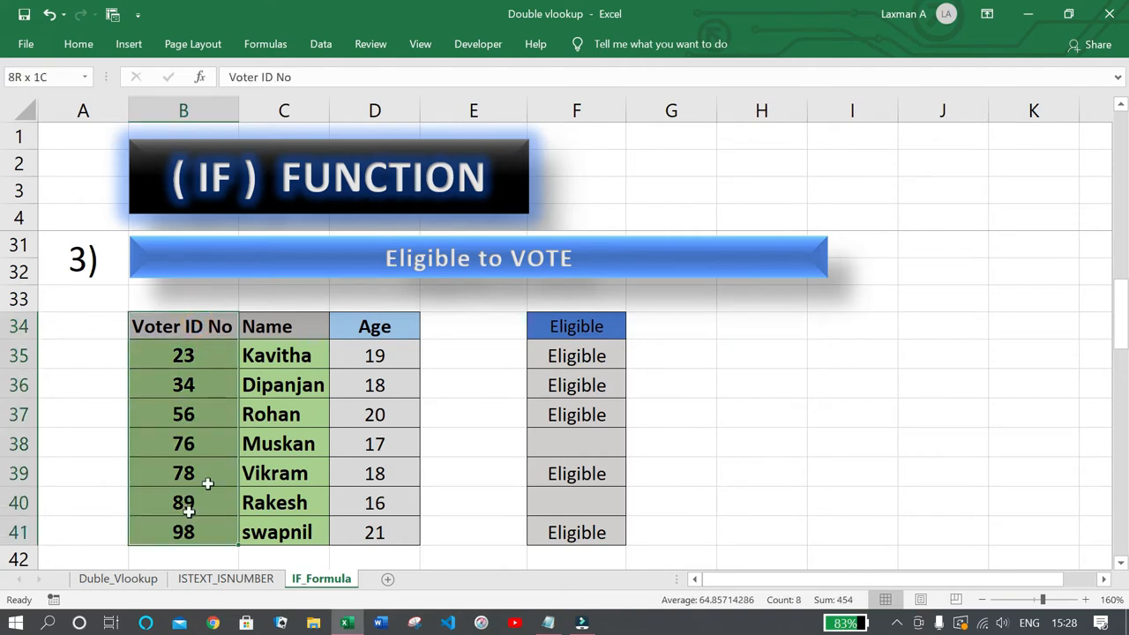
{"action": "left_click_drag", "start_coordinate": [287, 326], "coordinate": [284, 532]}
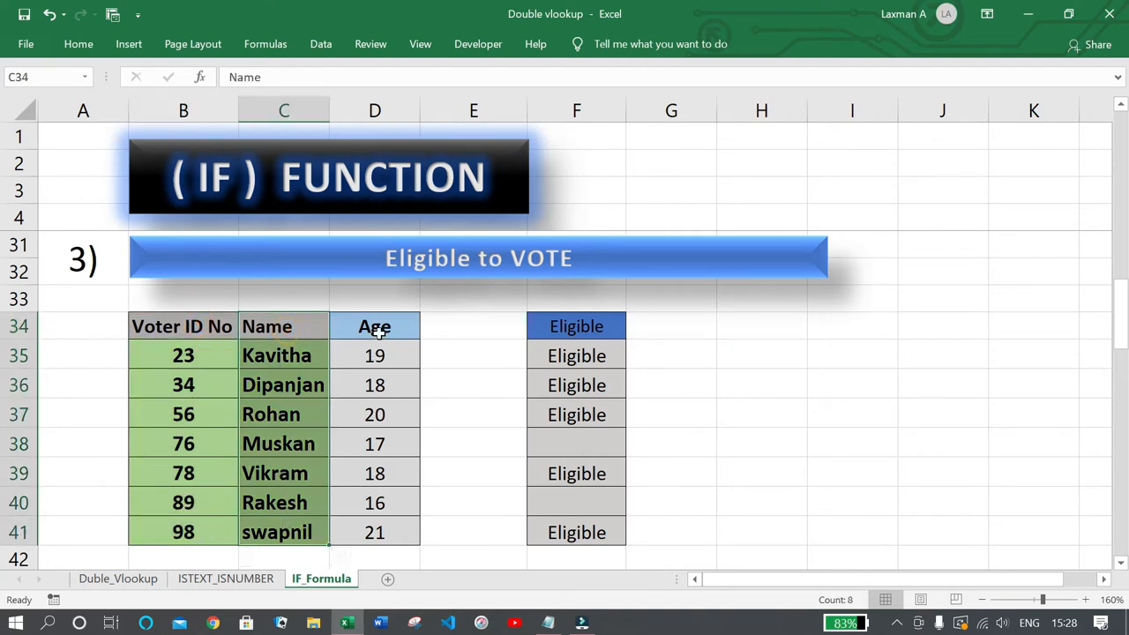
{"action": "left_click_drag", "start_coordinate": [375, 328], "coordinate": [379, 528]}
{"action": "left_click", "coordinate": [512, 404]}
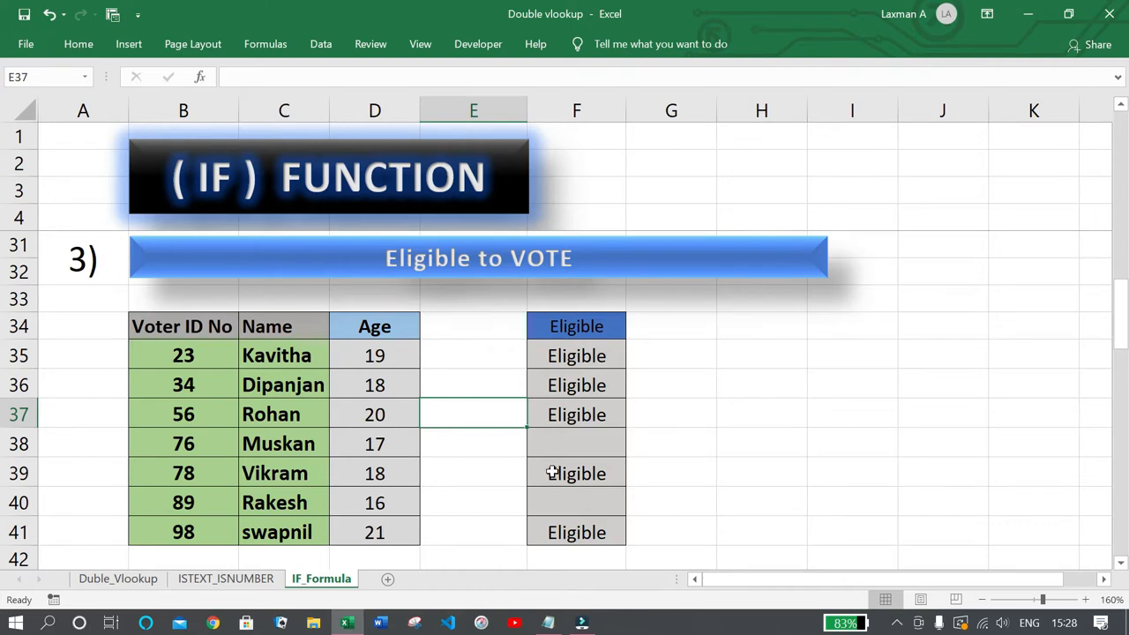
Compare the ages in D35:D41 with the entries in the Eligible column, including the blank cells F38 and F40
{"action": "left_click", "coordinate": [380, 356]}
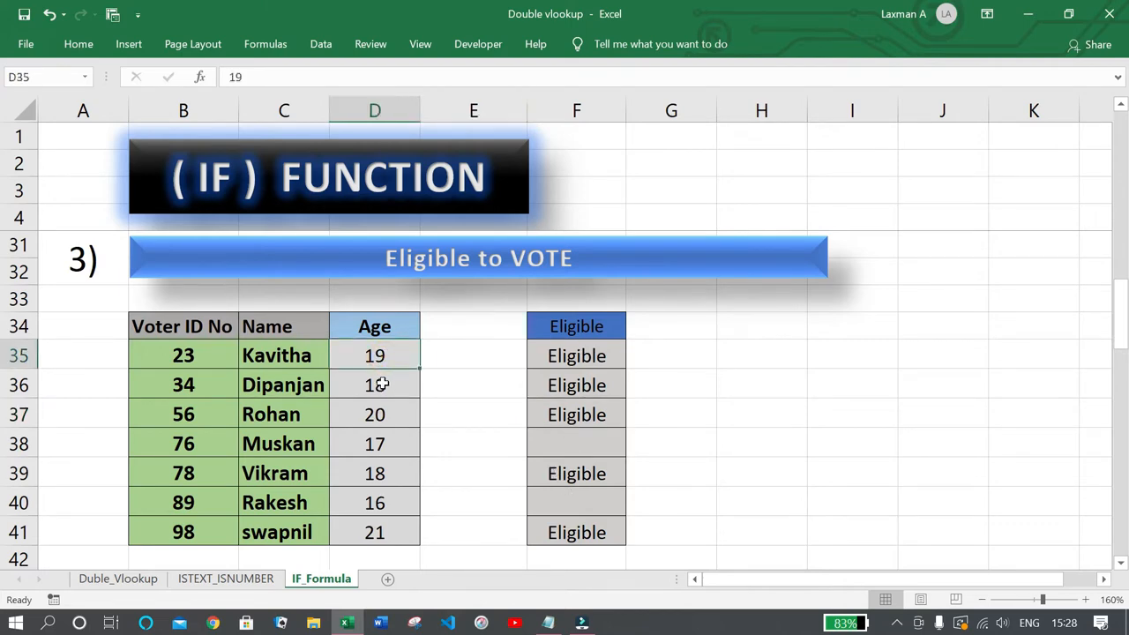
{"action": "left_click", "coordinate": [381, 383]}
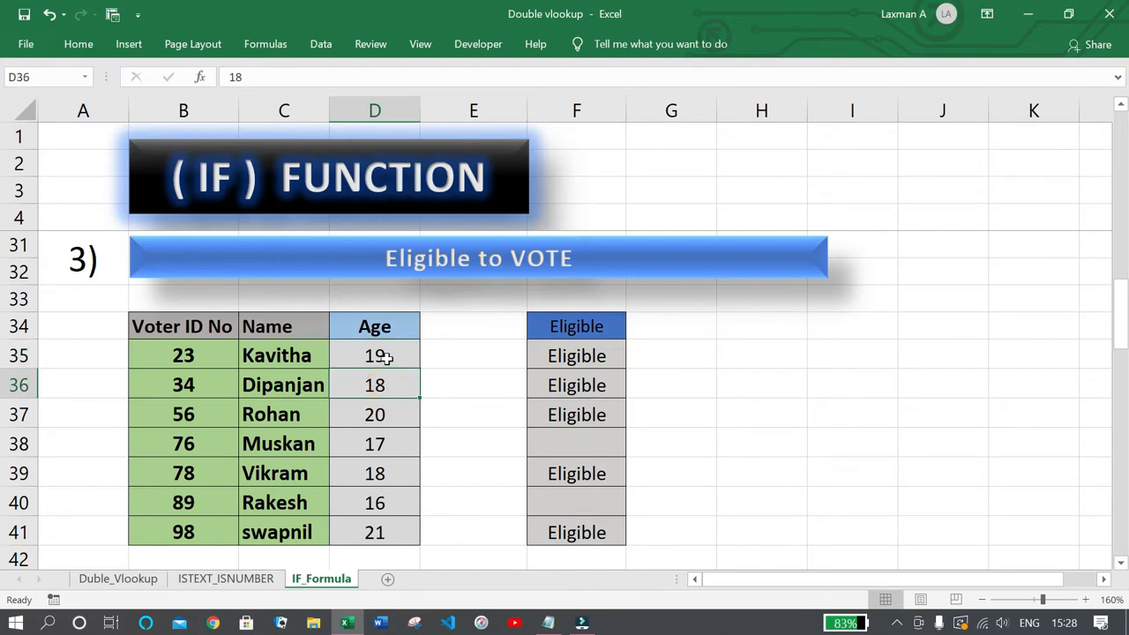
{"action": "left_click", "coordinate": [389, 412]}
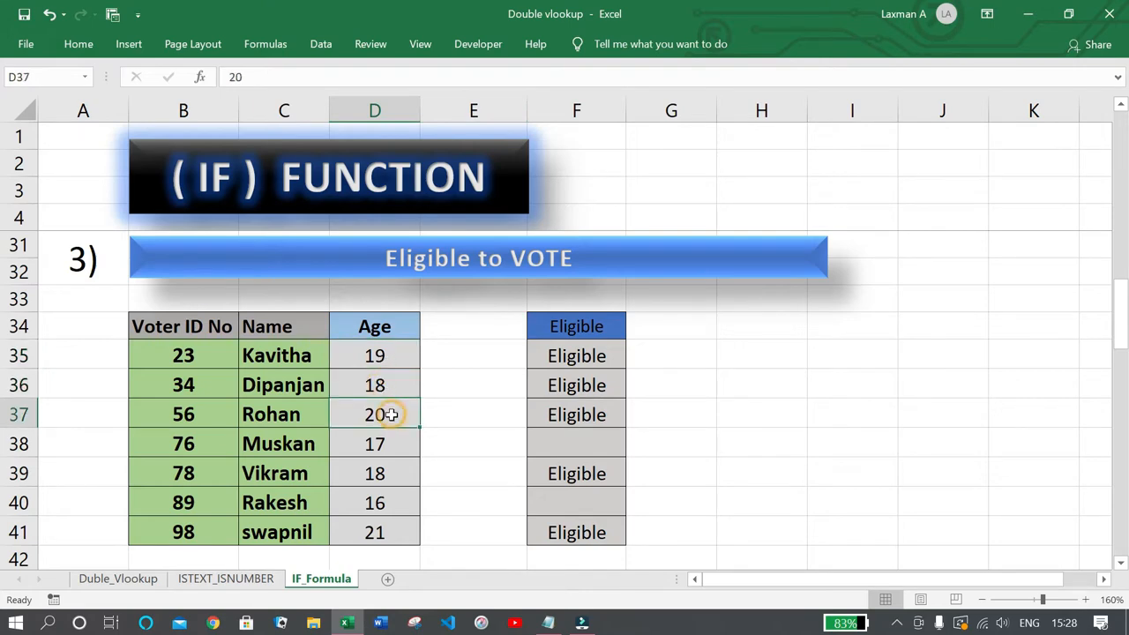
{"action": "left_click", "coordinate": [398, 444]}
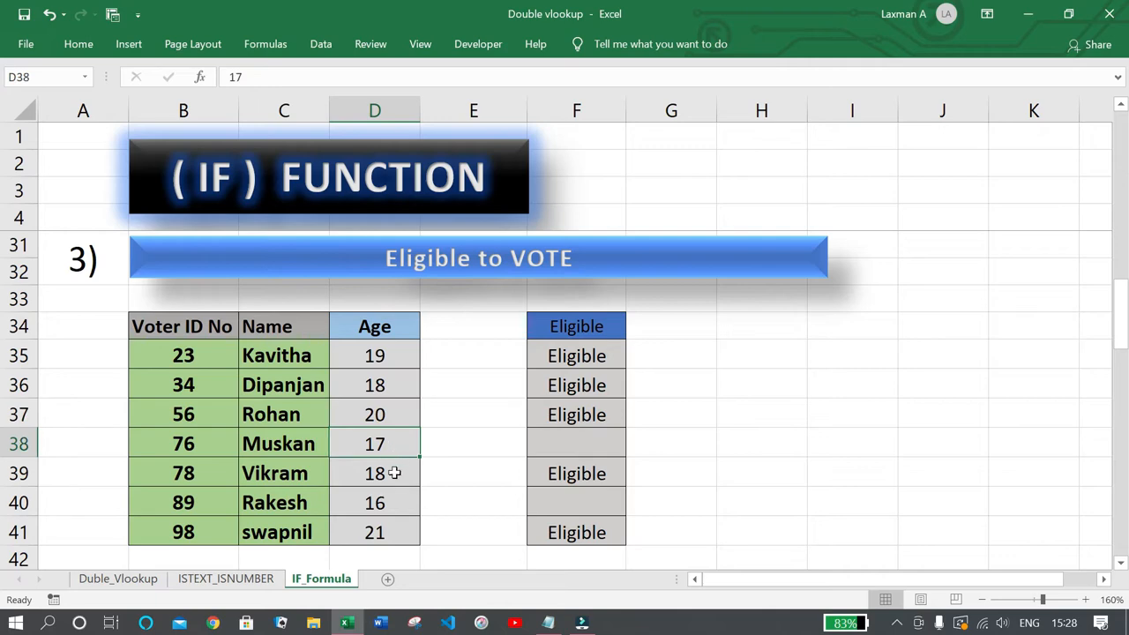
{"action": "left_click", "coordinate": [393, 502]}
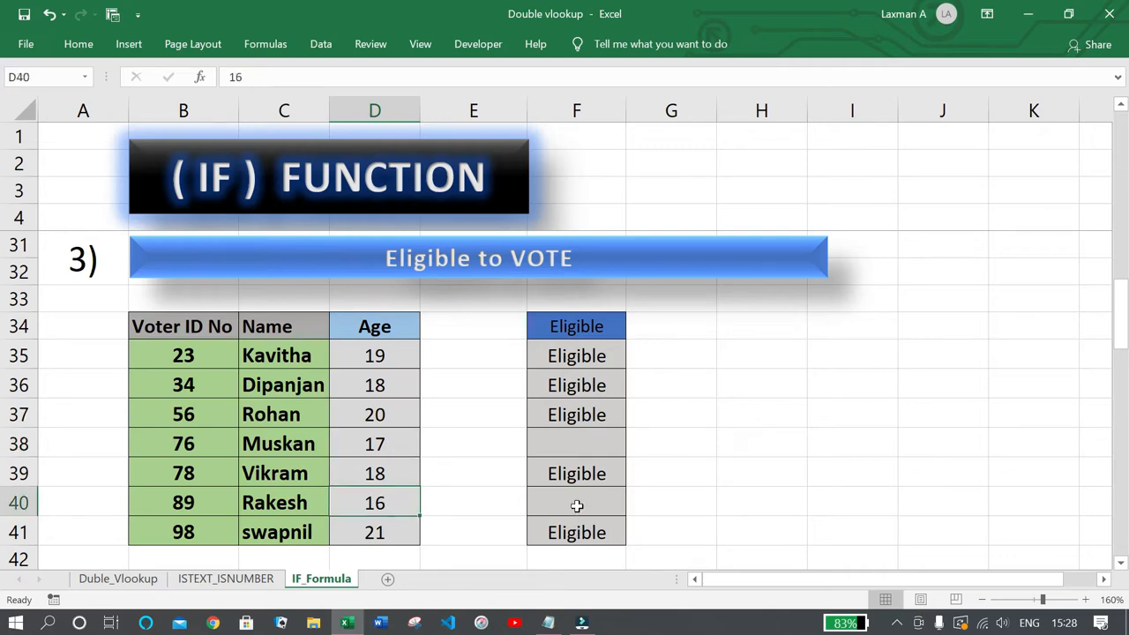
{"action": "left_click", "coordinate": [577, 504]}
{"action": "left_click", "coordinate": [578, 441]}
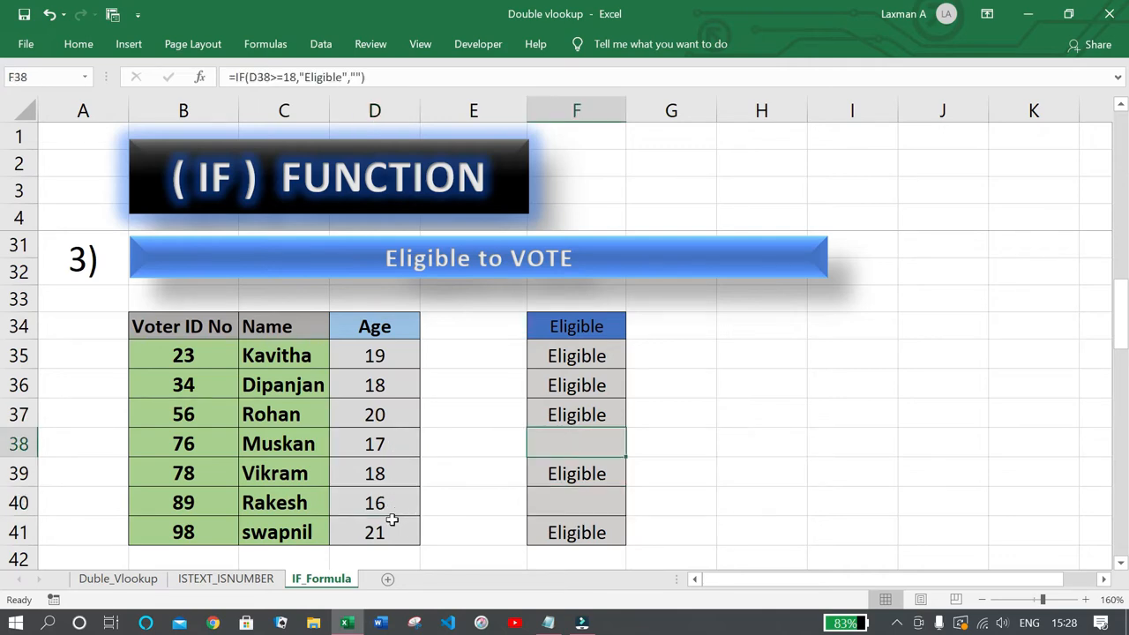
{"action": "left_click", "coordinate": [390, 529]}
Clear the existing results from F35:F41 in the Eligible column
{"action": "left_click_drag", "start_coordinate": [575, 355], "coordinate": [572, 536]}
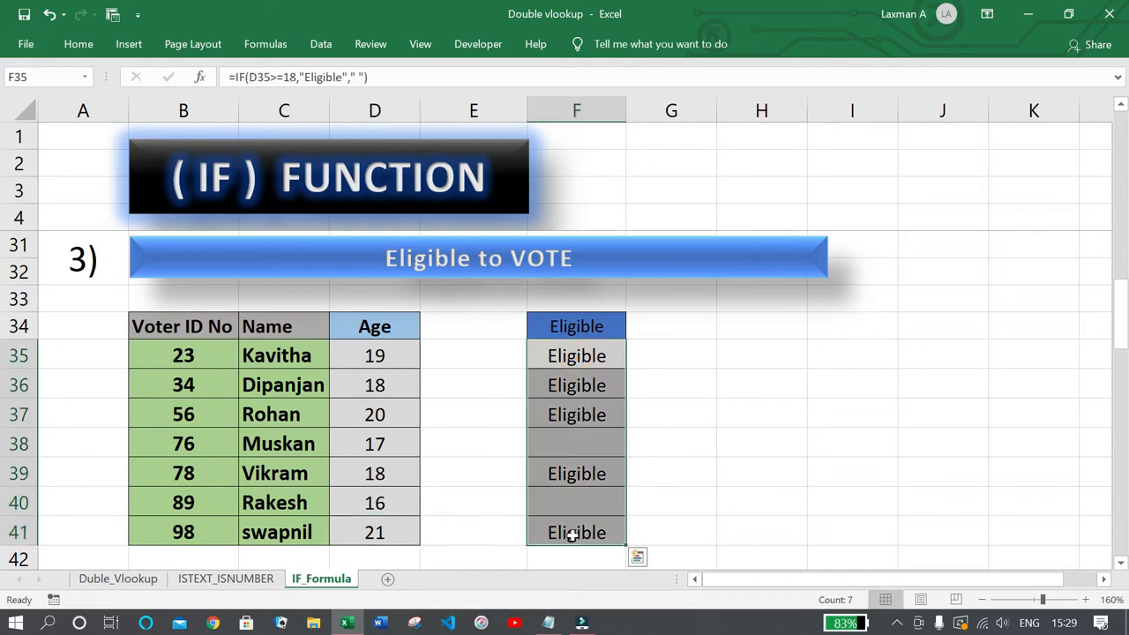
{"action": "key", "text": "Delete"}
{"action": "left_click", "coordinate": [692, 390]}
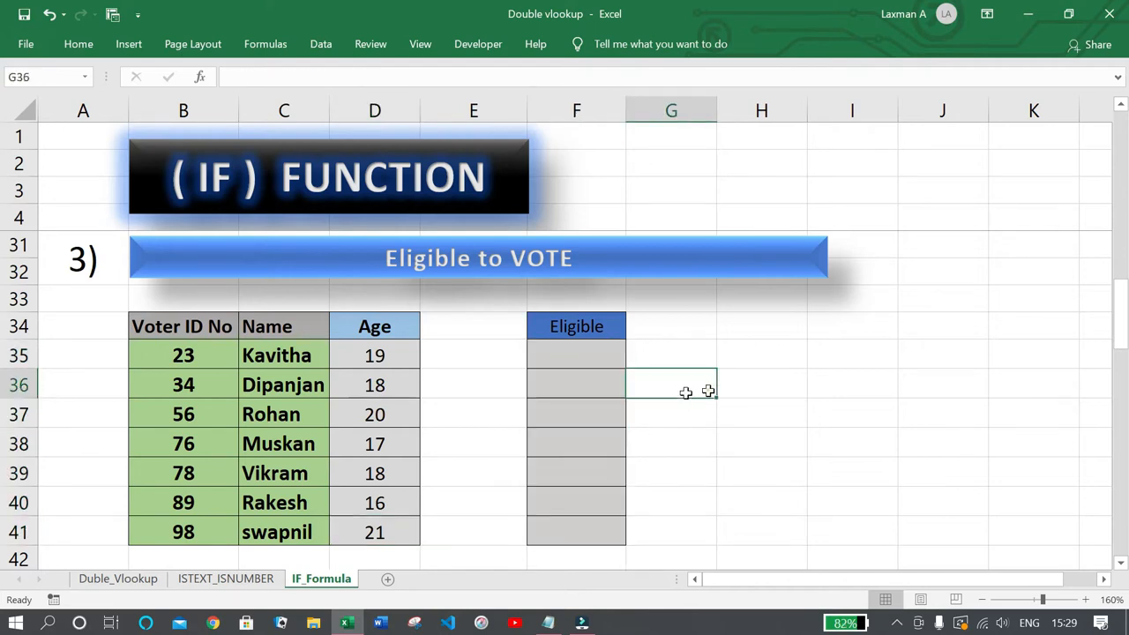
Enter the formula =IF(D35<18,"","Eligible") in F35 and copy it down through F41
{"action": "left_click", "coordinate": [588, 350]}
{"action": "type", "text": "=if"}
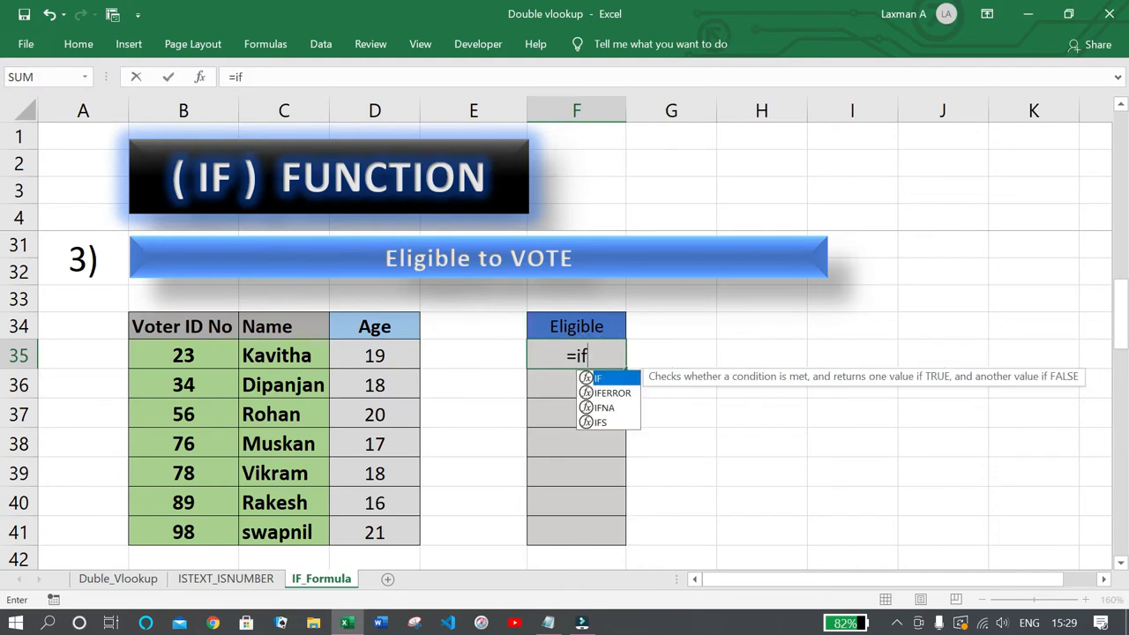
{"action": "key", "text": "Tab"}
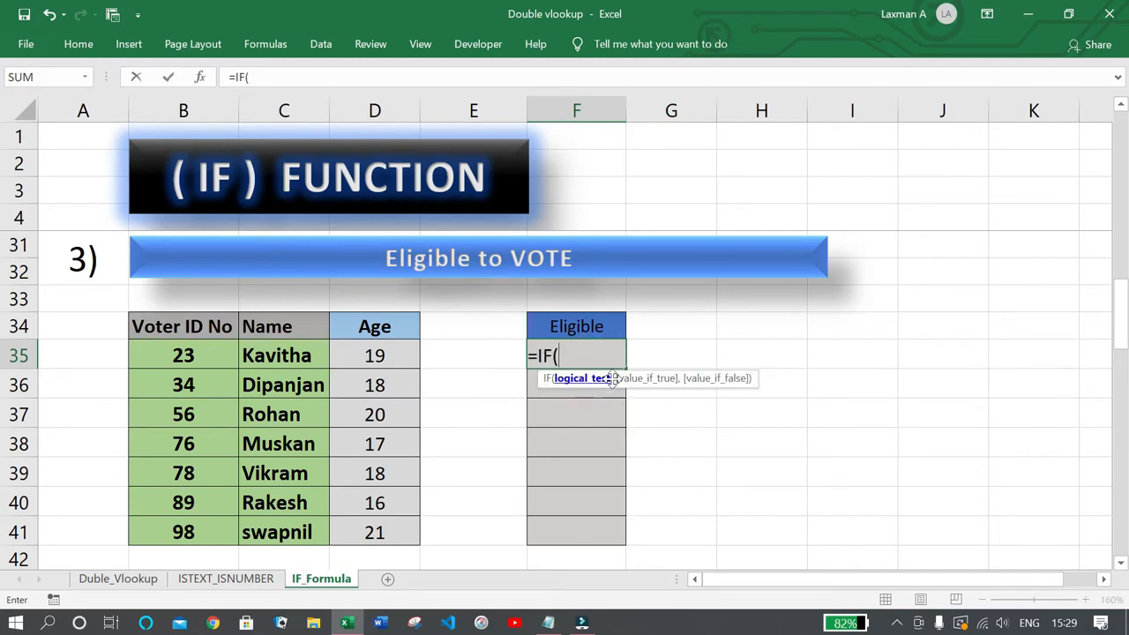
{"action": "left_click", "coordinate": [391, 353]}
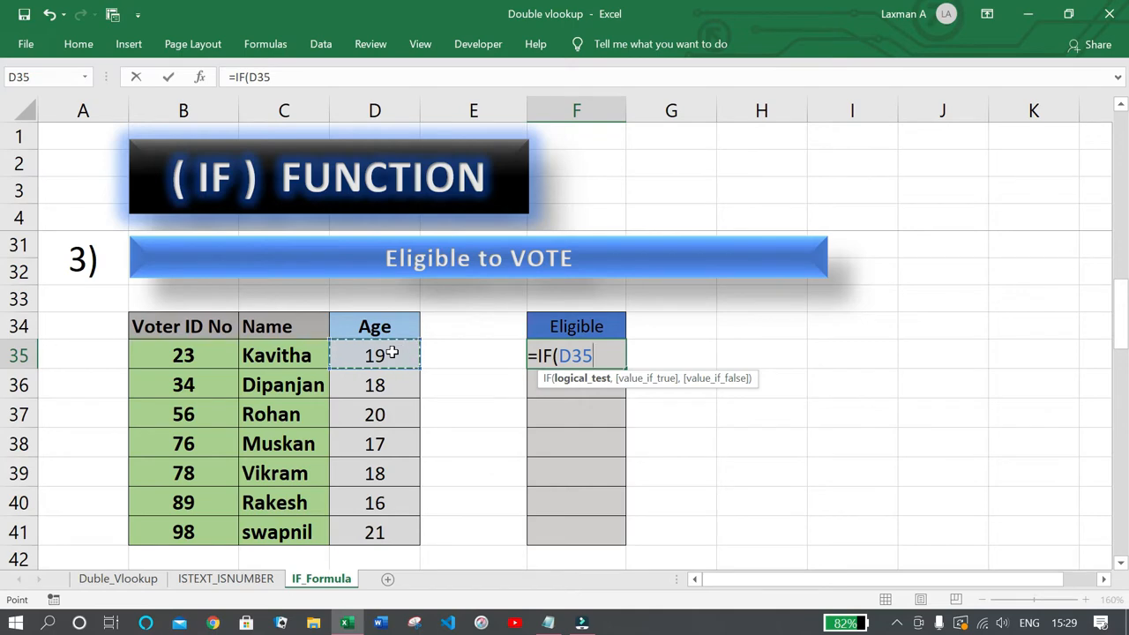
{"action": "type", "text": "<18,"}
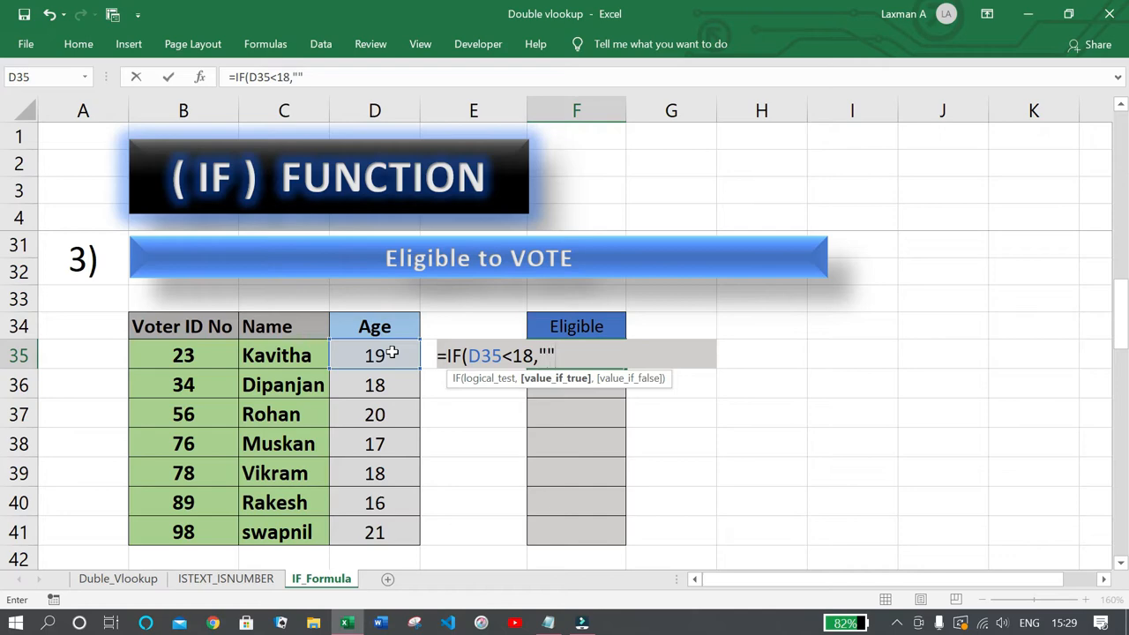
{"action": "type", "text": ",\""}
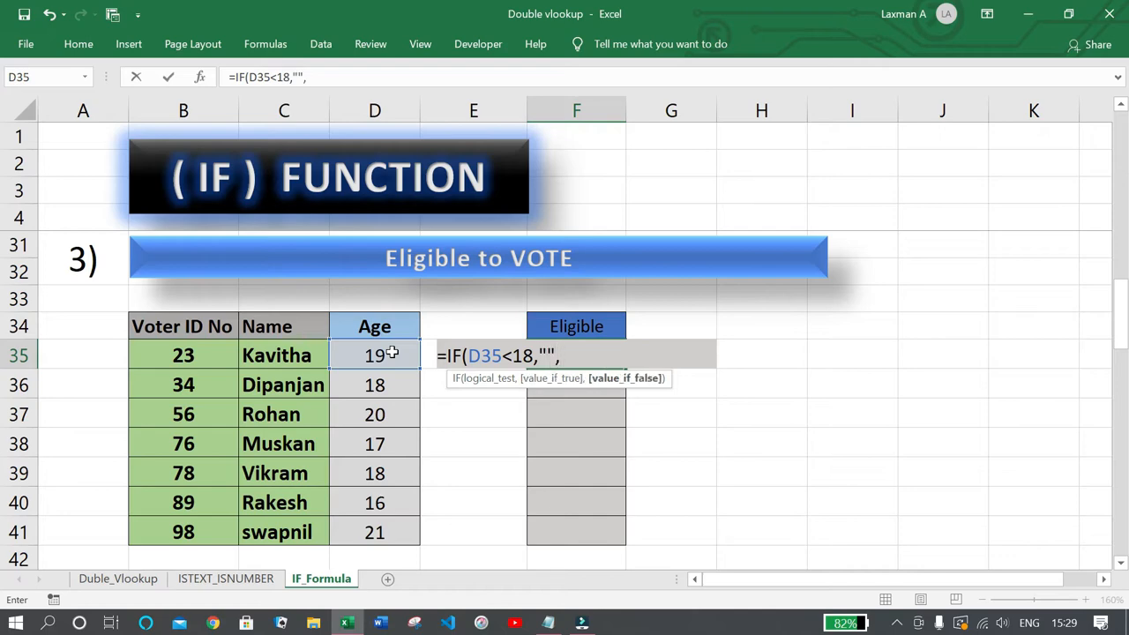
{"action": "type", "text": "Eligible\""}
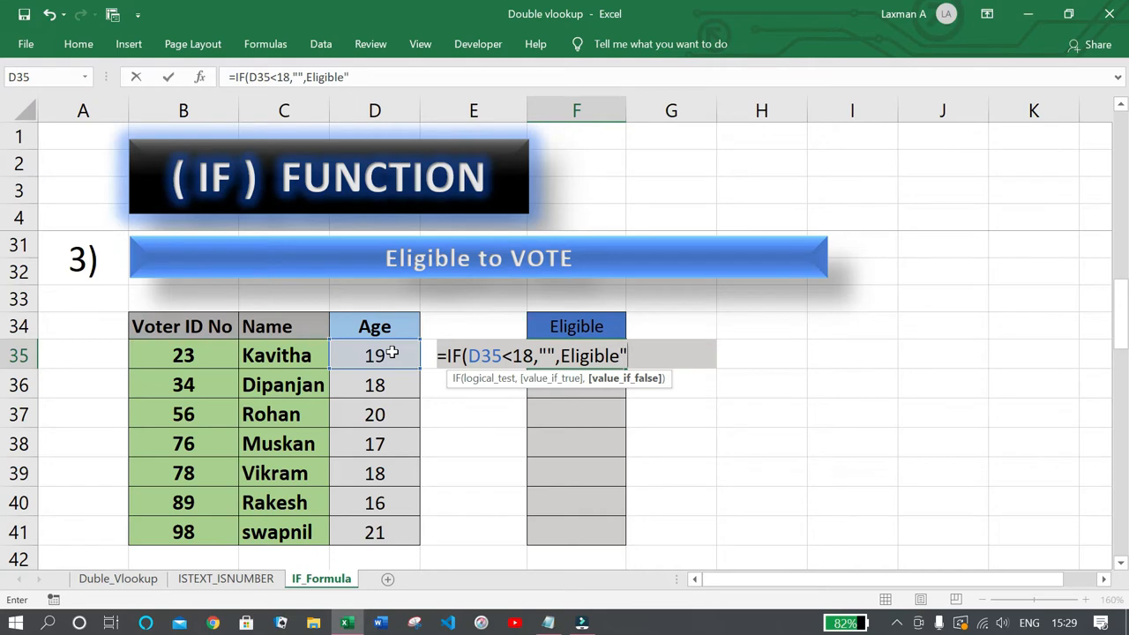
{"action": "type", "text": ")"}
{"action": "key", "text": "ctrl+Return"}
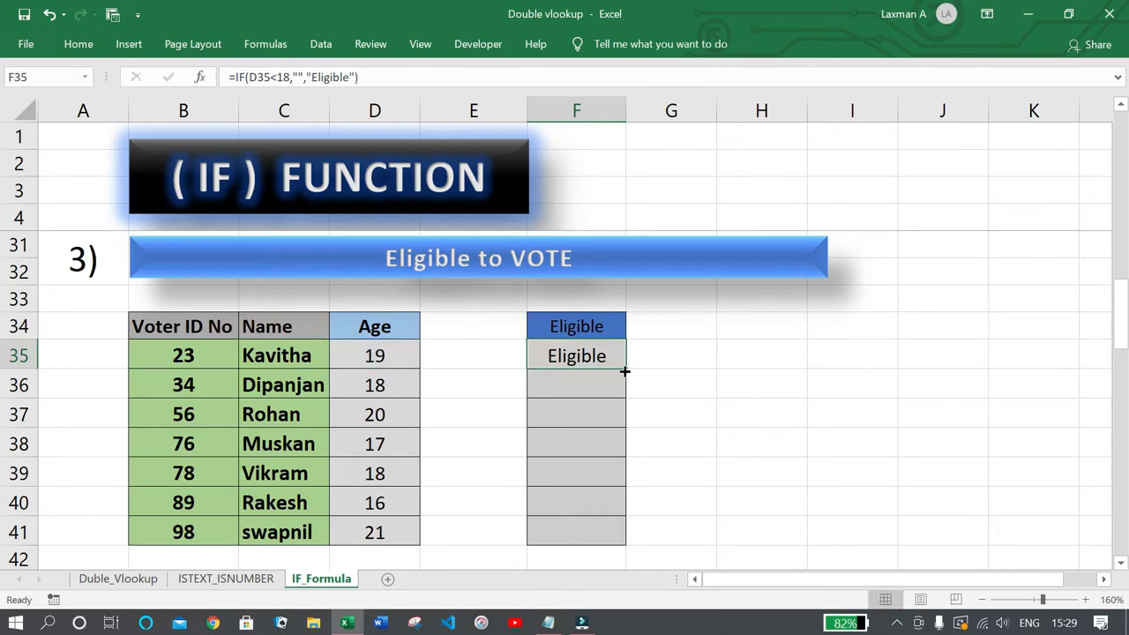
{"action": "left_click_drag", "start_coordinate": [625, 371], "coordinate": [612, 535]}
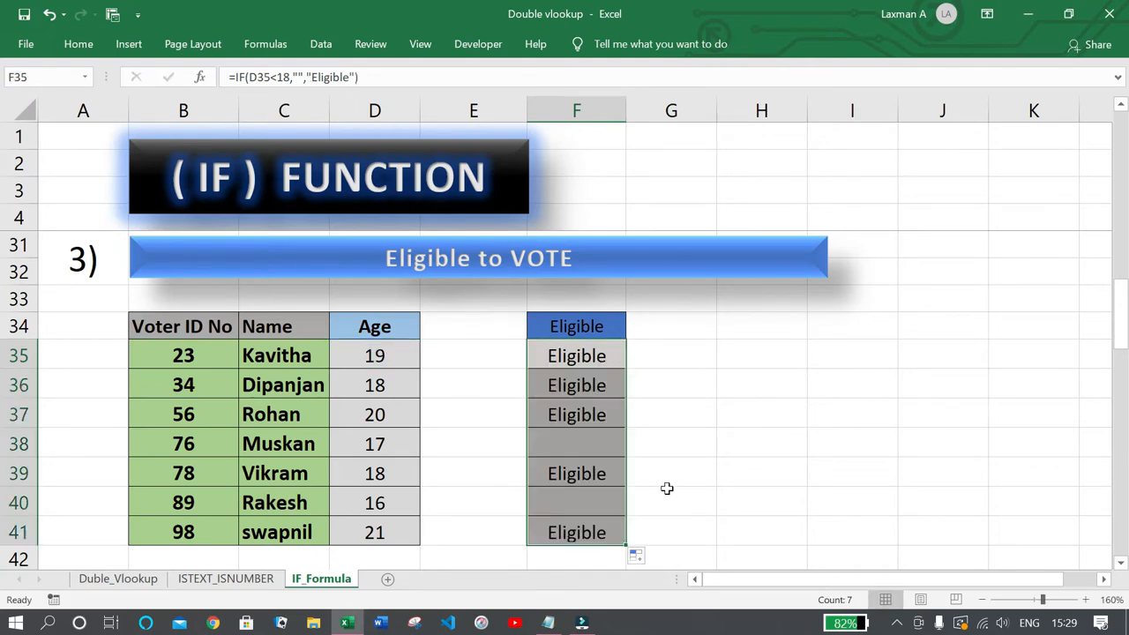
{"action": "left_click", "coordinate": [667, 488]}
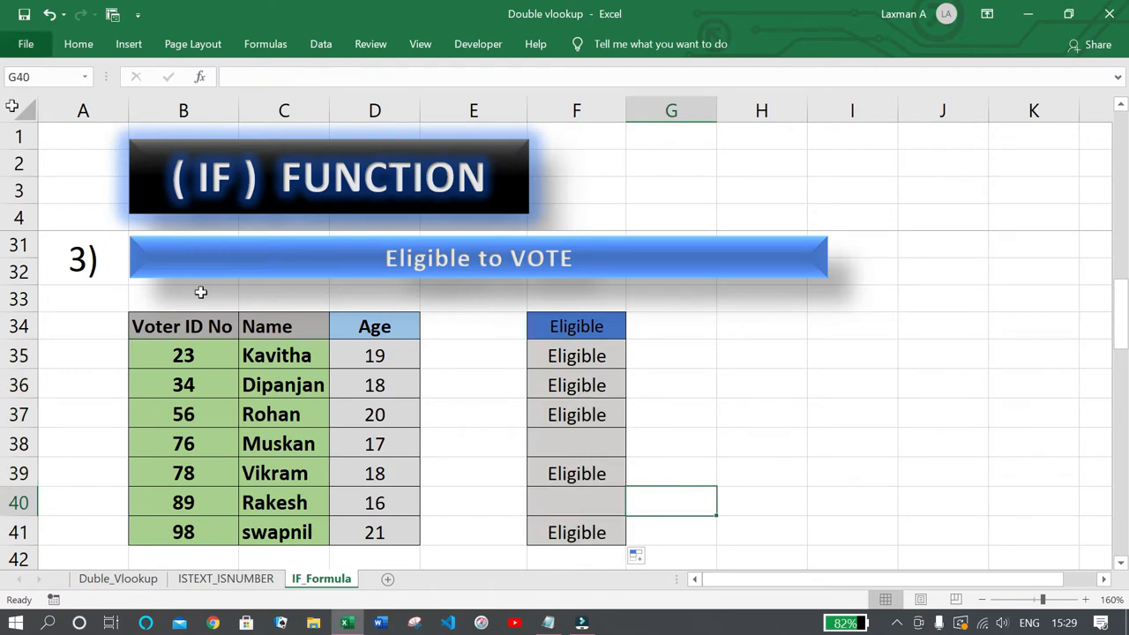
Compare the ages in D35:D41 with the formula results in the Eligible column, F35:F41
{"action": "left_click", "coordinate": [375, 447]}
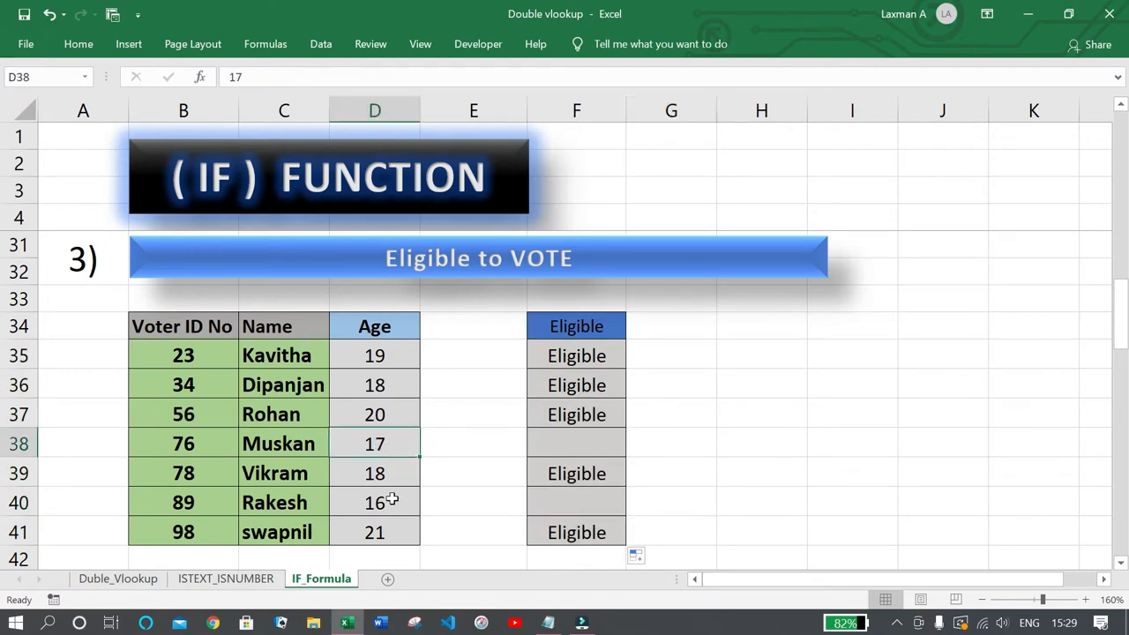
{"action": "left_click", "coordinate": [547, 441]}
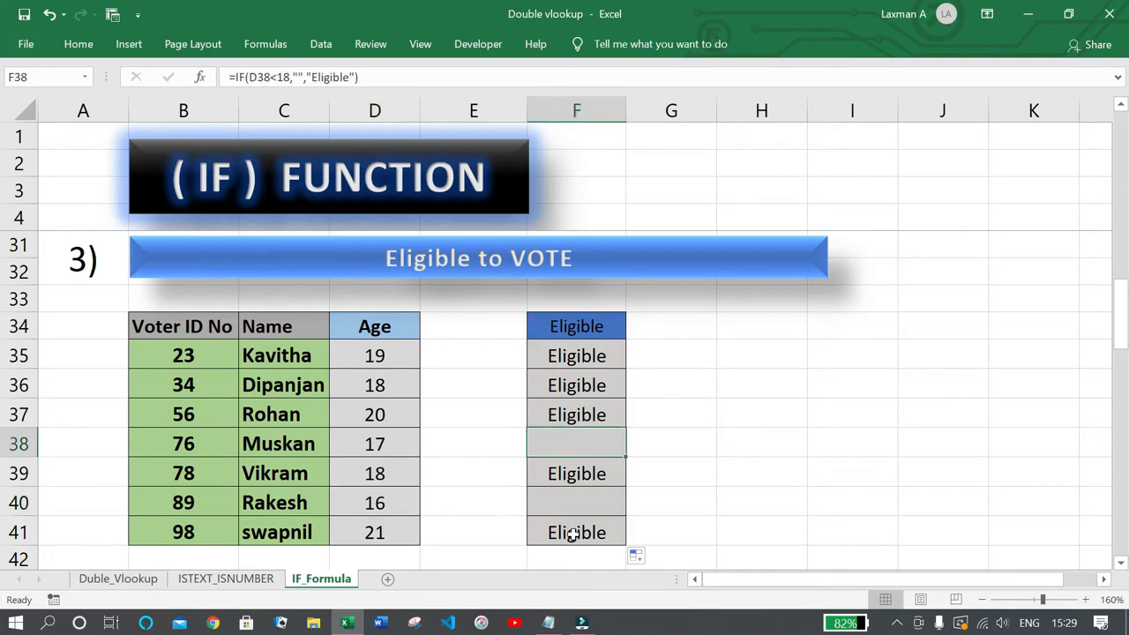
{"action": "left_click_drag", "start_coordinate": [396, 355], "coordinate": [393, 389]}
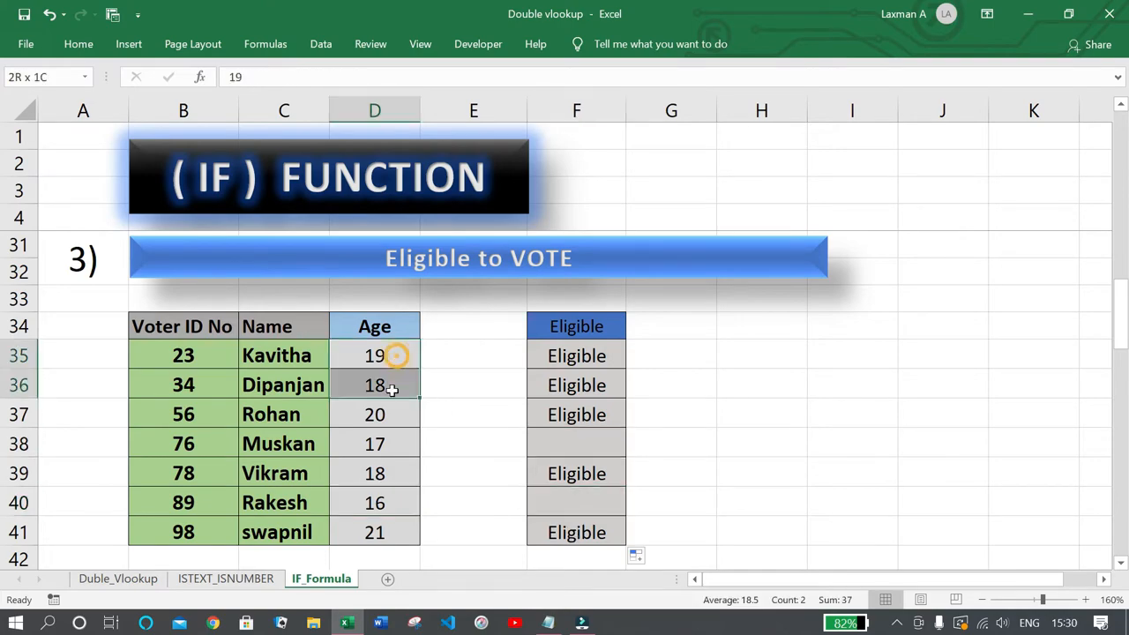
{"action": "left_click", "coordinate": [593, 415]}
{"action": "left_click", "coordinate": [761, 415]}
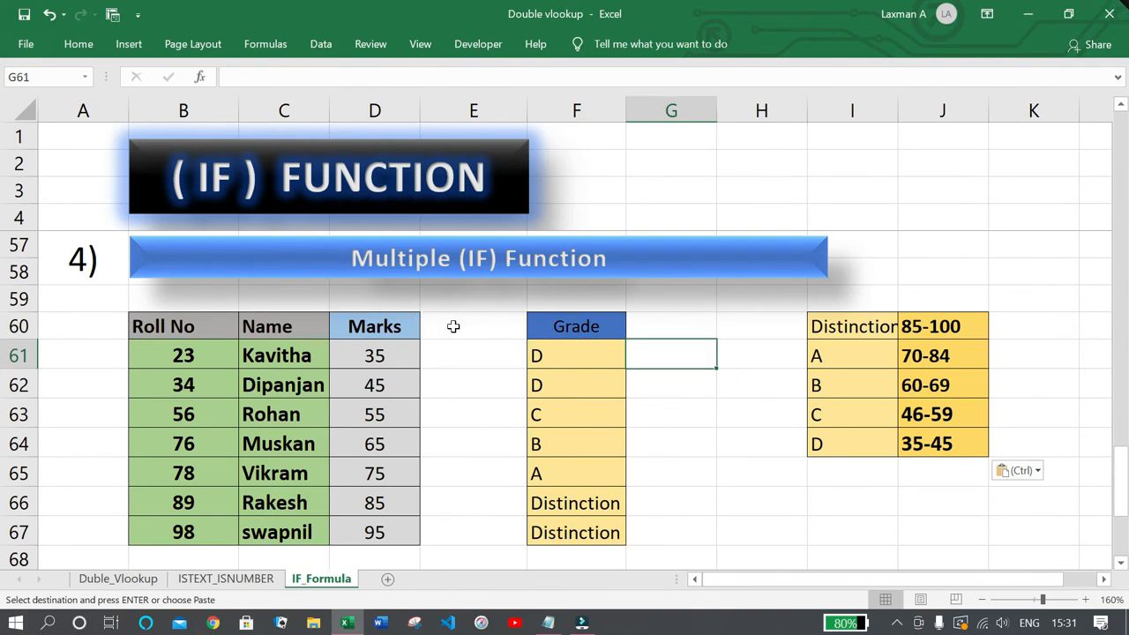
Examine the Roll No, Name and Marks columns in the Multiple (IF) Function table, B60:D67
{"action": "left_click", "coordinate": [458, 326]}
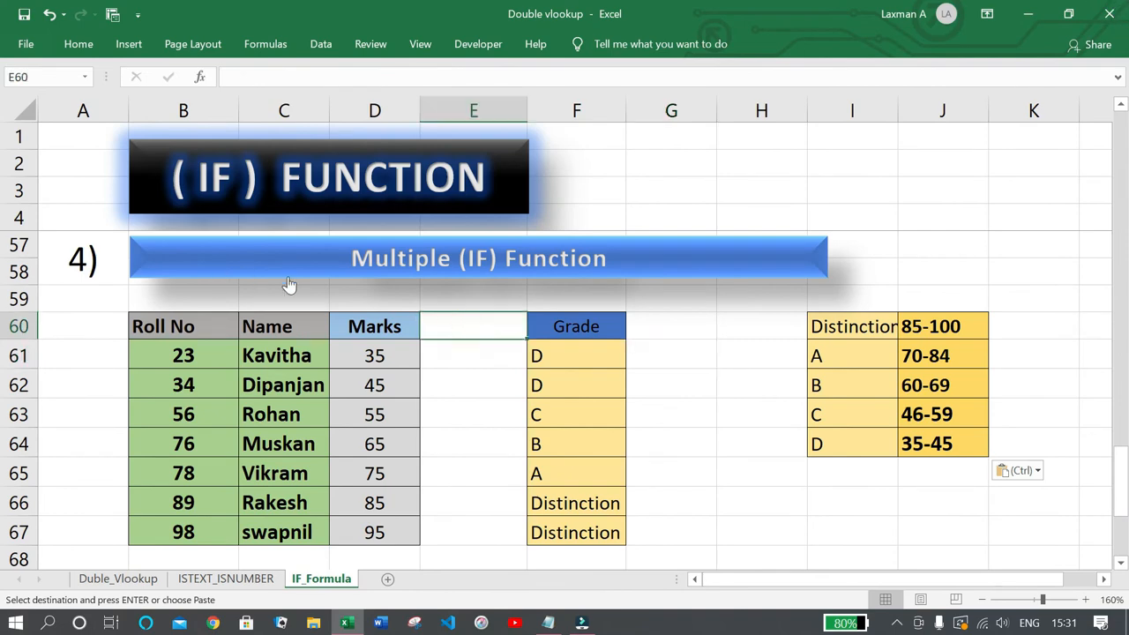
{"action": "left_click", "coordinate": [694, 402]}
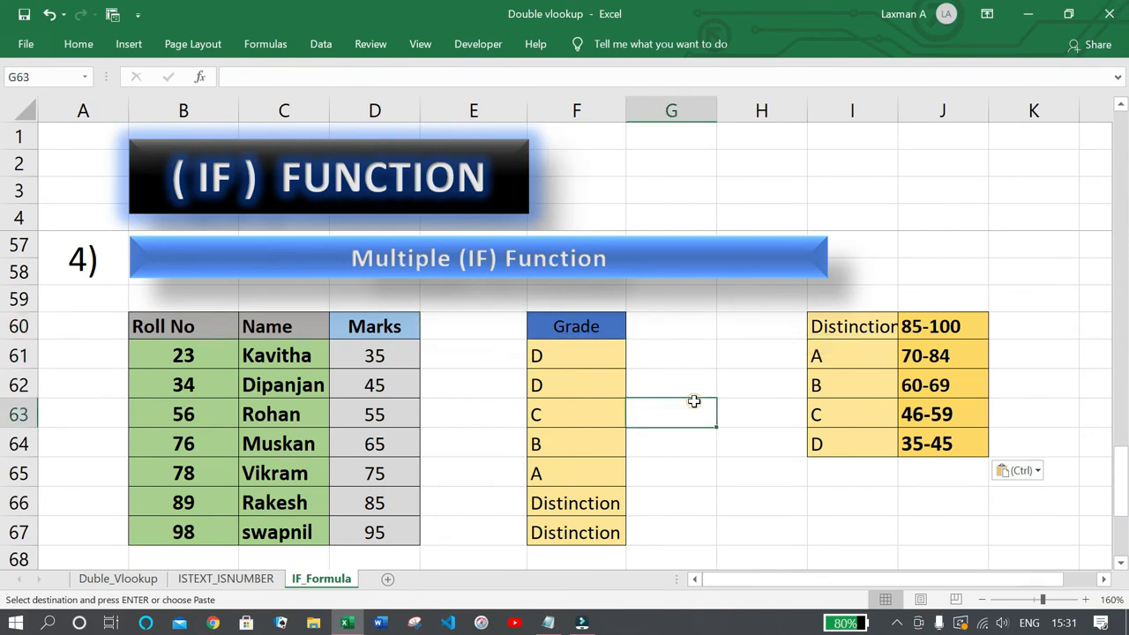
{"action": "left_click_drag", "start_coordinate": [182, 323], "coordinate": [357, 527]}
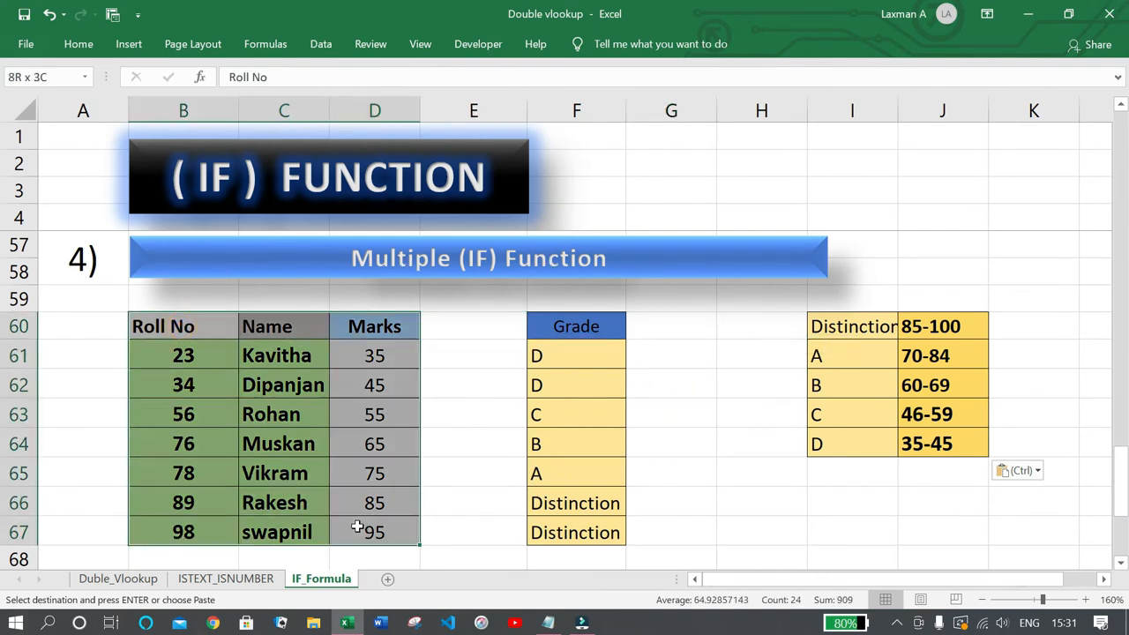
{"action": "left_click", "coordinate": [376, 357]}
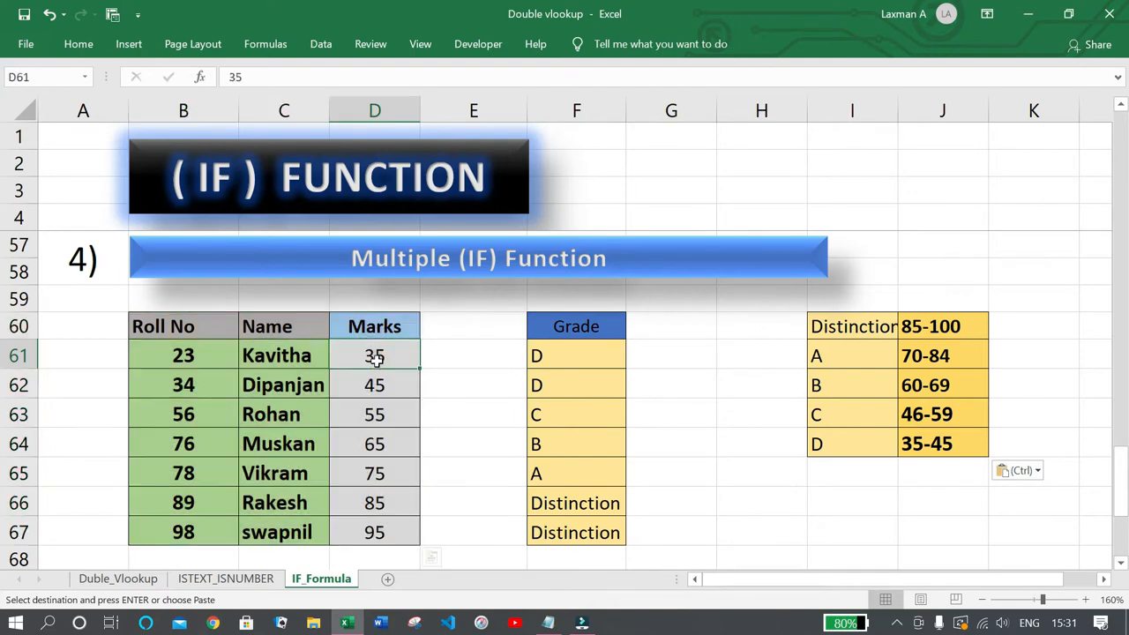
{"action": "left_click", "coordinate": [287, 338]}
{"action": "left_click", "coordinate": [178, 325]}
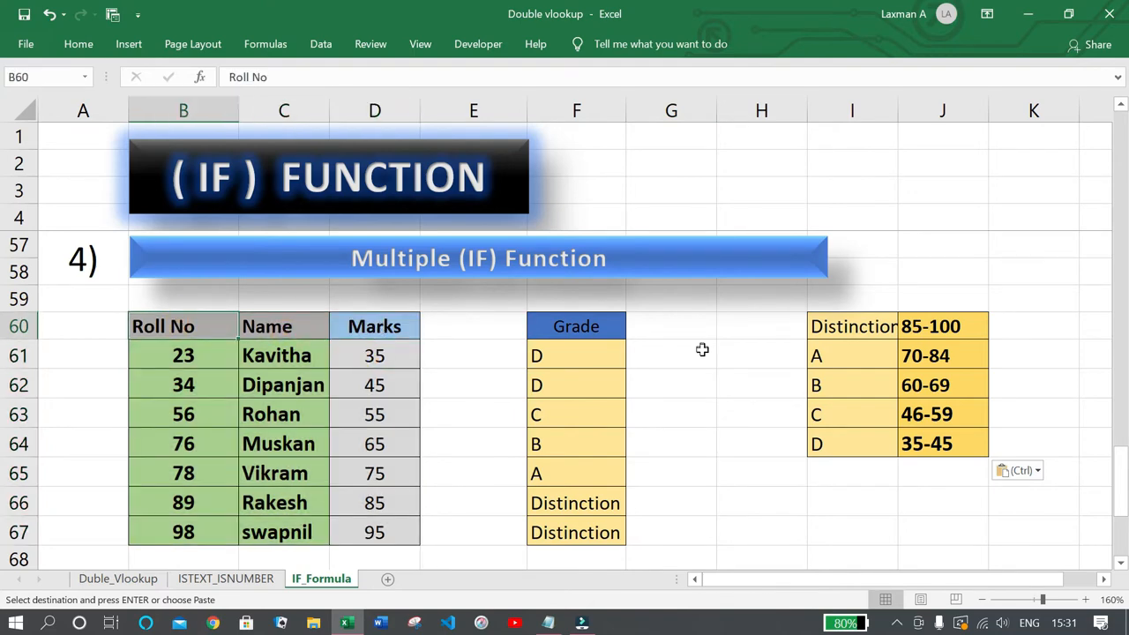
Compare the marks in D61:D64 row by row with the grades in F61:F64 and their nested IF formulas
{"action": "left_click", "coordinate": [593, 358]}
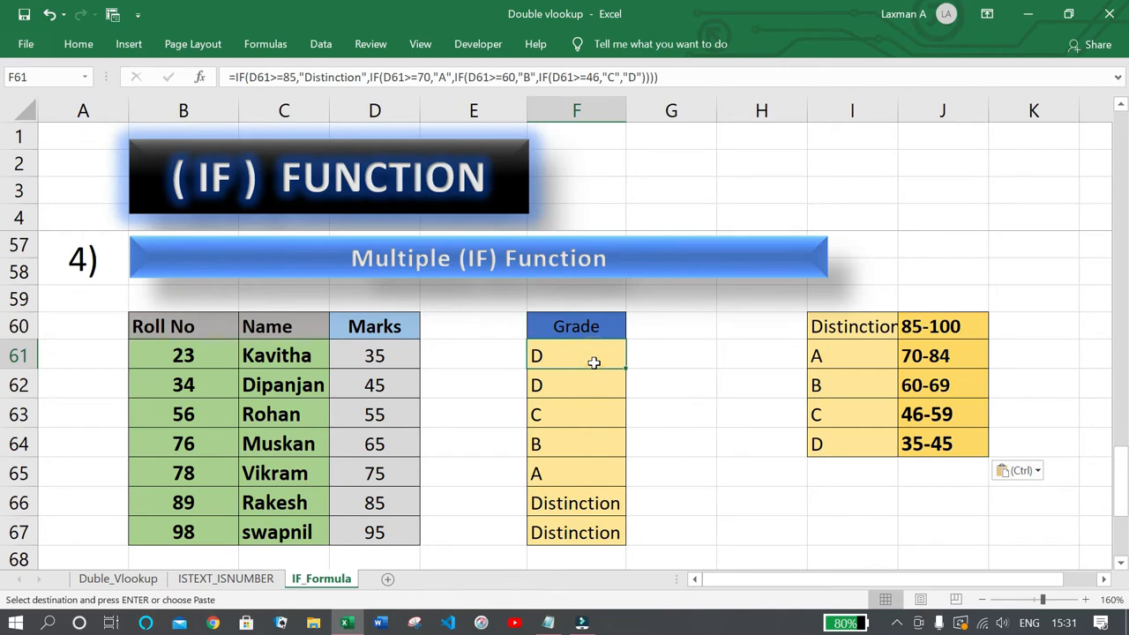
{"action": "left_click", "coordinate": [392, 357]}
{"action": "left_click", "coordinate": [541, 357]}
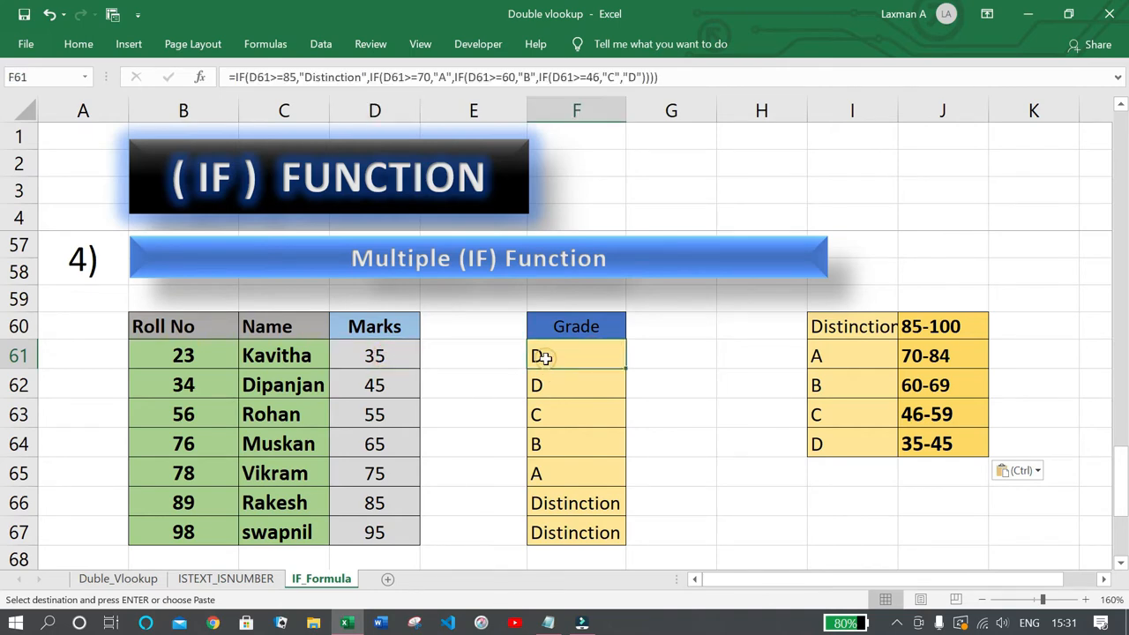
{"action": "left_click", "coordinate": [378, 379]}
{"action": "left_click", "coordinate": [529, 386]}
{"action": "left_click", "coordinate": [385, 416]}
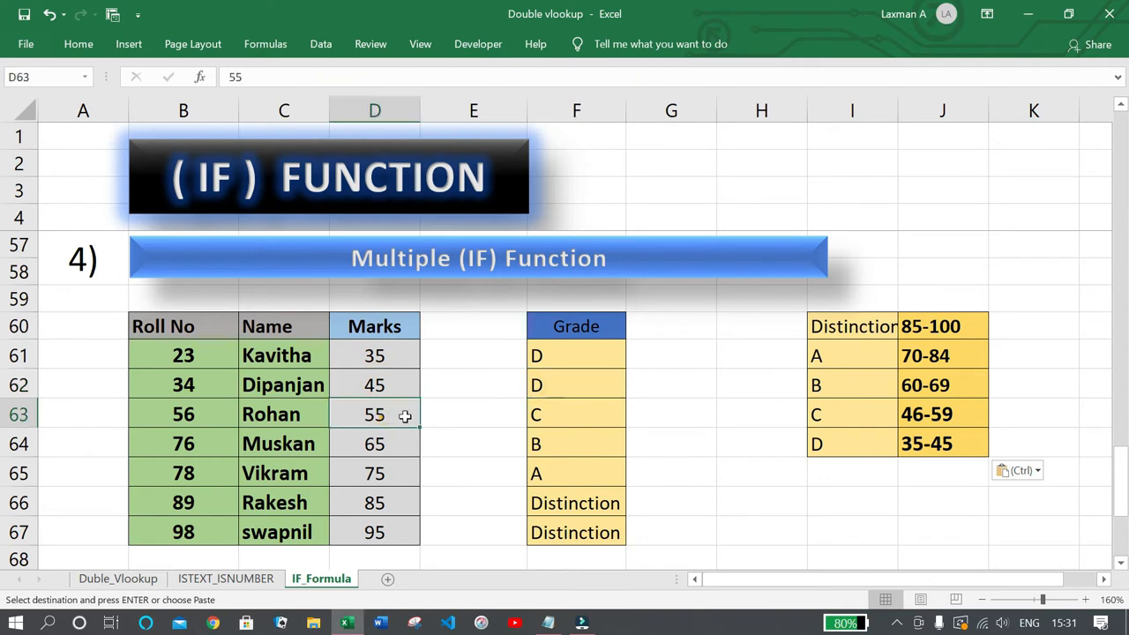
{"action": "left_click", "coordinate": [535, 416]}
{"action": "left_click", "coordinate": [381, 442]}
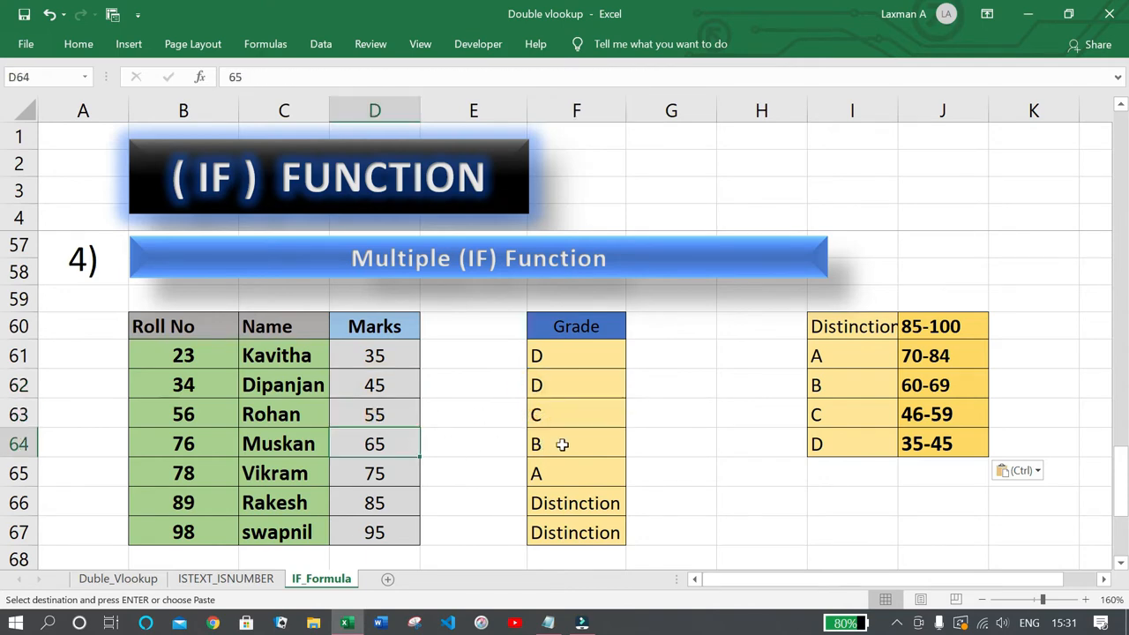
{"action": "left_click", "coordinate": [563, 445]}
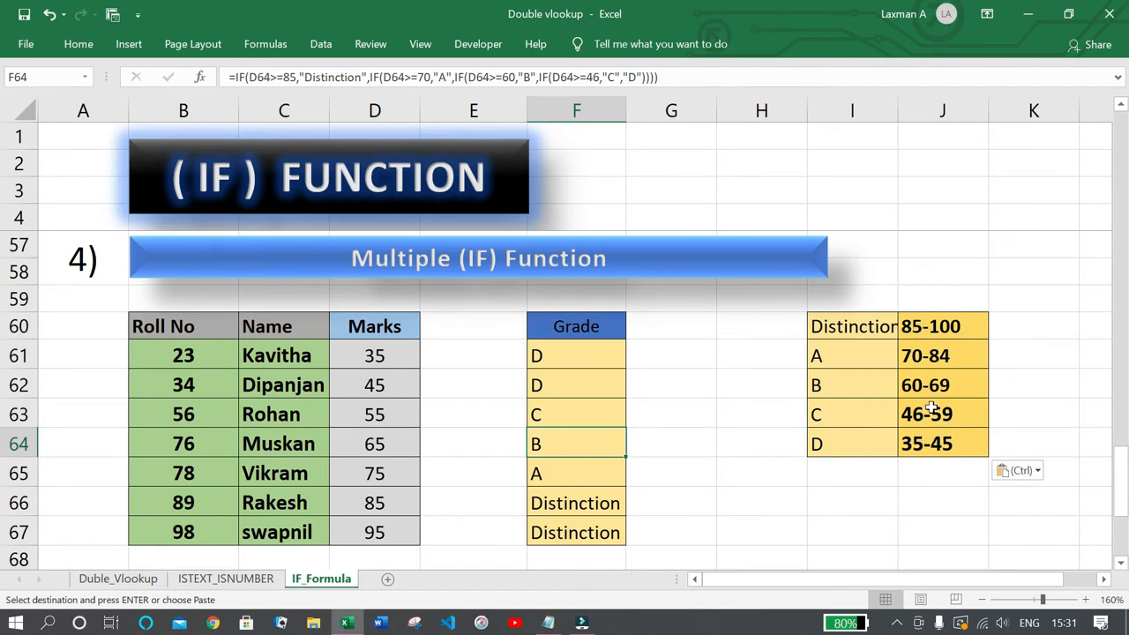
Review the grades D, C, B and A in I61:I64 against their mark ranges in the adjacent column
{"action": "left_click", "coordinate": [838, 447]}
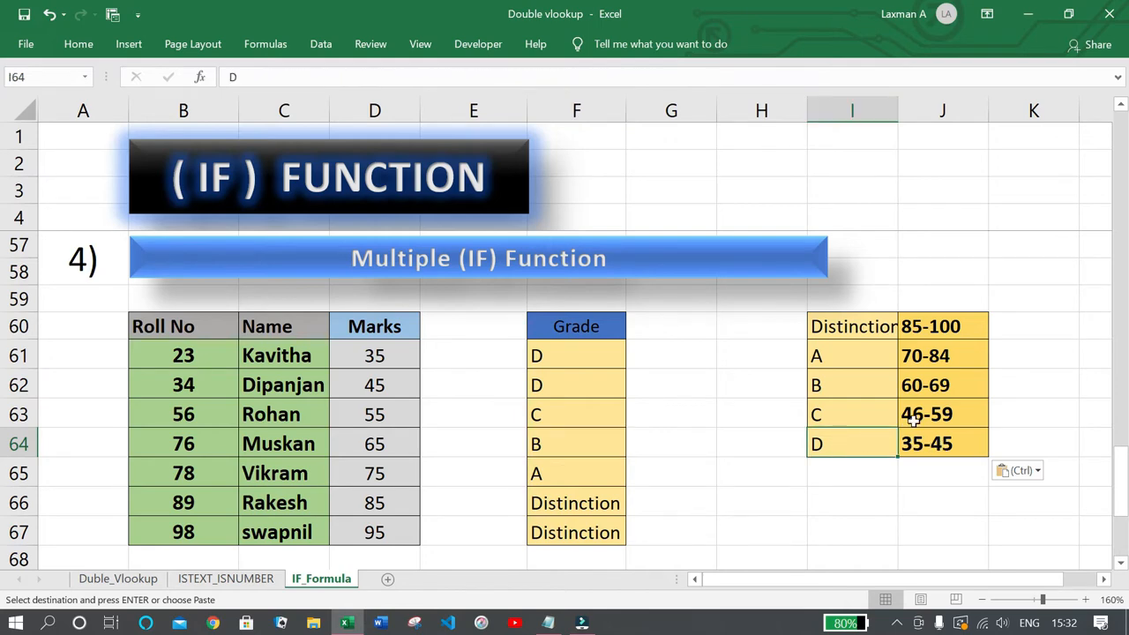
{"action": "left_click", "coordinate": [854, 410]}
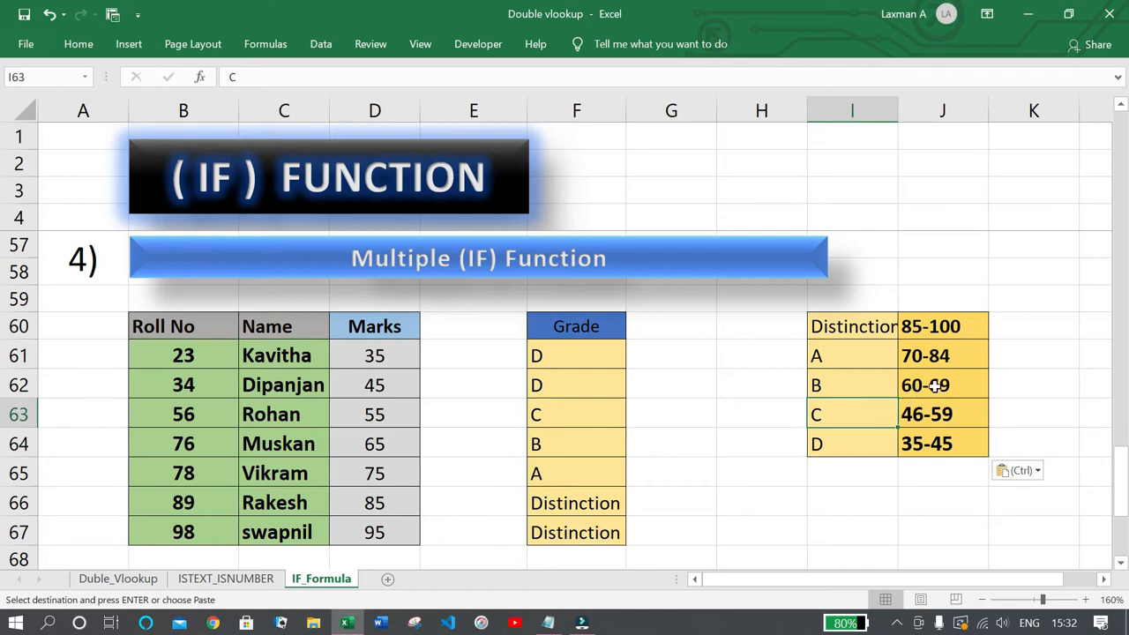
{"action": "left_click", "coordinate": [844, 382]}
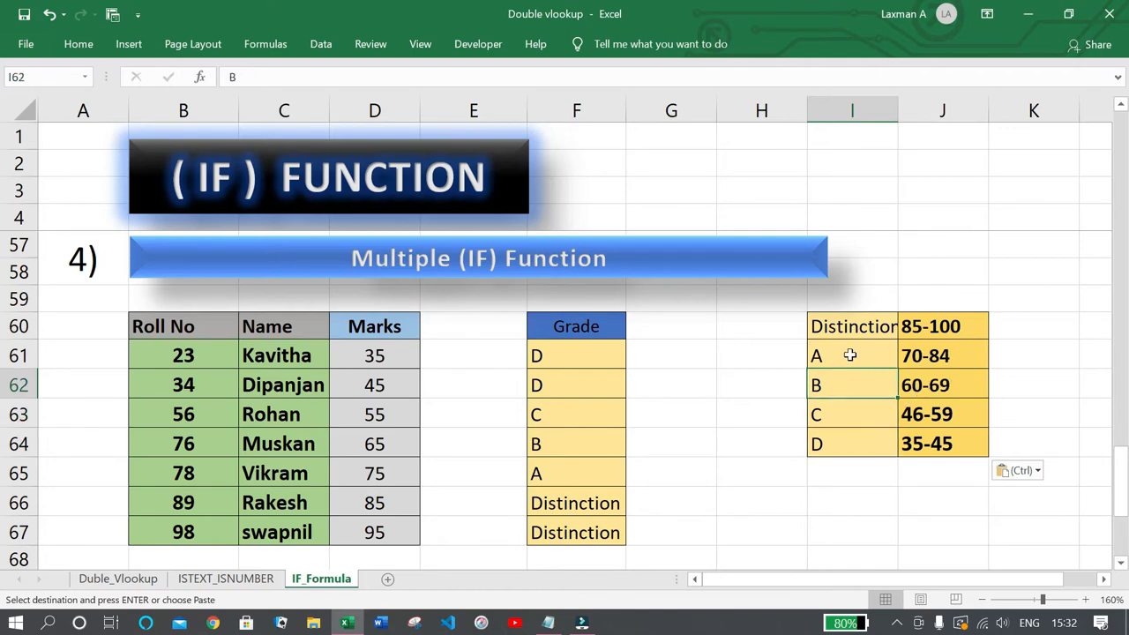
{"action": "left_click", "coordinate": [849, 354]}
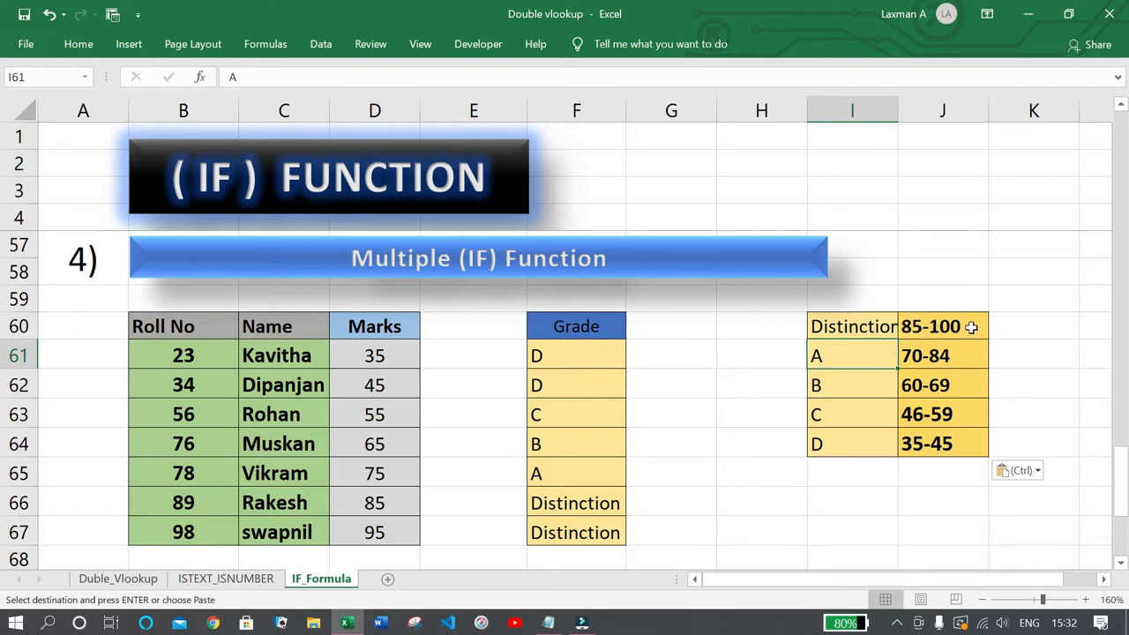
Autofit column I so the Distinction label in I60 fits its cell
{"action": "left_click", "coordinate": [829, 326]}
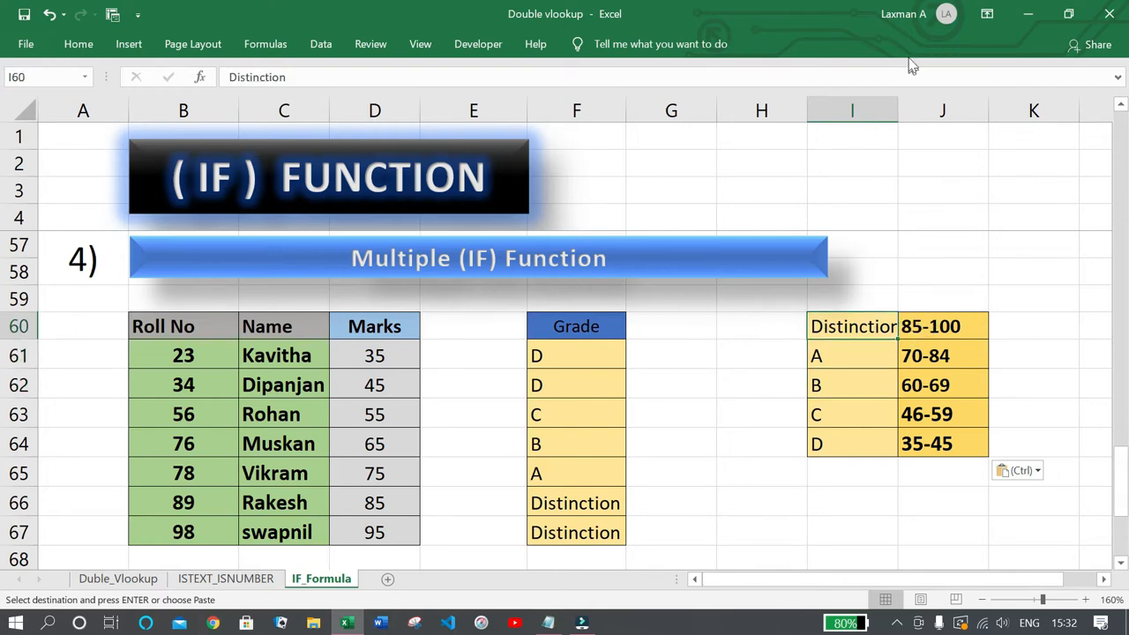
{"action": "double_click", "coordinate": [898, 109]}
{"action": "left_click", "coordinate": [873, 385]}
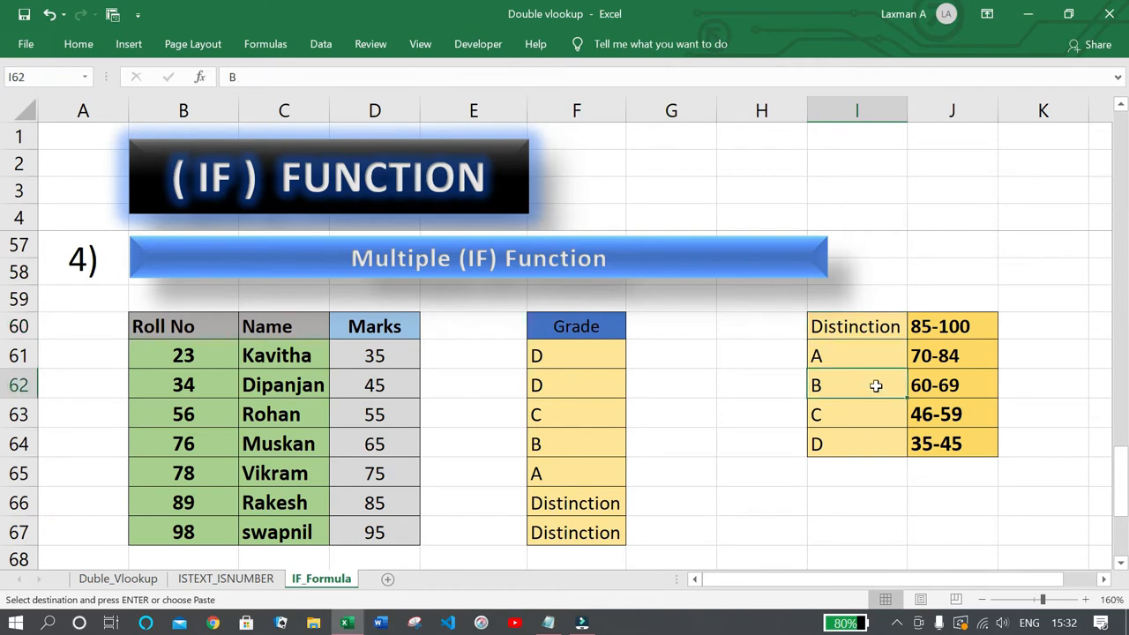
Review the mark ranges in J60:J64 and clear the existing grades from F61:F67
{"action": "left_click", "coordinate": [647, 438]}
{"action": "left_click_drag", "start_coordinate": [933, 333], "coordinate": [938, 441]}
{"action": "left_click", "coordinate": [683, 400]}
{"action": "left_click", "coordinate": [579, 354]}
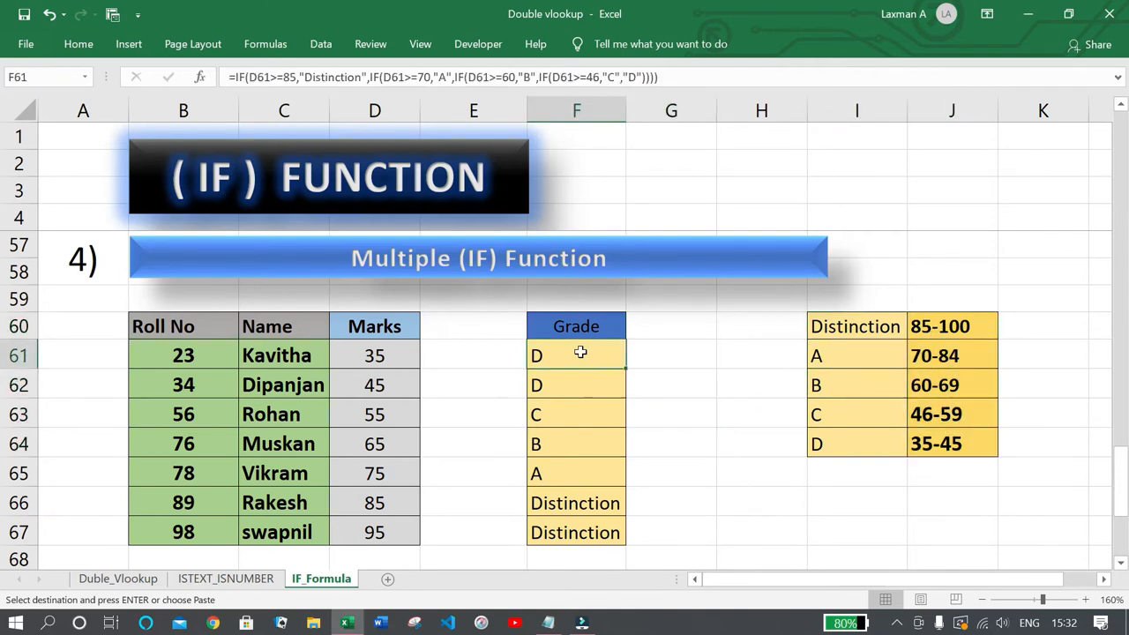
{"action": "left_click_drag", "start_coordinate": [578, 358], "coordinate": [559, 517]}
{"action": "key", "text": "ctrl+v"}
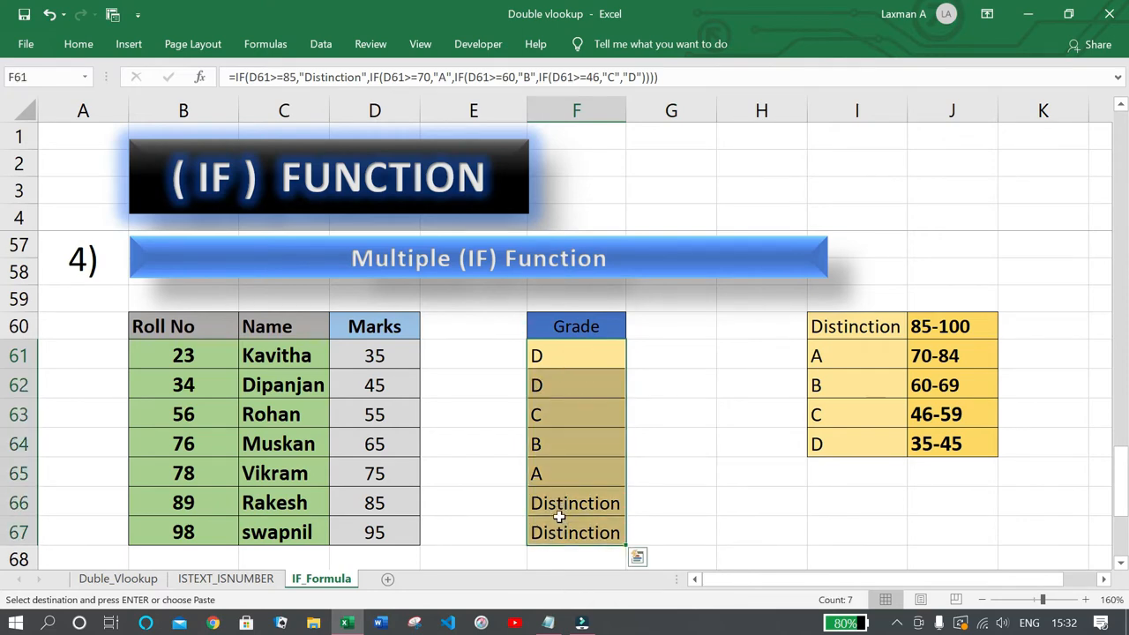
{"action": "key", "text": "Delete"}
{"action": "left_click", "coordinate": [676, 450]}
Start the grade formula in F61 with =IF(D61>=85,"Distinction", as its first condition and result
{"action": "left_click", "coordinate": [580, 356]}
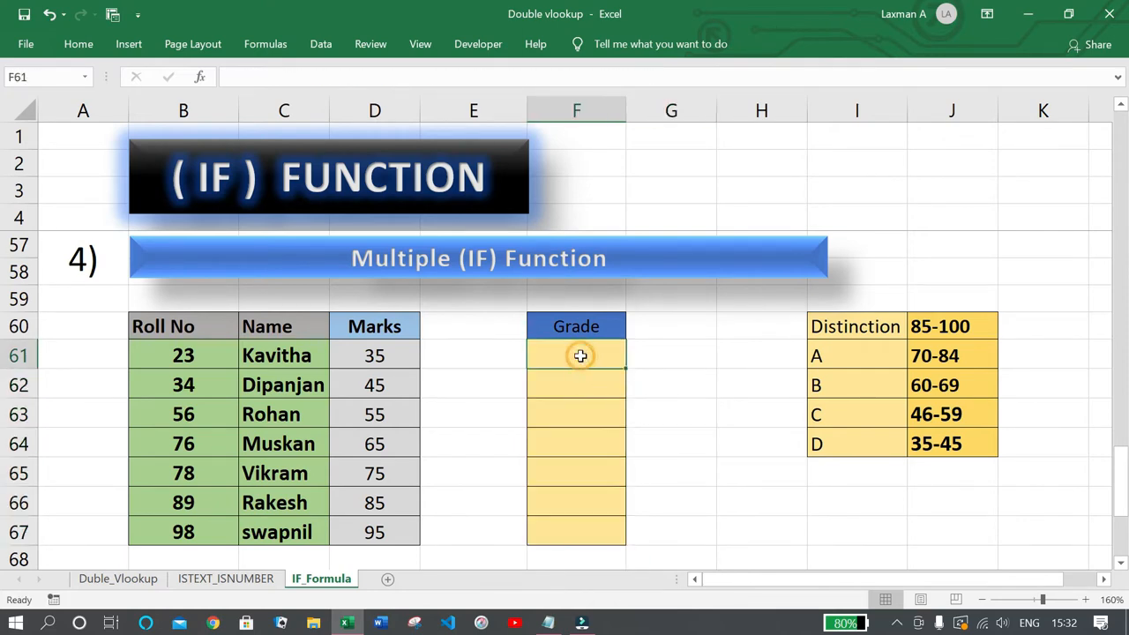
{"action": "type", "text": "=if"}
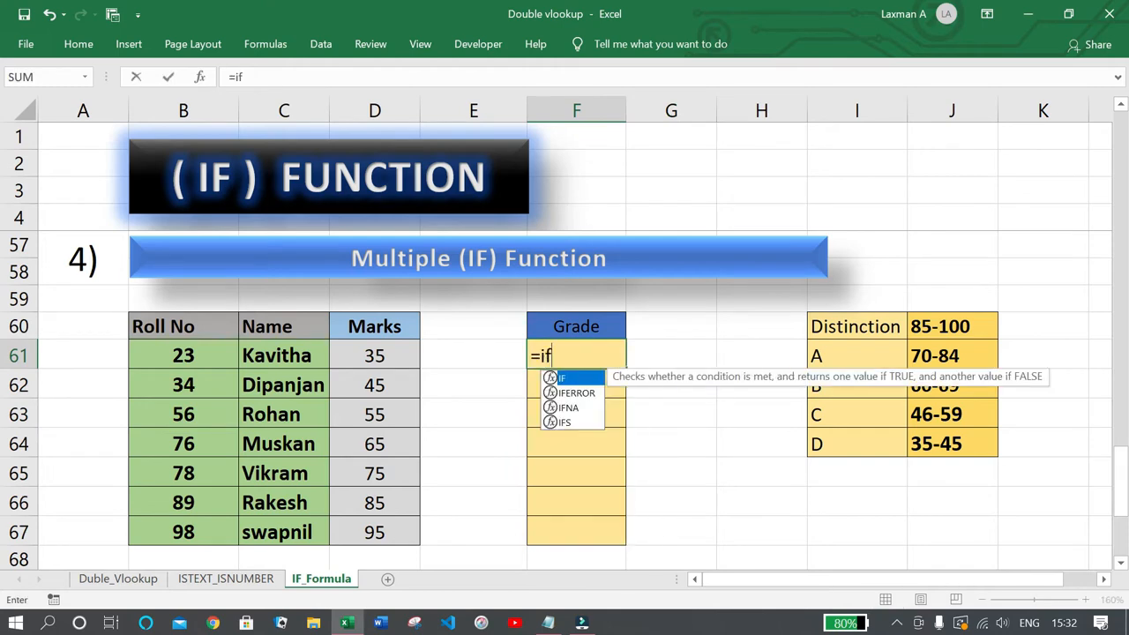
{"action": "key", "text": "Tab"}
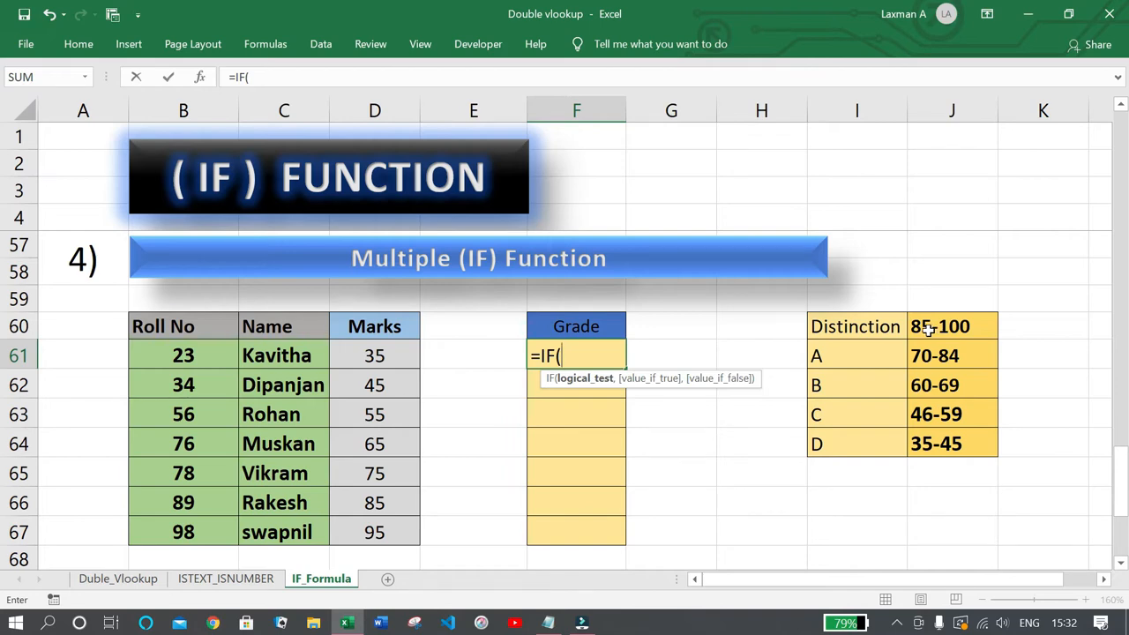
{"action": "left_click", "coordinate": [377, 356]}
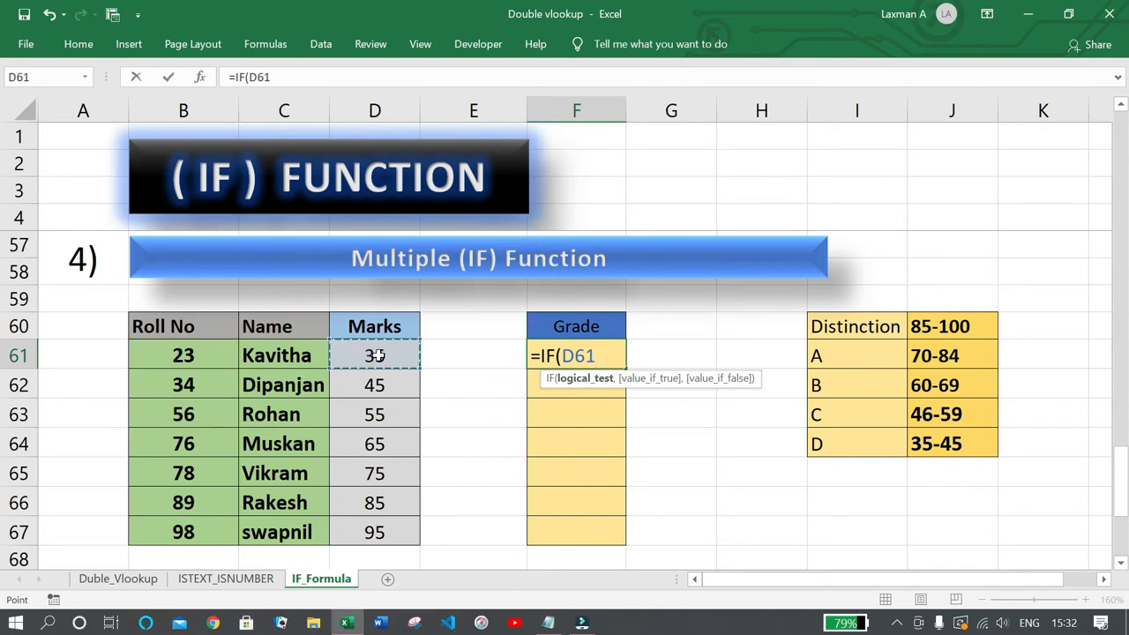
{"action": "type", "text": ">"}
{"action": "type", "text": "=85,"}
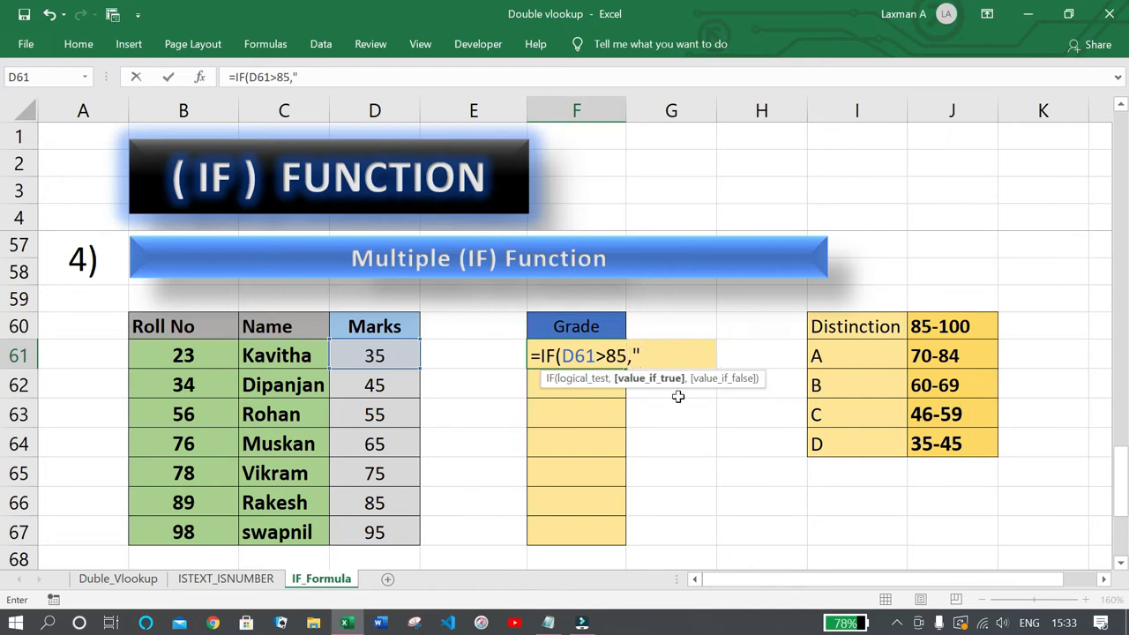
{"action": "type", "text": "Distinction\""}
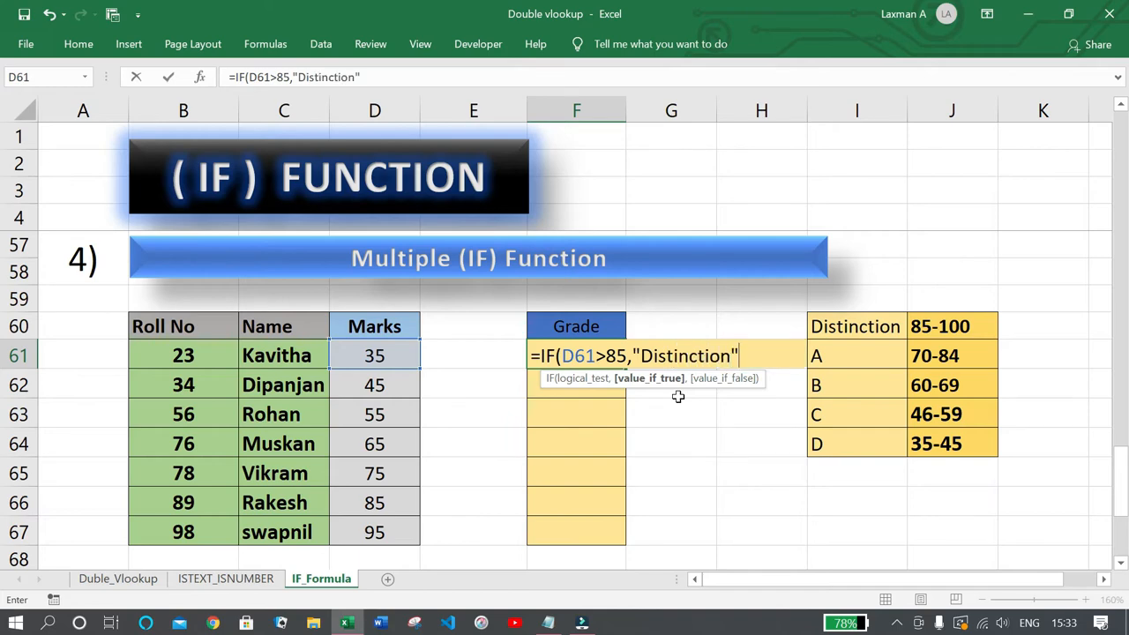
{"action": "type", "text": ","}
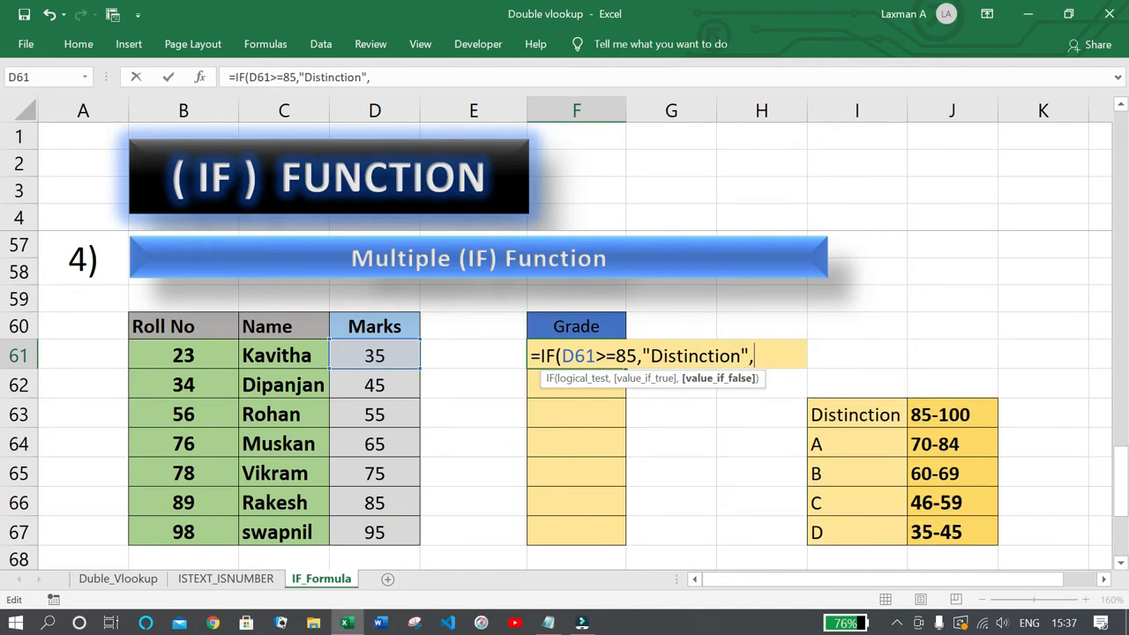
Nest a second condition in the F61 grade formula: IF(D61>=70,"A",
{"action": "type", "text": "if"}
{"action": "key", "text": "Tab"}
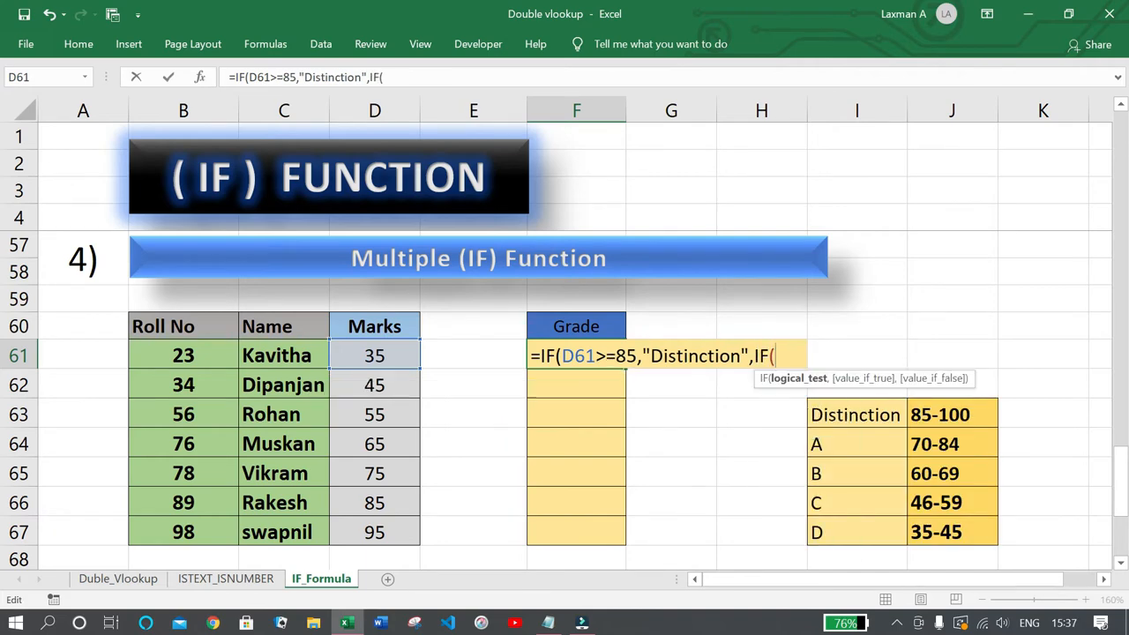
{"action": "left_click", "coordinate": [376, 358]}
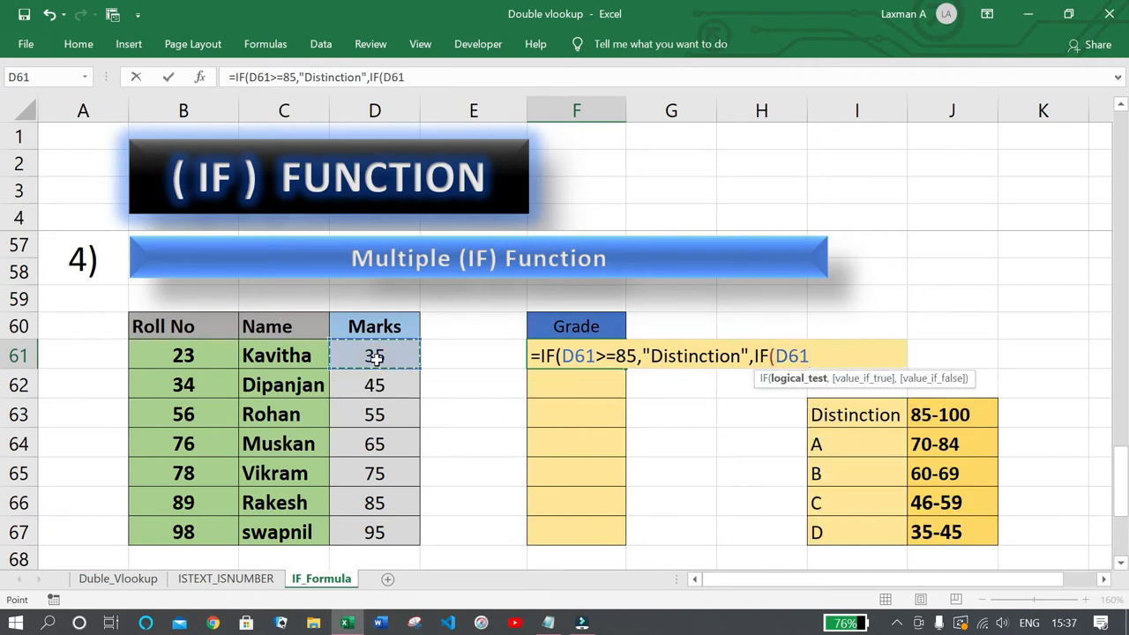
{"action": "type", "text": ">=7"}
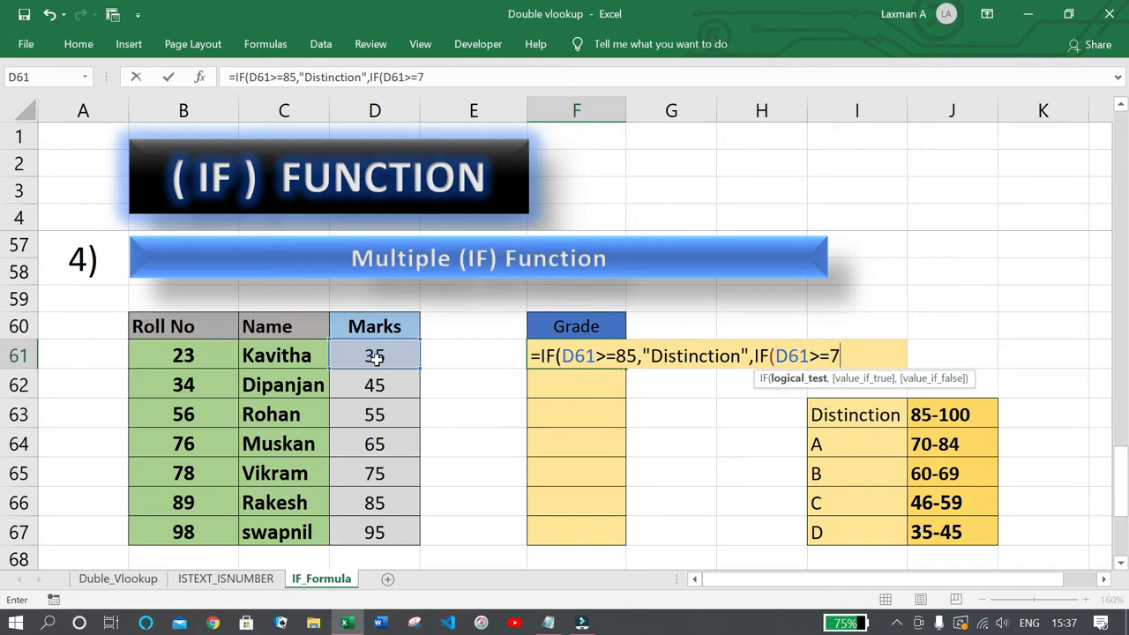
{"action": "type", "text": "0,"}
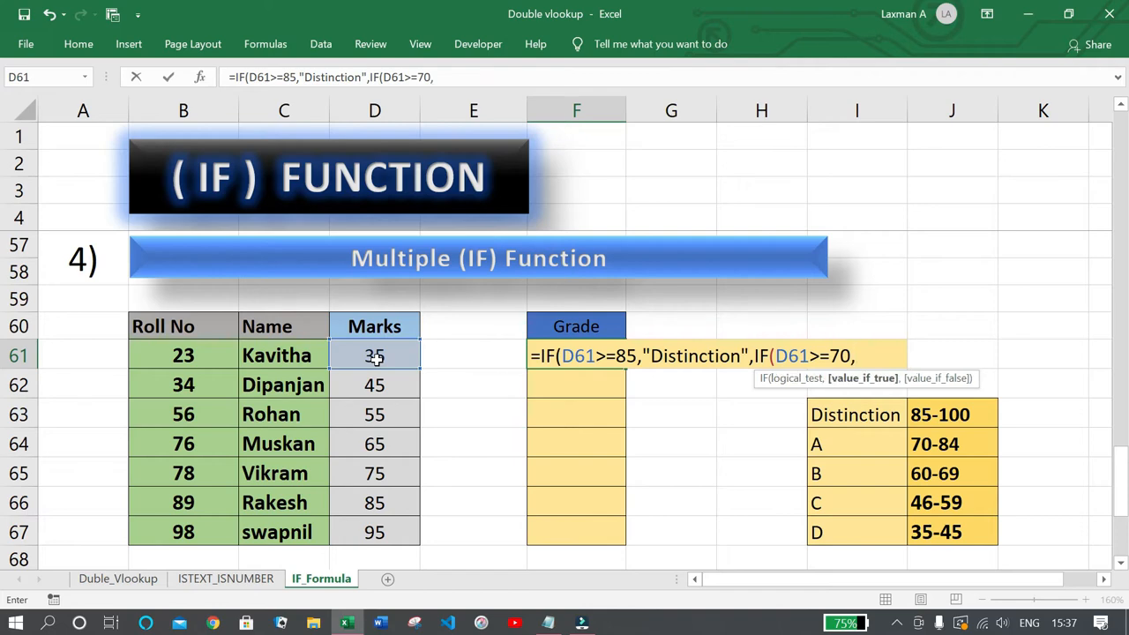
{"action": "type", "text": "\"A\","}
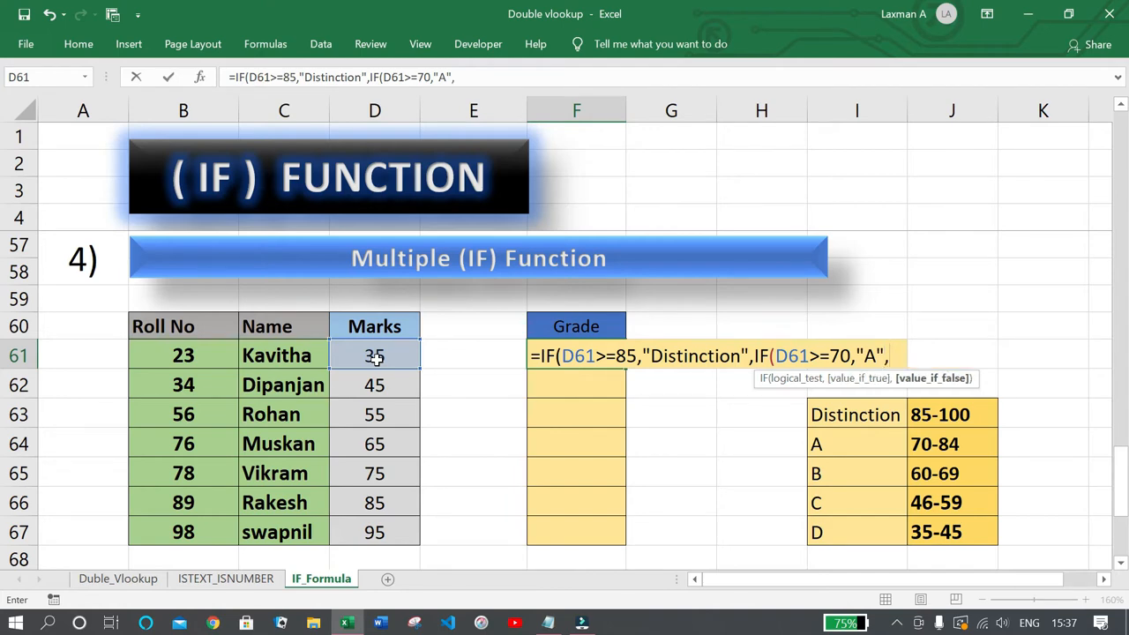
Nest a third condition in the F61 grade formula: IF(D61>=60,"B",
{"action": "type", "text": "IF("}
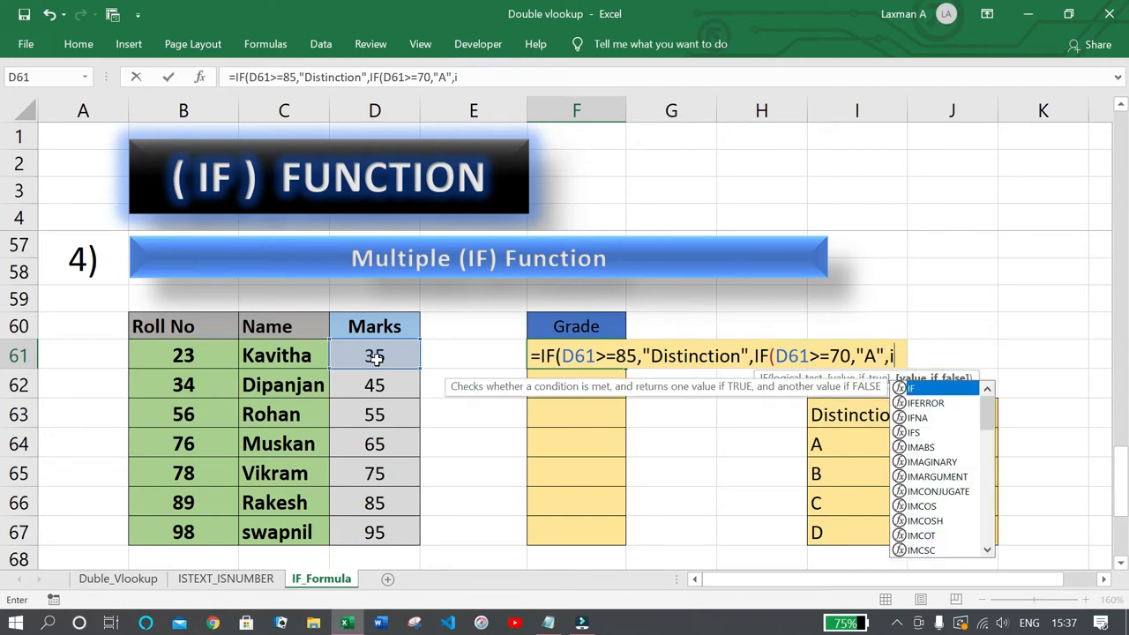
{"action": "left_click", "coordinate": [379, 356]}
{"action": "type", "text": ">="}
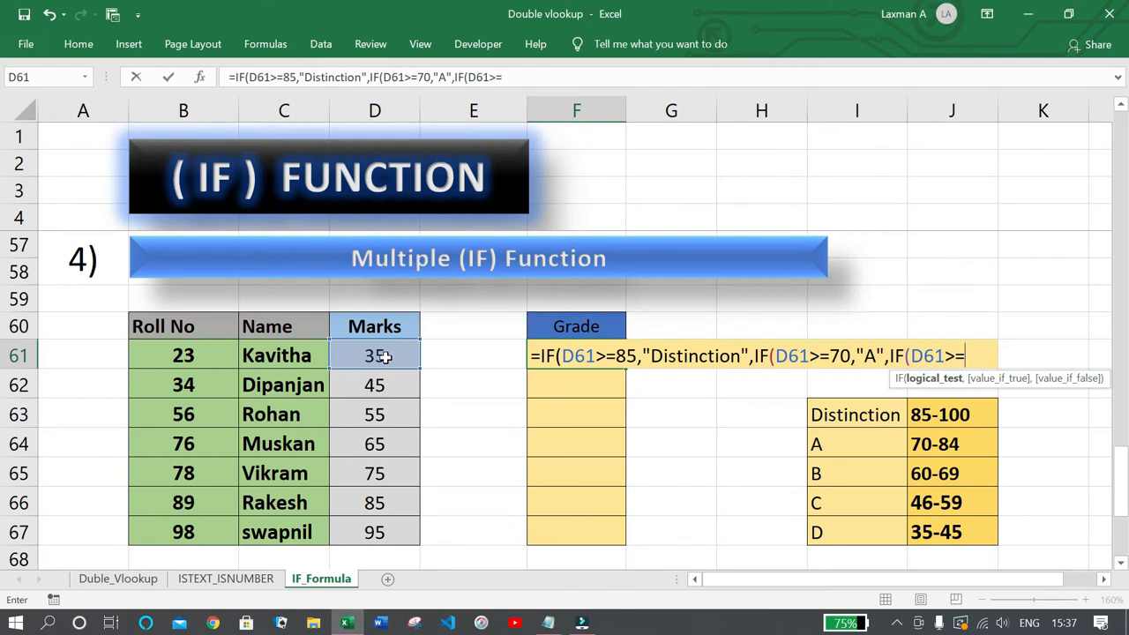
{"action": "type", "text": "60"}
{"action": "type", "text": ","}
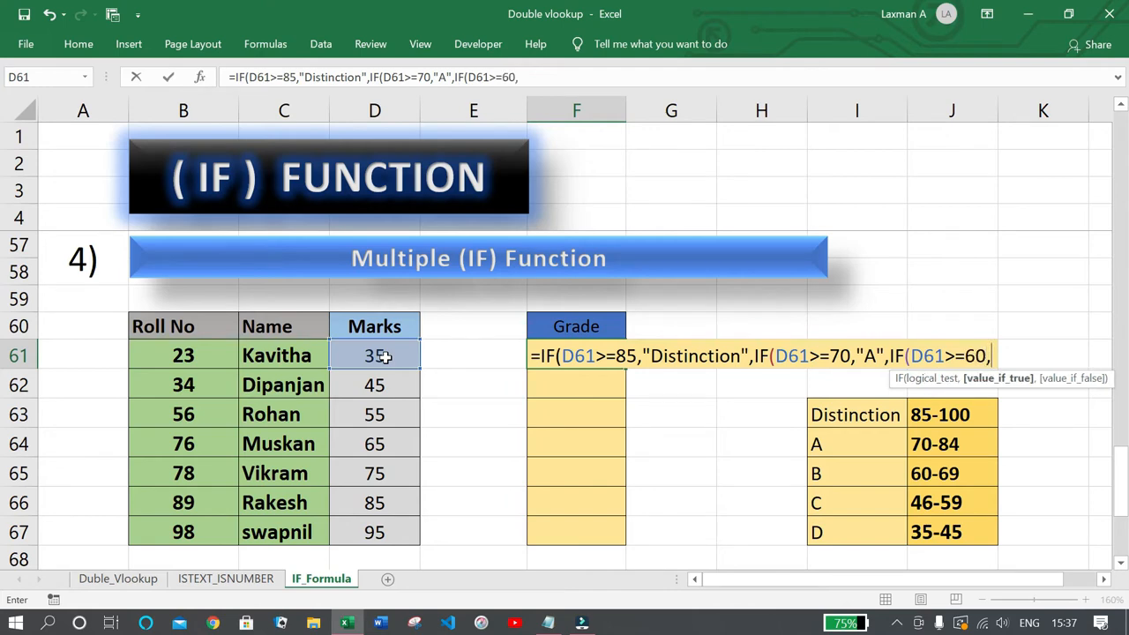
{"action": "type", "text": "\""}
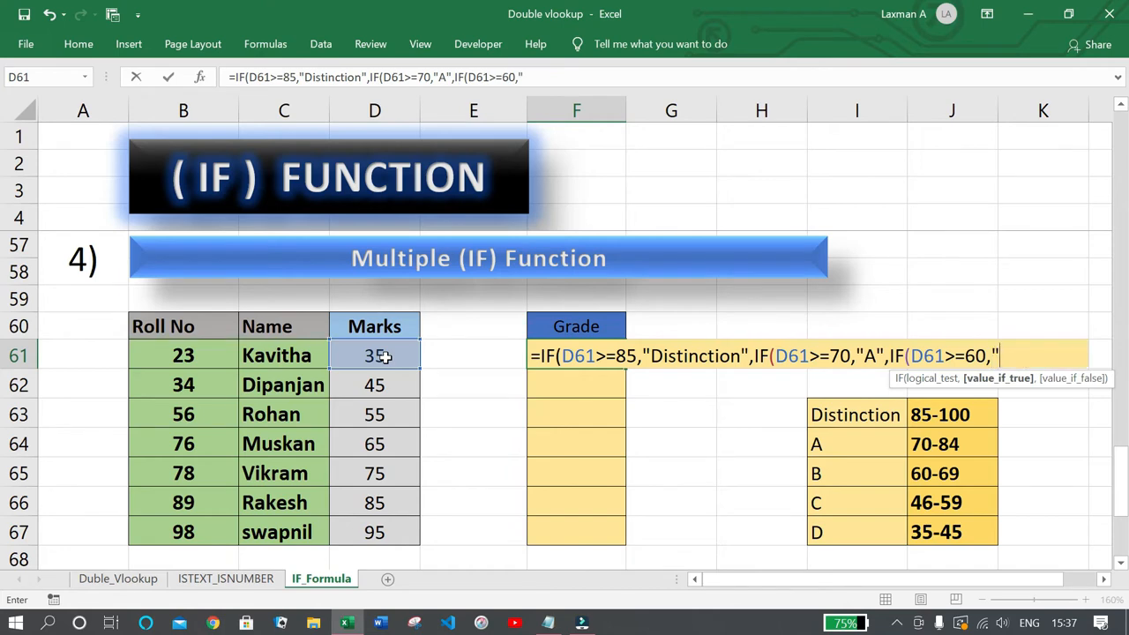
{"action": "type", "text": "B\","}
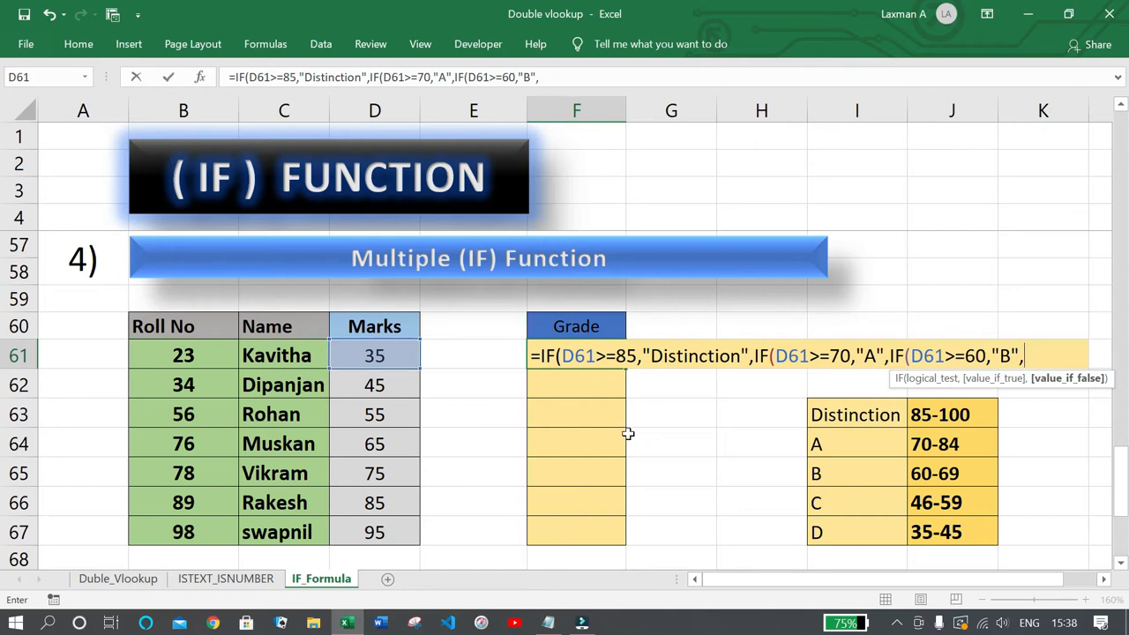
Nest a fourth condition in the F61 grade formula: IF(D61>=46,"C",
{"action": "type", "text": "if"}
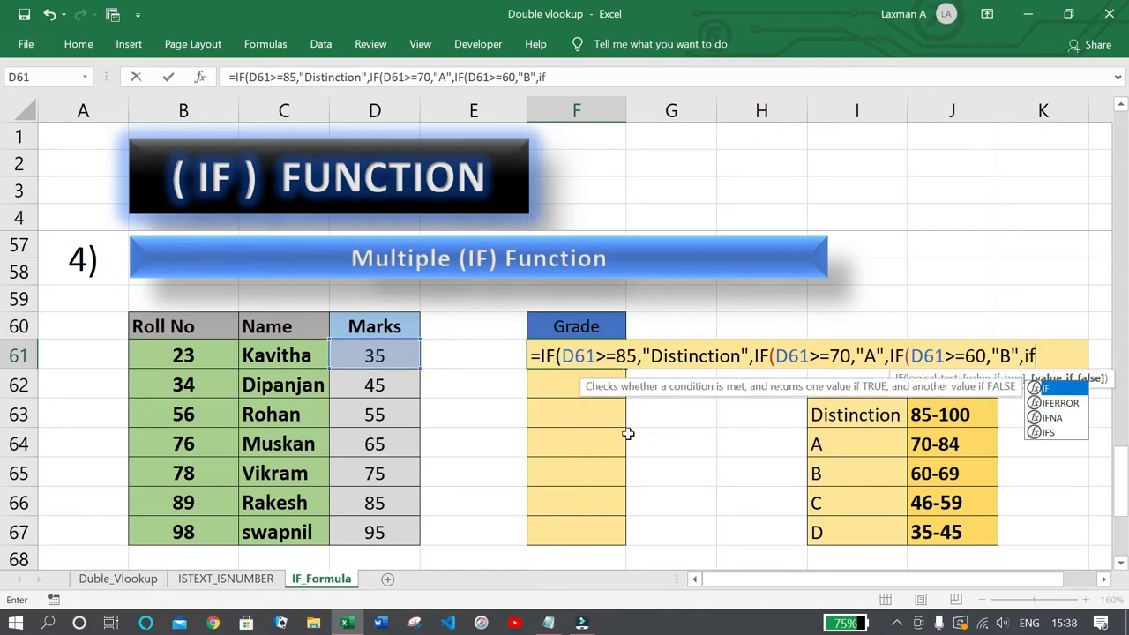
{"action": "key", "text": "Tab"}
{"action": "left_click", "coordinate": [397, 356]}
{"action": "type", "text": ">="}
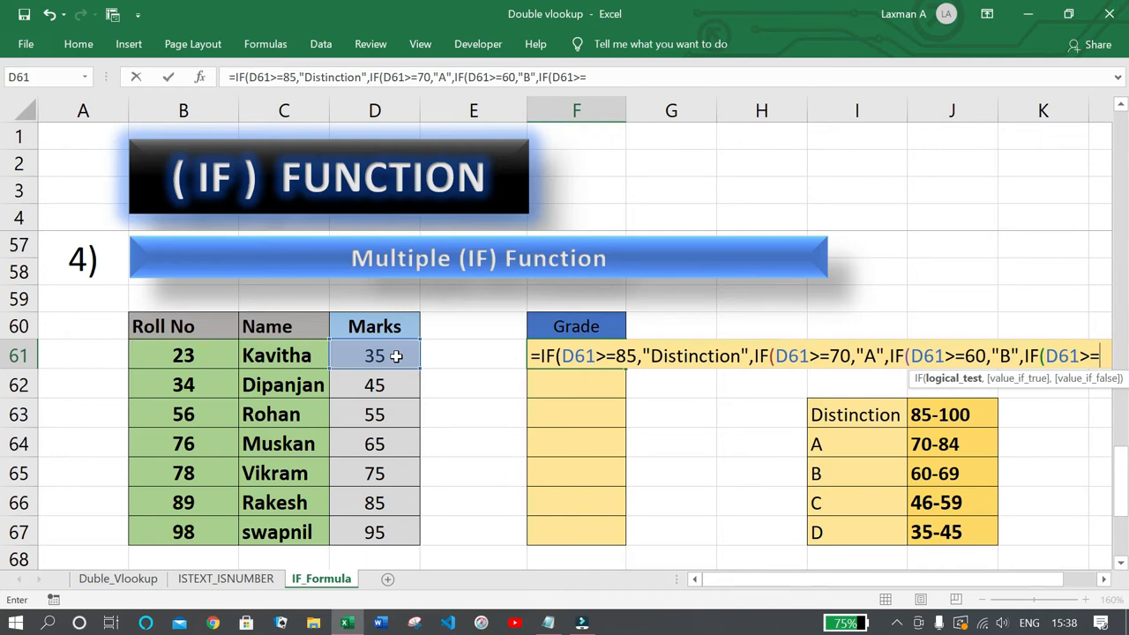
{"action": "type", "text": "46,"}
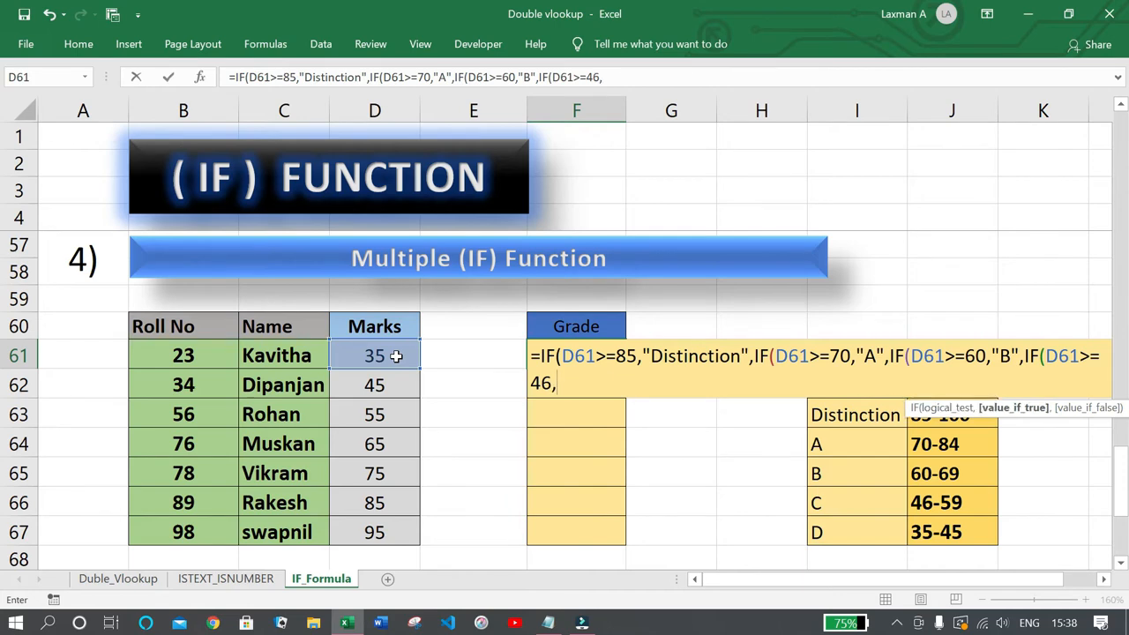
{"action": "type", "text": "\"C\","}
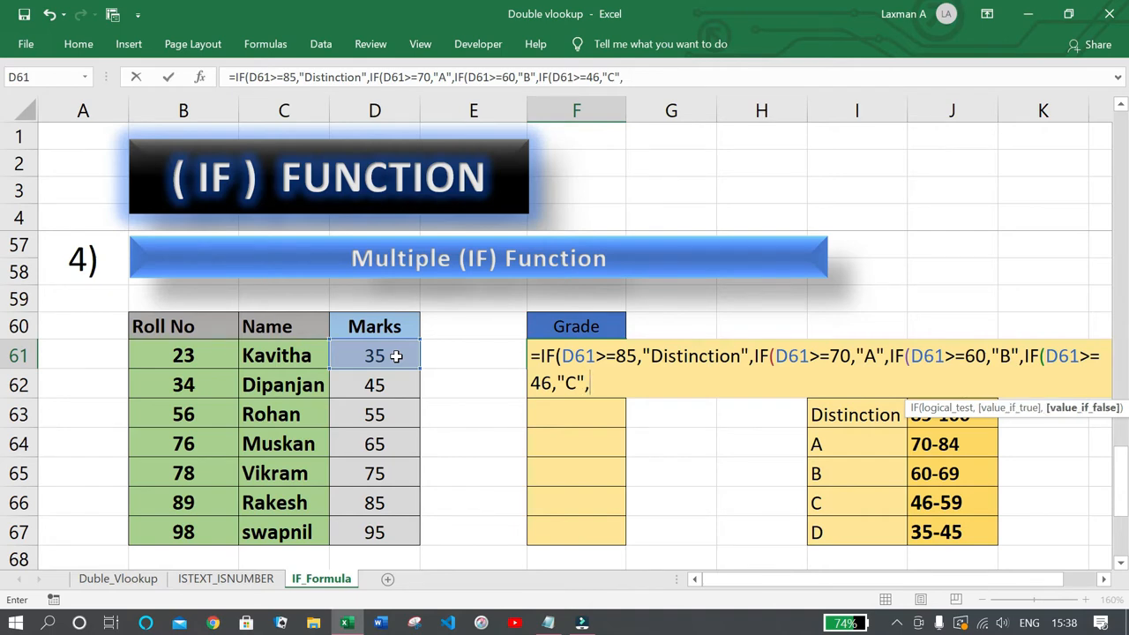
Complete the F61 formula with "D" as the final result and four closing parentheses, and check it against the mark in D61
{"action": "type", "text": "\"D\")"}
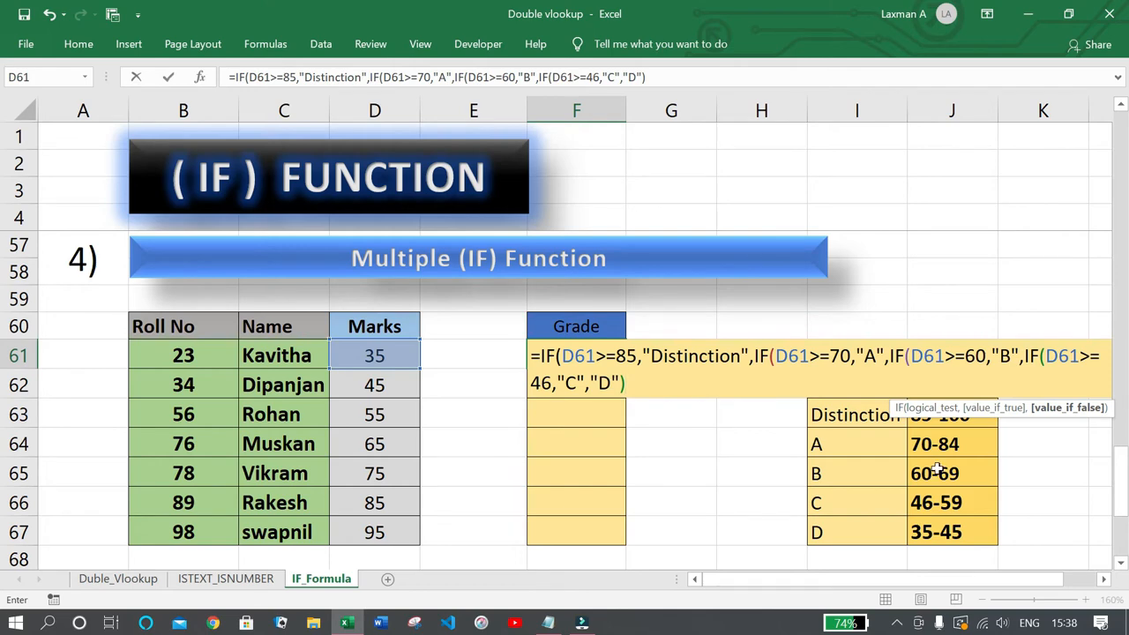
{"action": "type", "text": ")))"}
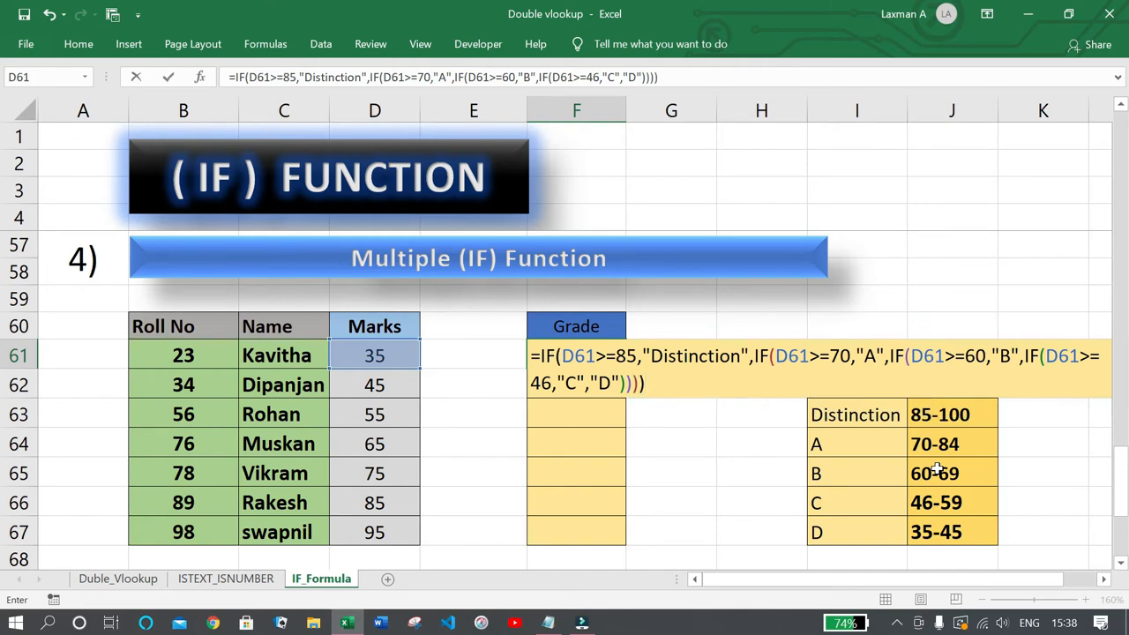
{"action": "key", "text": "Return"}
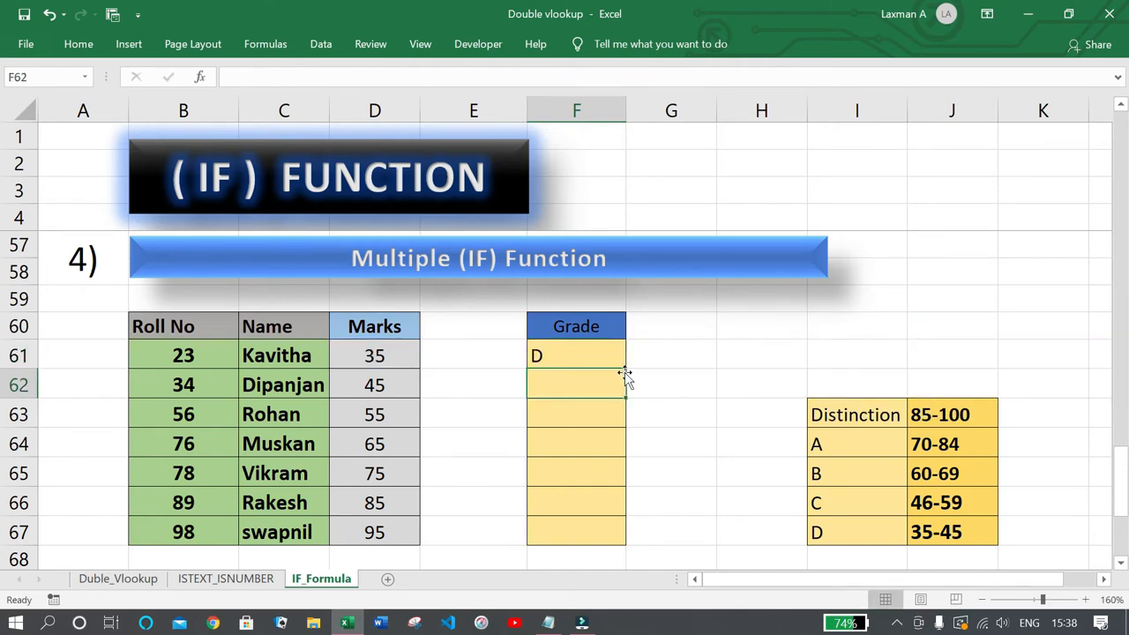
{"action": "left_click", "coordinate": [598, 351]}
{"action": "left_click", "coordinate": [381, 349]}
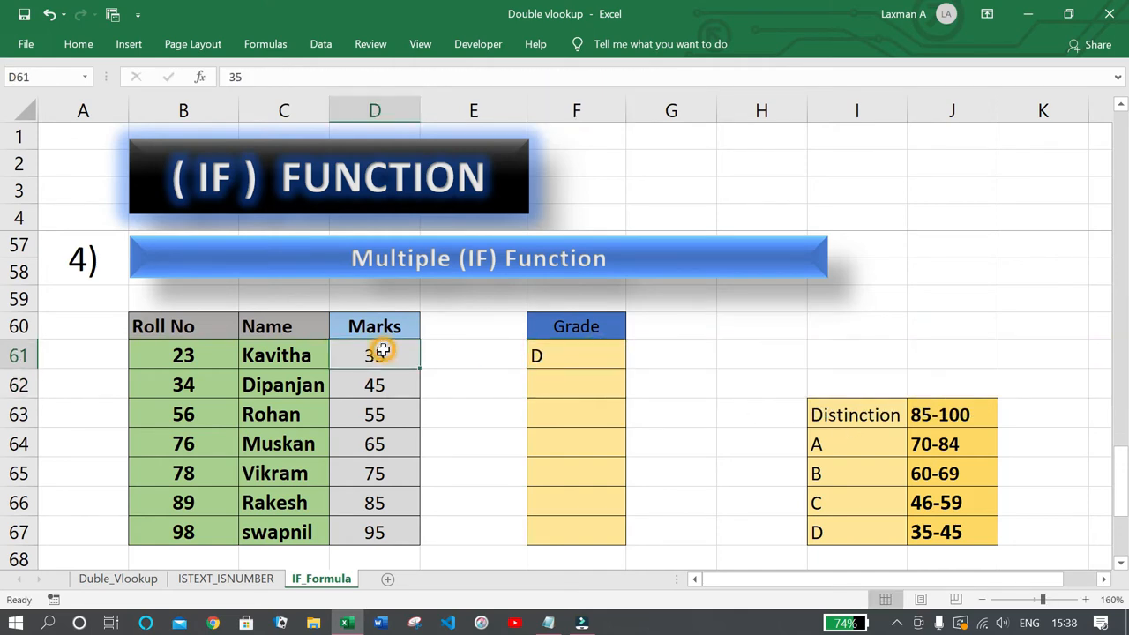
{"action": "left_click", "coordinate": [554, 365]}
Start the grade formula in F62 with =IF(D62>=85,"Distinction", as its first condition and result
{"action": "left_click", "coordinate": [590, 385]}
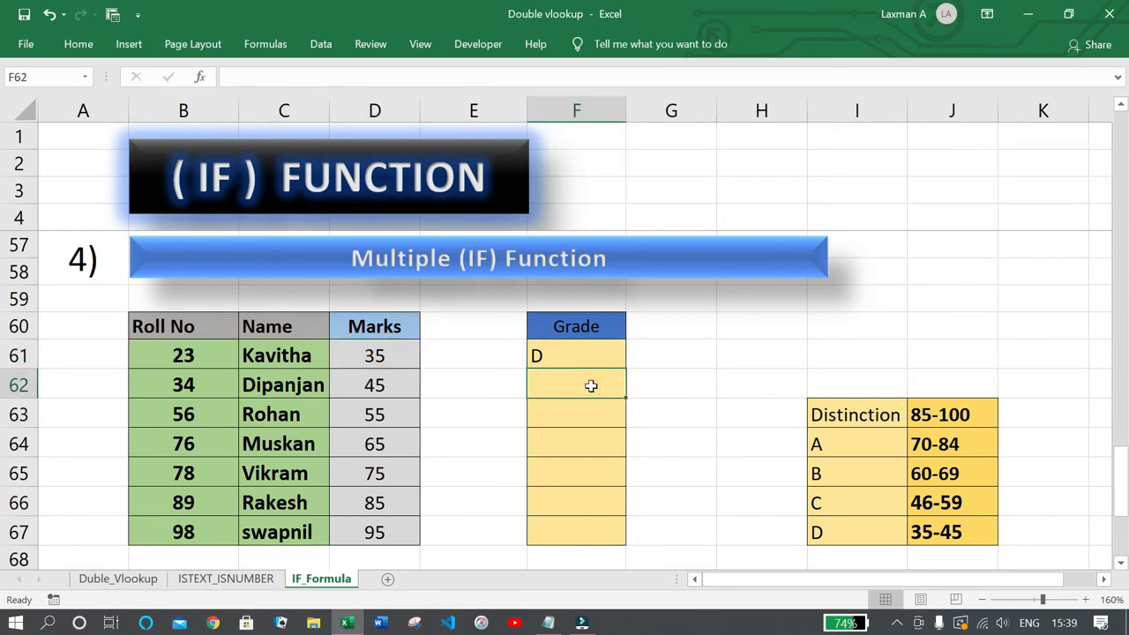
{"action": "type", "text": "=if"}
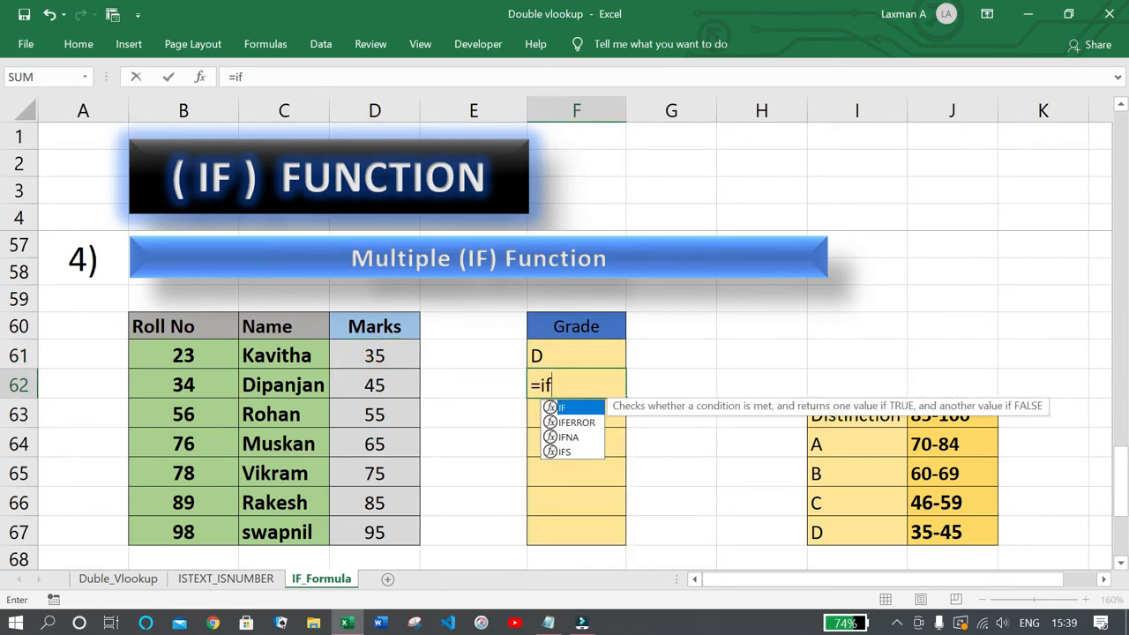
{"action": "key", "text": "Tab"}
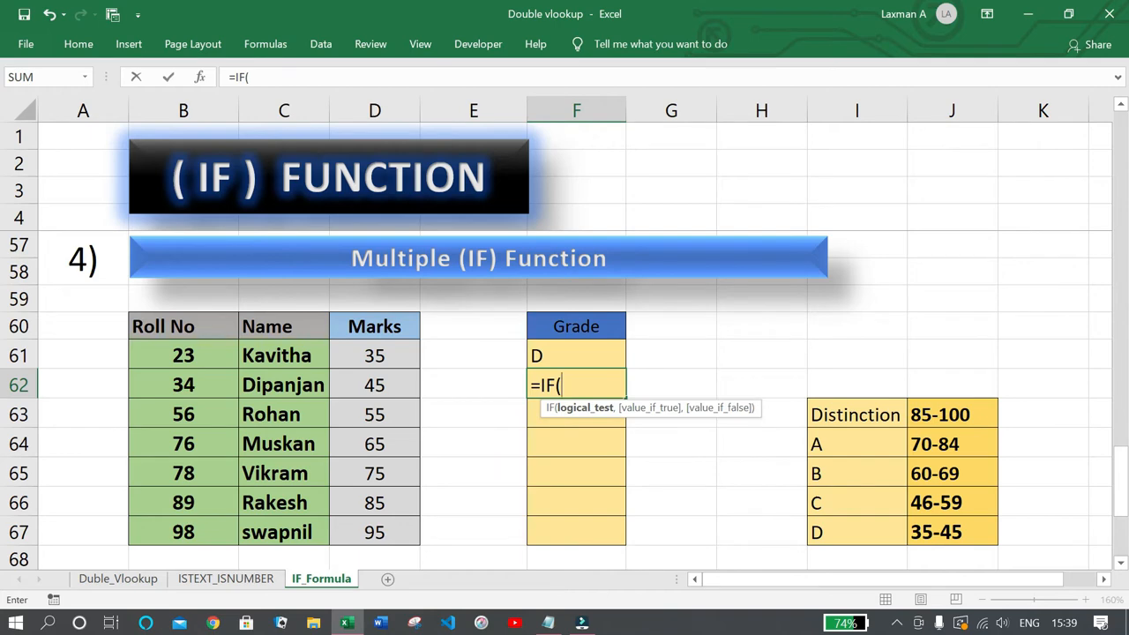
{"action": "left_click", "coordinate": [391, 383]}
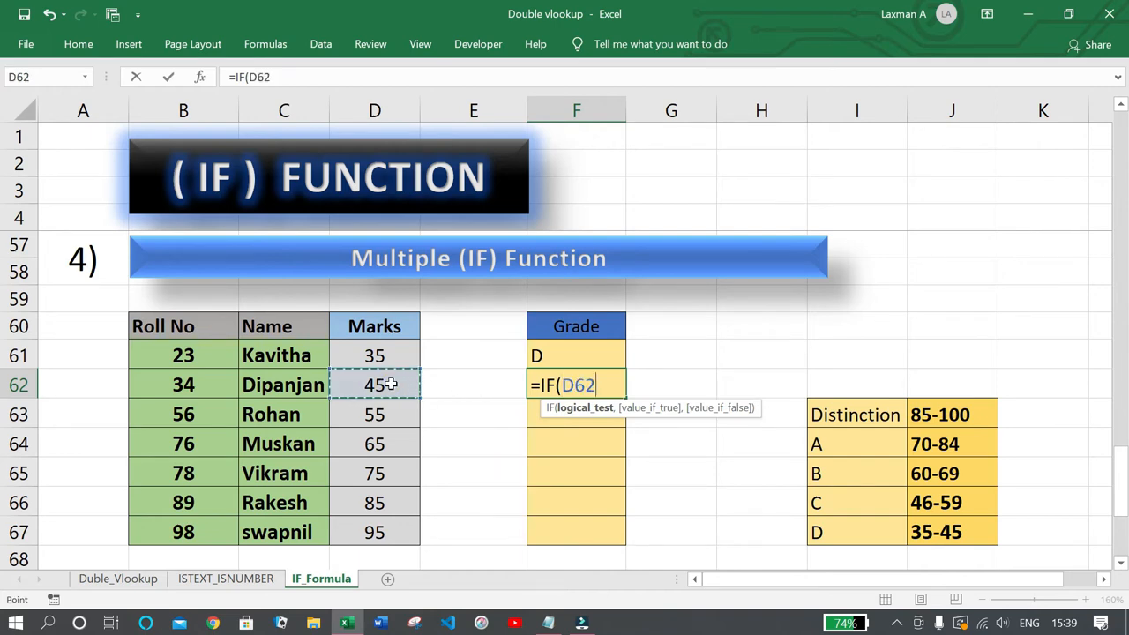
{"action": "type", "text": ">=85"}
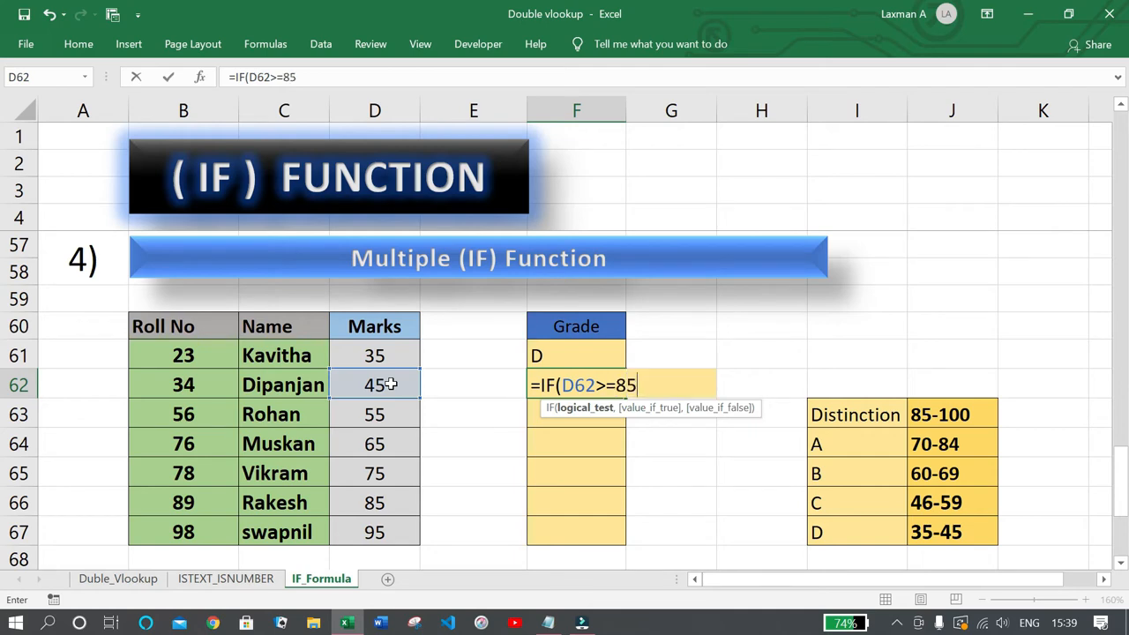
{"action": "type", "text": ",\""}
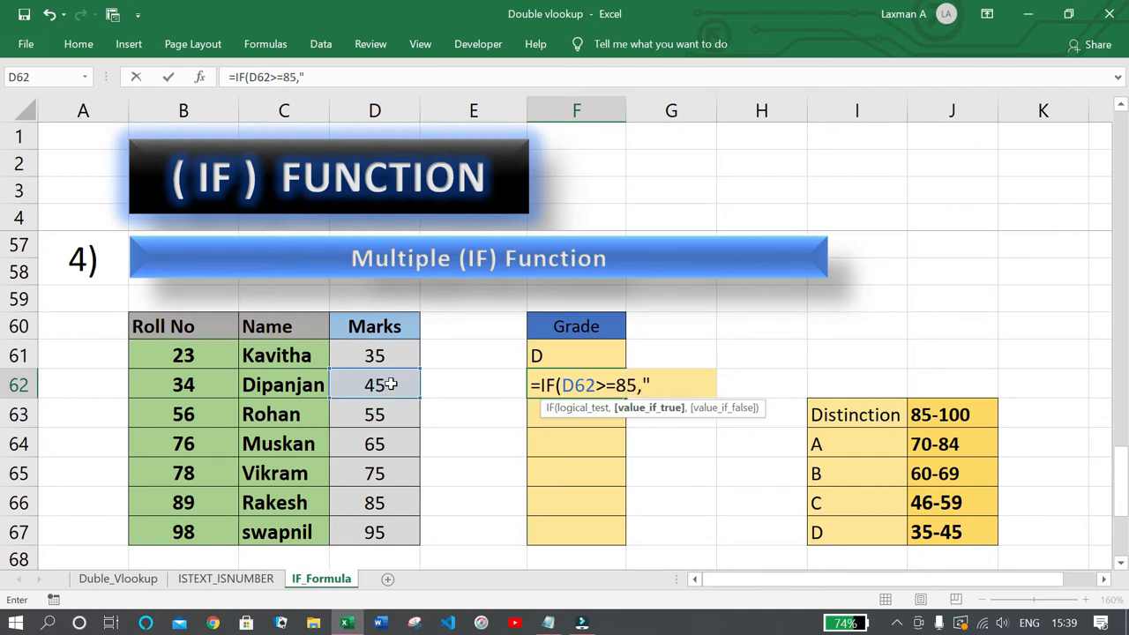
{"action": "type", "text": "Distinction"}
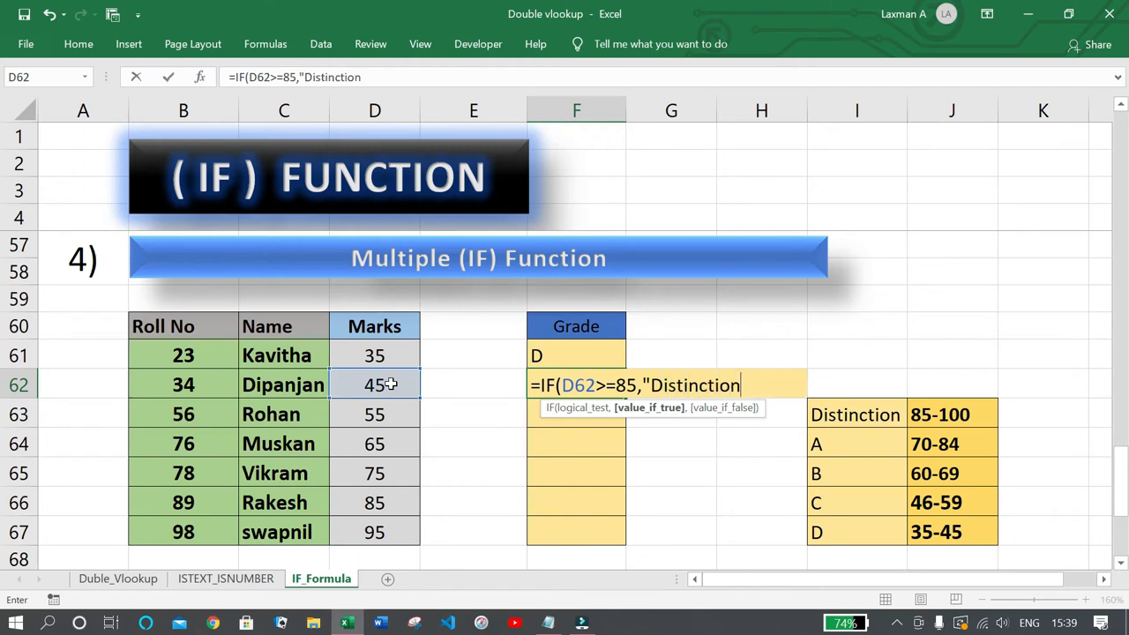
{"action": "type", "text": "\","}
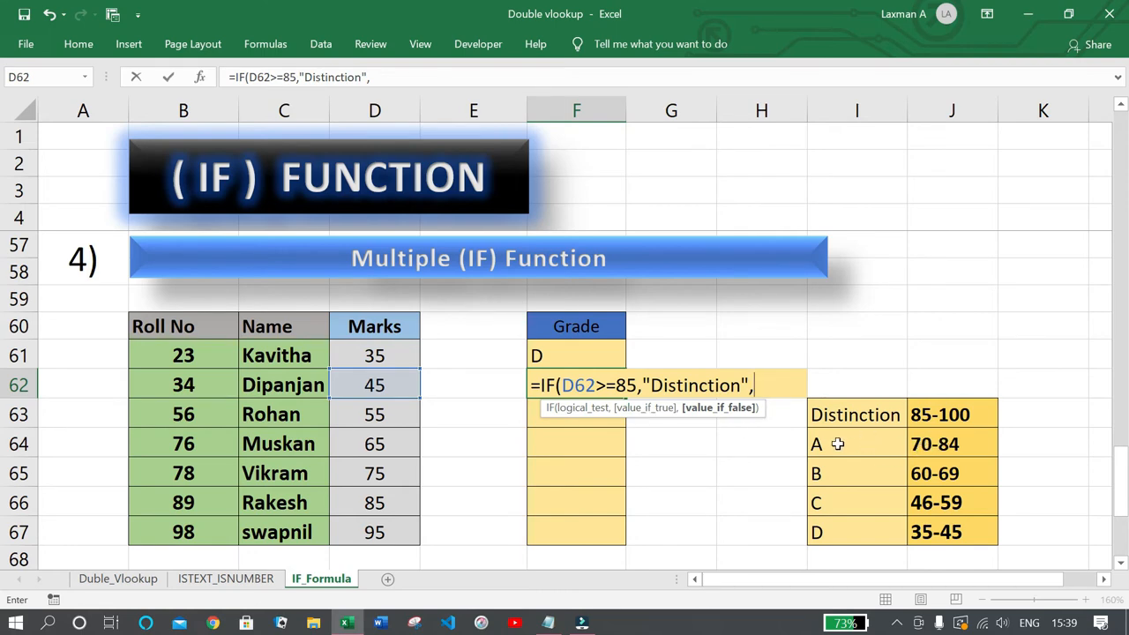
Nest a second condition in the F62 grade formula: IF(D62>=70,"A",
{"action": "type", "text": "i"}
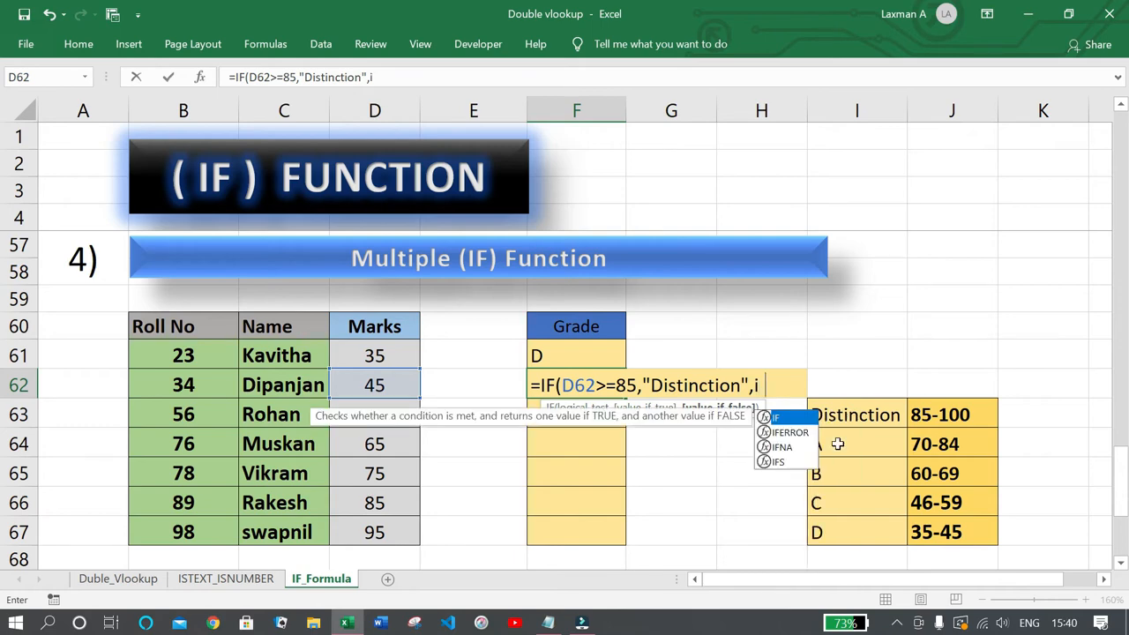
{"action": "key", "text": "Tab"}
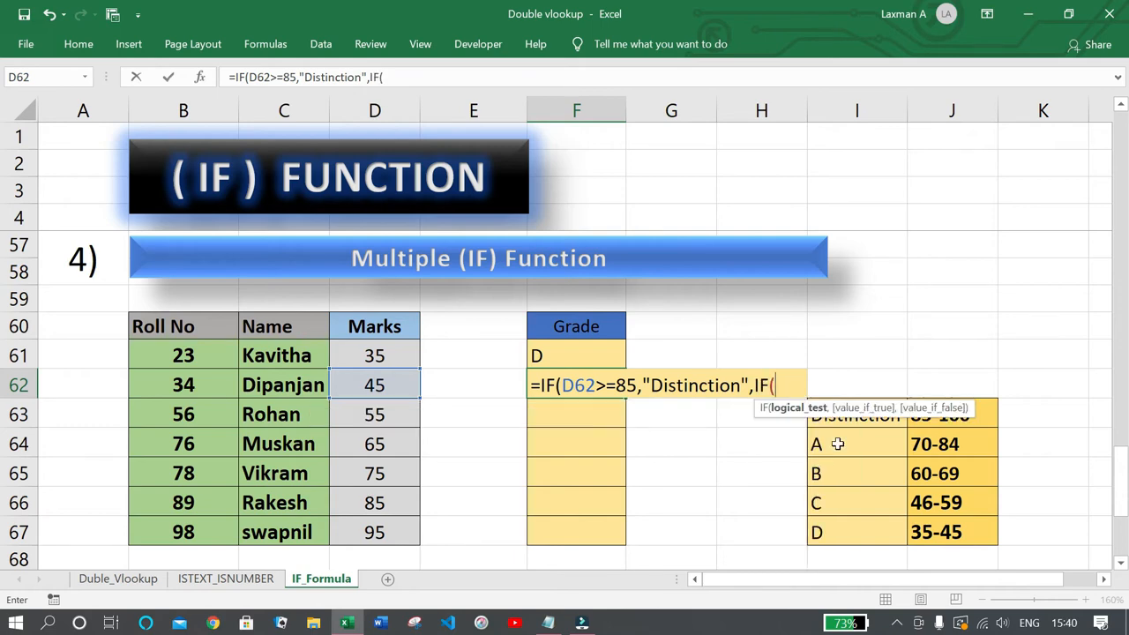
{"action": "left_click", "coordinate": [379, 385]}
{"action": "type", "text": ">"}
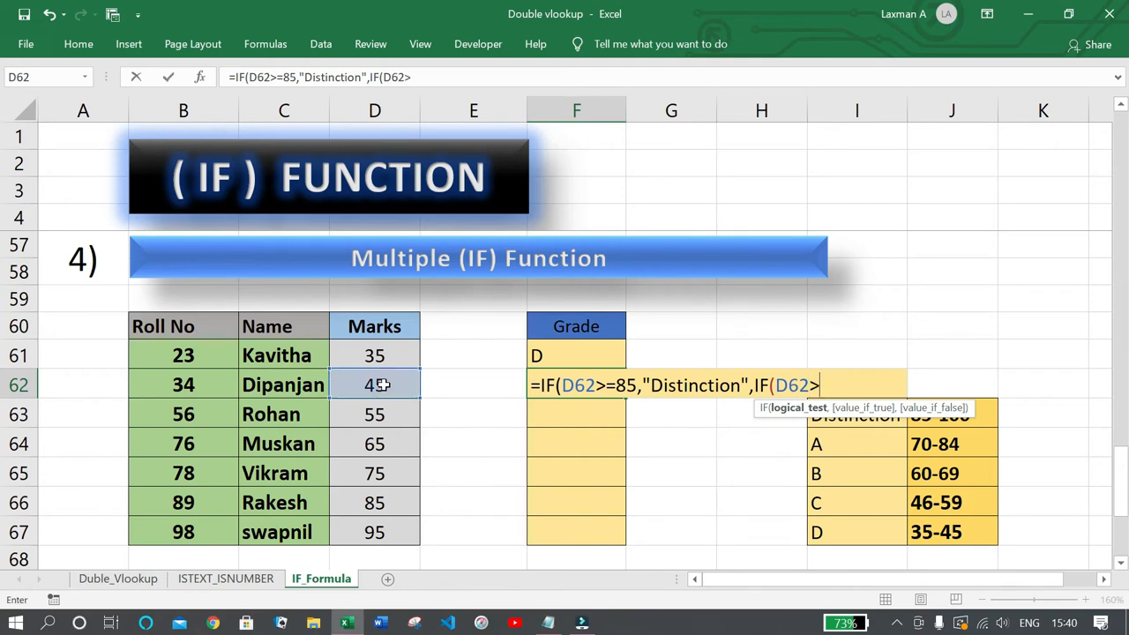
{"action": "type", "text": "=70,"}
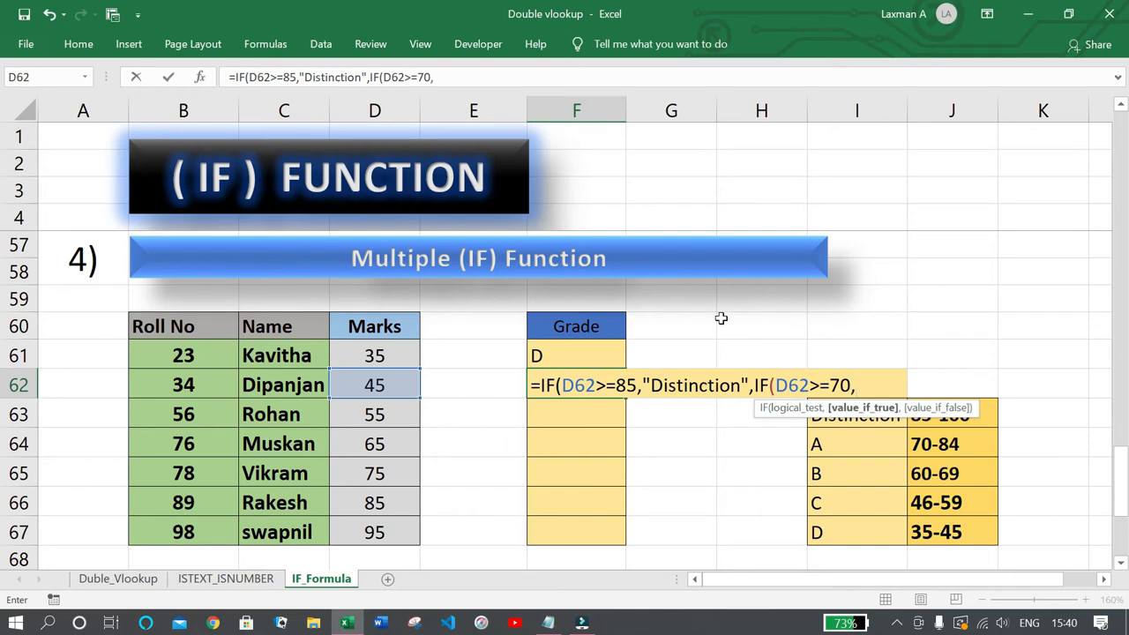
{"action": "type", "text": "\"A\","}
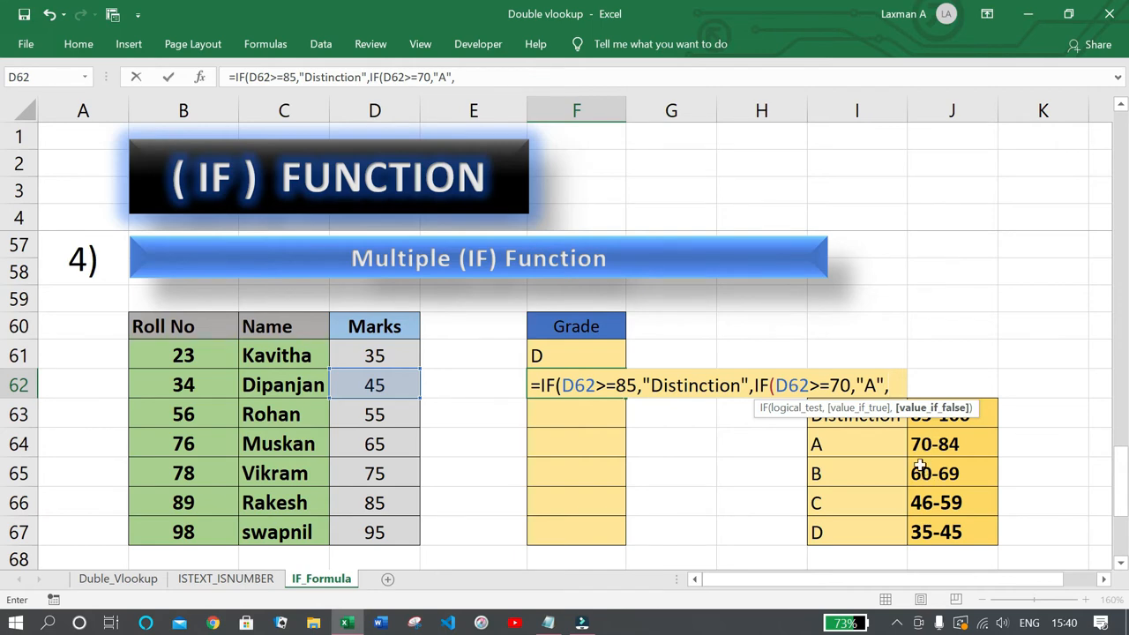
Nest a third condition in the F62 grade formula: IF(D62>=60,"B",
{"action": "type", "text": "if"}
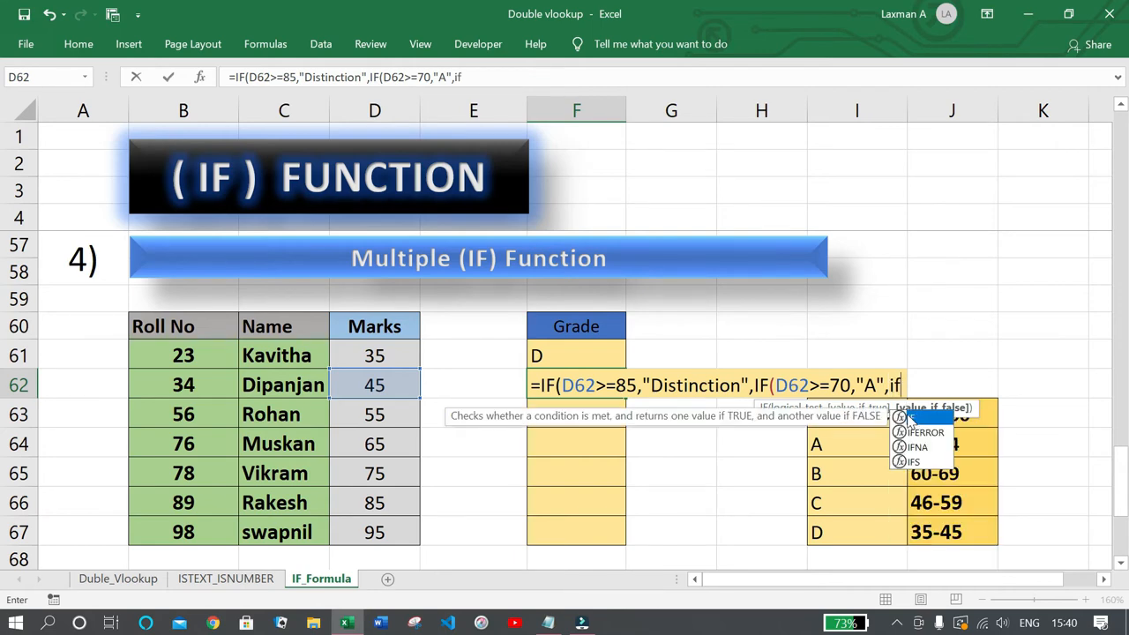
{"action": "key", "text": "Tab"}
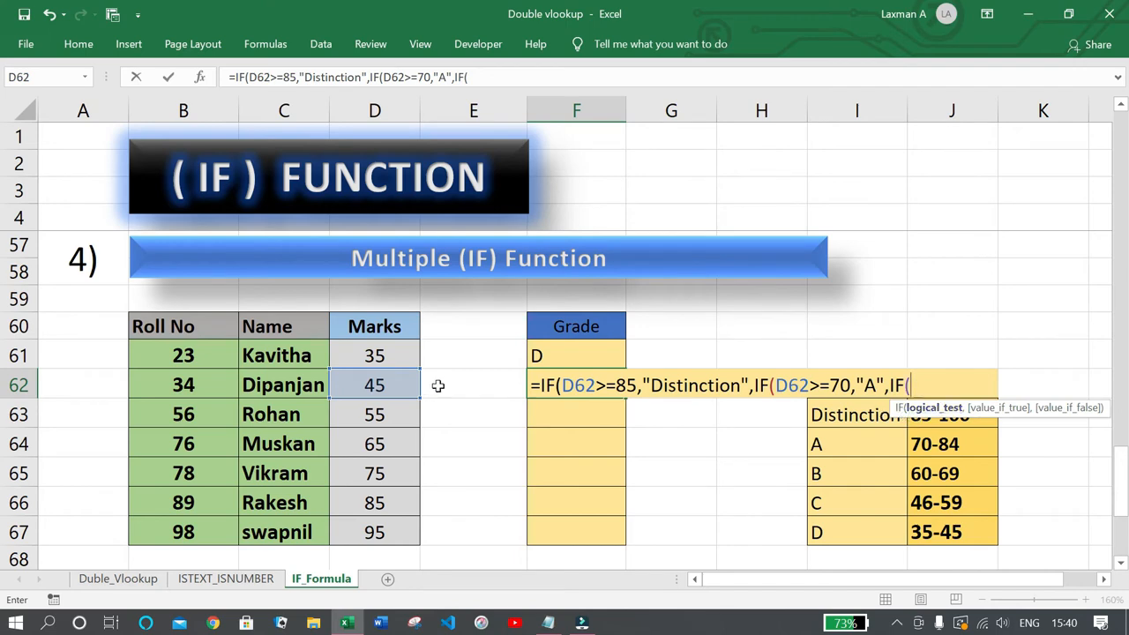
{"action": "left_click", "coordinate": [376, 385]}
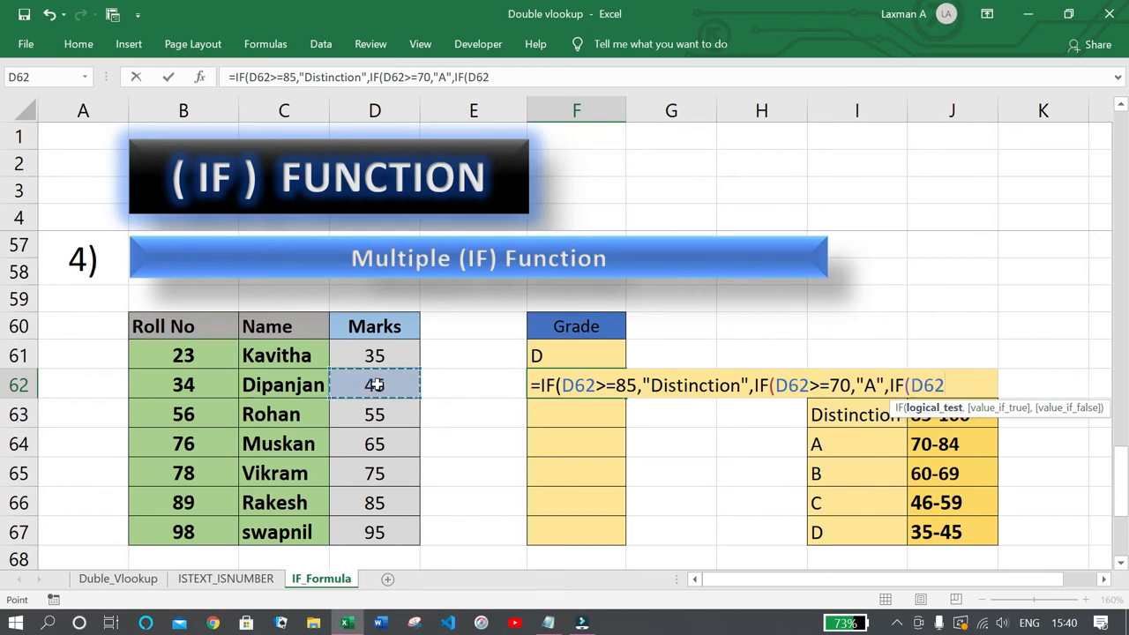
{"action": "type", "text": ">=60"}
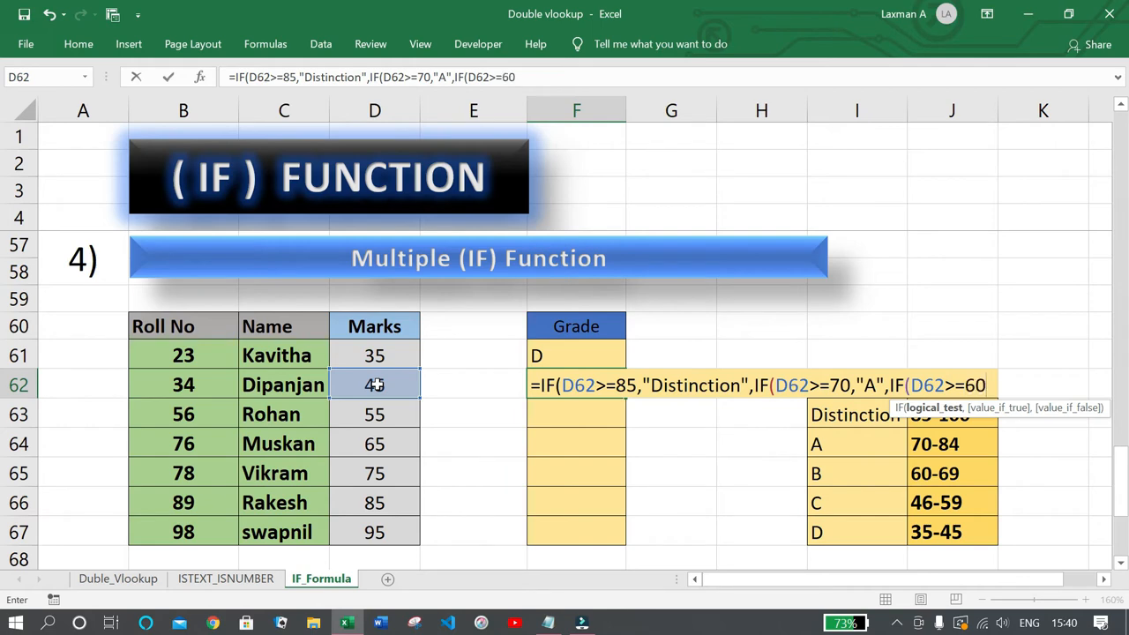
{"action": "type", "text": ","}
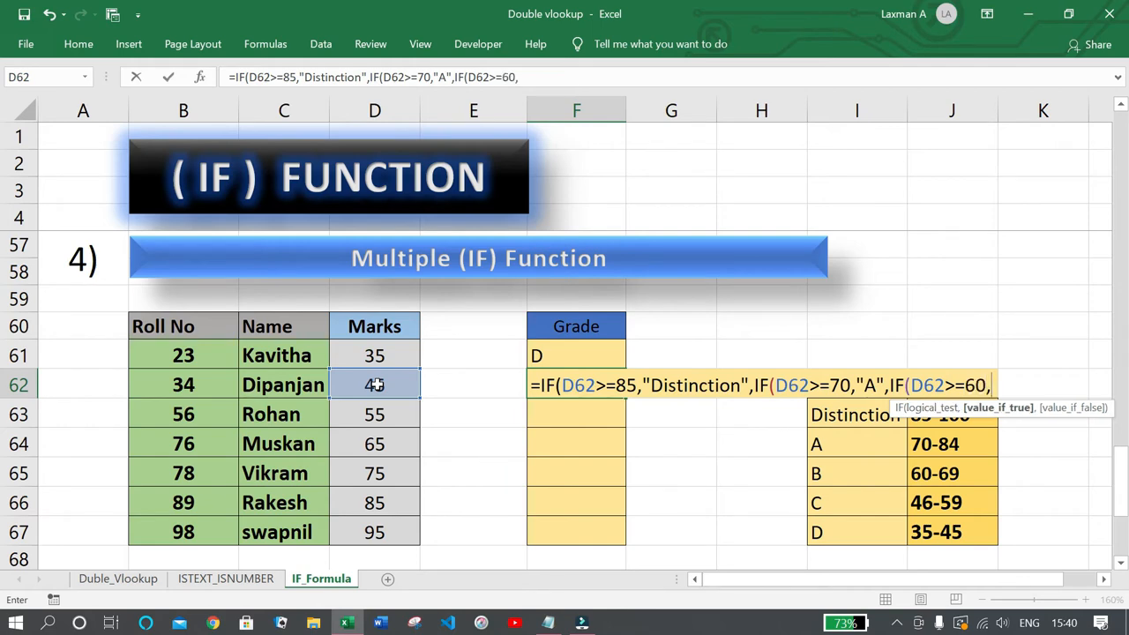
{"action": "type", "text": "B"}
{"action": "key", "text": "BackSpace"}
{"action": "type", "text": "\""}
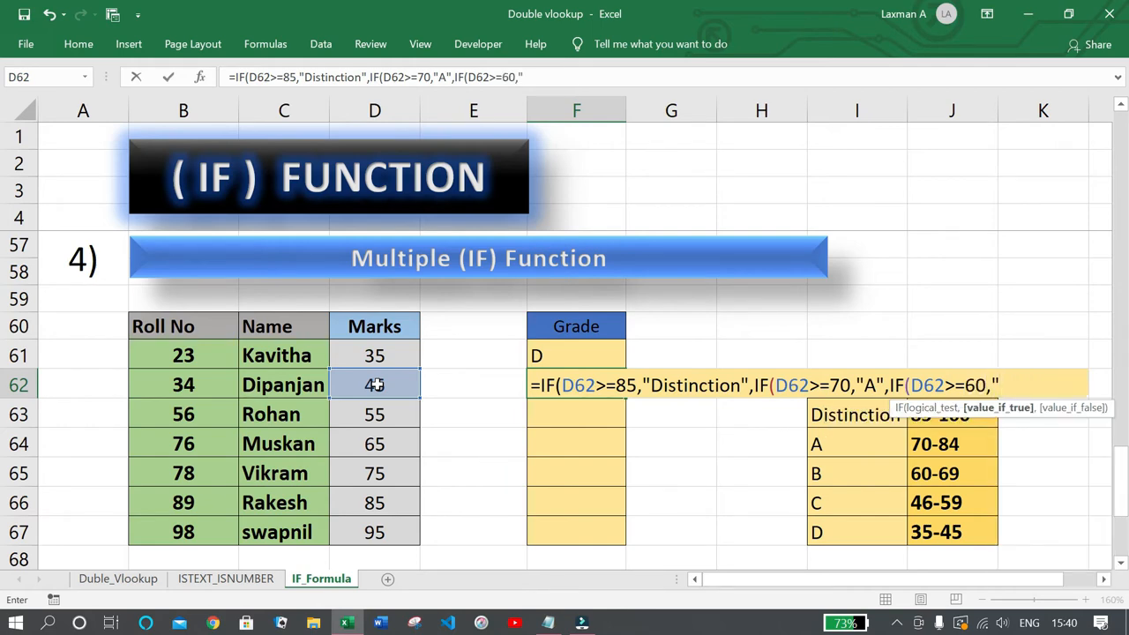
{"action": "type", "text": "B\","}
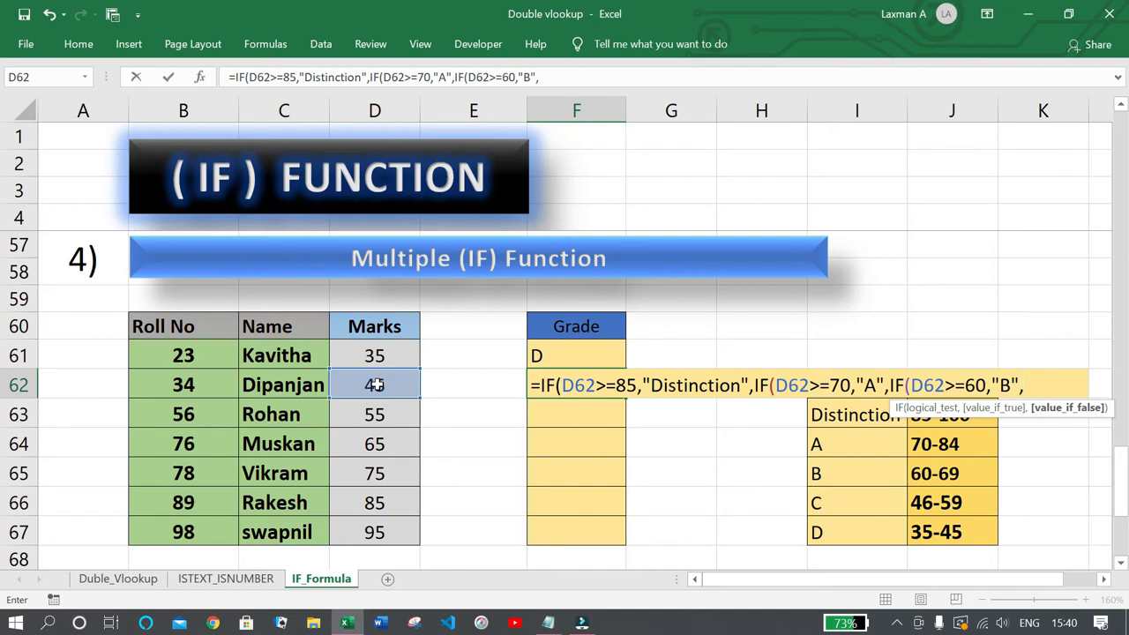
Nest a fourth condition in the F62 grade formula: IF(D62>=46,"C",
{"action": "type", "text": "if"}
{"action": "key", "text": "Tab"}
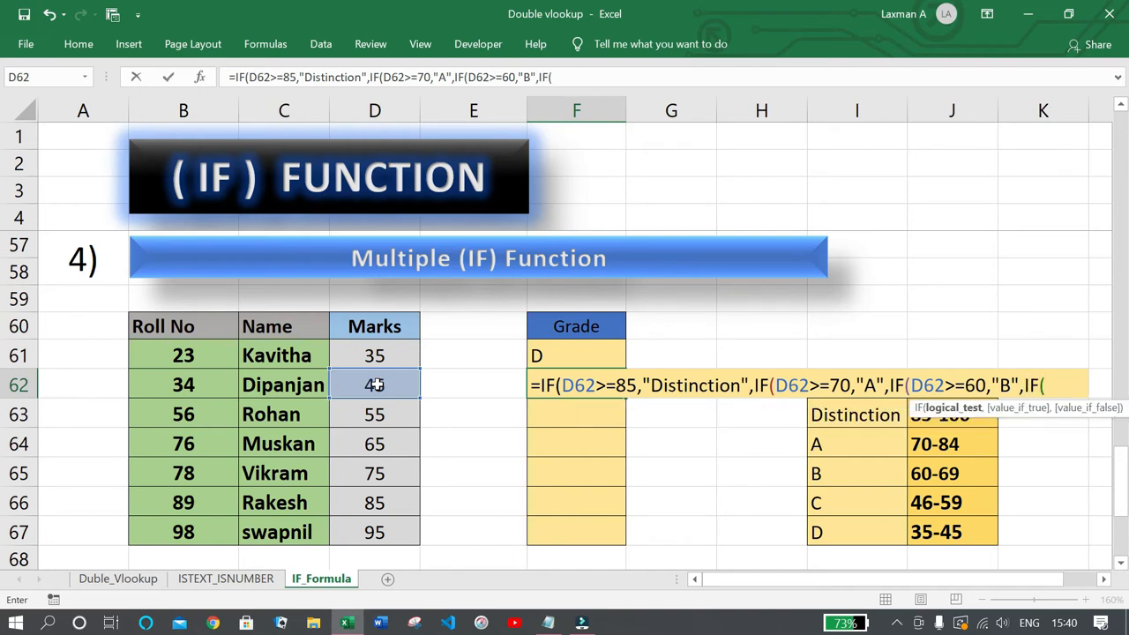
{"action": "left_click", "coordinate": [374, 384]}
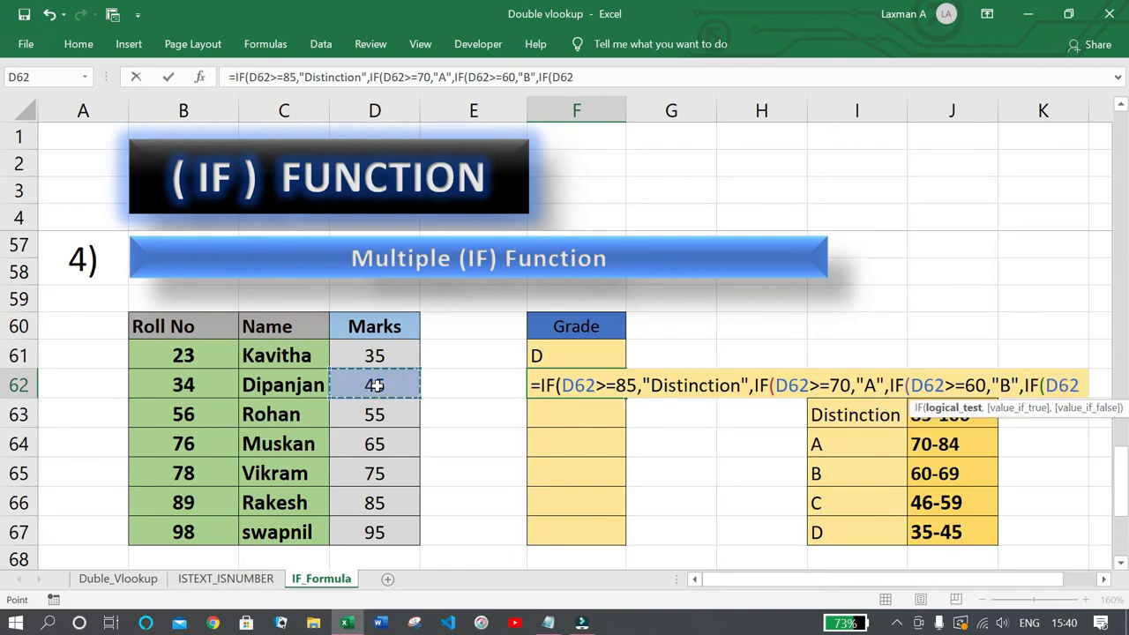
{"action": "type", "text": ">"}
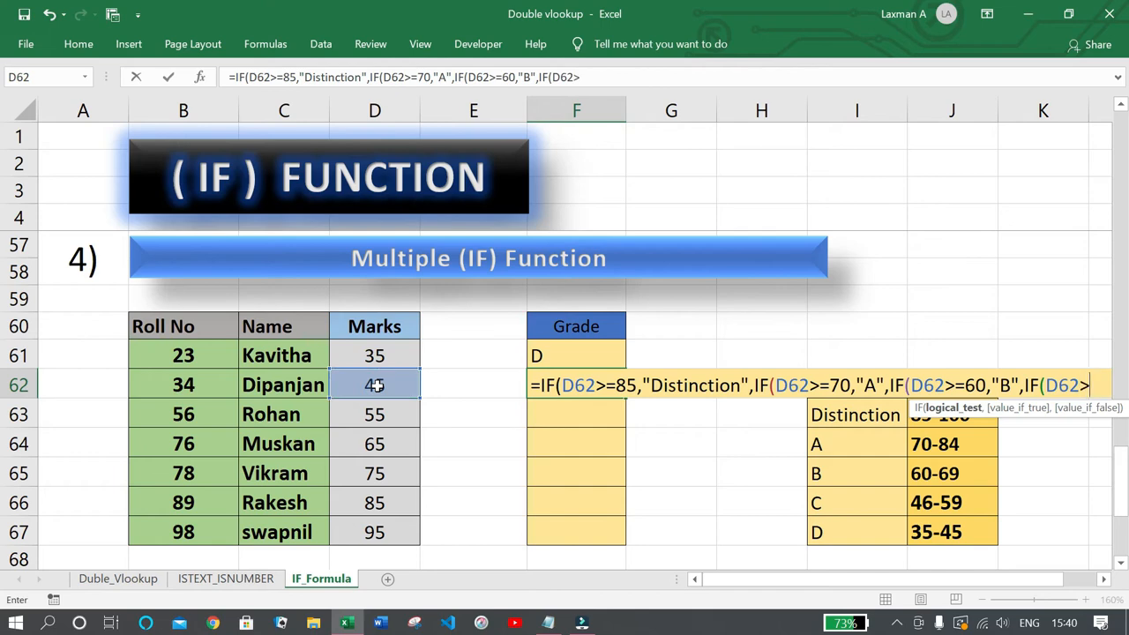
{"action": "type", "text": "=46"}
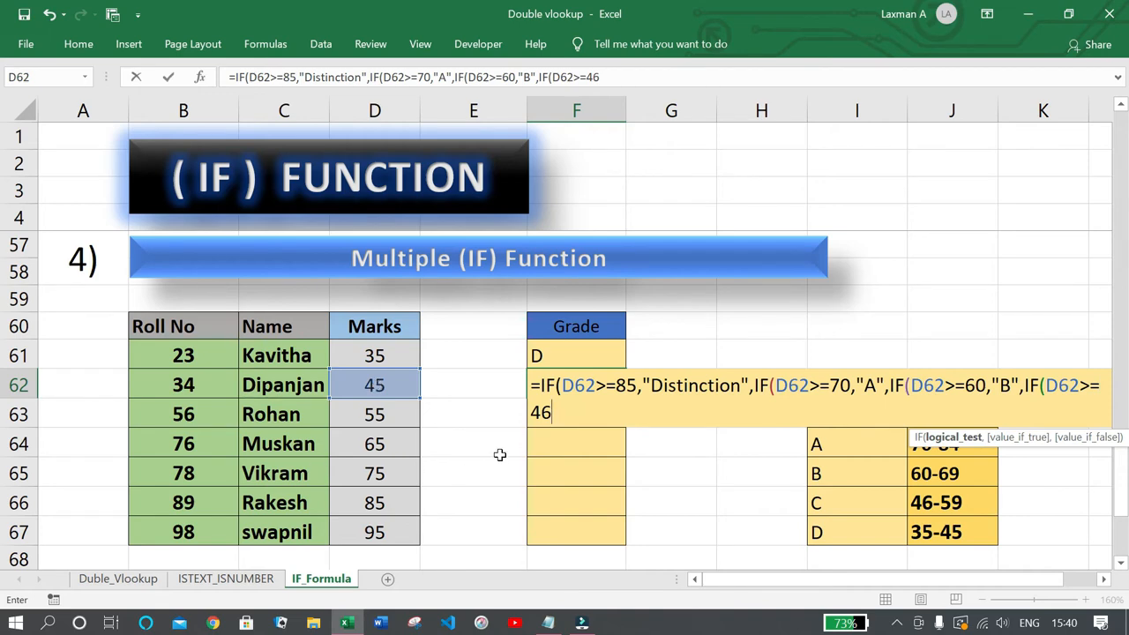
{"action": "type", "text": ","}
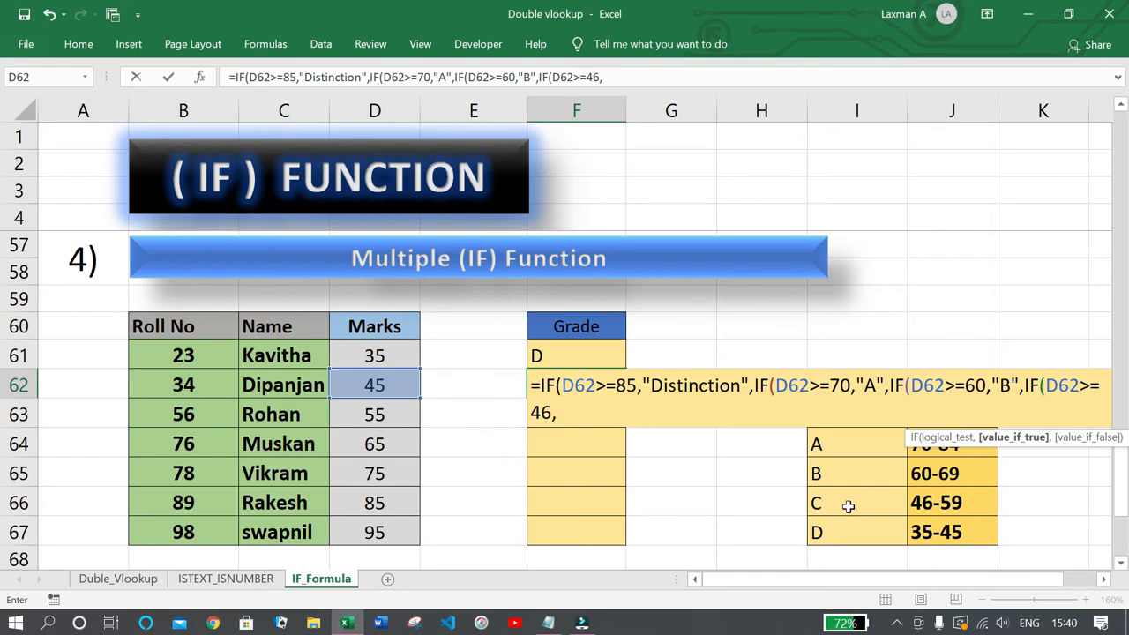
{"action": "type", "text": "\"C\","}
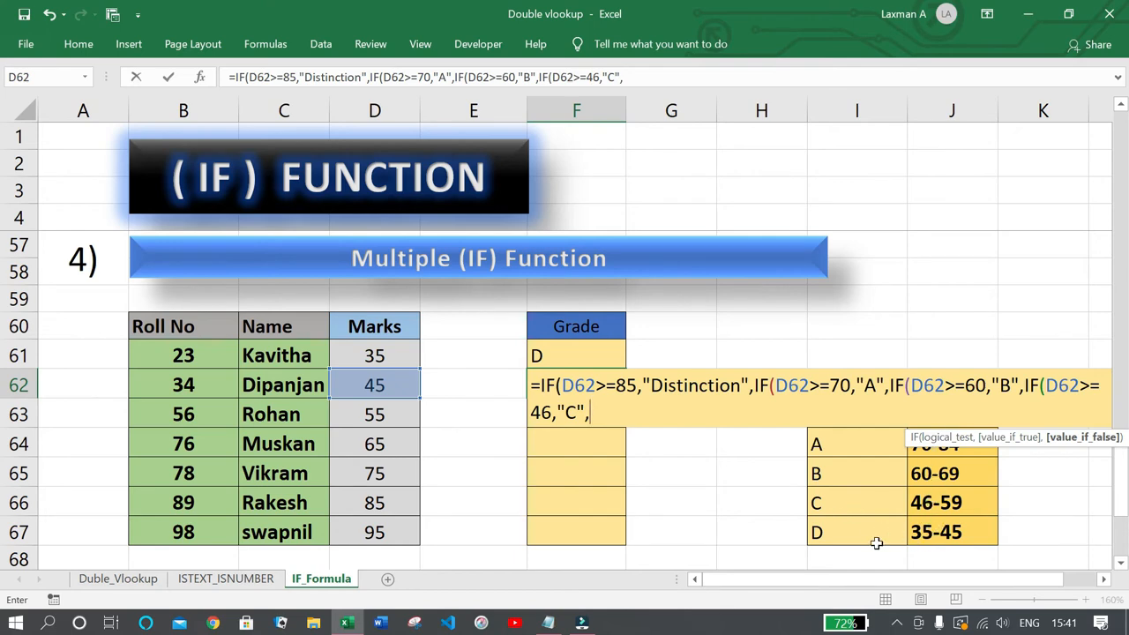
Complete the F62 formula with "D" as the final result and four closing parentheses, and fill it down to F67
{"action": "type", "text": "\"D\"))))"}
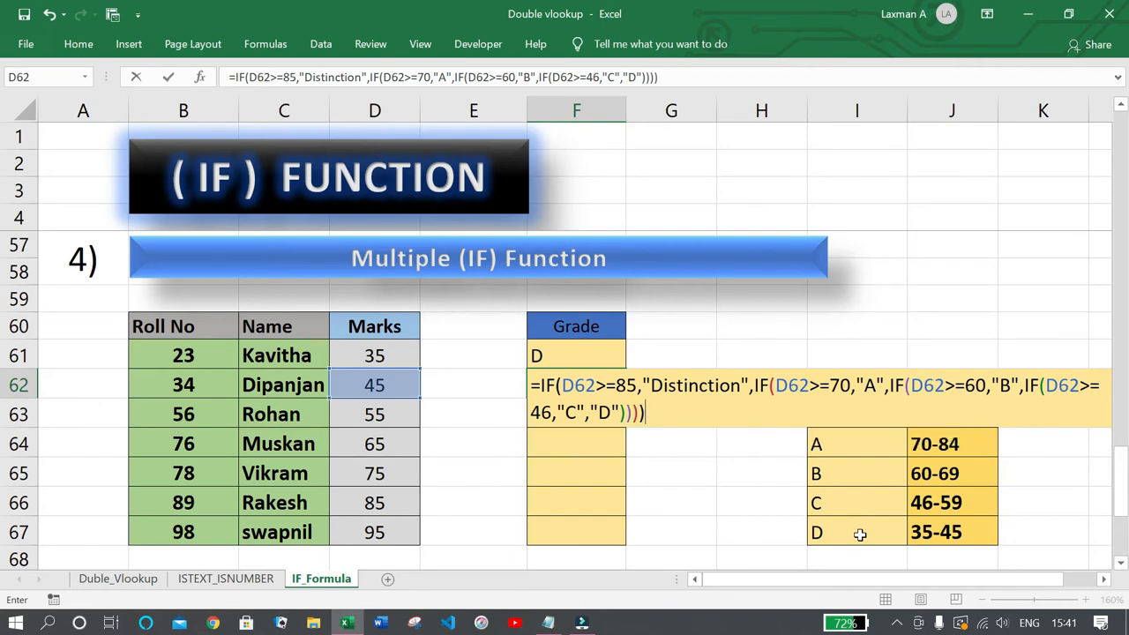
{"action": "key", "text": "Return"}
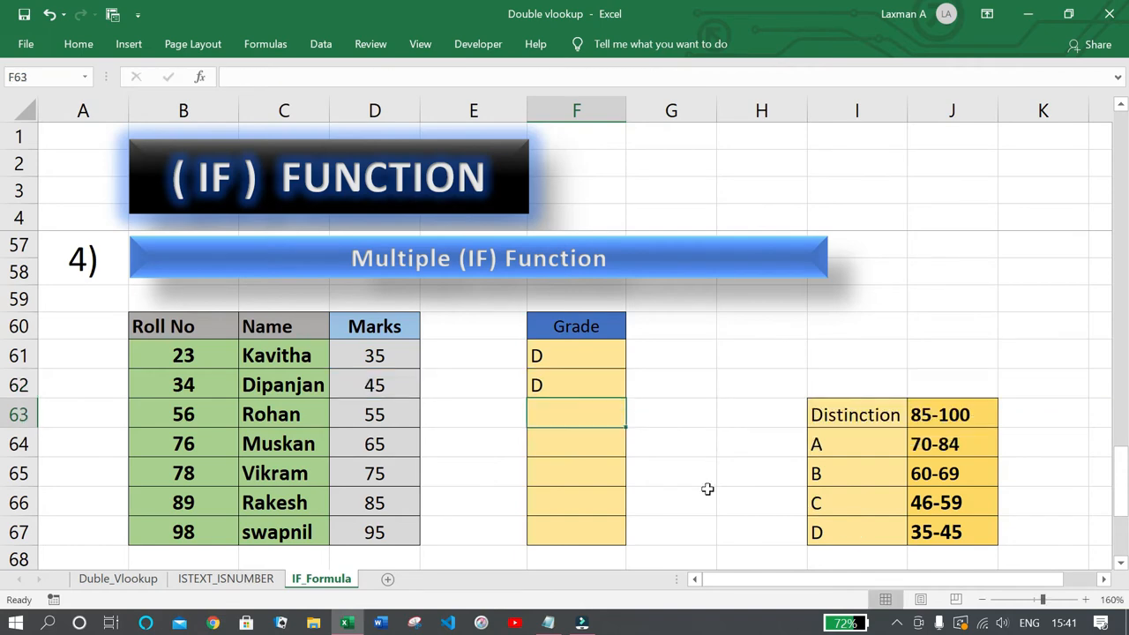
{"action": "left_click", "coordinate": [397, 357]}
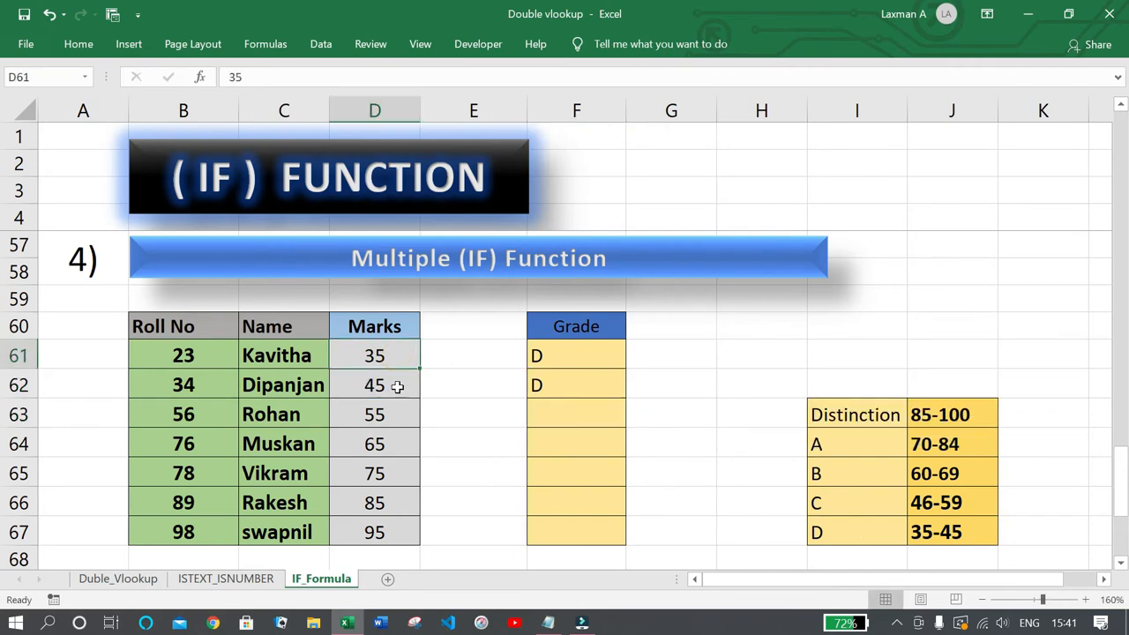
{"action": "left_click", "coordinate": [397, 385]}
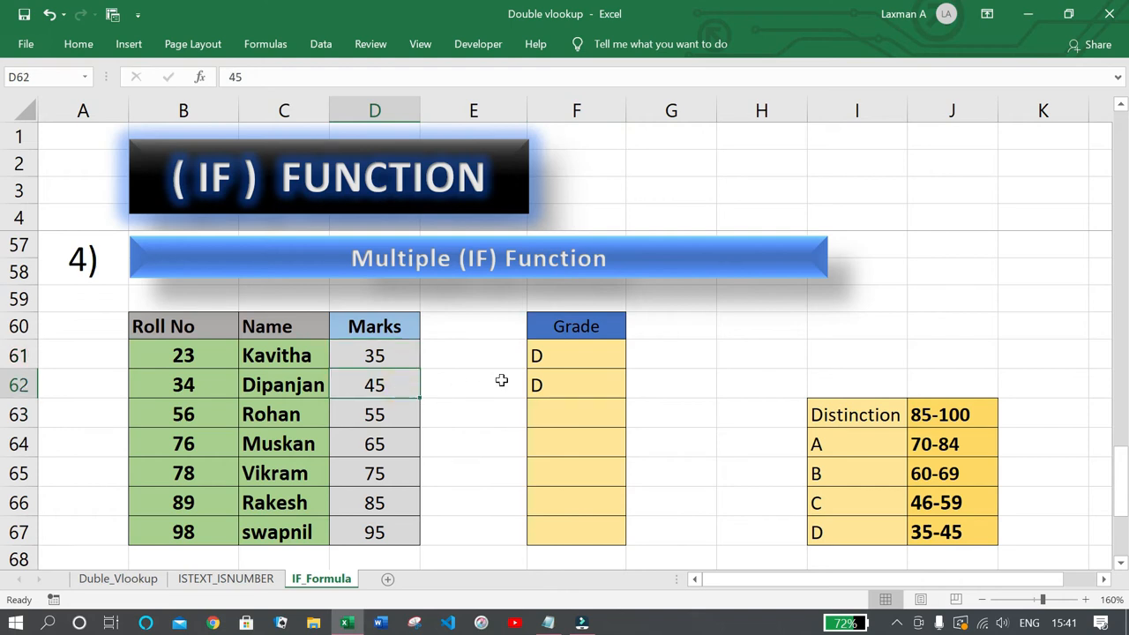
{"action": "left_click", "coordinate": [580, 386]}
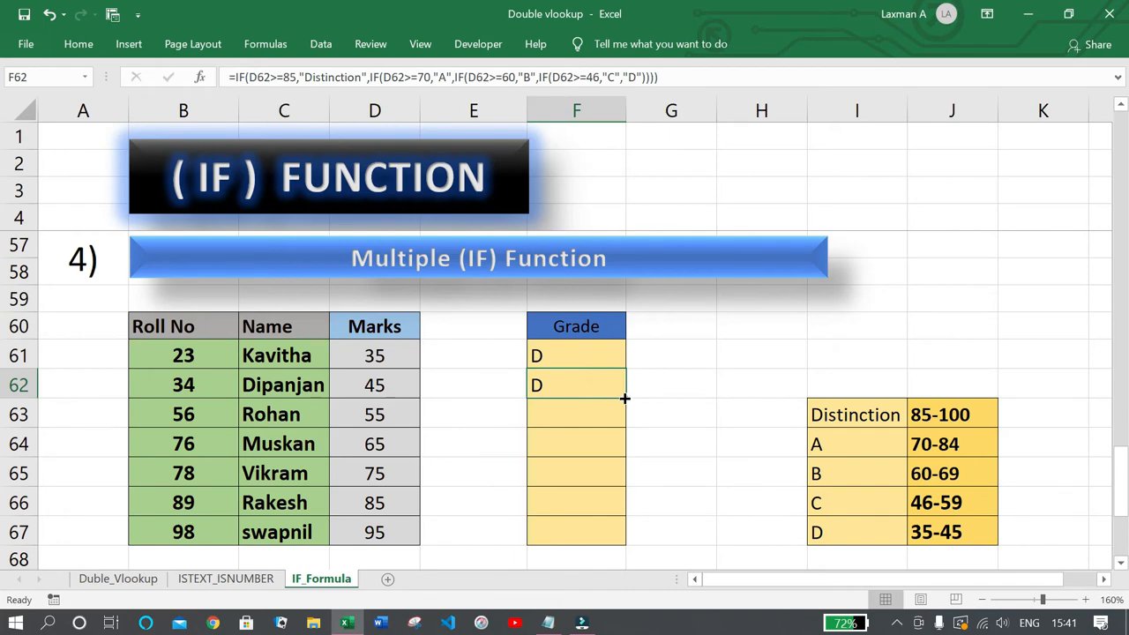
{"action": "left_click_drag", "start_coordinate": [624, 399], "coordinate": [620, 537]}
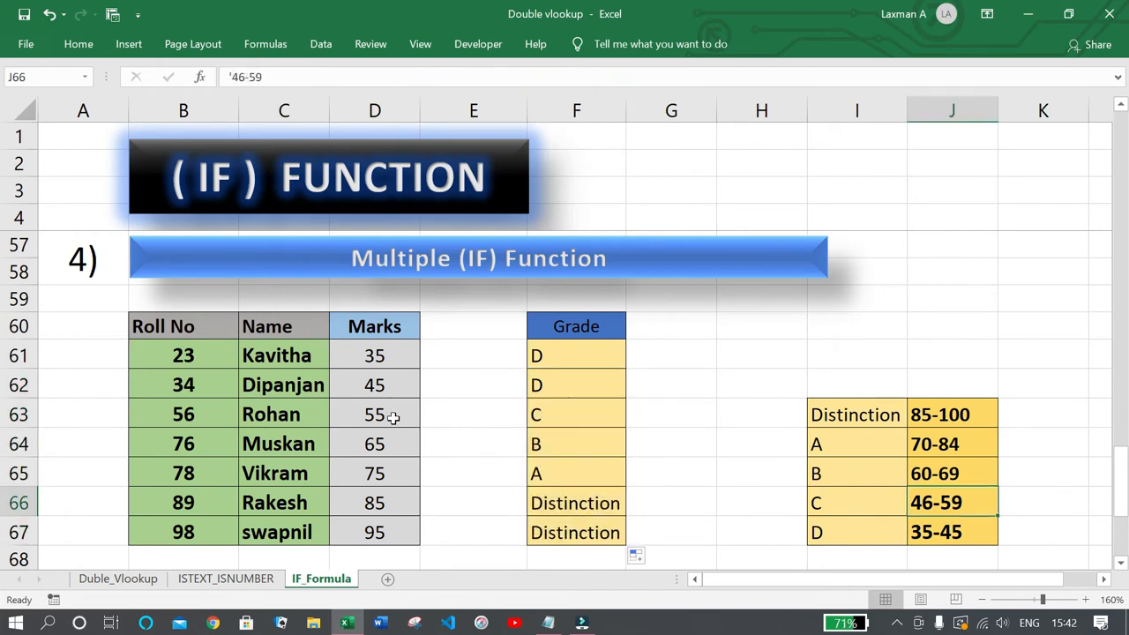
Check the filled grades in F63:F67 by comparing the marks in column D with the grade ranges in I63:J67
{"action": "left_click", "coordinate": [392, 417]}
{"action": "left_click", "coordinate": [924, 502]}
{"action": "left_click", "coordinate": [874, 502]}
{"action": "left_click", "coordinate": [393, 444]}
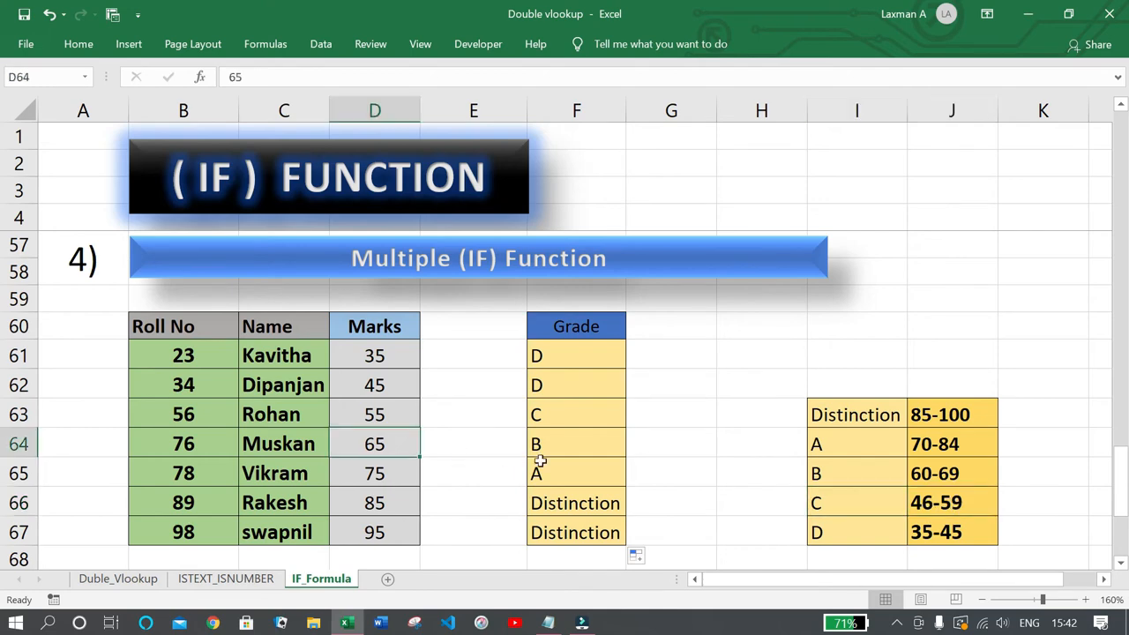
{"action": "left_click", "coordinate": [937, 479]}
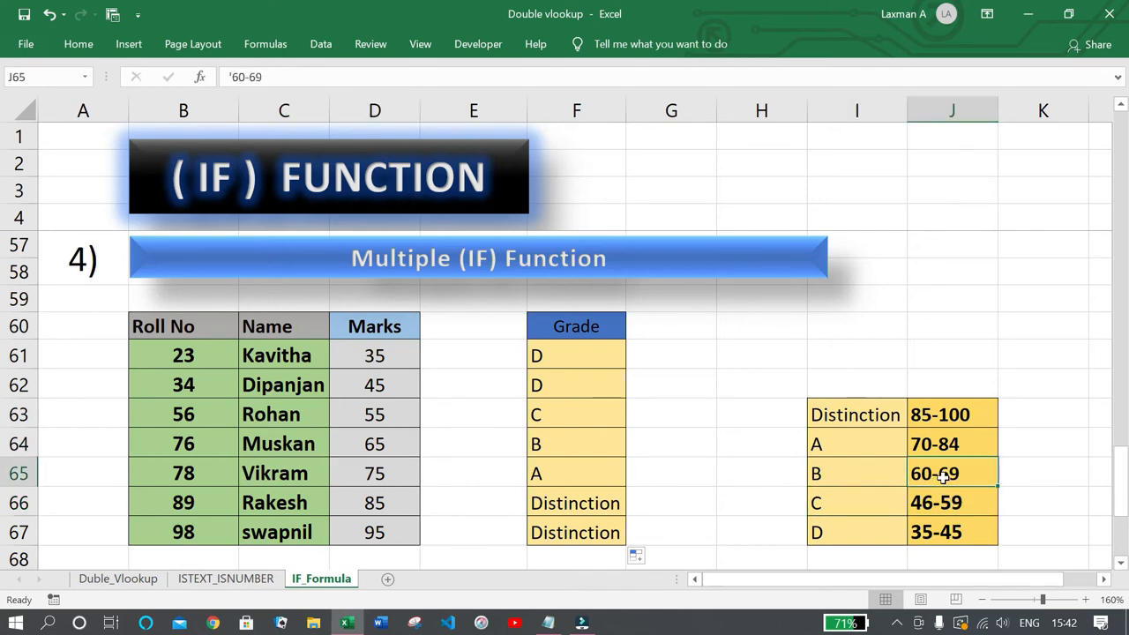
{"action": "left_click", "coordinate": [850, 471]}
{"action": "left_click", "coordinate": [395, 471]}
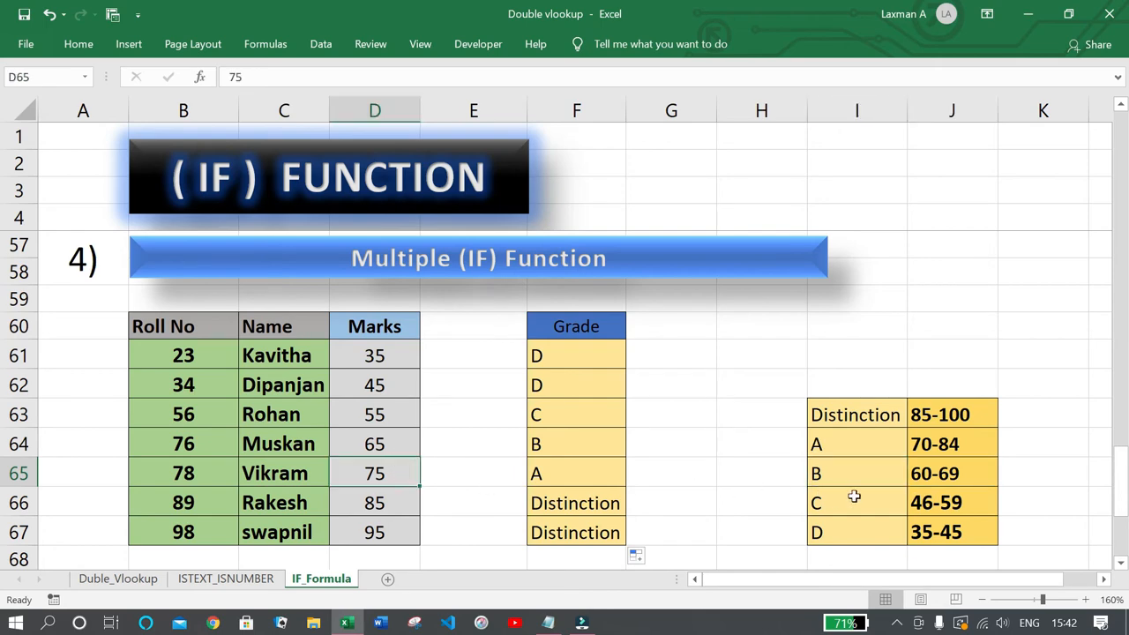
{"action": "left_click", "coordinate": [937, 447]}
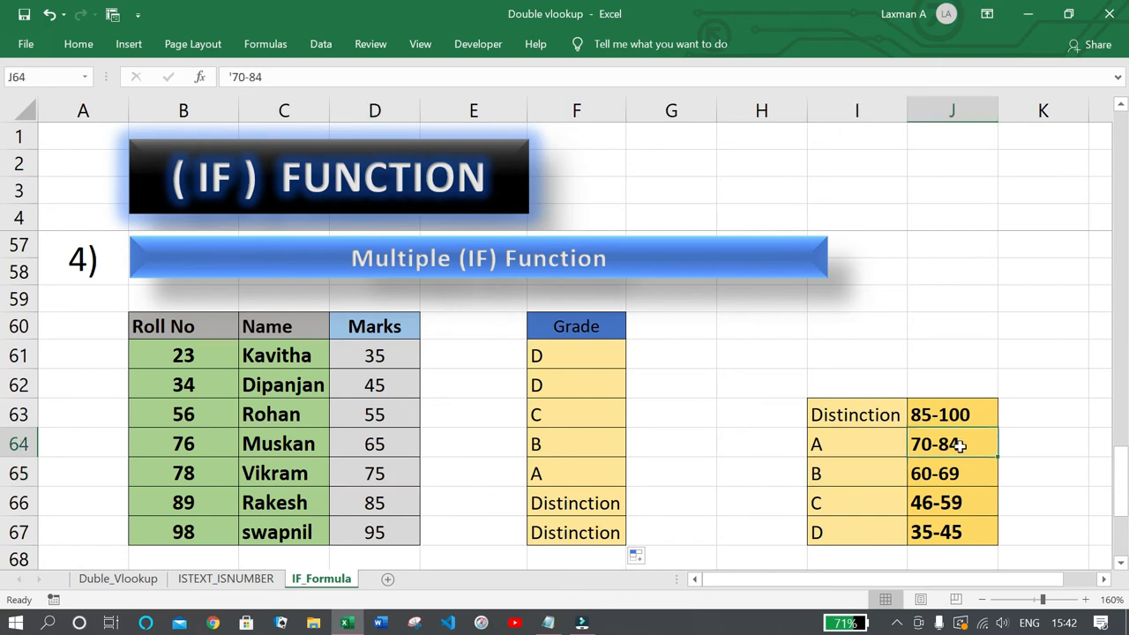
{"action": "left_click", "coordinate": [822, 444]}
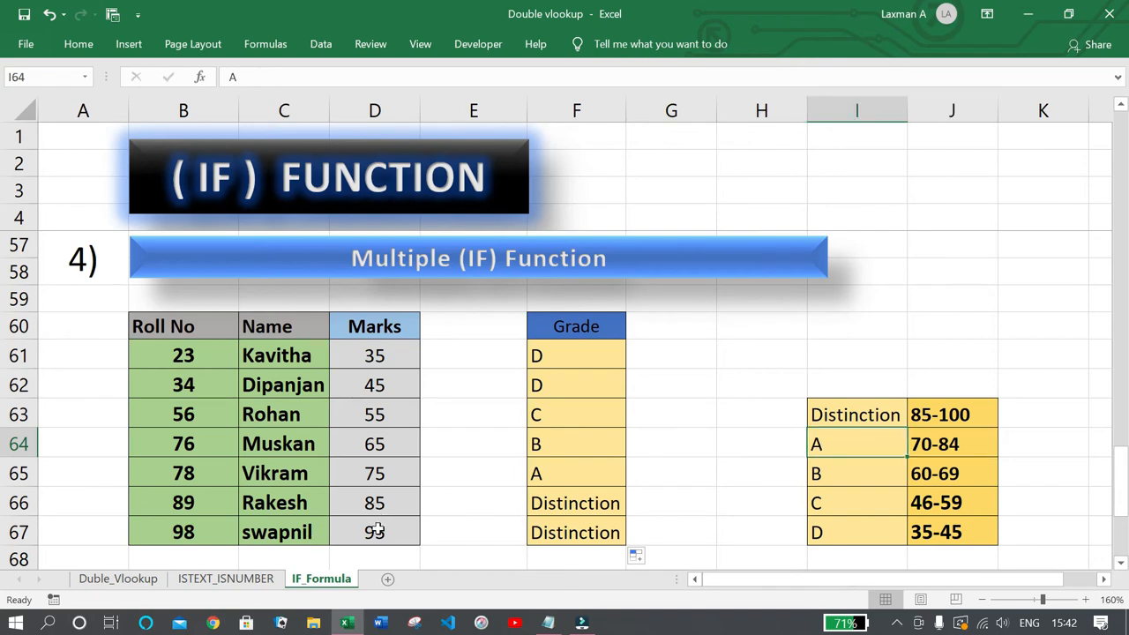
{"action": "left_click", "coordinate": [877, 415]}
{"action": "left_click", "coordinate": [918, 416]}
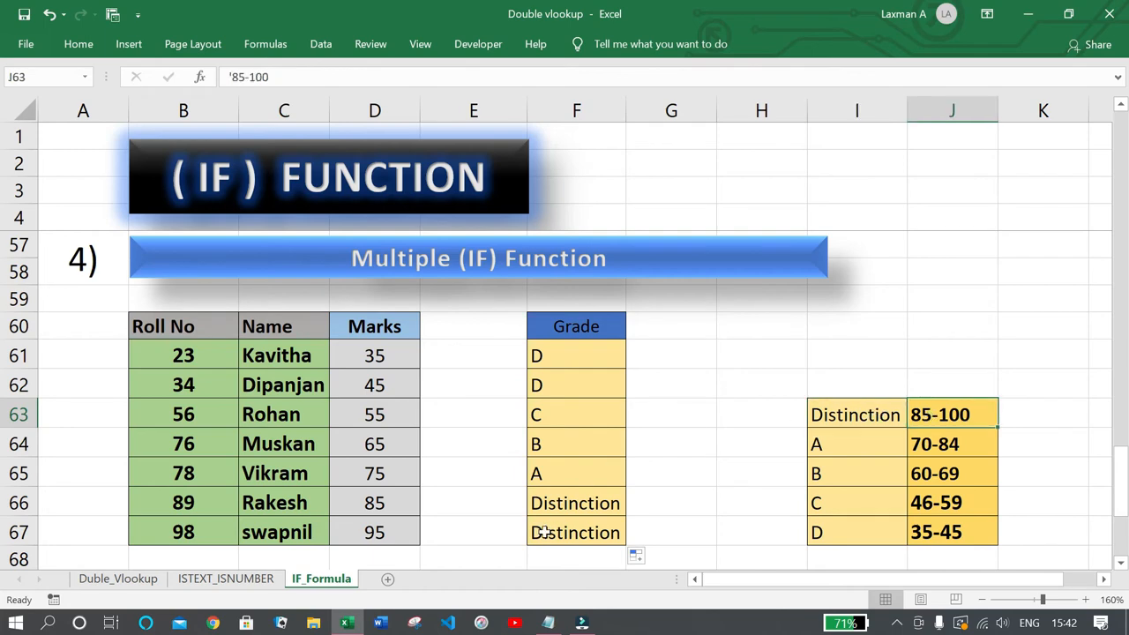
{"action": "left_click_drag", "start_coordinate": [575, 503], "coordinate": [575, 532]}
{"action": "left_click", "coordinate": [683, 491]}
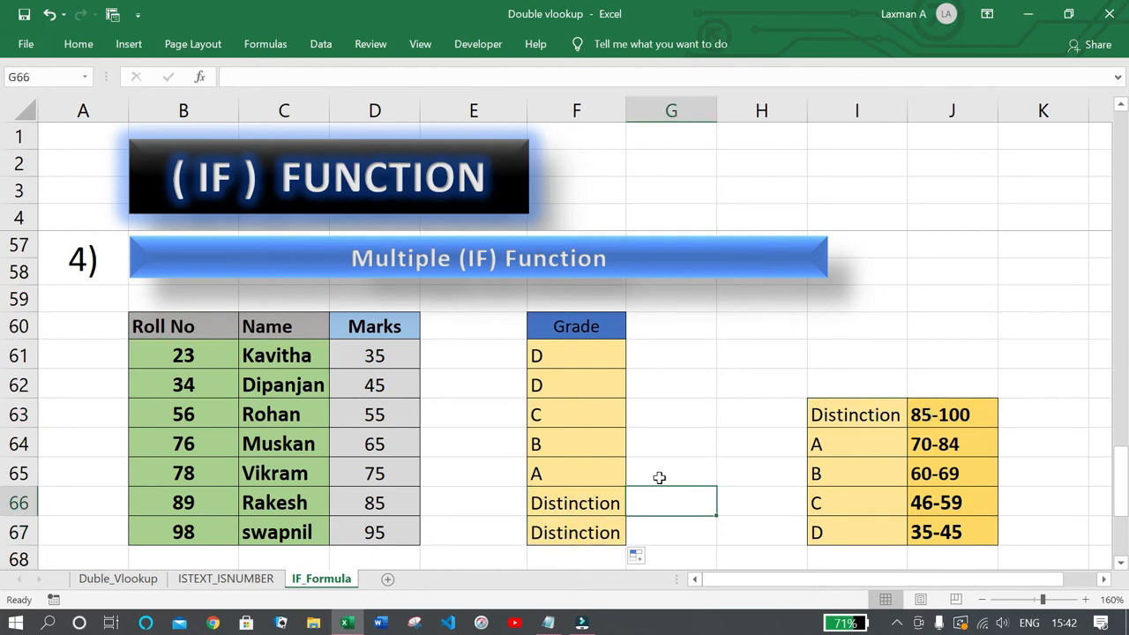
Examine the first formula stage in E69 against the F61 grade formula, the mark in D61 and the grade ranges in C69:C72
{"action": "scroll", "coordinate": [657, 474], "scroll_direction": "down", "scroll_amount": 3, "text": "ctrl"}
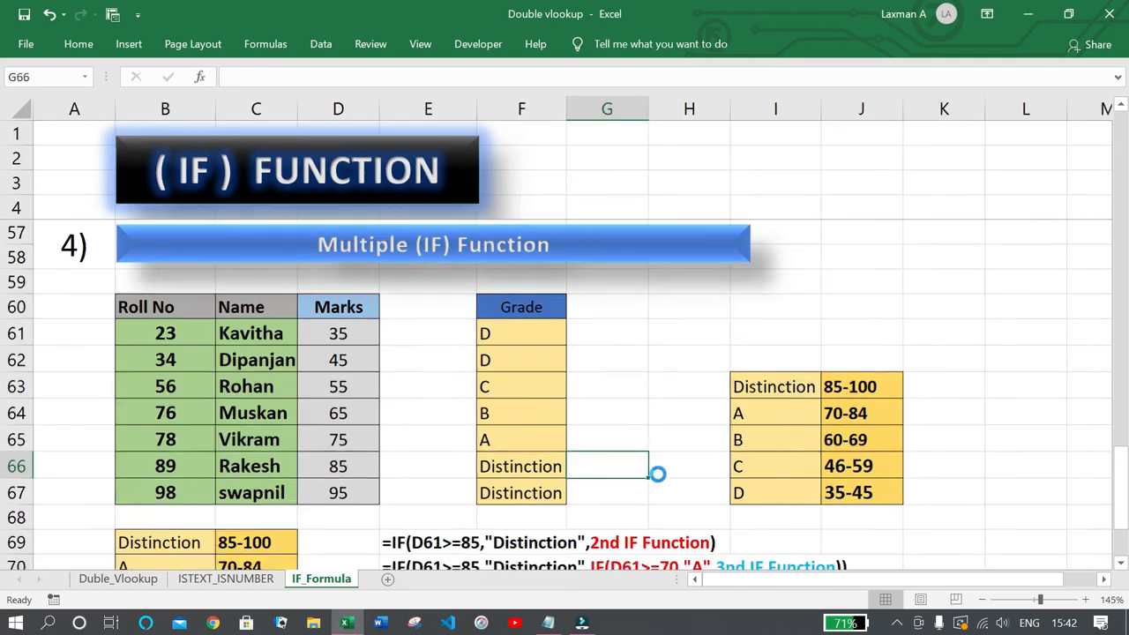
{"action": "left_click", "coordinate": [567, 378]}
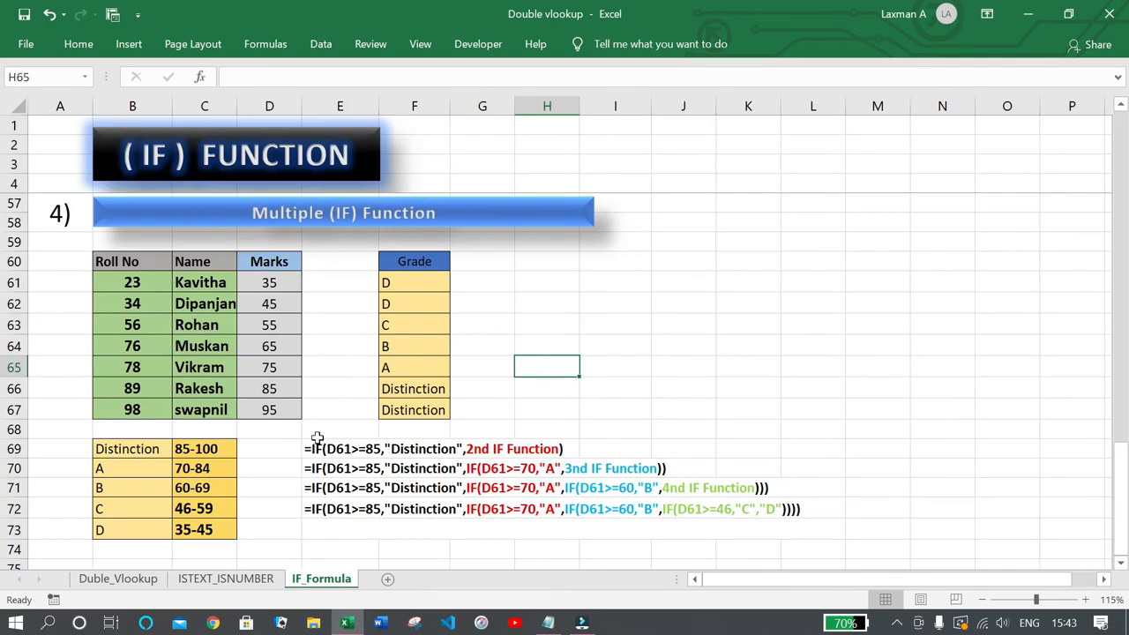
{"action": "left_click", "coordinate": [539, 408]}
{"action": "left_click", "coordinate": [323, 449]}
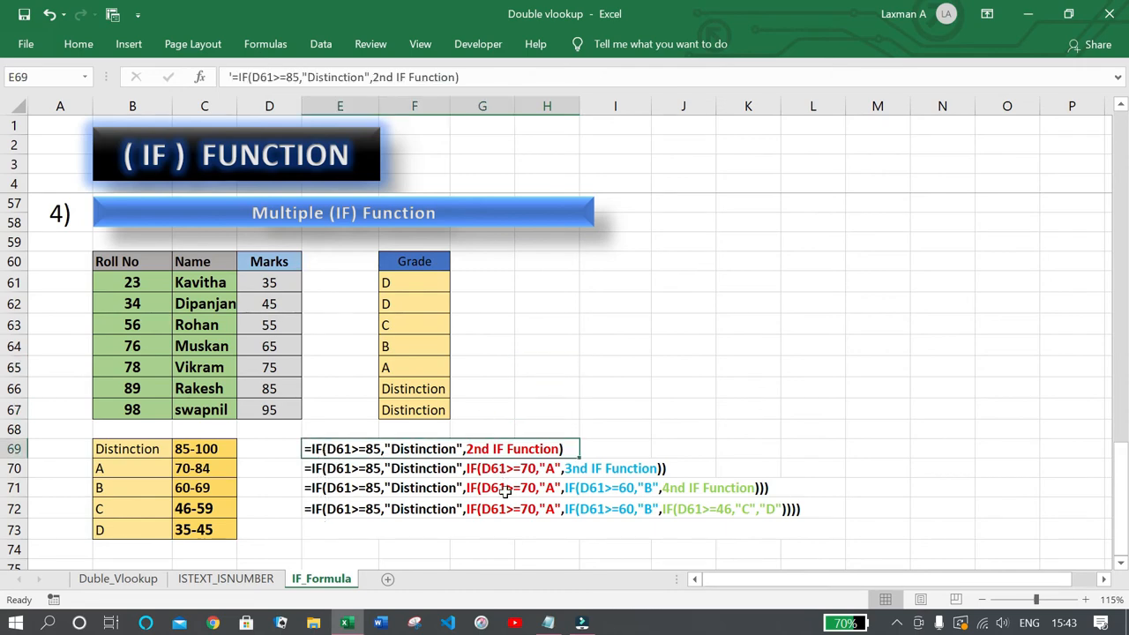
{"action": "left_click", "coordinate": [421, 285]}
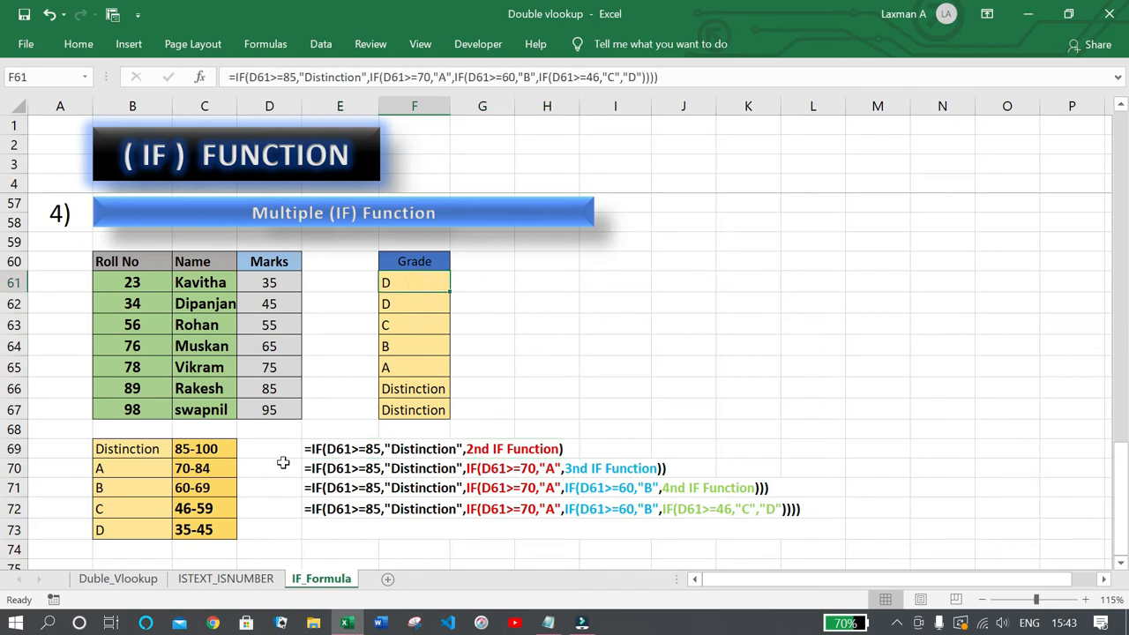
{"action": "left_click_drag", "start_coordinate": [213, 450], "coordinate": [212, 512]}
{"action": "left_click", "coordinate": [333, 450]}
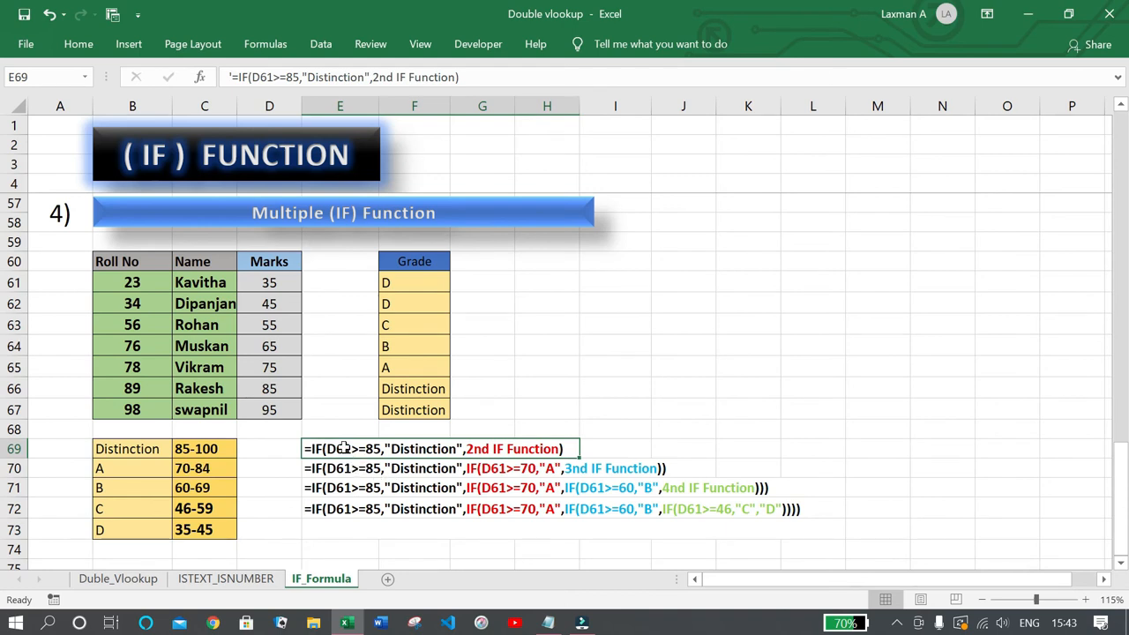
{"action": "left_click", "coordinate": [276, 287]}
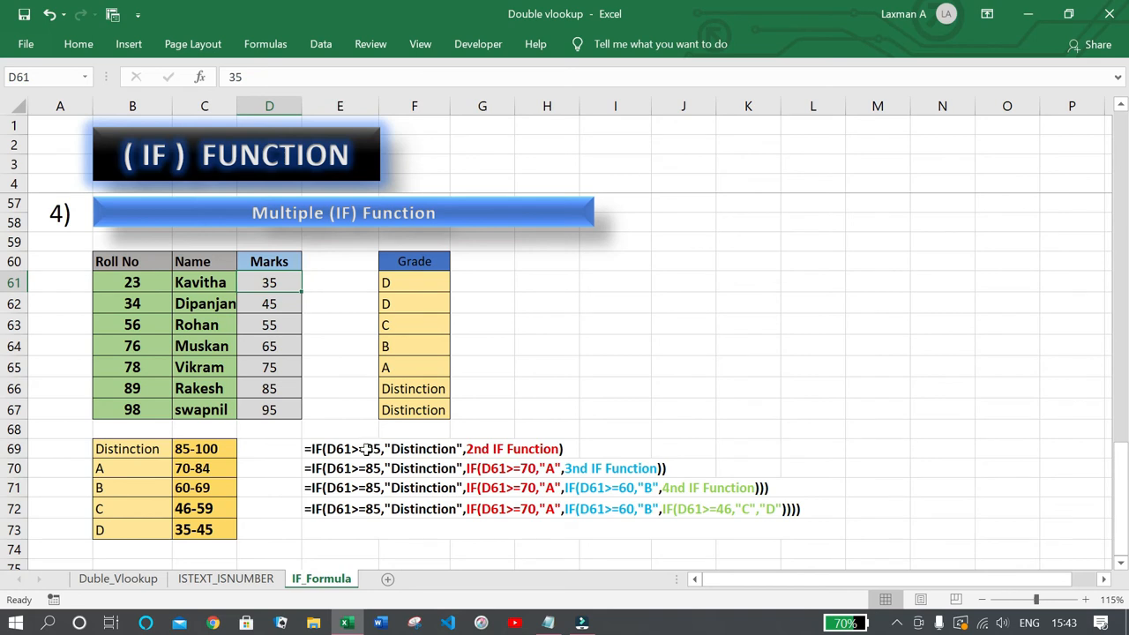
{"action": "left_click", "coordinate": [433, 448]}
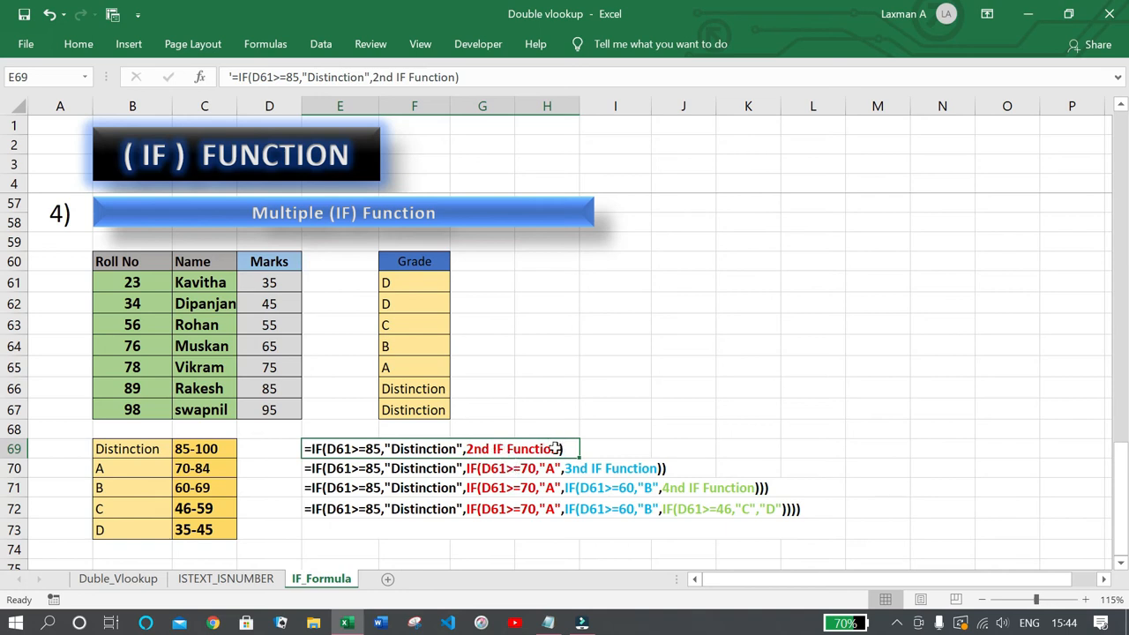
Compare the second and third nested IF stages in E70 and E71 with the A and B grade ranges and the mark in D61
{"action": "left_click", "coordinate": [159, 468]}
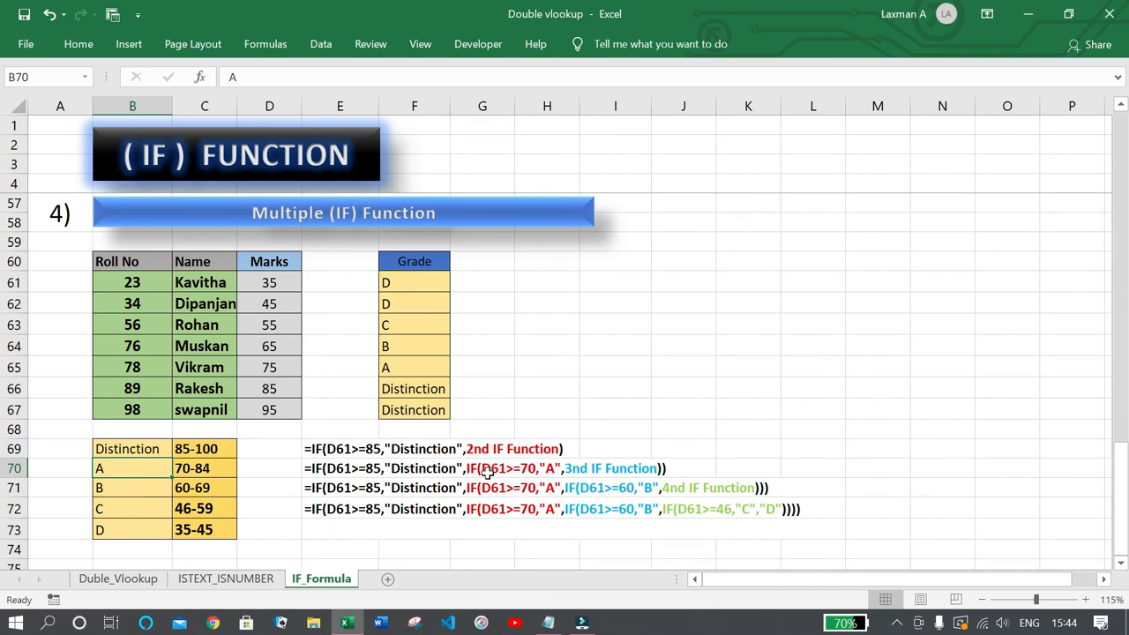
{"action": "left_click", "coordinate": [290, 292]}
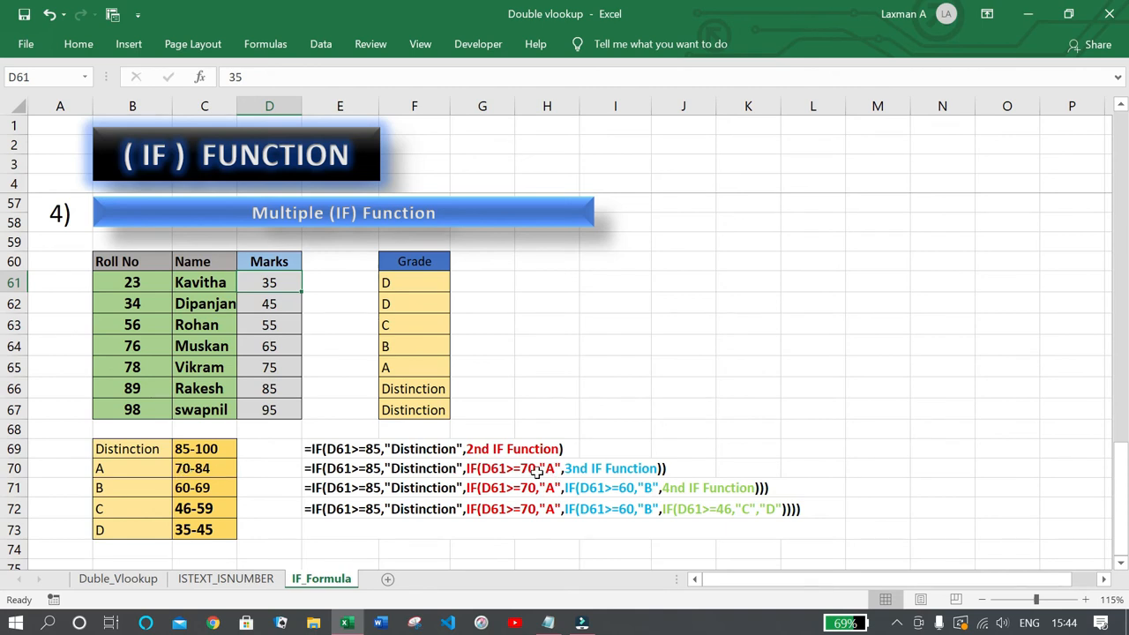
{"action": "left_click", "coordinate": [116, 470]}
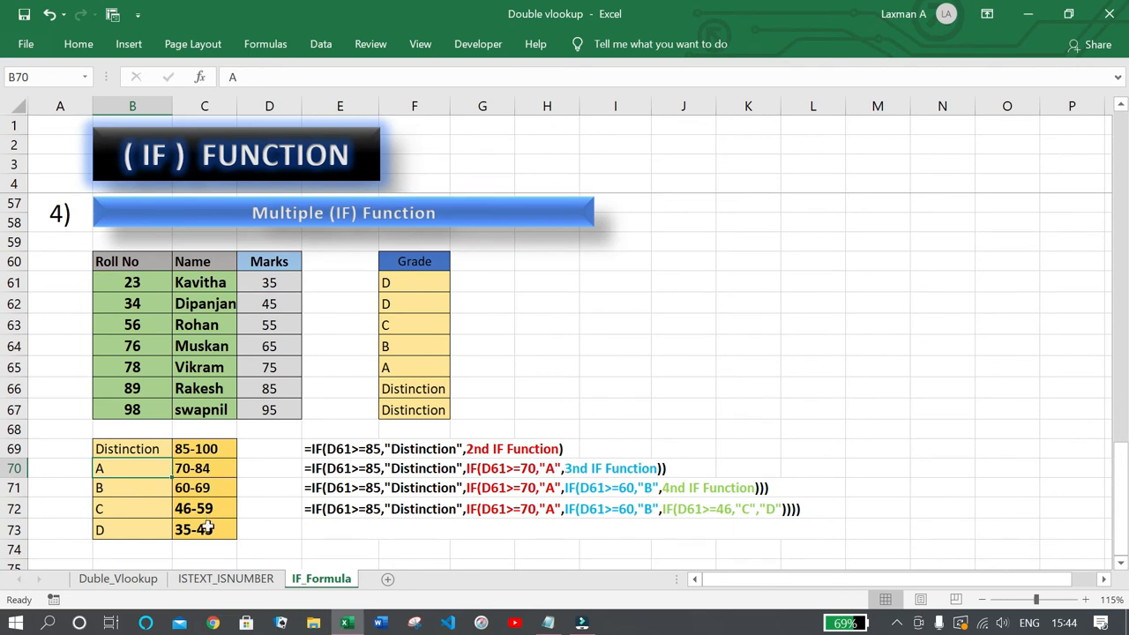
{"action": "left_click", "coordinate": [598, 470]}
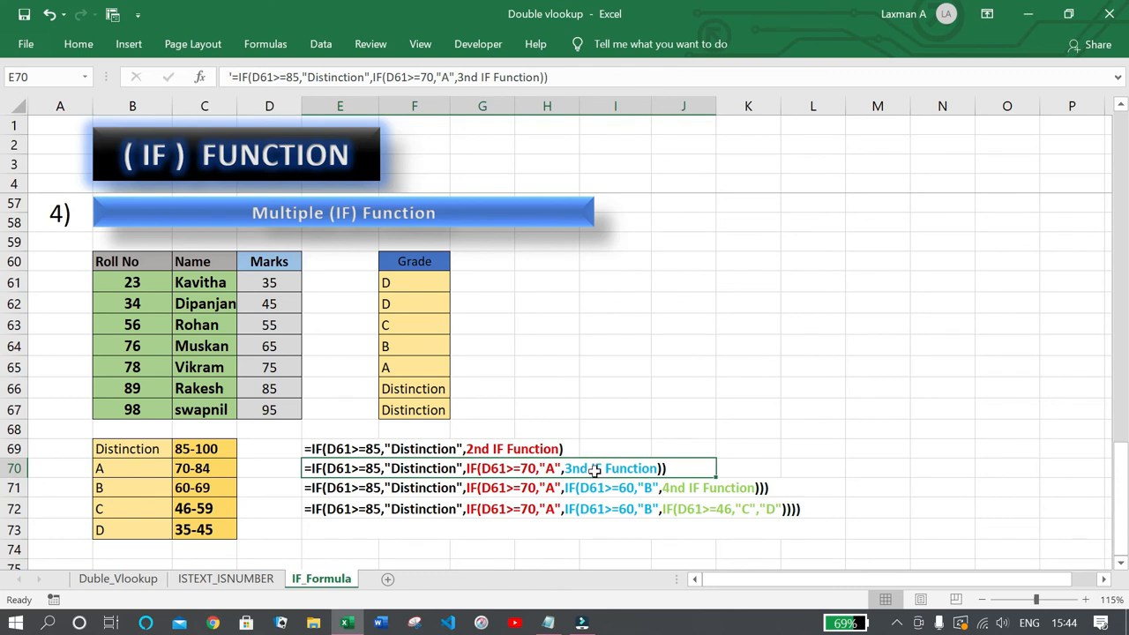
{"action": "left_click", "coordinate": [187, 490]}
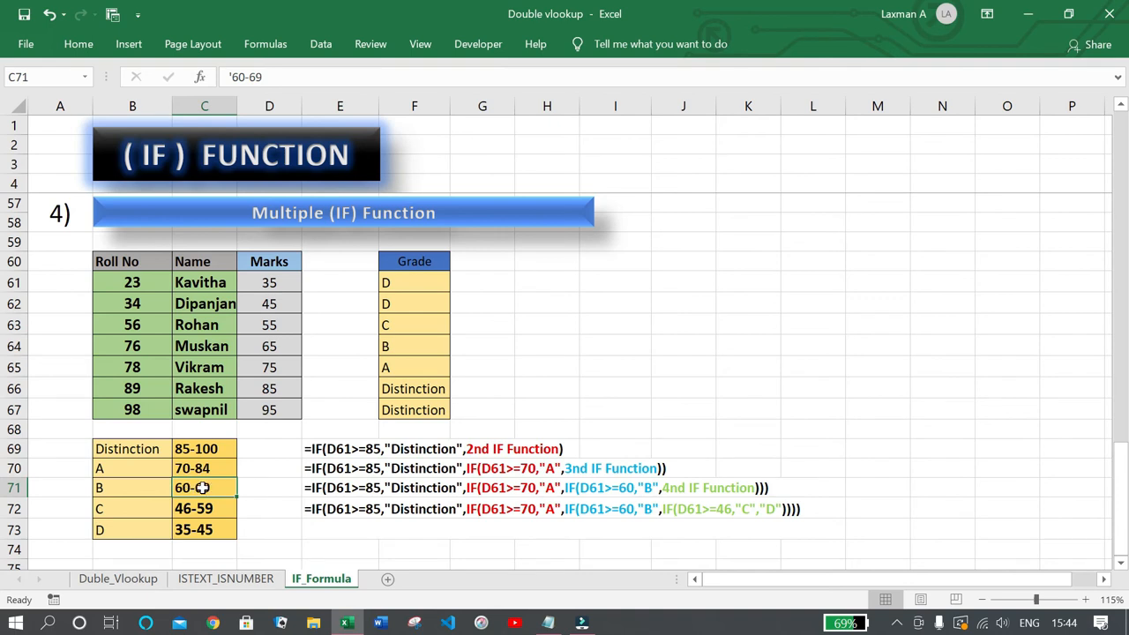
{"action": "left_click", "coordinate": [146, 486]}
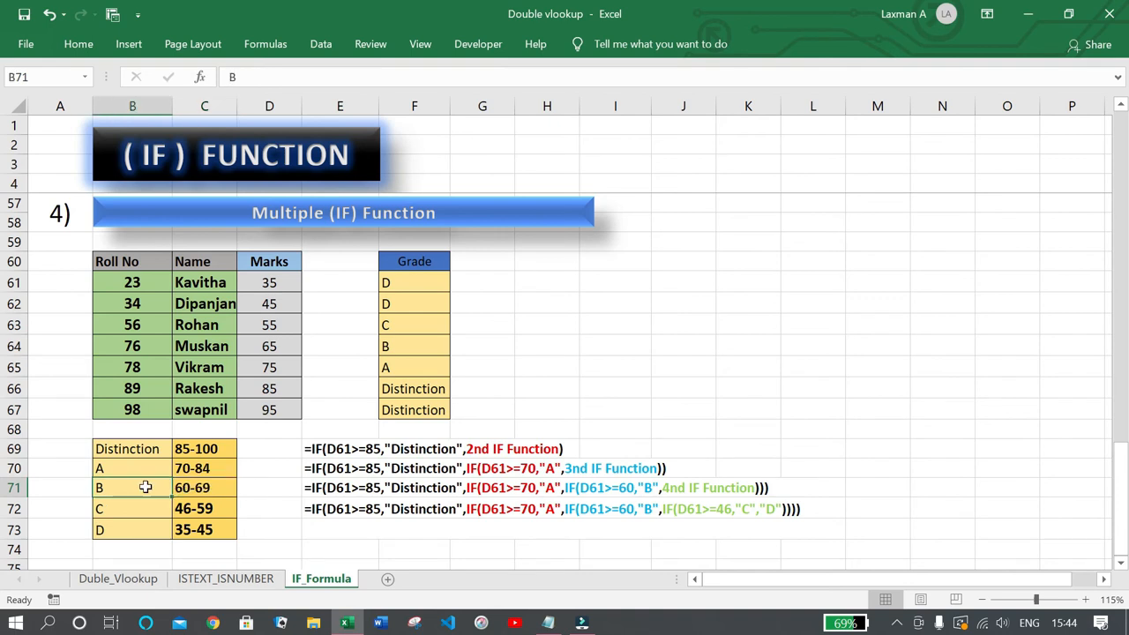
{"action": "left_click", "coordinate": [585, 492]}
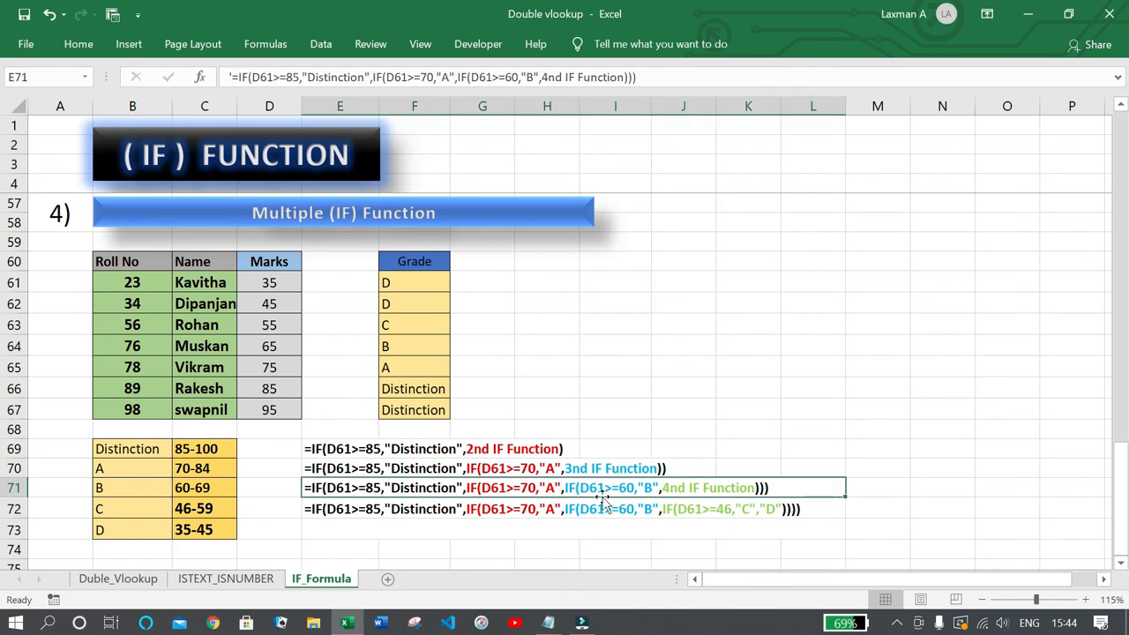
{"action": "left_click", "coordinate": [280, 284]}
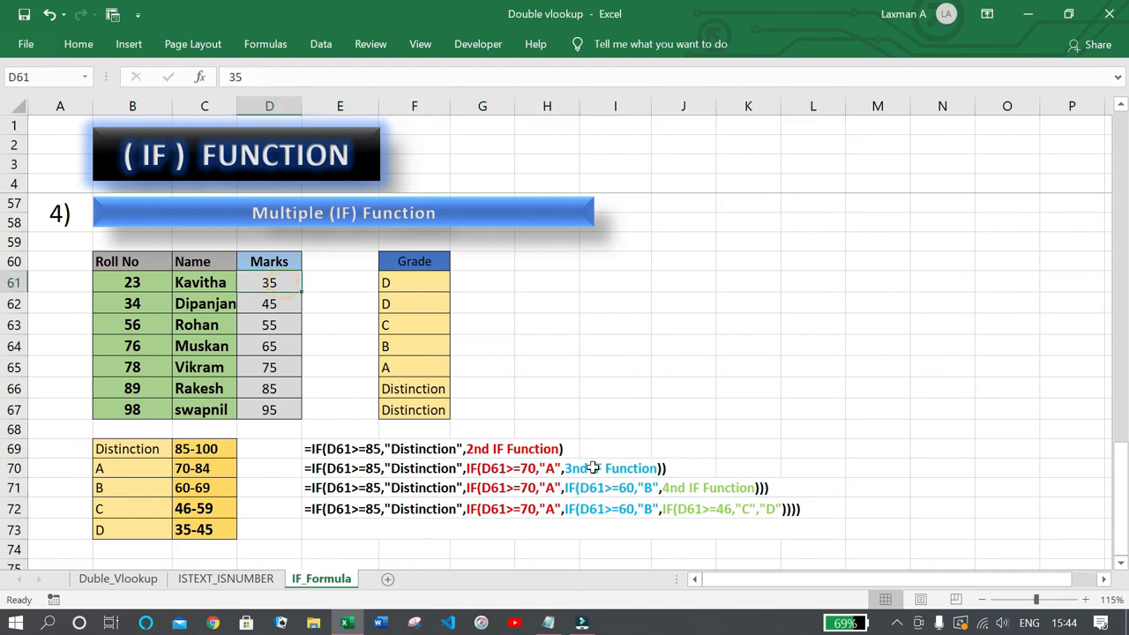
{"action": "left_click", "coordinate": [648, 492]}
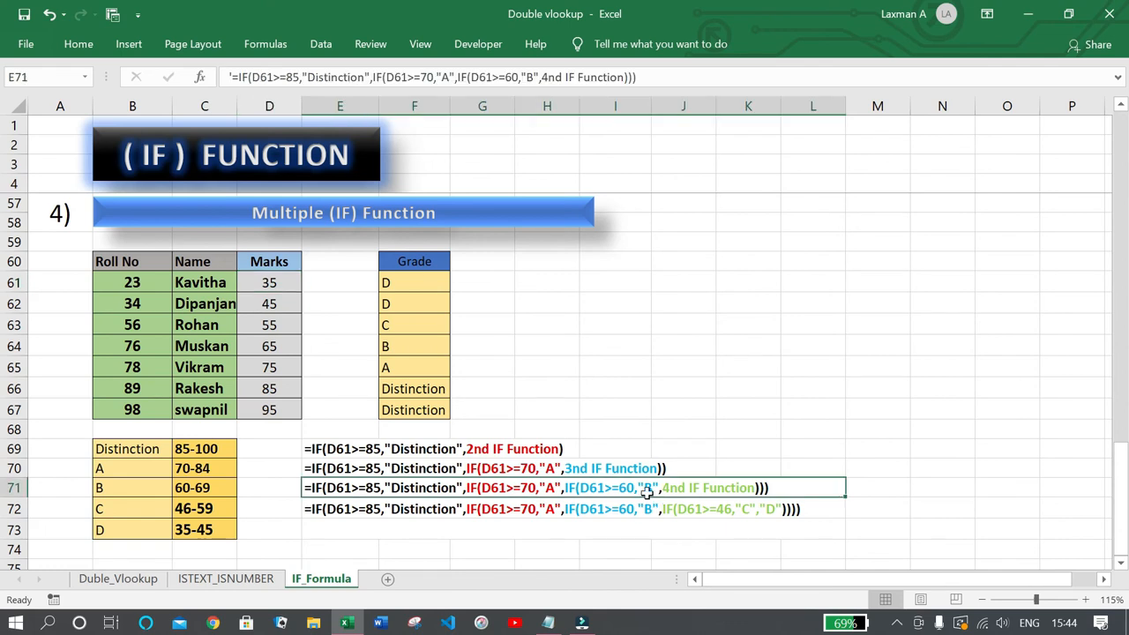
Examine how the fourth nested IF in E71 and E72 handles the C and D ranges in C72:C73, and review formulas E69:E72
{"action": "left_click_drag", "start_coordinate": [228, 511], "coordinate": [226, 525]}
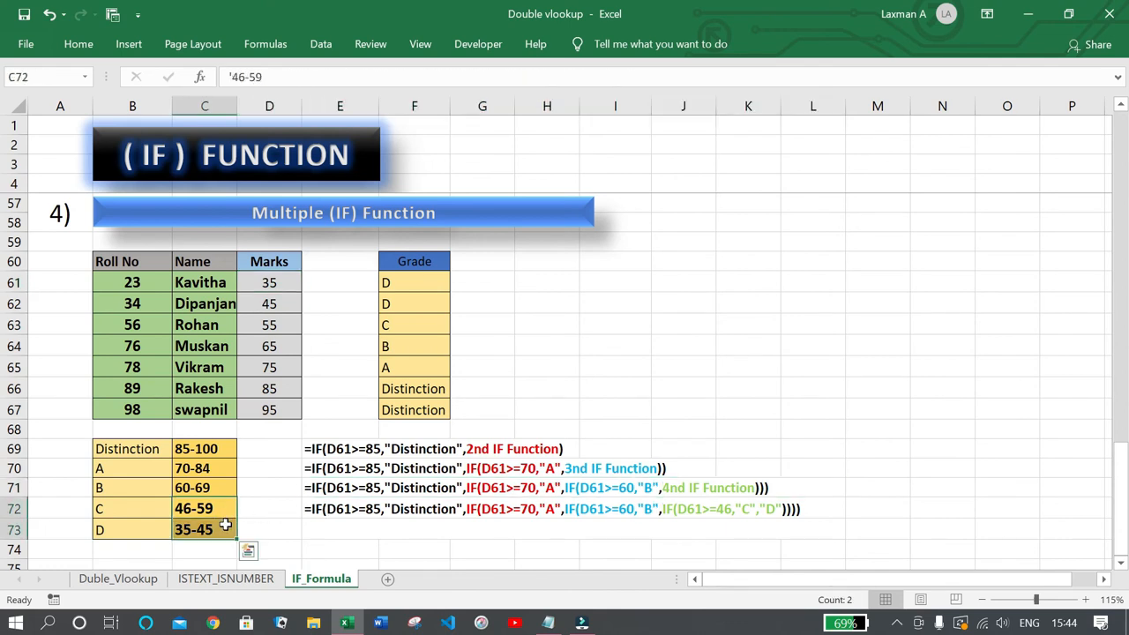
{"action": "left_click", "coordinate": [708, 487]}
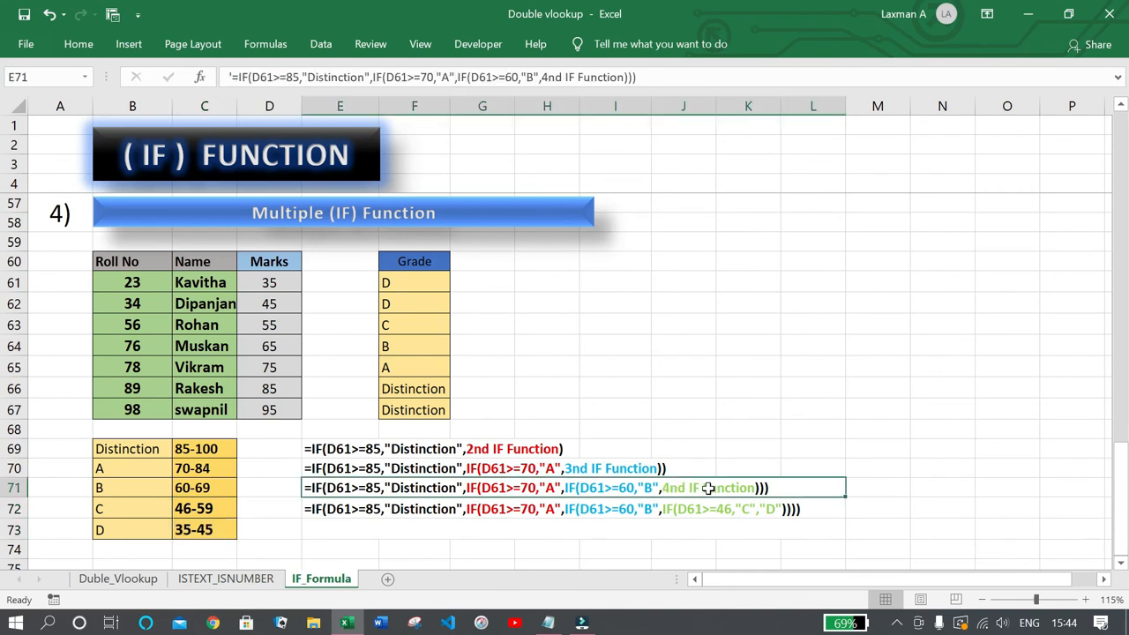
{"action": "left_click_drag", "start_coordinate": [224, 508], "coordinate": [225, 527]}
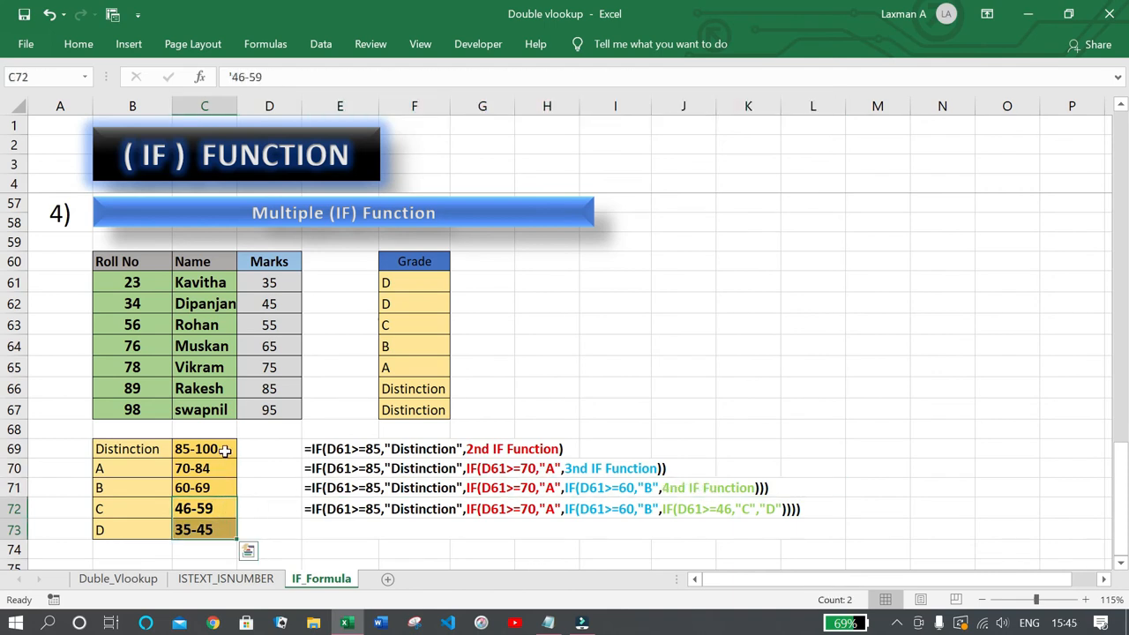
{"action": "left_click", "coordinate": [690, 487]}
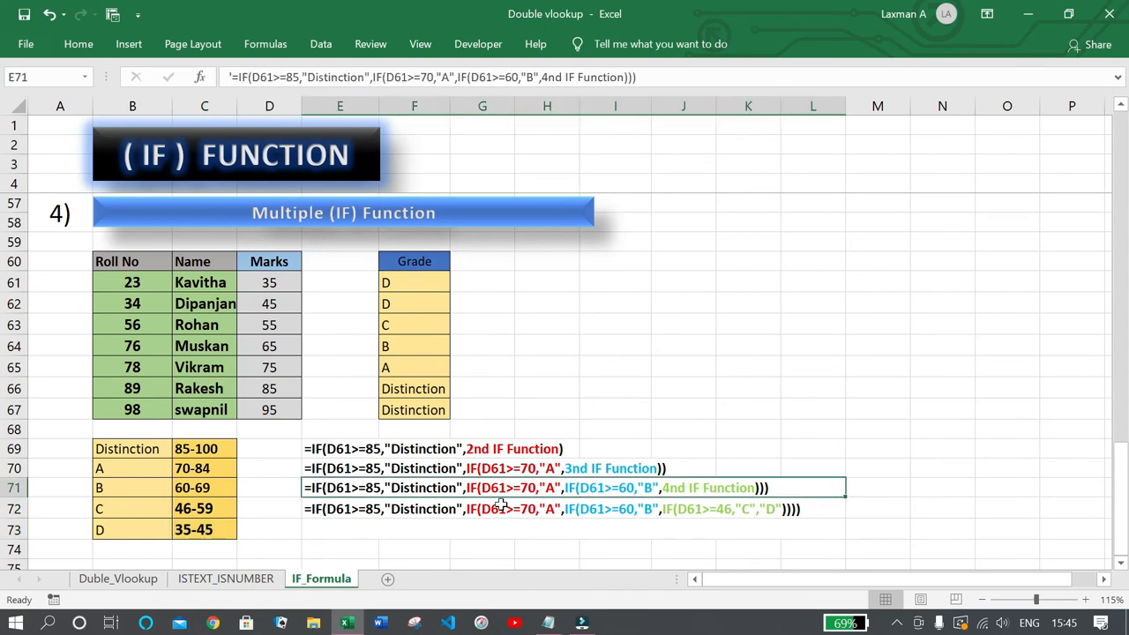
{"action": "left_click", "coordinate": [679, 509]}
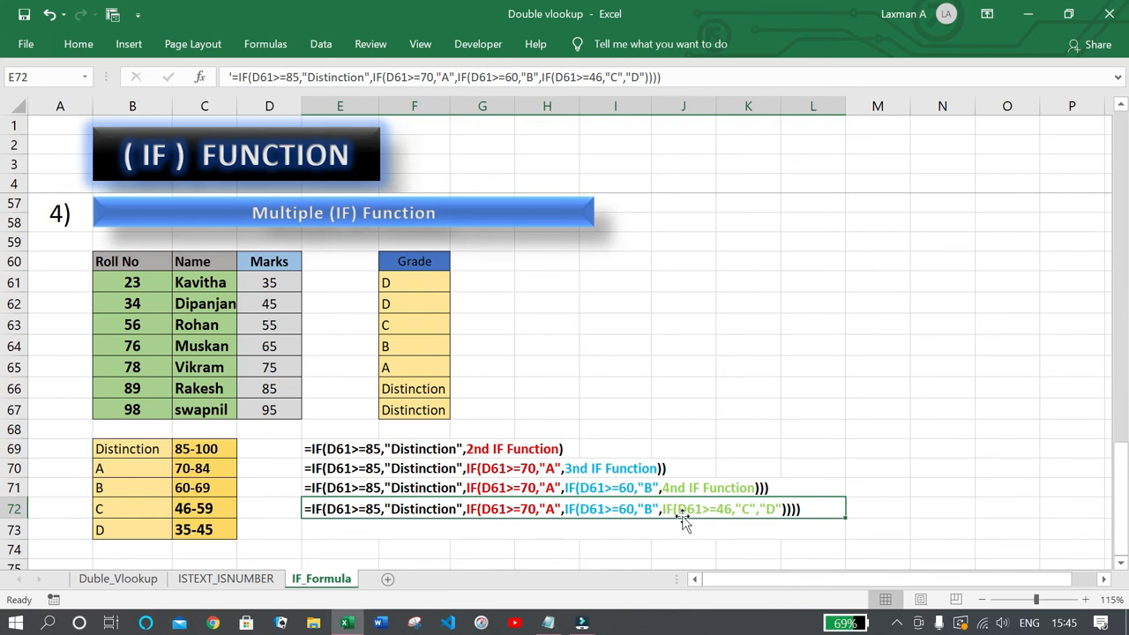
{"action": "left_click", "coordinate": [282, 284]}
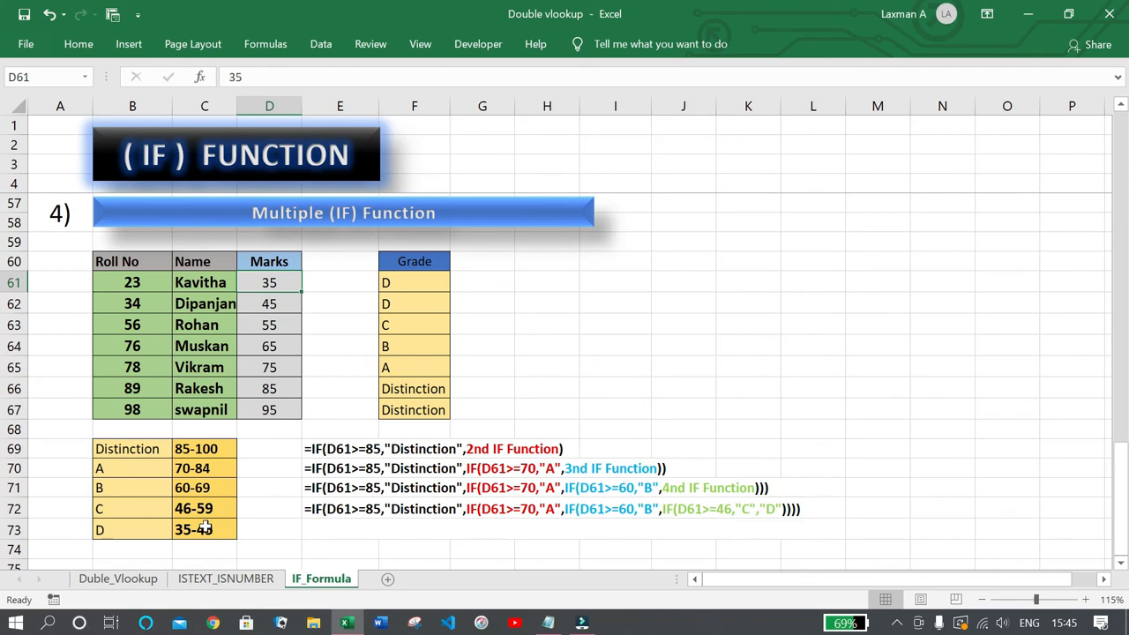
{"action": "left_click", "coordinate": [188, 509]}
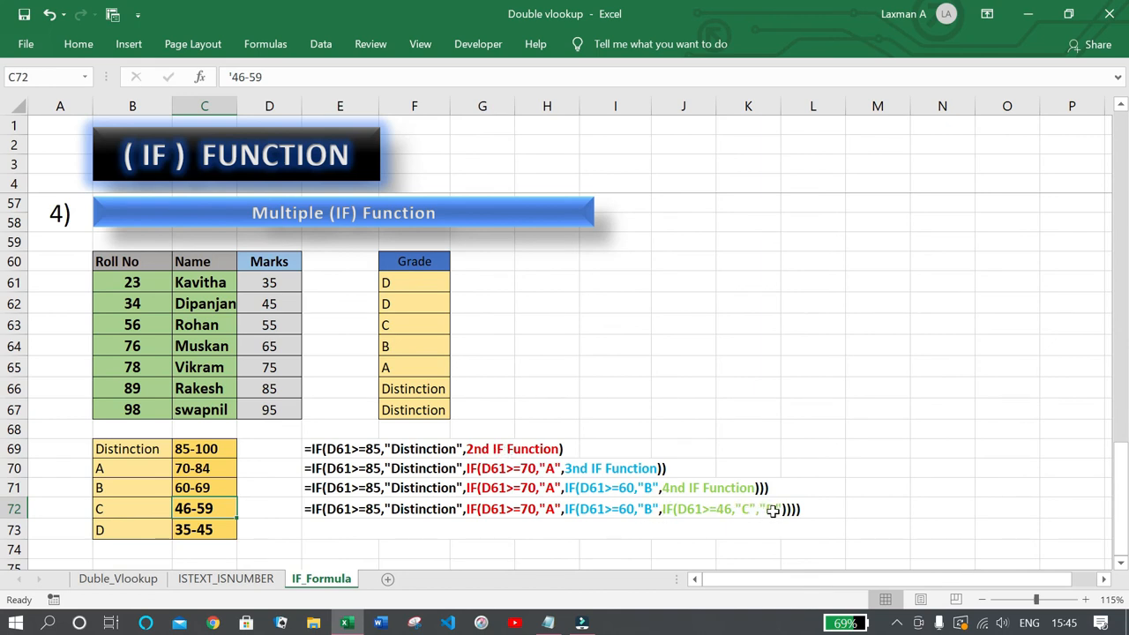
{"action": "left_click", "coordinate": [204, 530]}
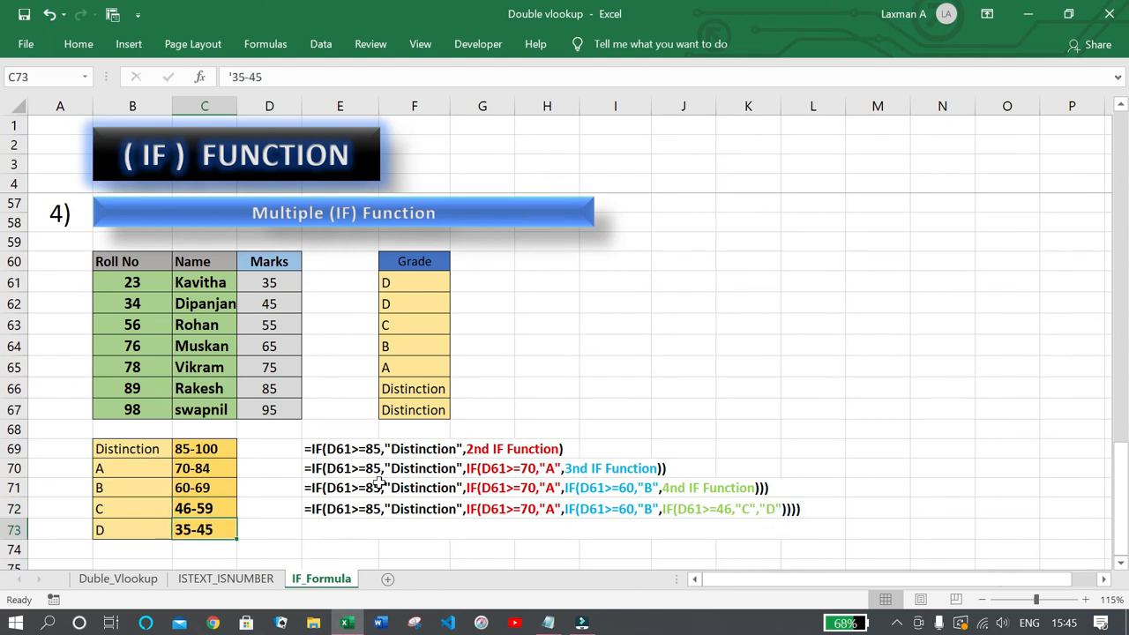
{"action": "left_click", "coordinate": [796, 512]}
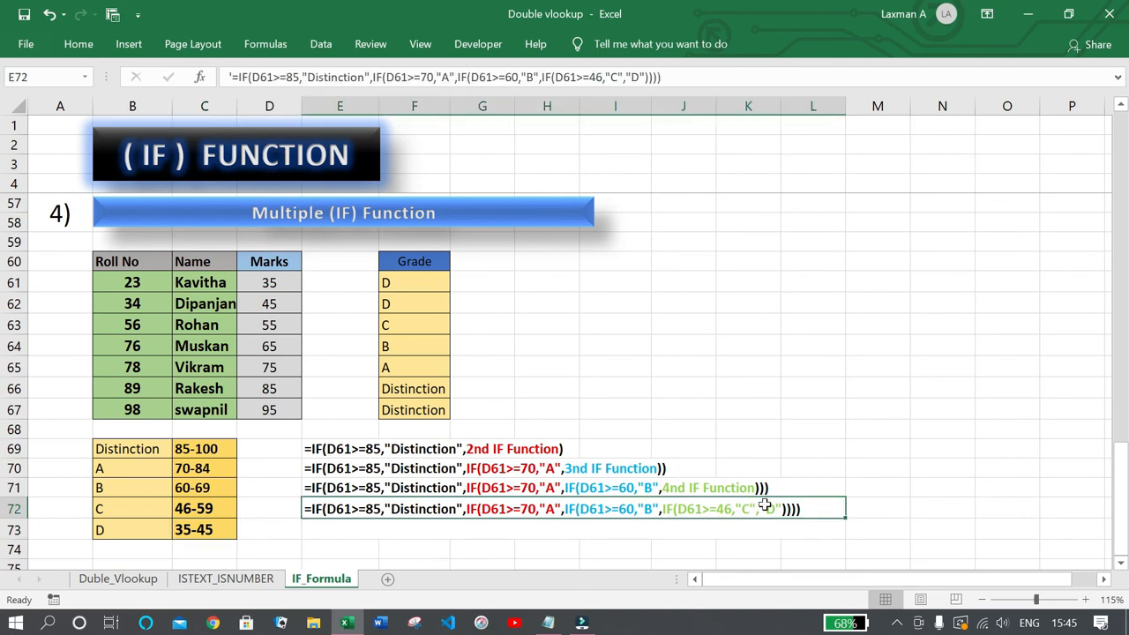
{"action": "left_click_drag", "start_coordinate": [335, 449], "coordinate": [343, 503]}
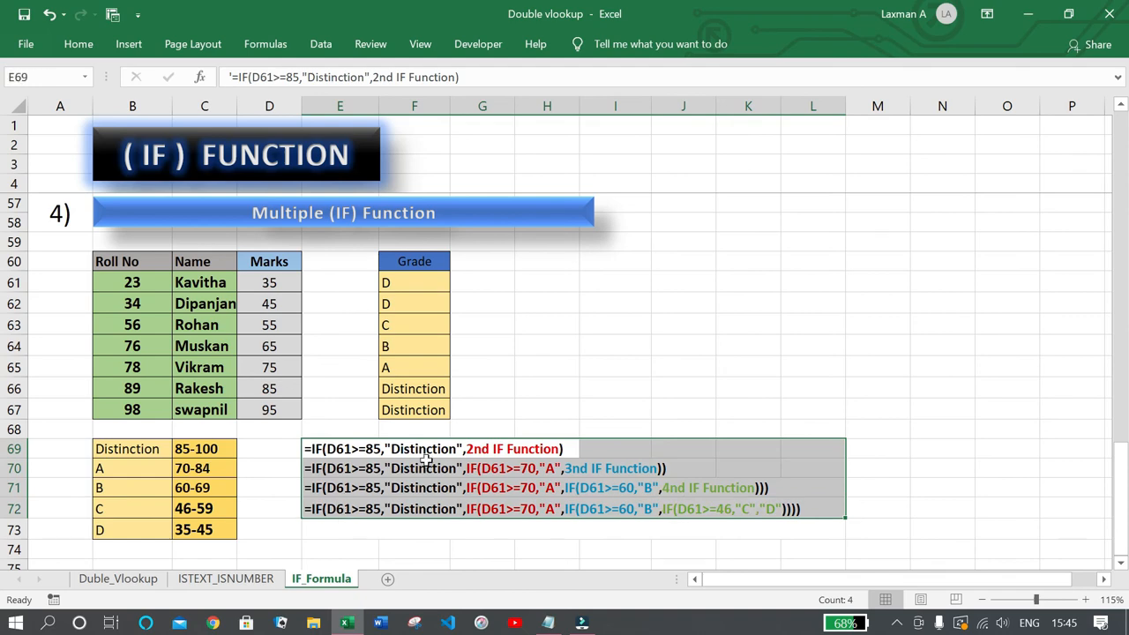
{"action": "left_click", "coordinate": [471, 370]}
Clear the grade in F61 and begin a new nested formula there with =IF(D61>=85,"Distinction",
{"action": "left_click", "coordinate": [434, 284]}
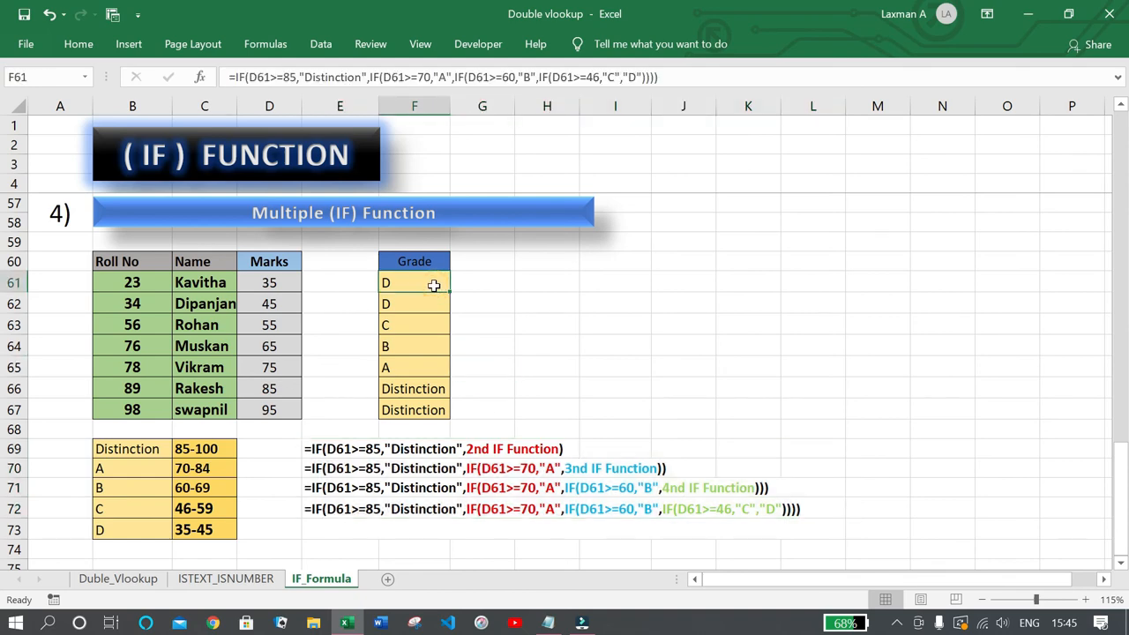
{"action": "key", "text": "Delete"}
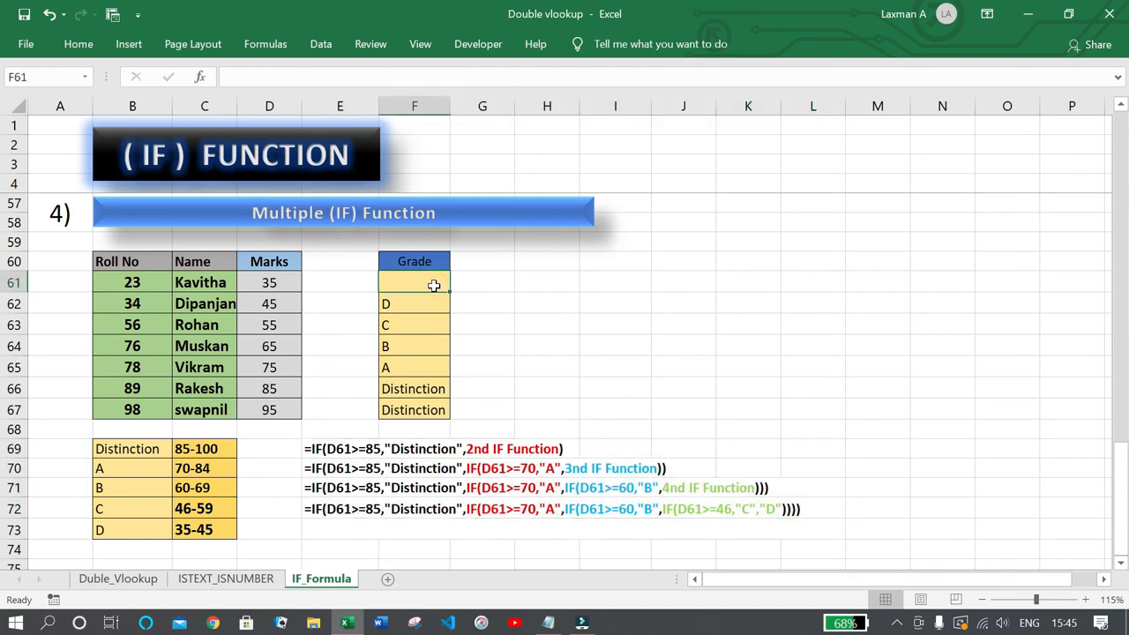
{"action": "type", "text": "=if"}
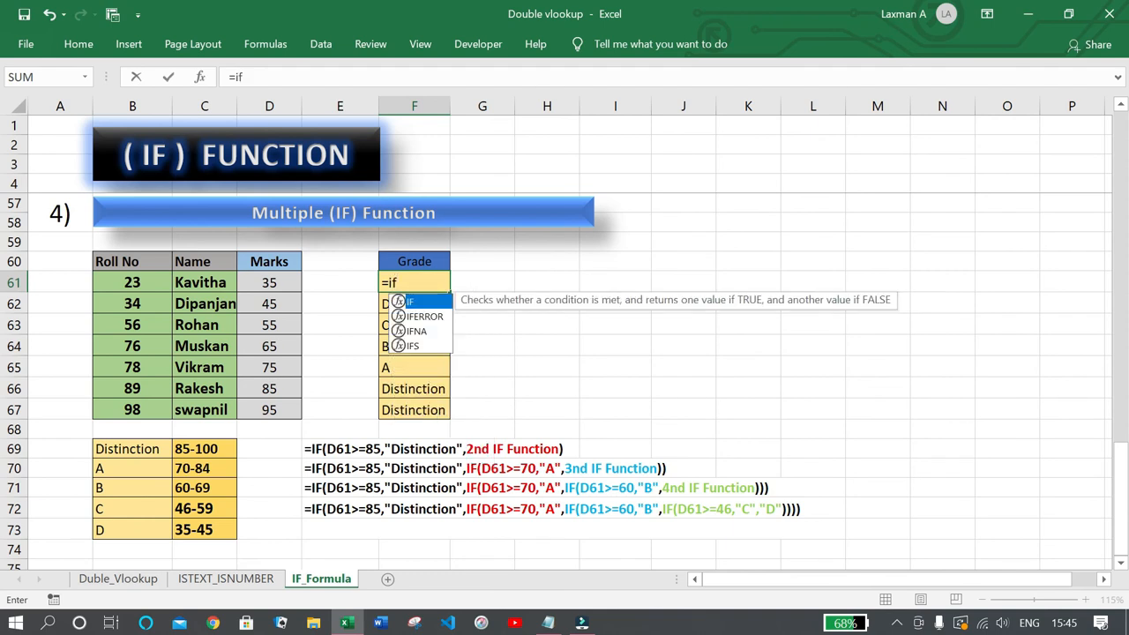
{"action": "key", "text": "Tab"}
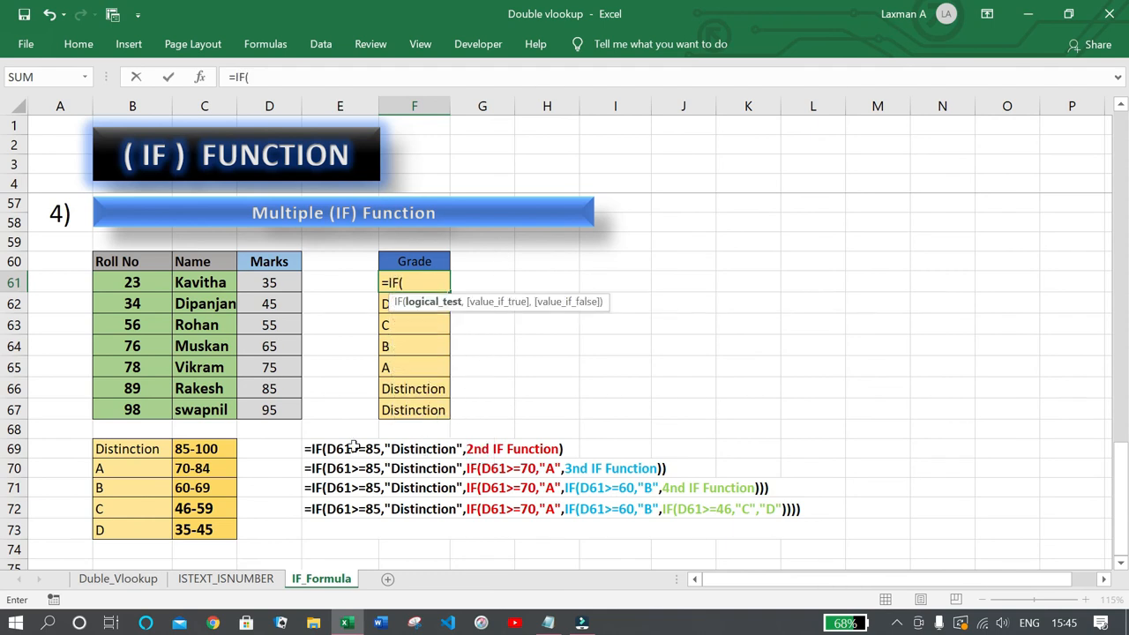
{"action": "left_click", "coordinate": [273, 284]}
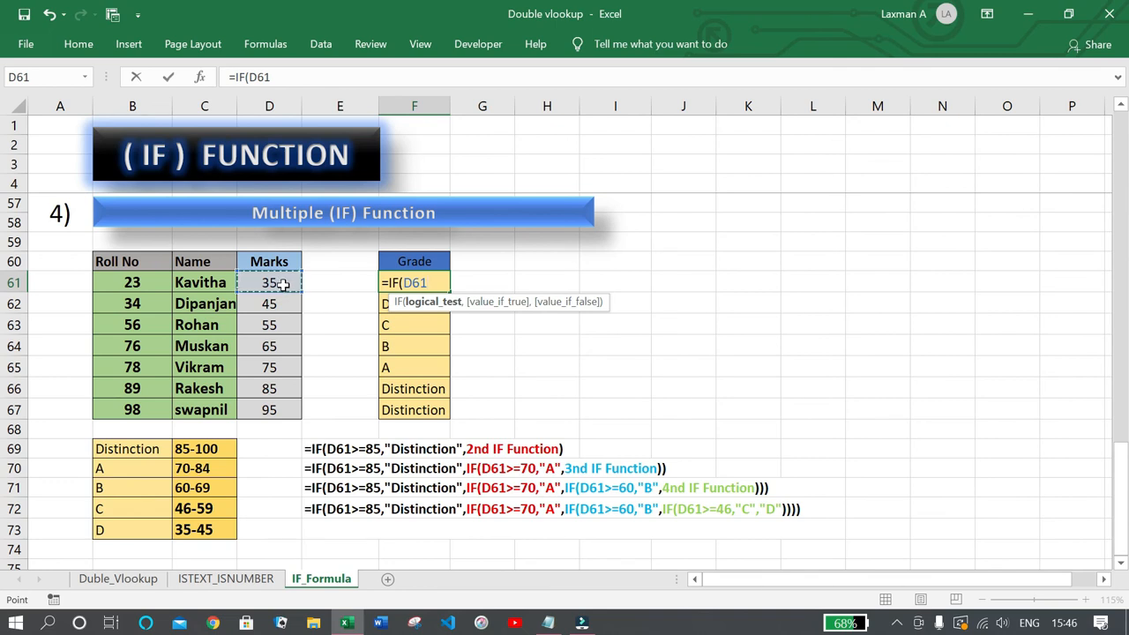
{"action": "type", "text": ">=85"}
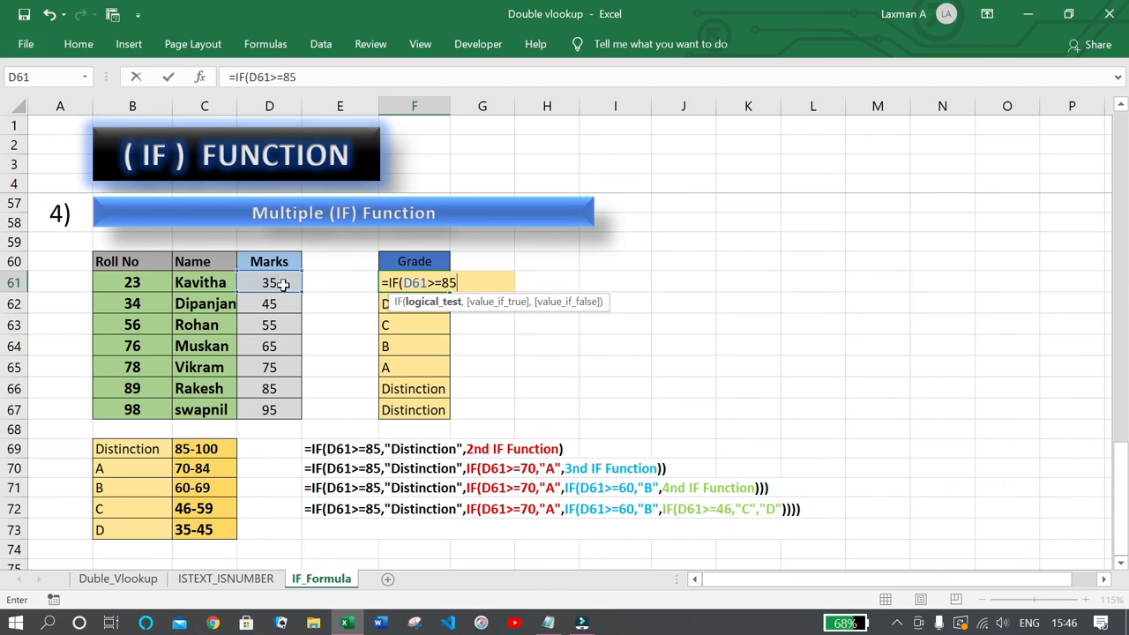
{"action": "type", "text": ",\"Di"}
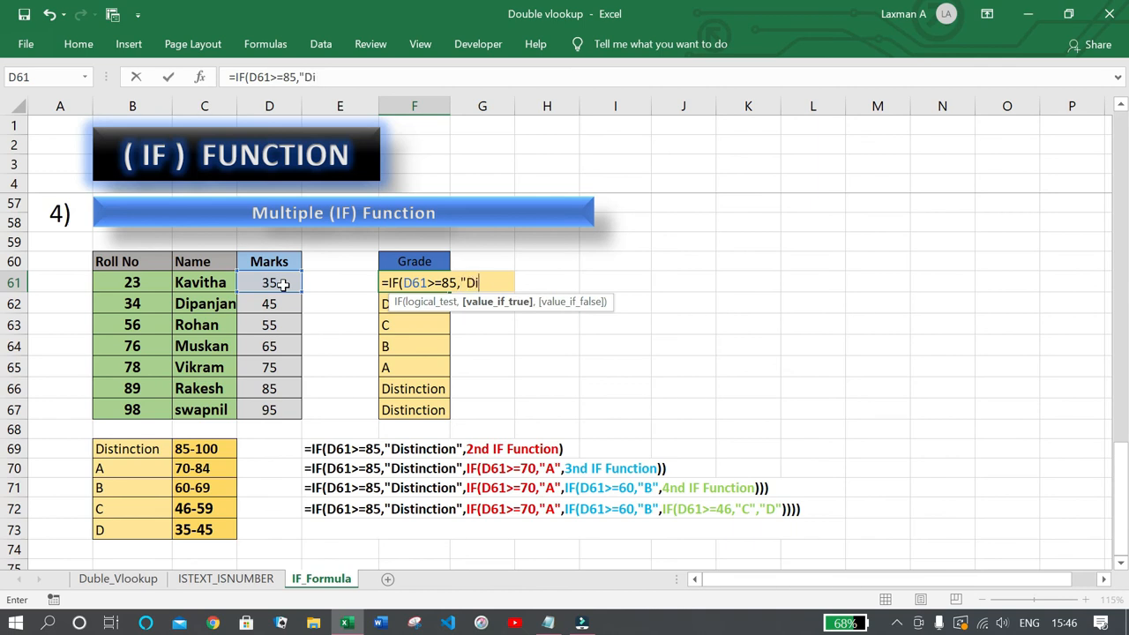
{"action": "type", "text": "stinction"}
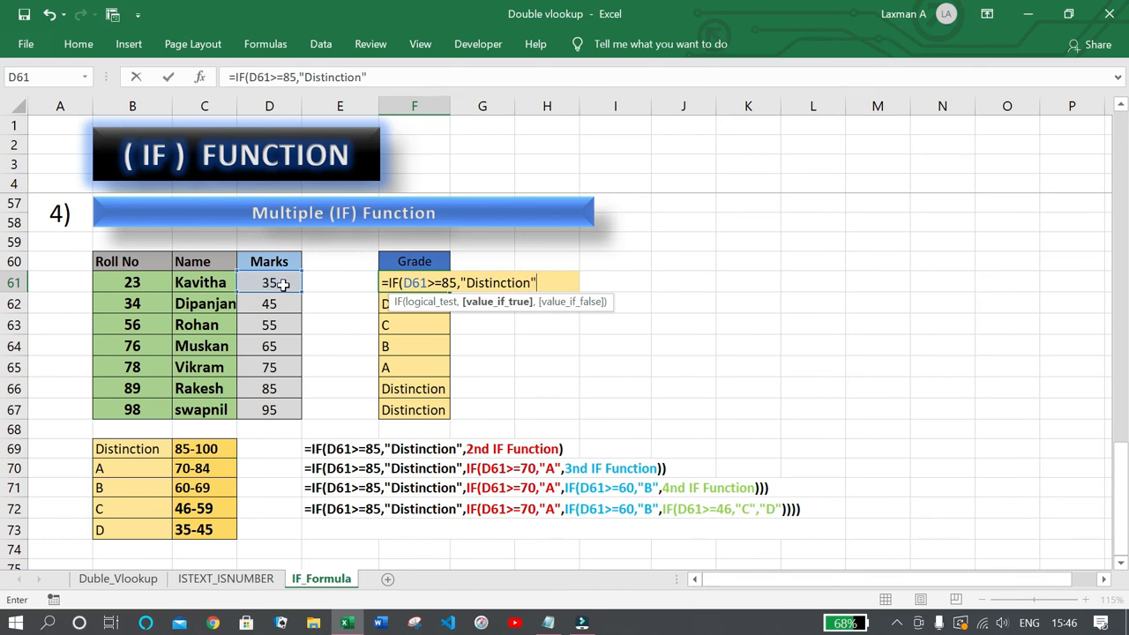
{"action": "type", "text": "\","}
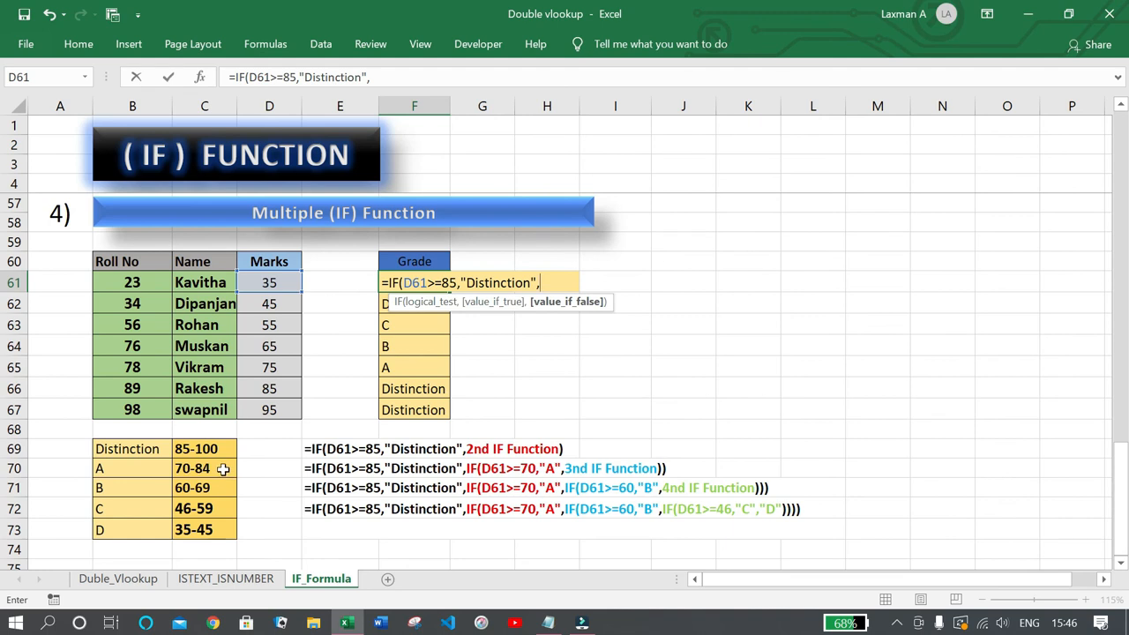
Continue the F61 grade formula with a second nested condition, IF(D61>=70,"A",
{"action": "left_click", "coordinate": [271, 282]}
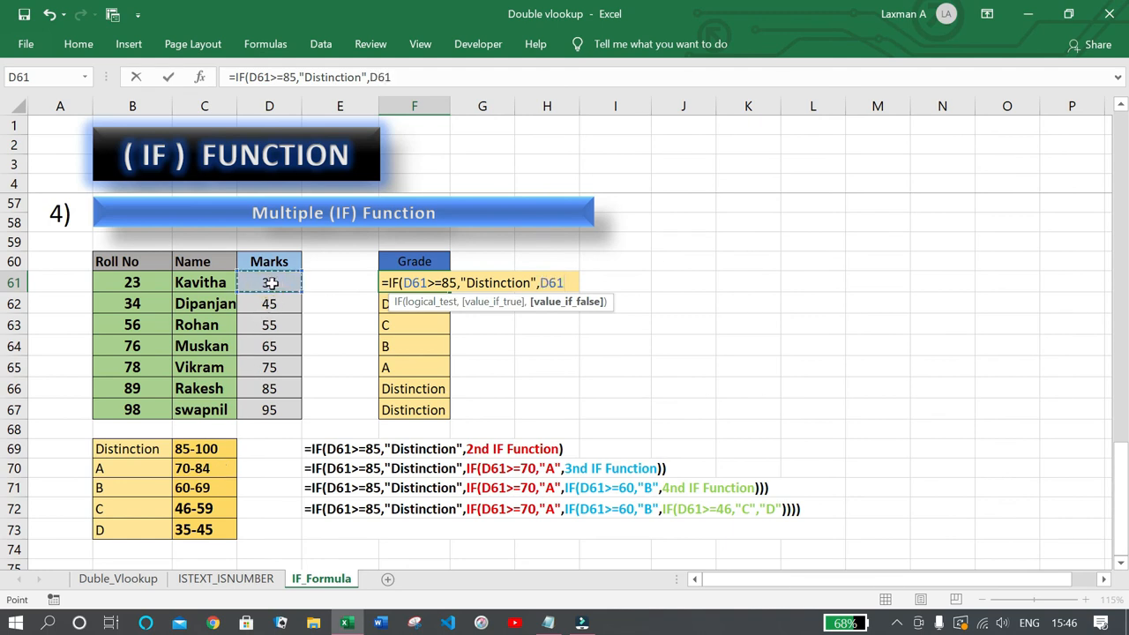
{"action": "key", "text": "BackSpace"}
{"action": "key", "text": "BackSpace"}
{"action": "key", "text": "BackSpace"}
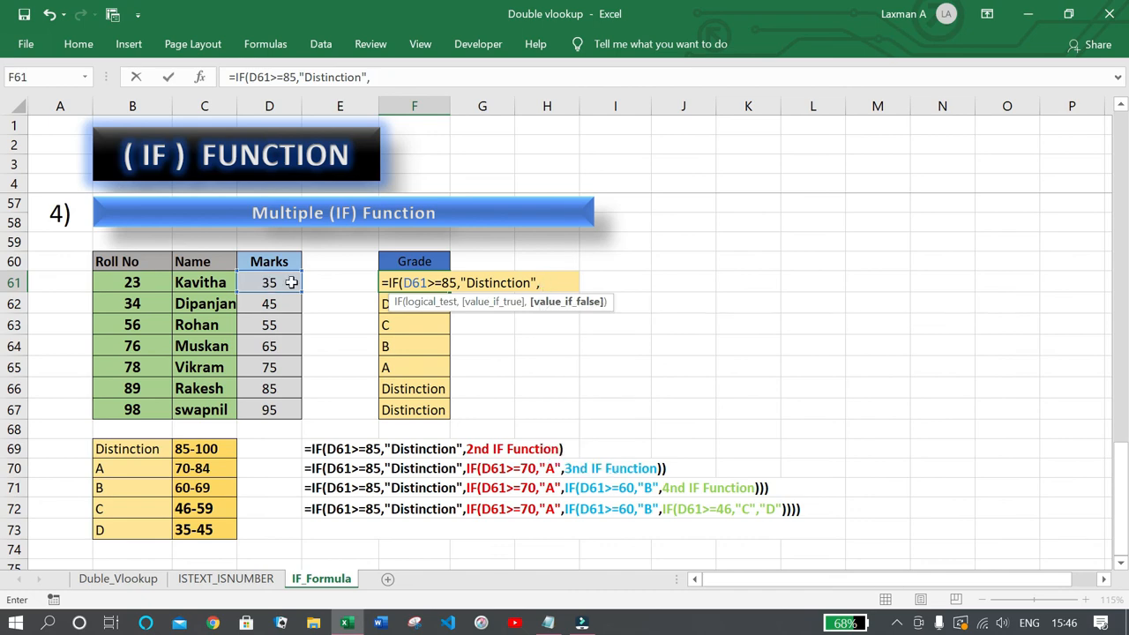
{"action": "type", "text": "IF("}
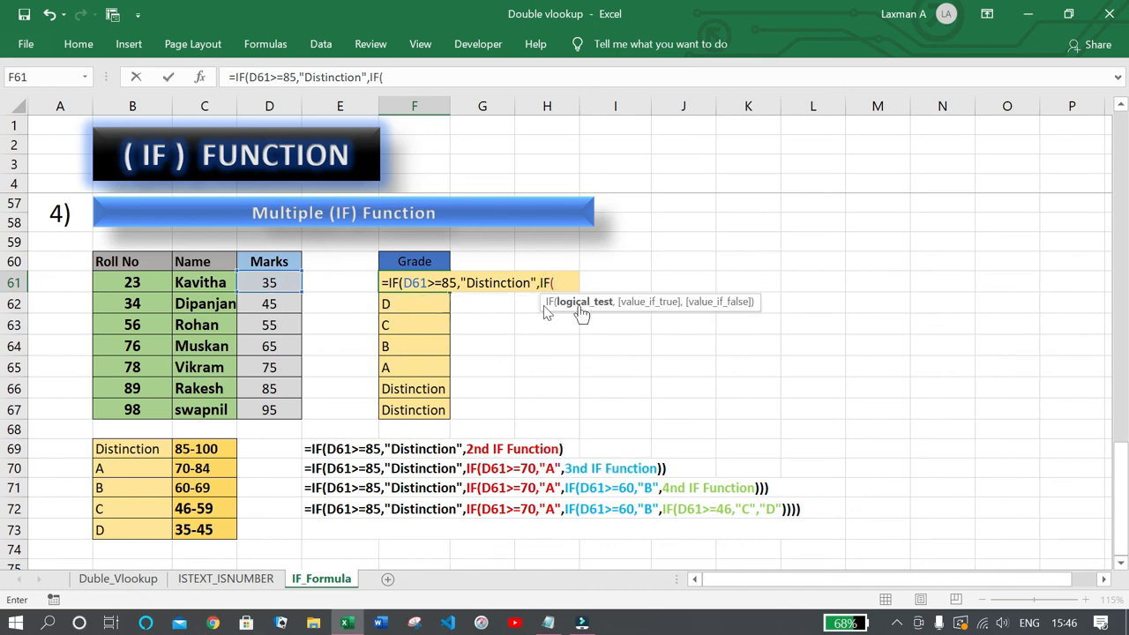
{"action": "left_click", "coordinate": [273, 281]}
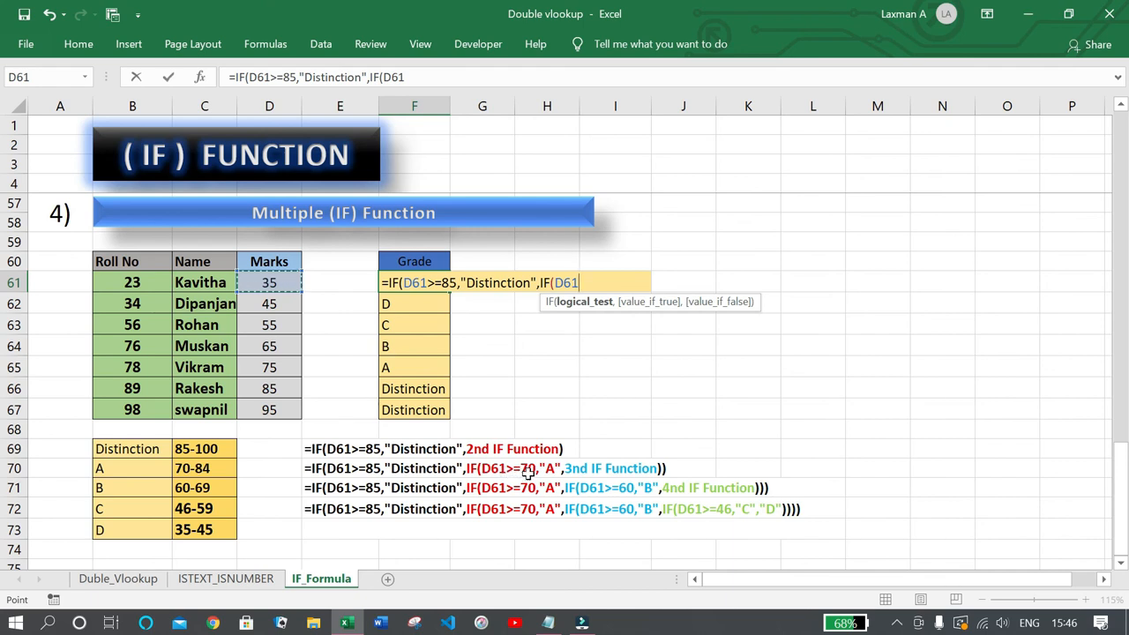
{"action": "type", "text": ">=70,\"A"}
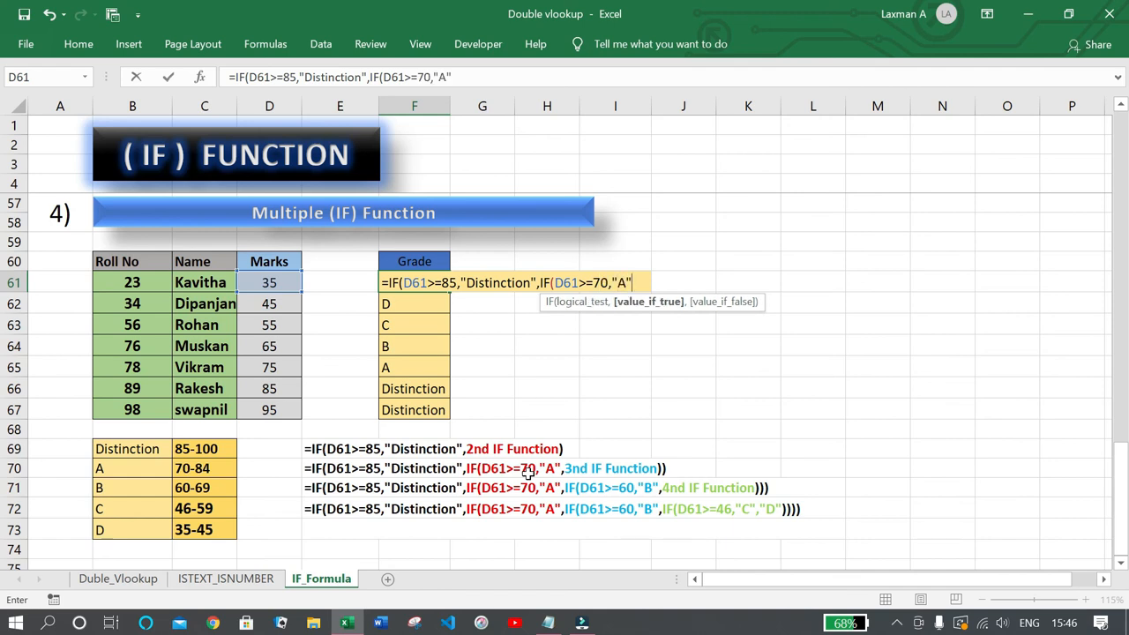
{"action": "type", "text": "\","}
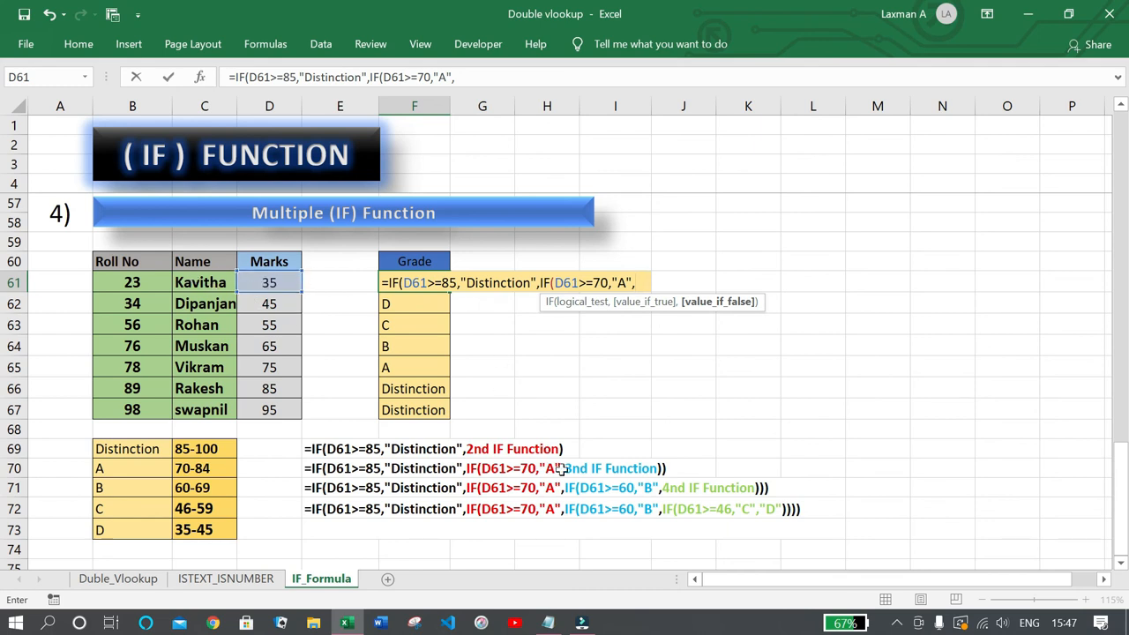
Add the third nested condition, IF(D61>=60,"B",, to the grade formula in F61
{"action": "type", "text": "IF("}
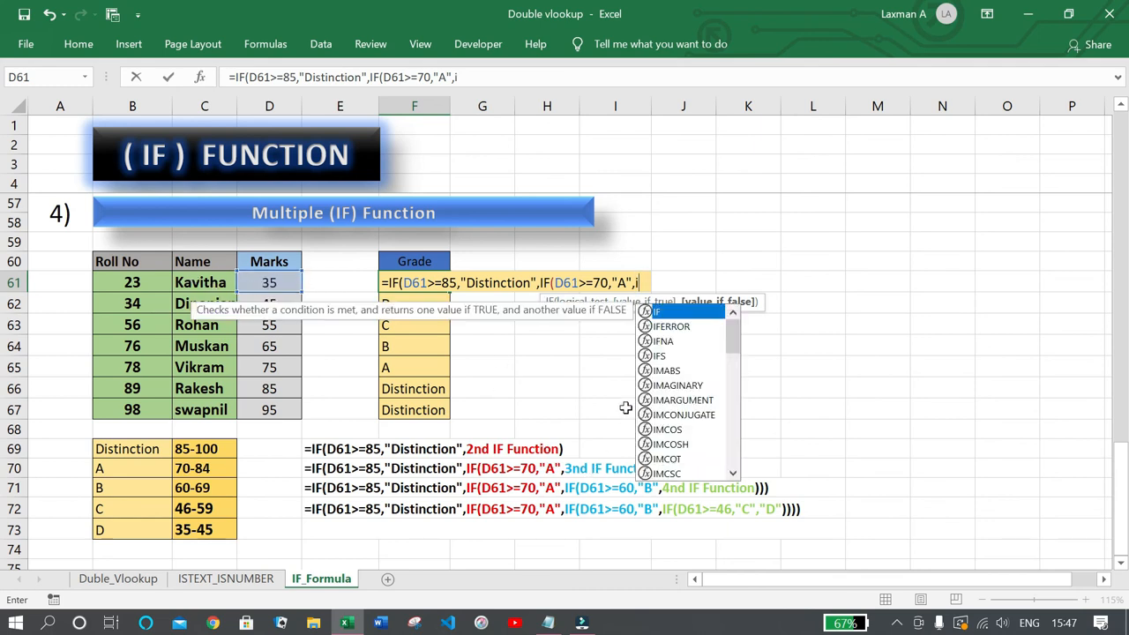
{"action": "left_click", "coordinate": [275, 282]}
{"action": "type", "text": ">"}
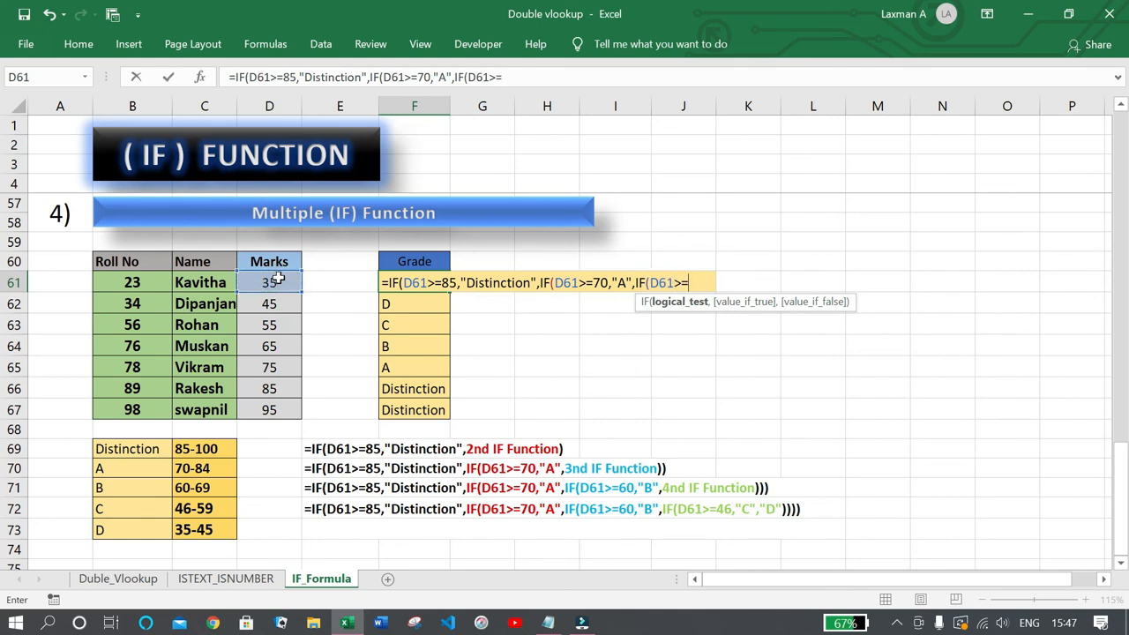
{"action": "type", "text": "=60,"}
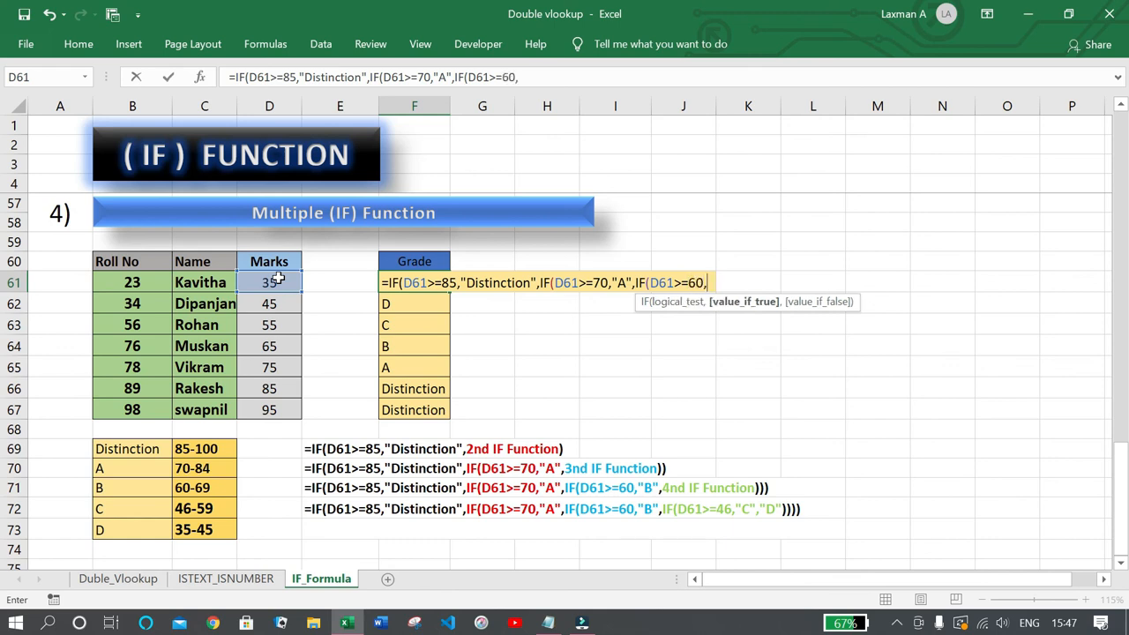
{"action": "type", "text": "\"B"}
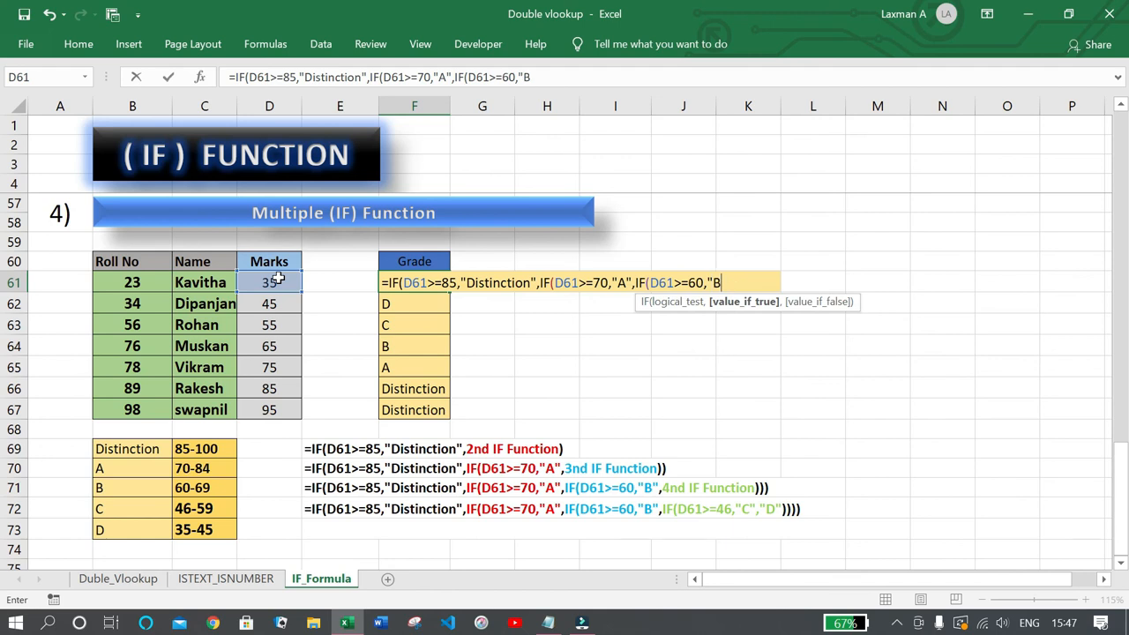
{"action": "type", "text": "\","}
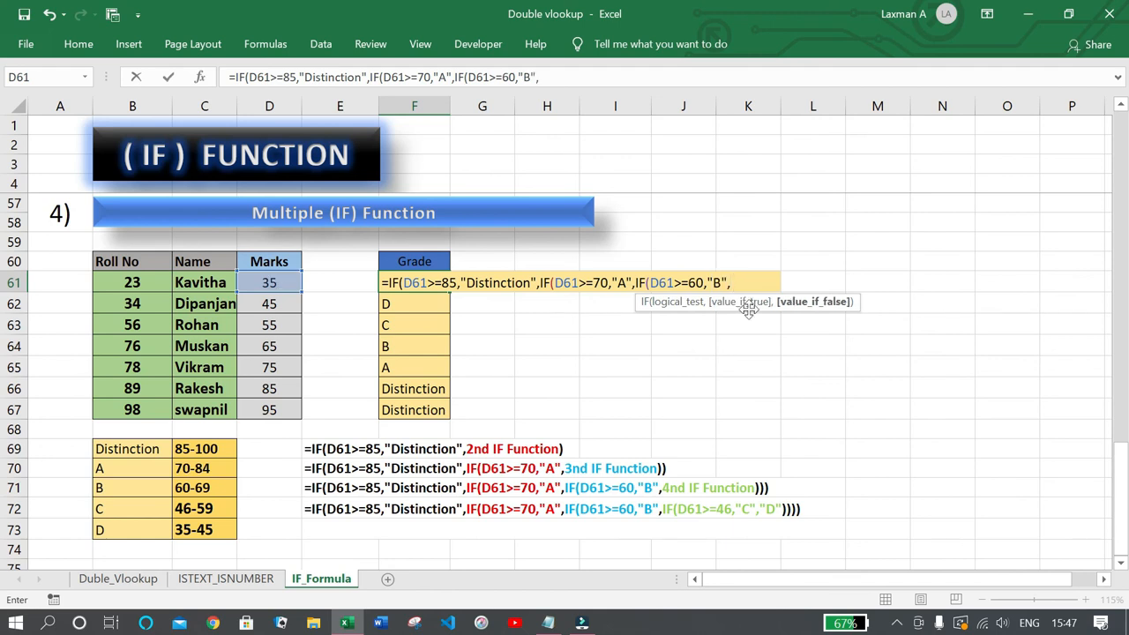
Add the fourth nested condition to the F61 formula, IF(D61>=46,"C","D", with D as the fallback grade
{"action": "type", "text": "if"}
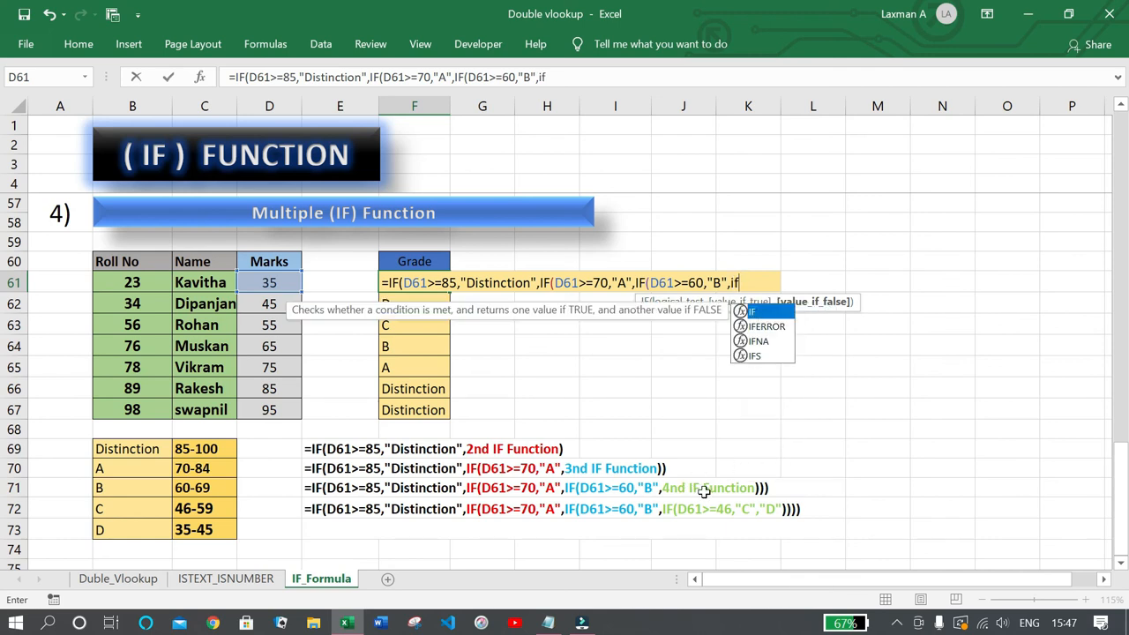
{"action": "key", "text": "Tab"}
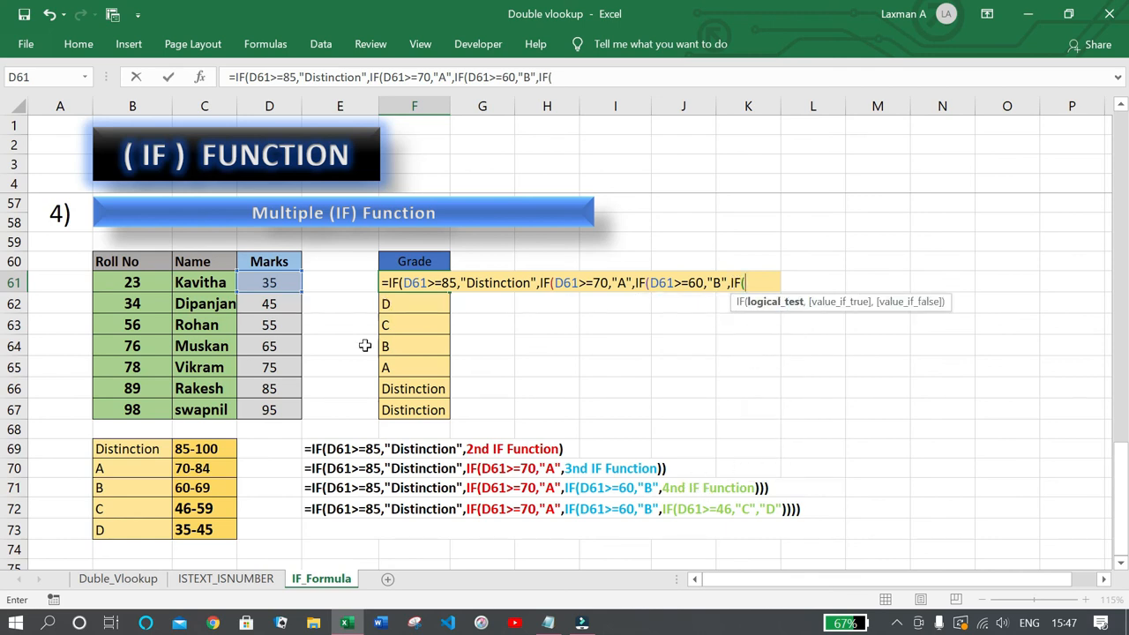
{"action": "left_click", "coordinate": [284, 283]}
{"action": "type", "text": ">="}
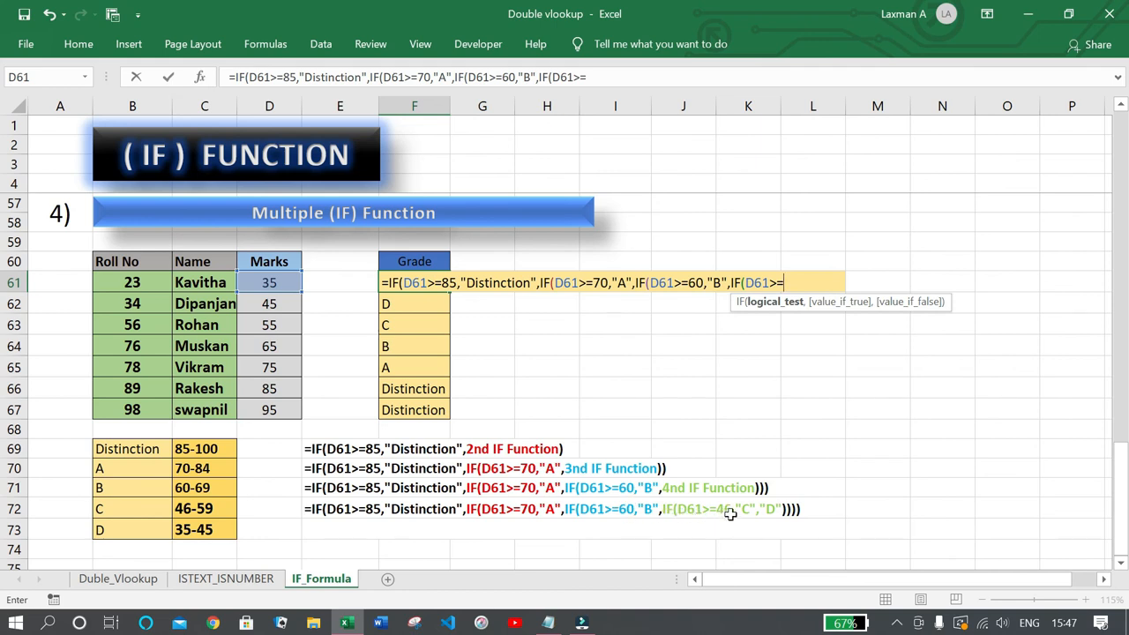
{"action": "type", "text": "46,\"C"}
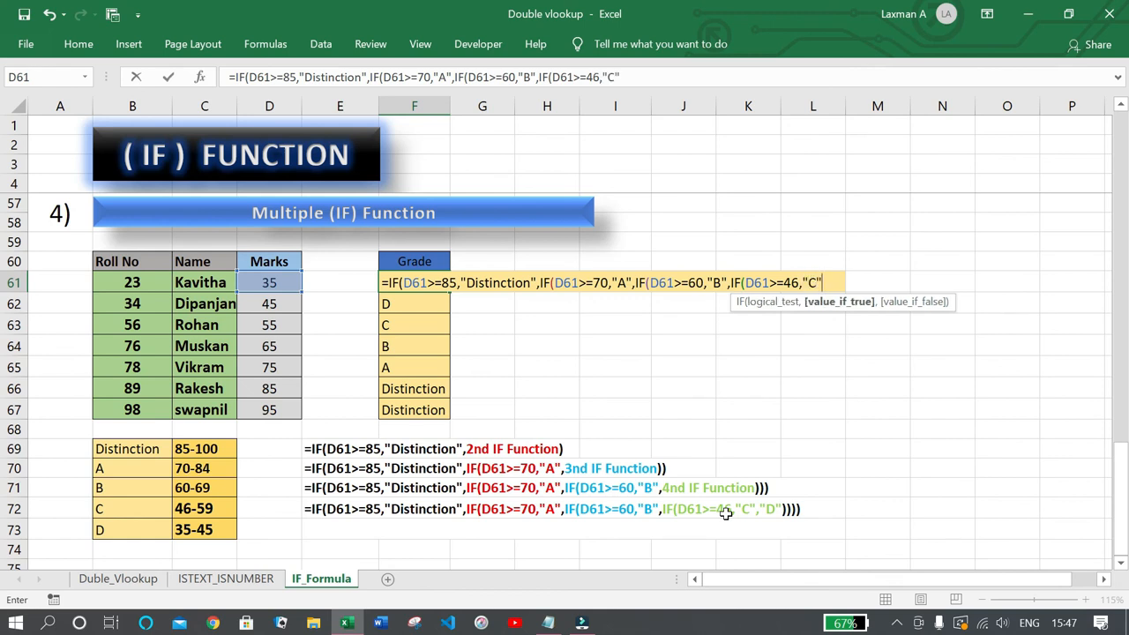
{"action": "type", "text": "\","}
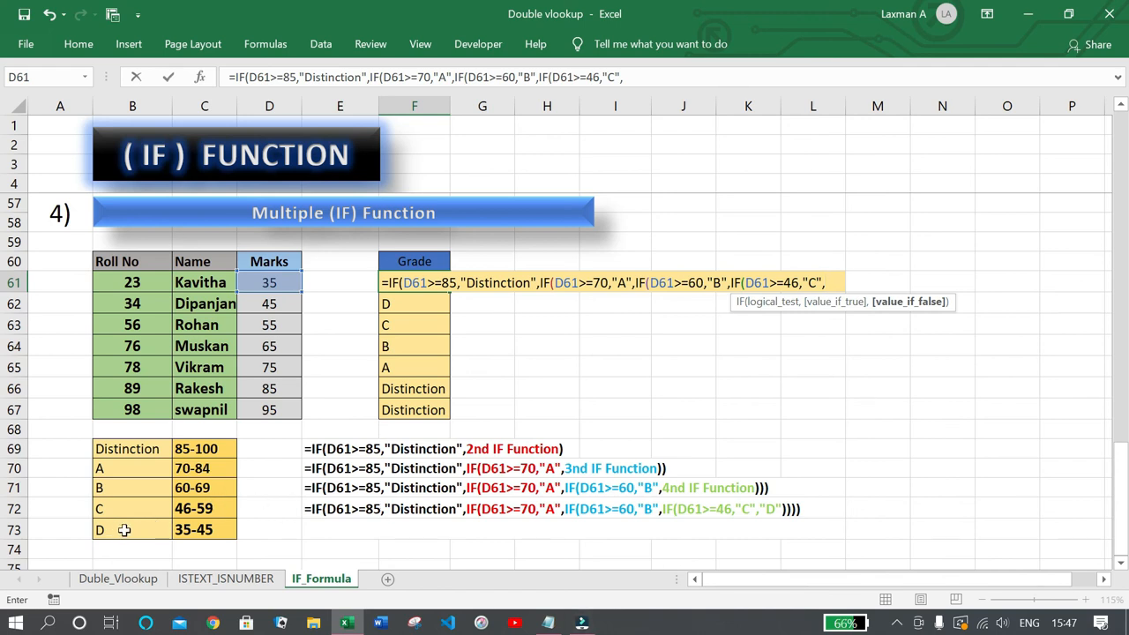
{"action": "type", "text": "\"D\""}
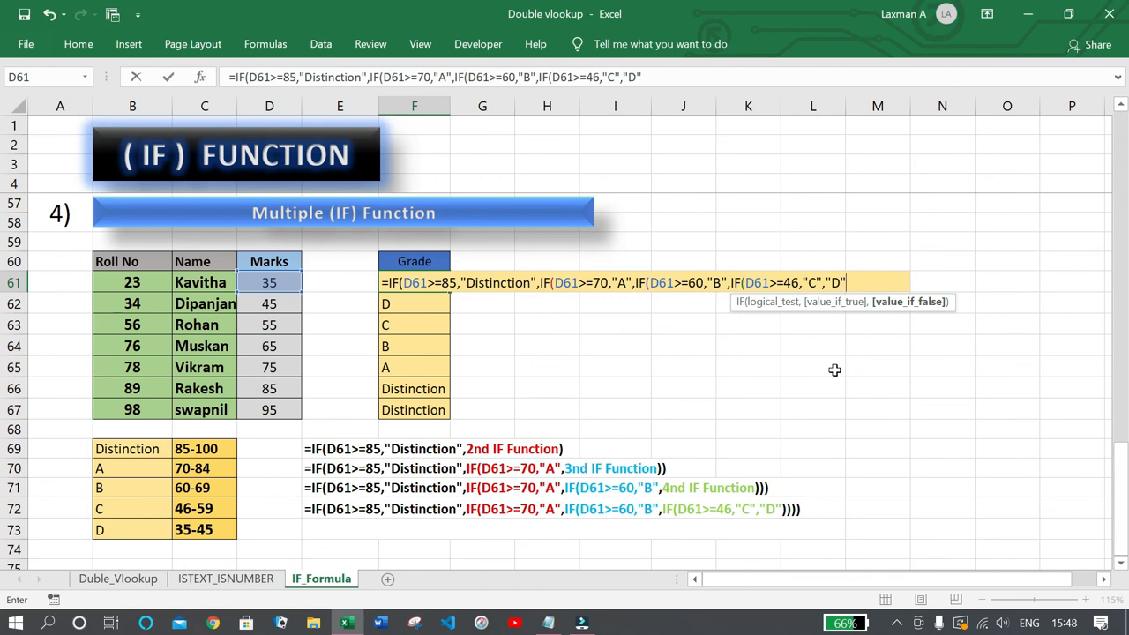
Close and enter the nested IF formula in F61, accepting the proposed correction of the closing parentheses, and reselect the cell
{"action": "type", "text": ")"}
{"action": "key", "text": "Return"}
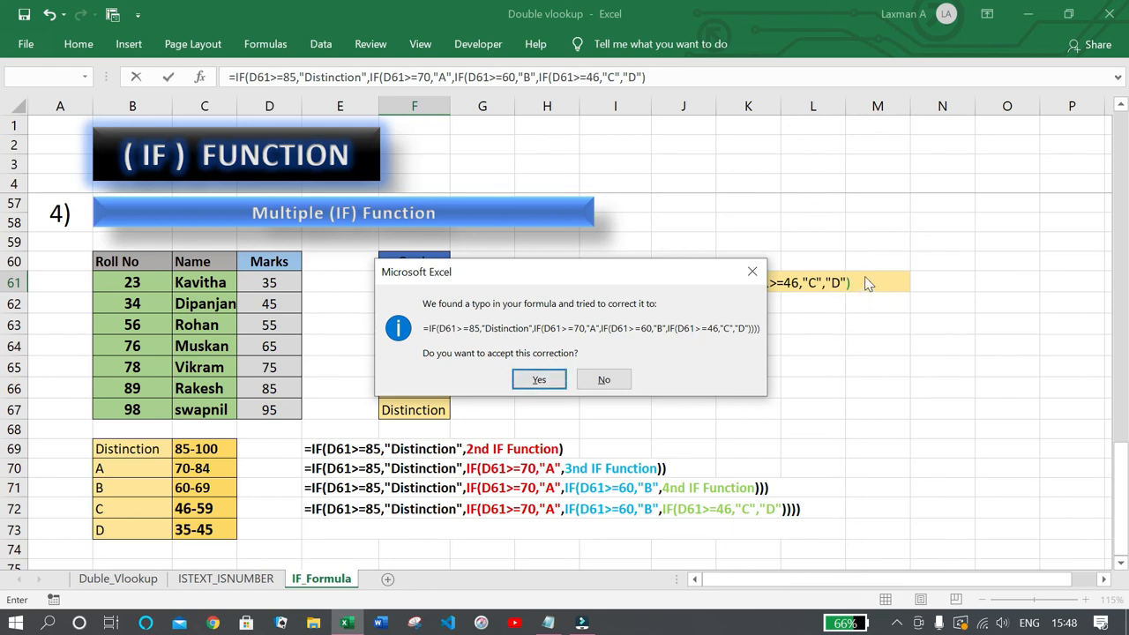
{"action": "left_click", "coordinate": [539, 379]}
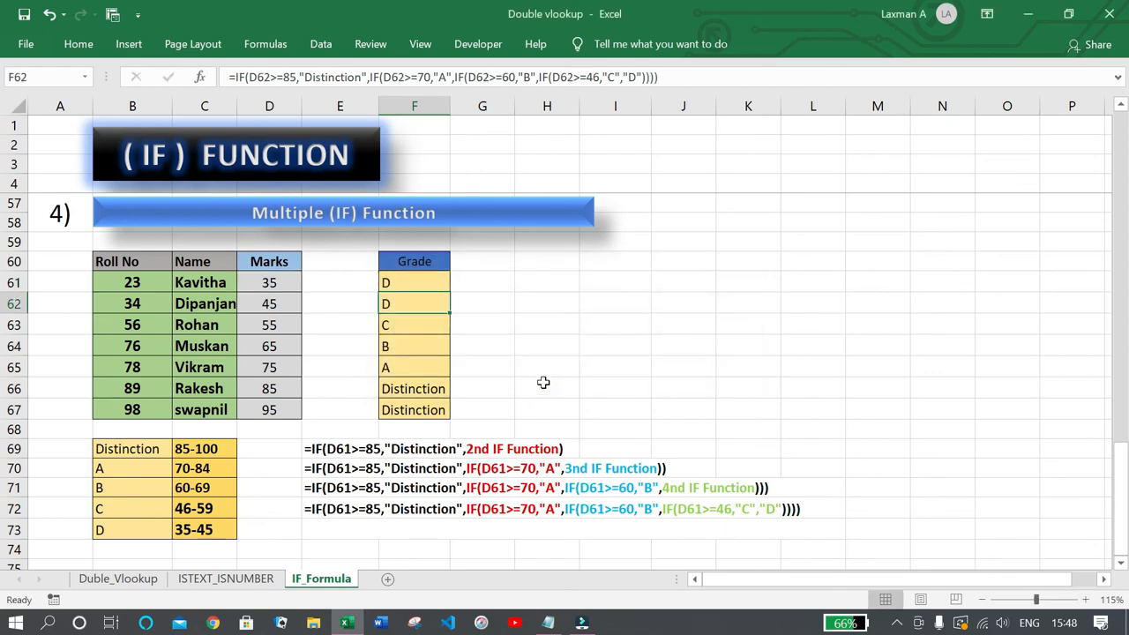
{"action": "left_click", "coordinate": [446, 280]}
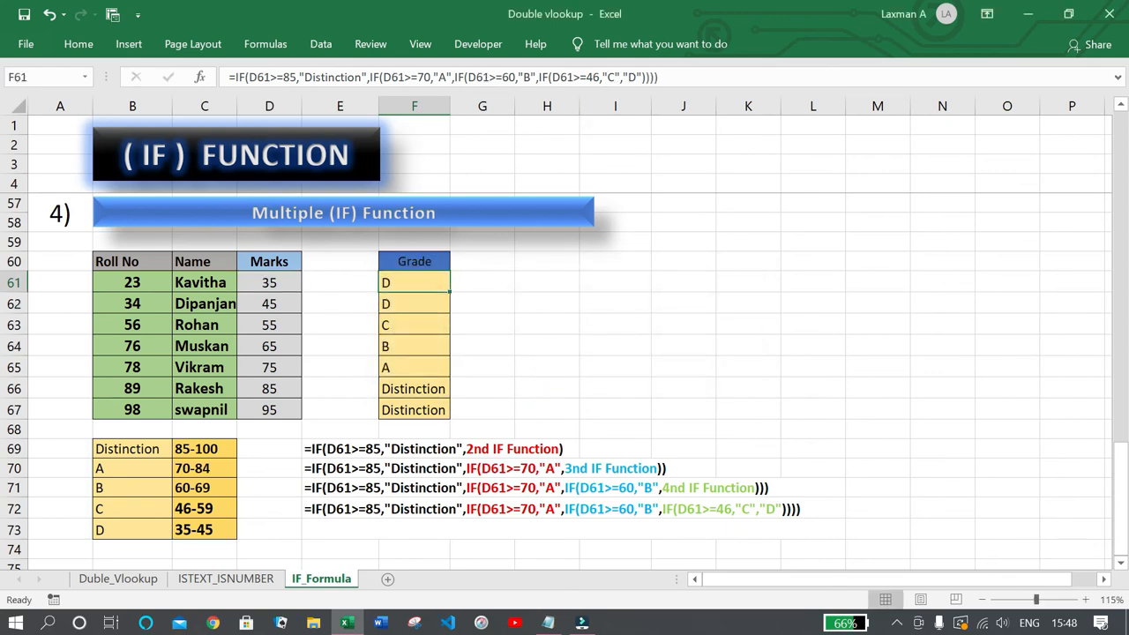
{"action": "left_click", "coordinate": [547, 328]}
{"action": "left_click_drag", "start_coordinate": [331, 259], "coordinate": [441, 414]}
{"action": "left_click", "coordinate": [518, 291]}
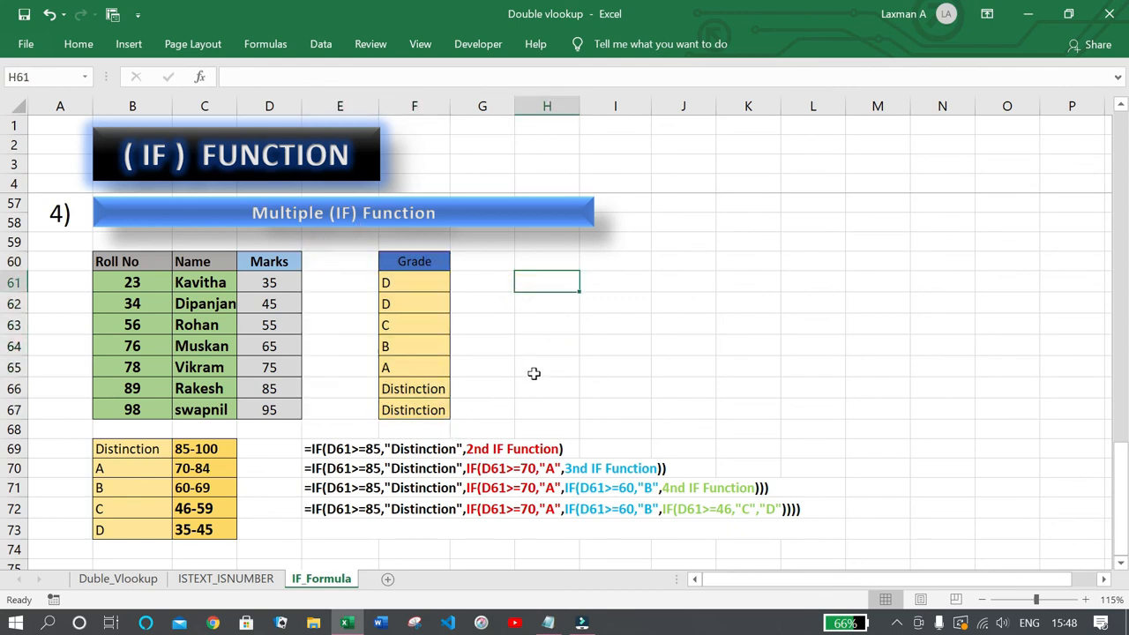
{"action": "left_click", "coordinate": [535, 369]}
{"action": "left_click", "coordinate": [526, 408]}
{"action": "left_click", "coordinate": [438, 261]}
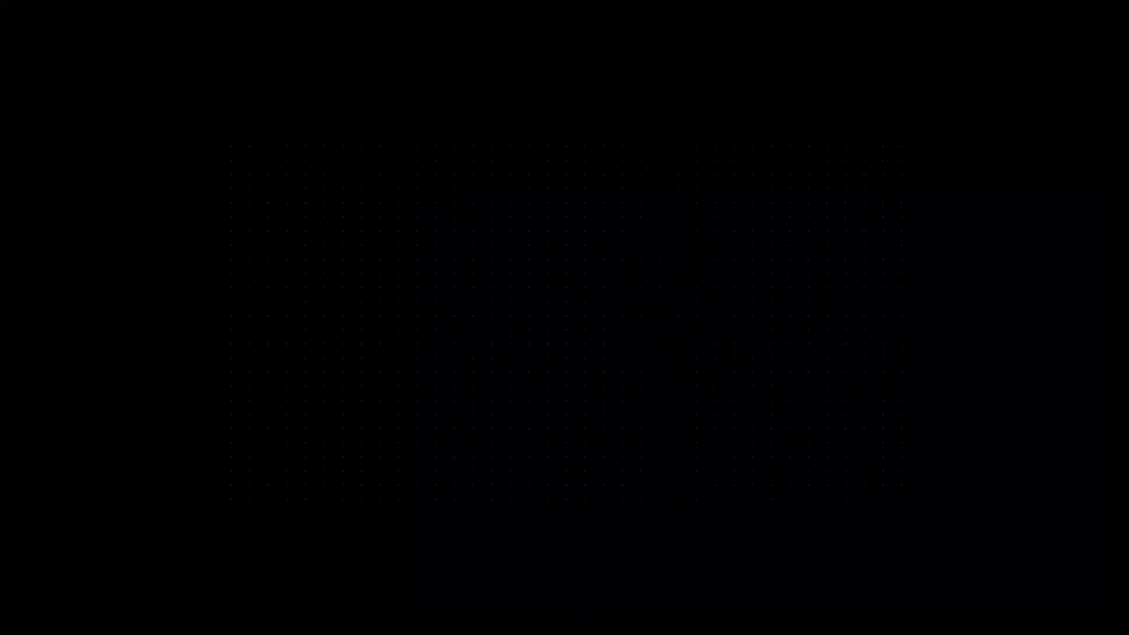